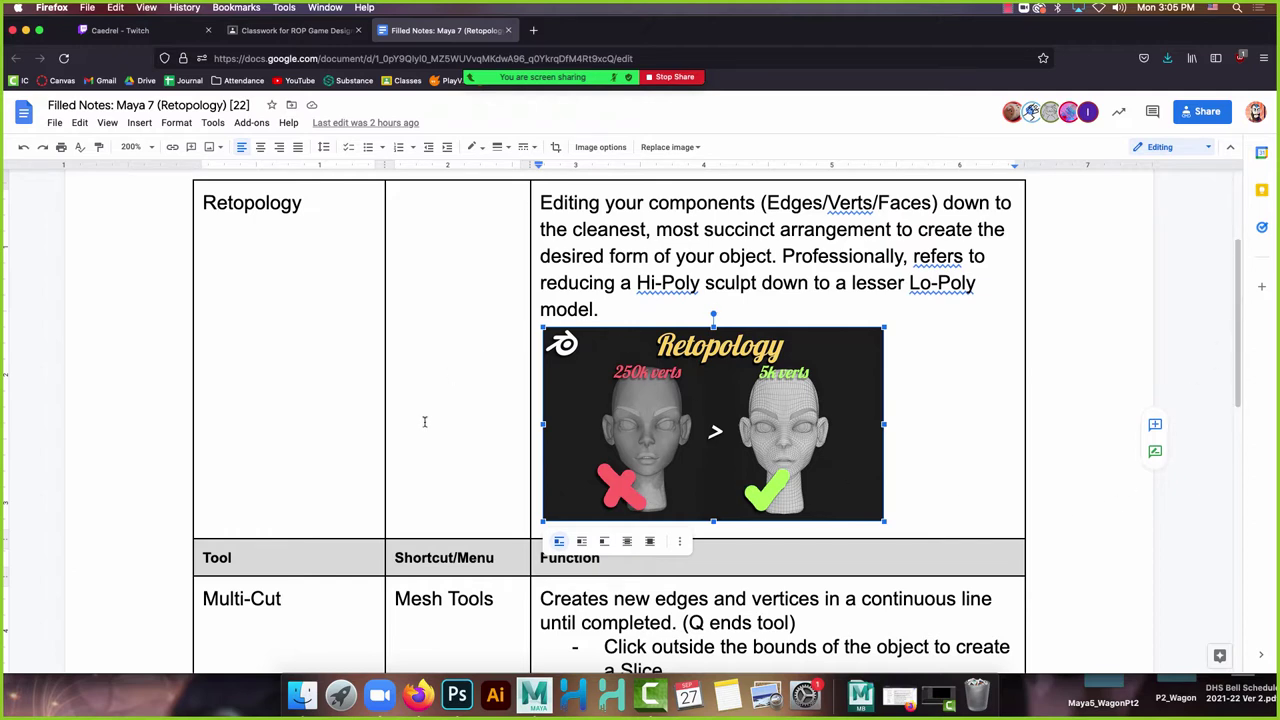
Scroll the notes to the Multi-Cut table row, then switch to Maya's empty scene.
scroll(424, 422, down, 5)
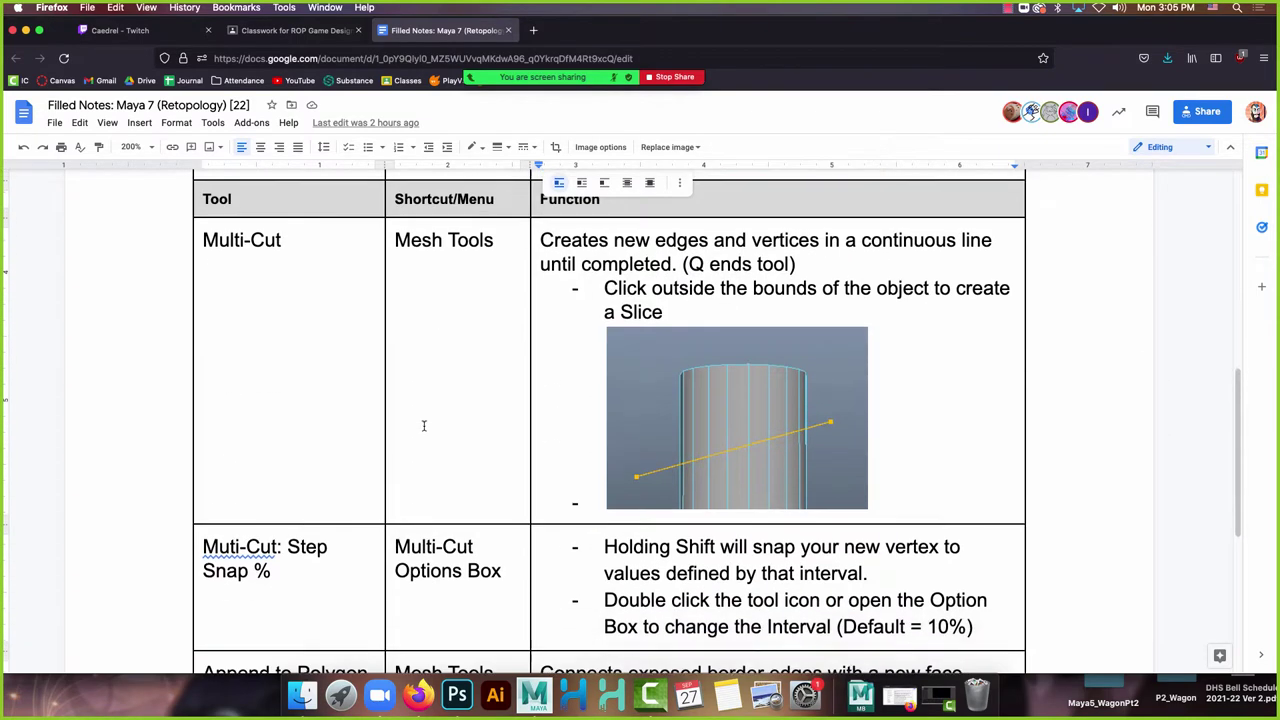
scroll(424, 428, down, 1)
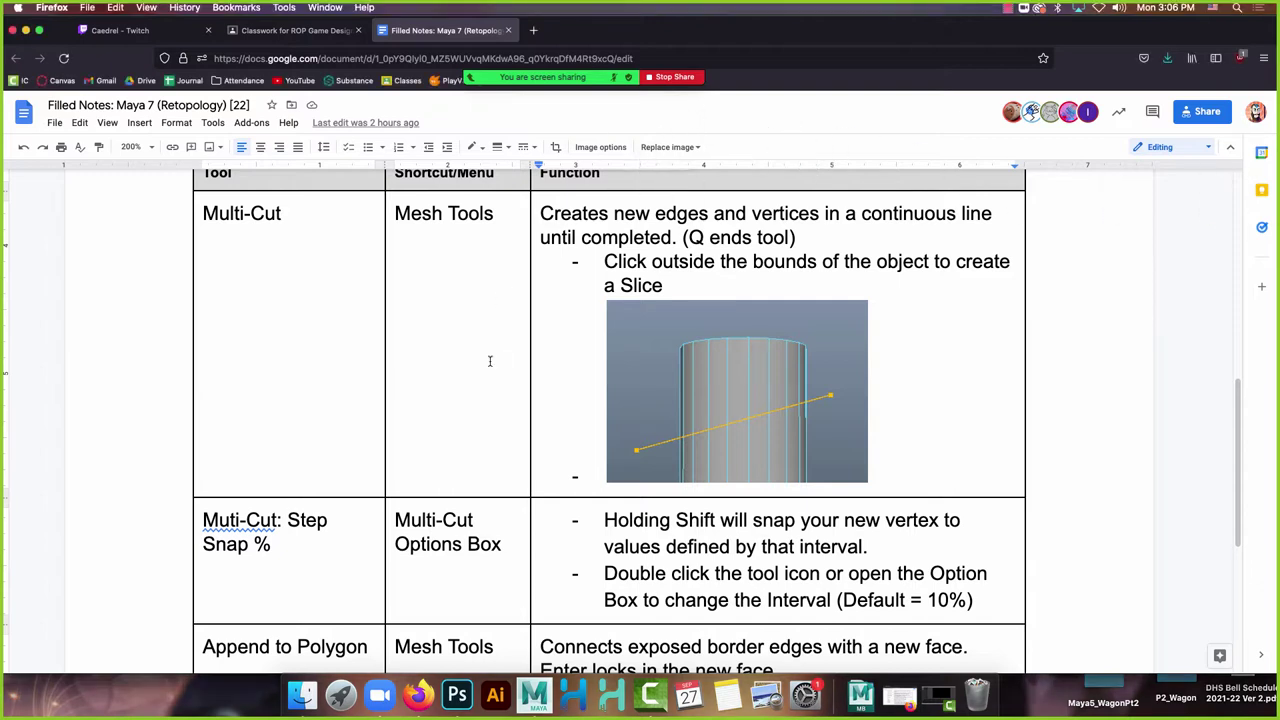
scroll(490, 361, up, 1)
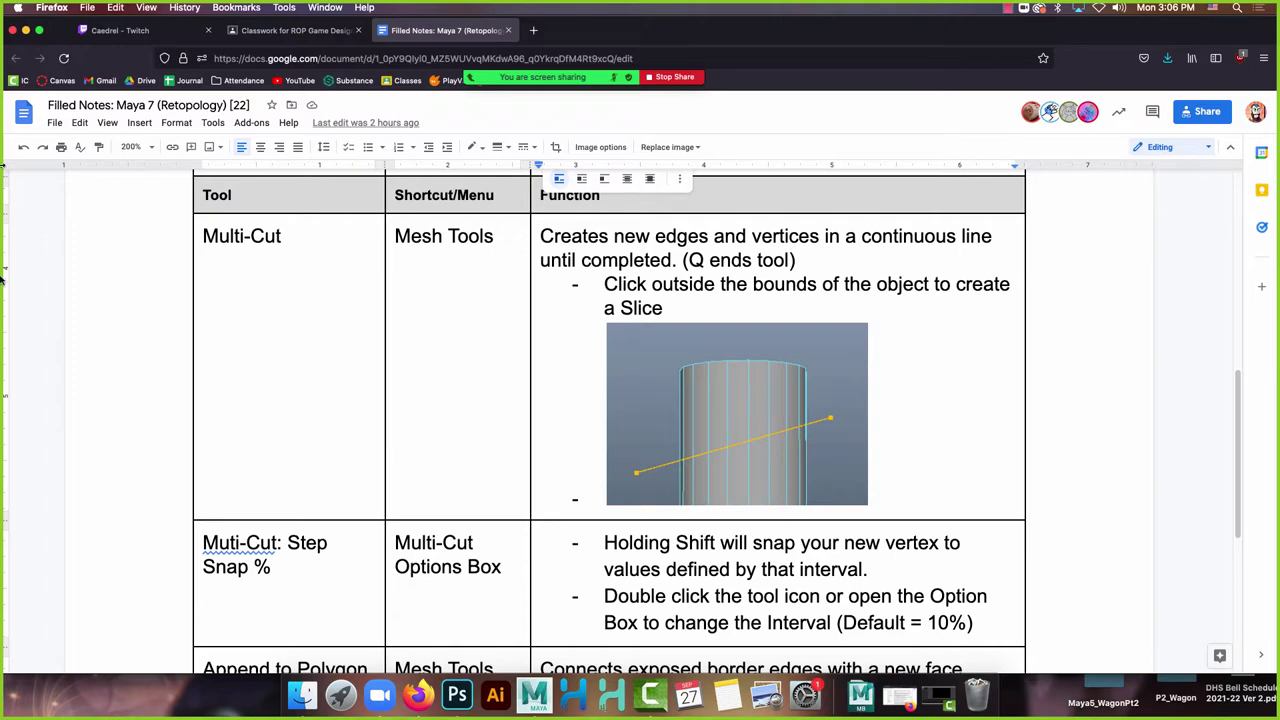
click(534, 694)
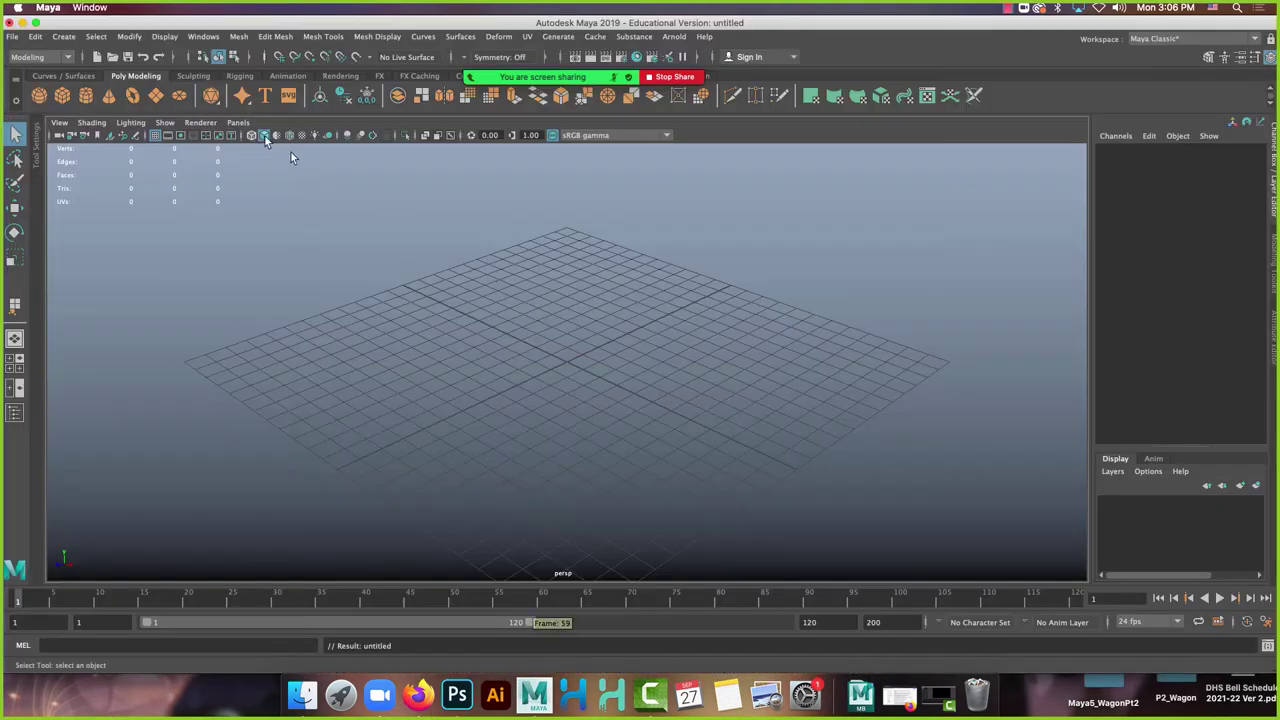
Create and frame a polygon cylinder, then Multi-Cut one diagonal edge across its side.
click(85, 95)
key(f)
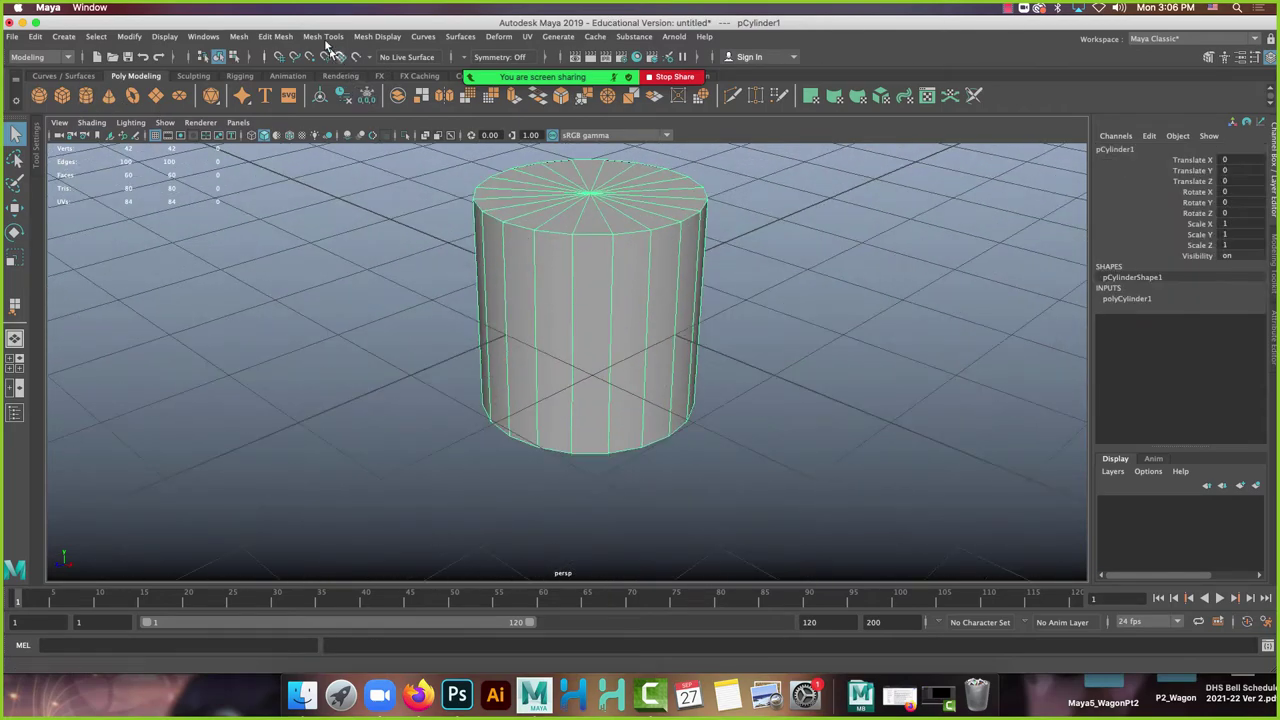
click(323, 36)
click(364, 167)
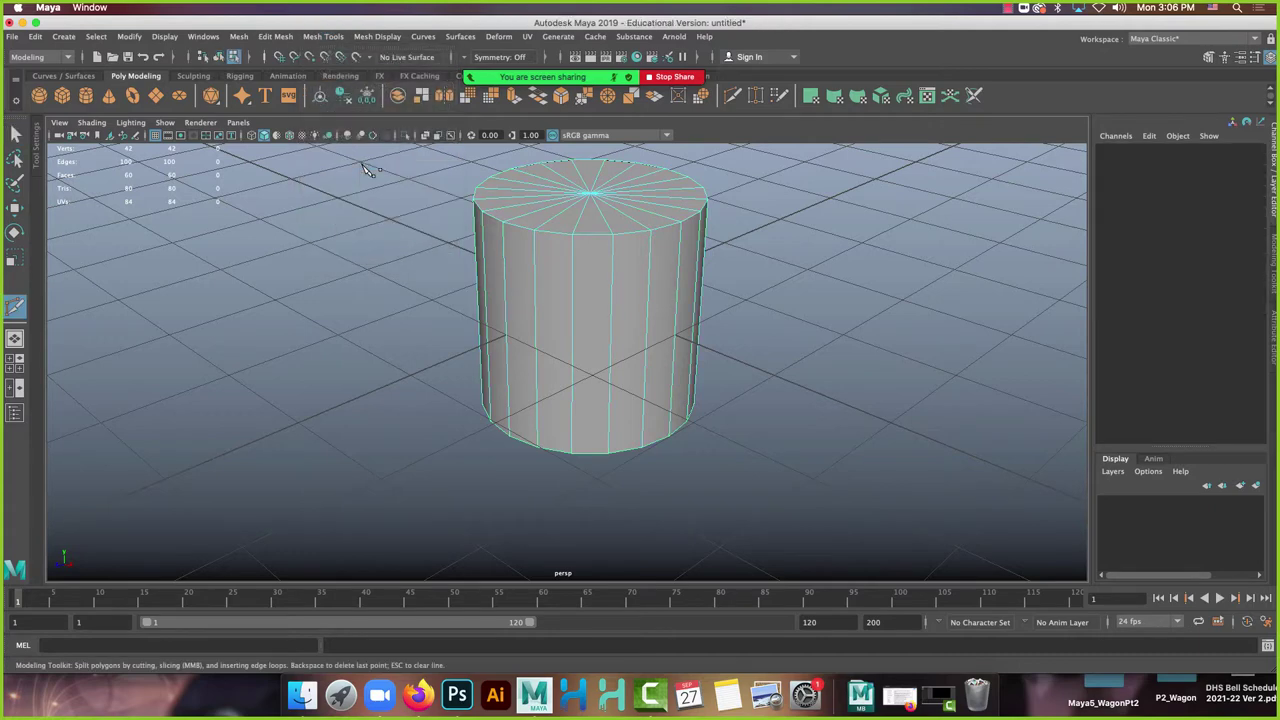
click(583, 308)
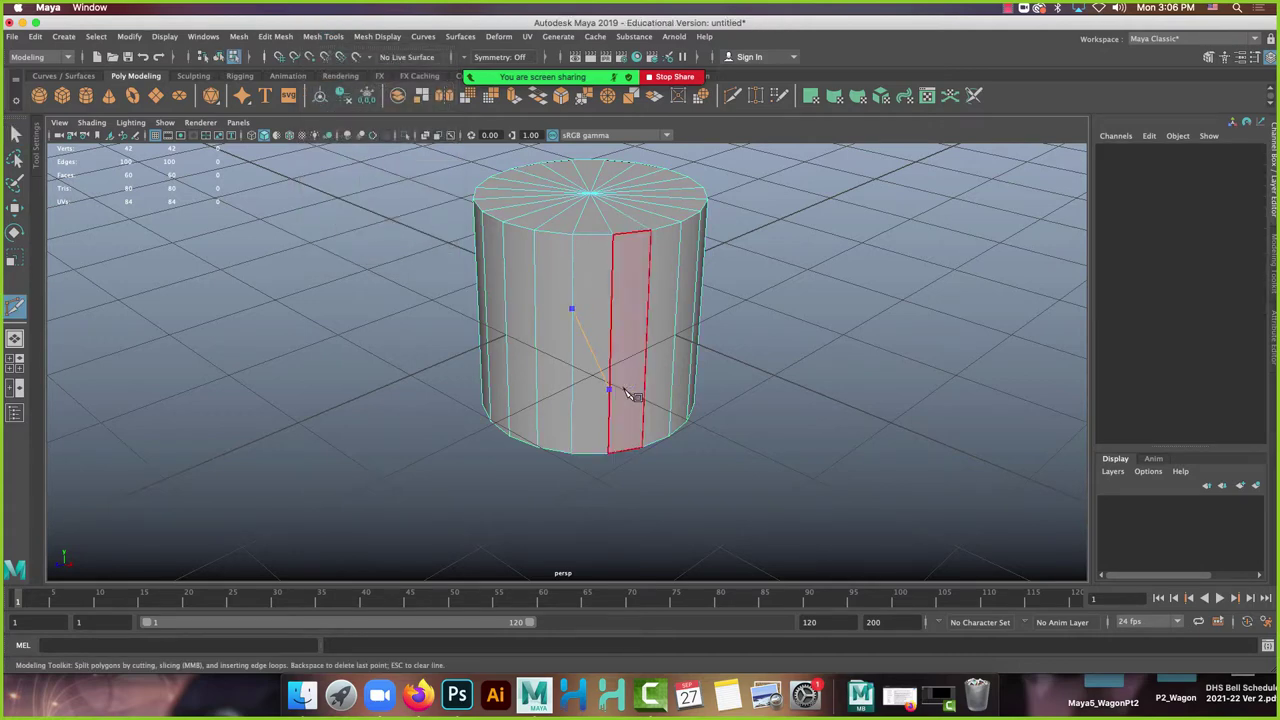
click(609, 388)
right_click(609, 388)
Cut a five-point zigzag of edges across the cylinder side, then return to the notes.
alt+drag(886, 349, 677, 306)
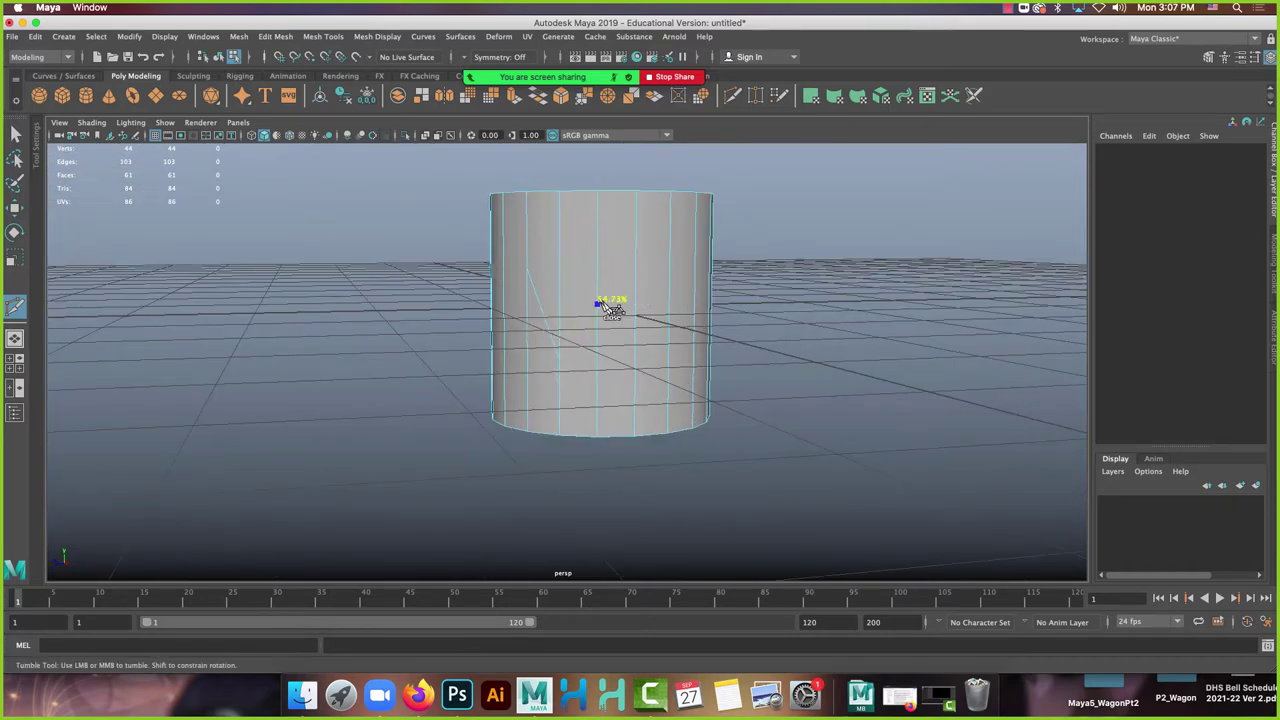
click(597, 303)
click(635, 228)
click(667, 377)
click(696, 250)
alt+drag(772, 334, 700, 300)
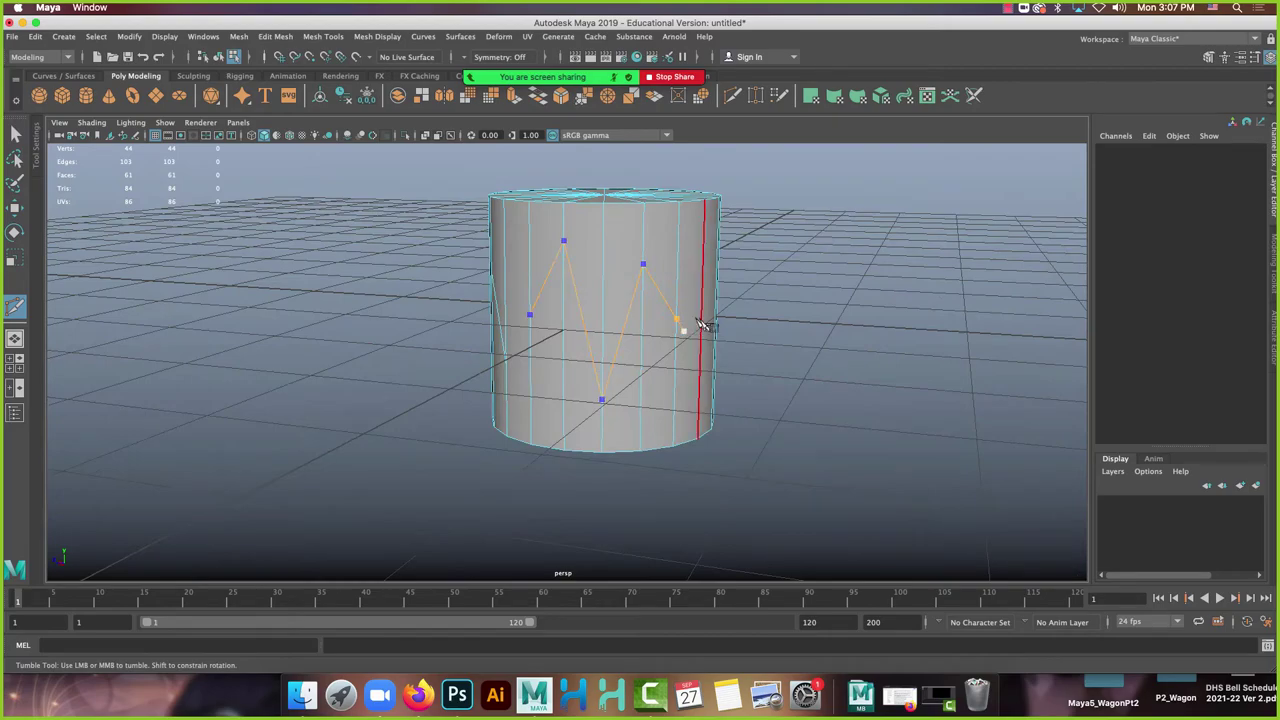
click(701, 329)
key(Return)
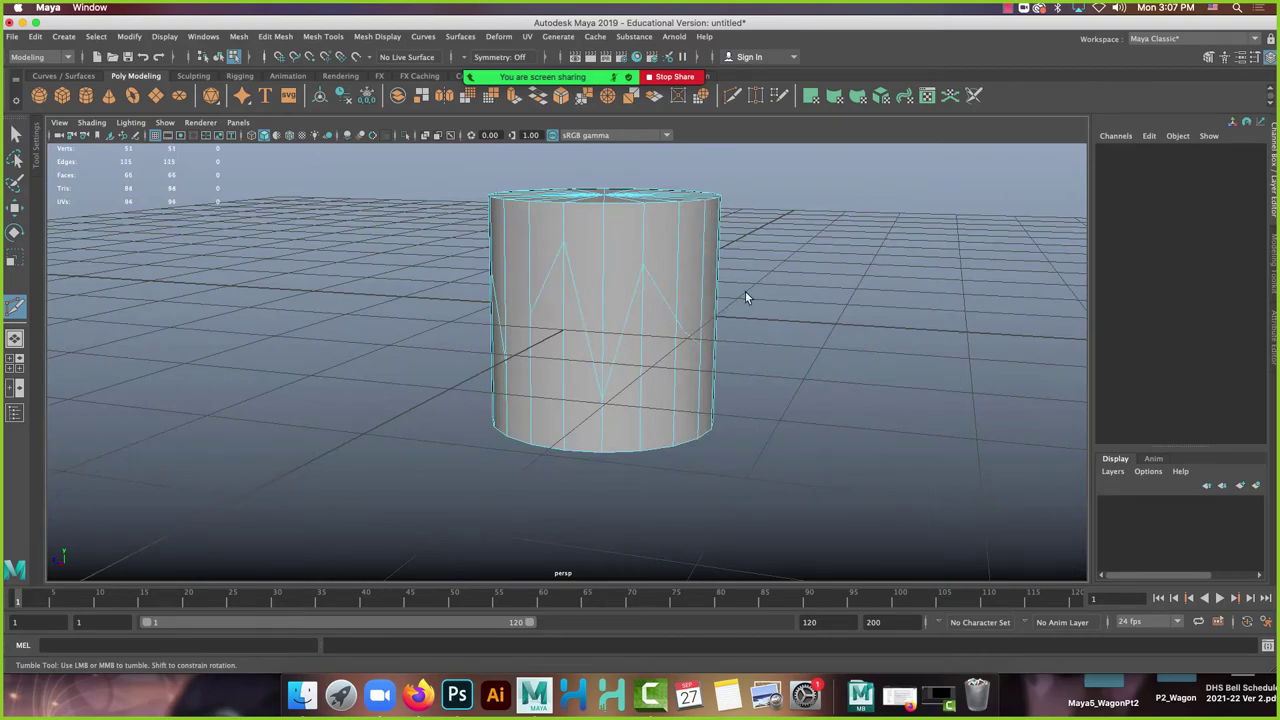
mouse_move(745, 297)
alt+mouse_down()
mouse_move(751, 277)
mouse_move(689, 271)
mouse_move(654, 246)
mouse_move(717, 251)
mouse_move(749, 274)
alt+mouse_up()
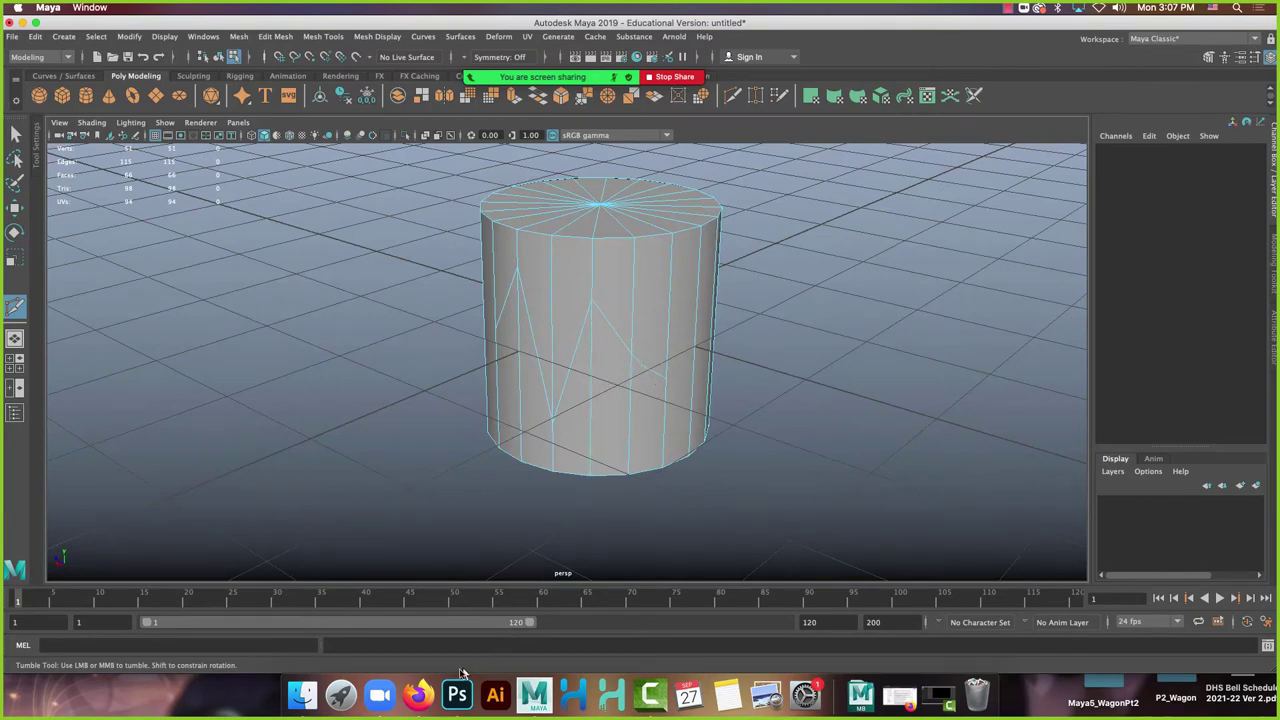
click(418, 694)
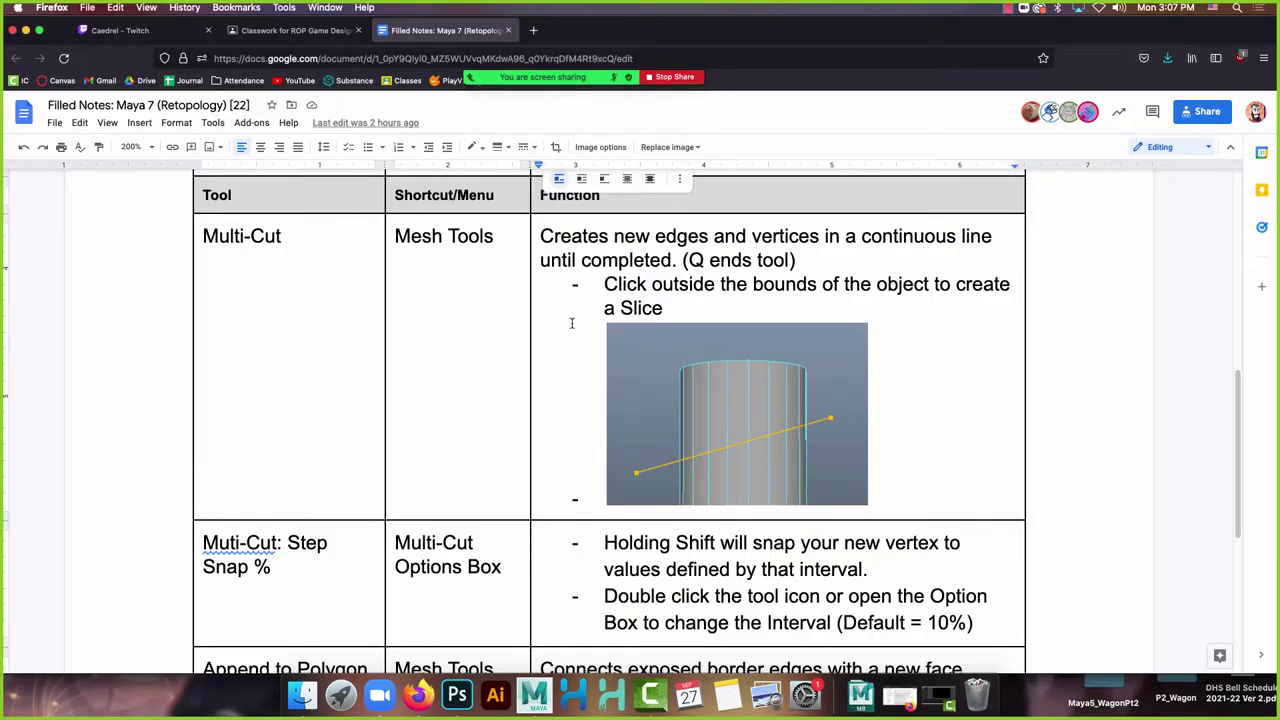
Scroll the Multi-Cut notes a little, then bring the zigzag-cut cylinder in Maya forward.
scroll(572, 323, down, 1)
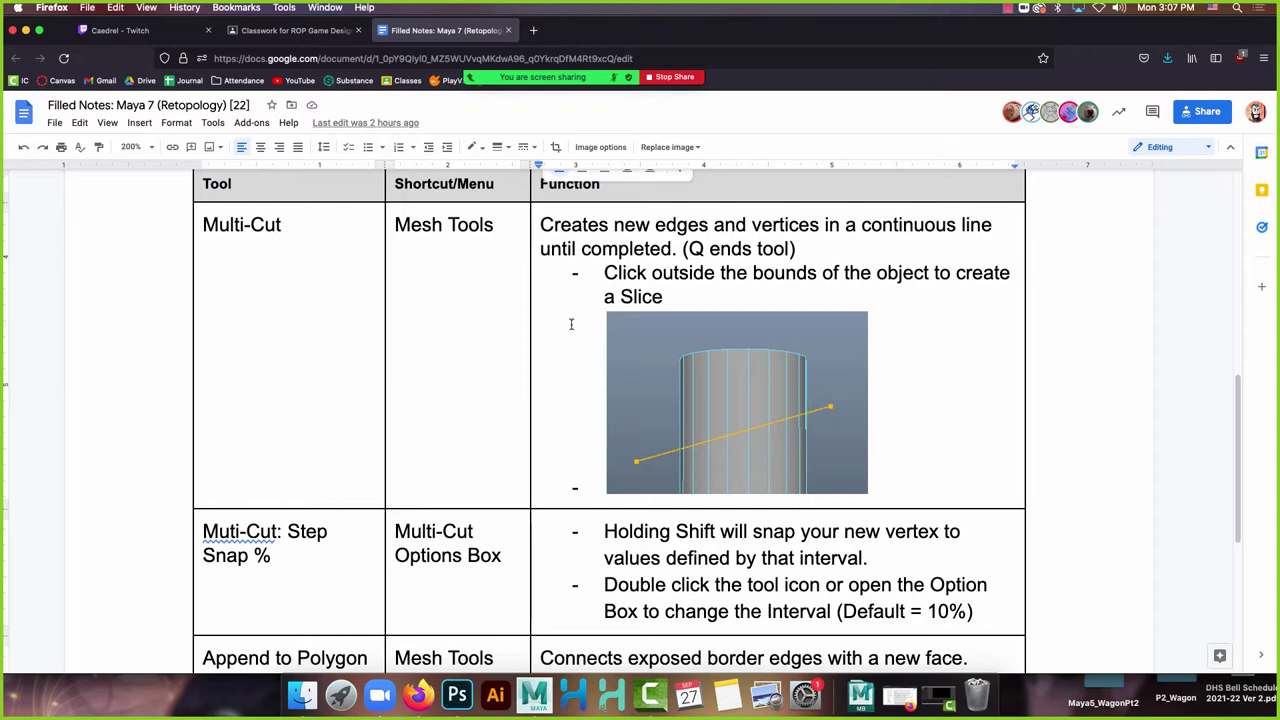
click(531, 698)
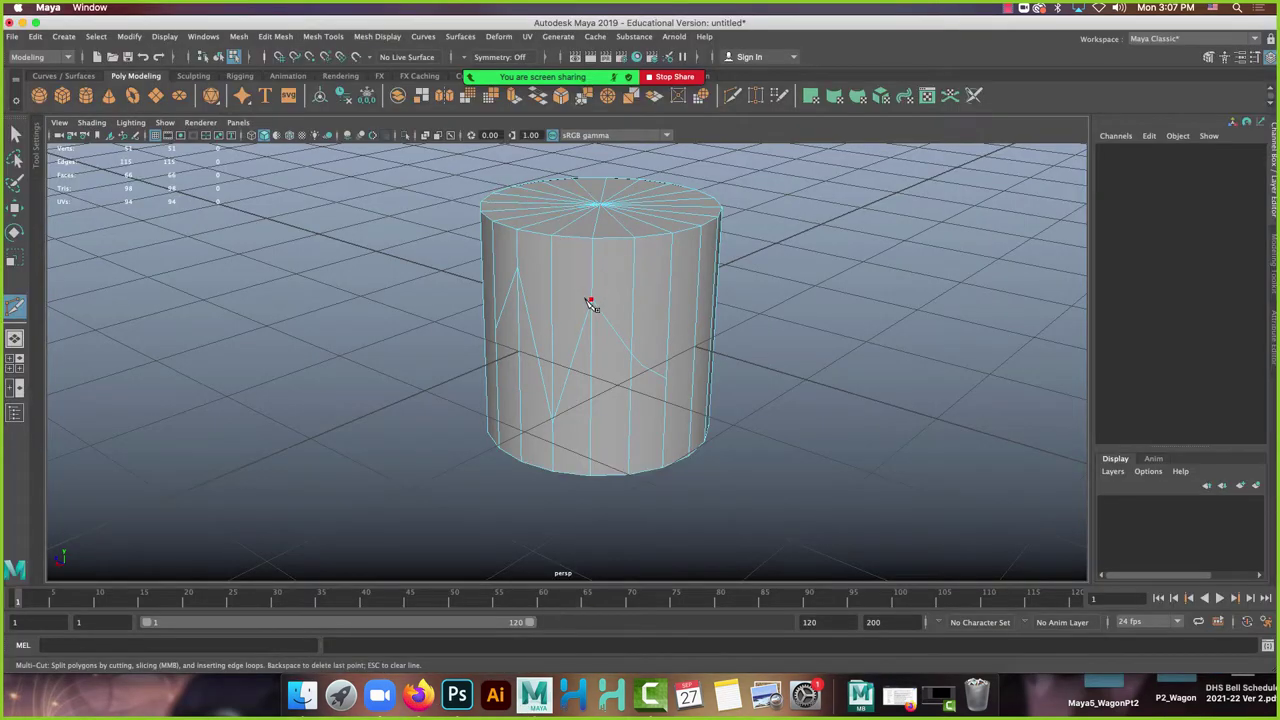
Delete the zigzag-cut cylinder and create a fresh polygon cylinder.
key(q)
right_drag(588, 305, 608, 263)
key(Delete)
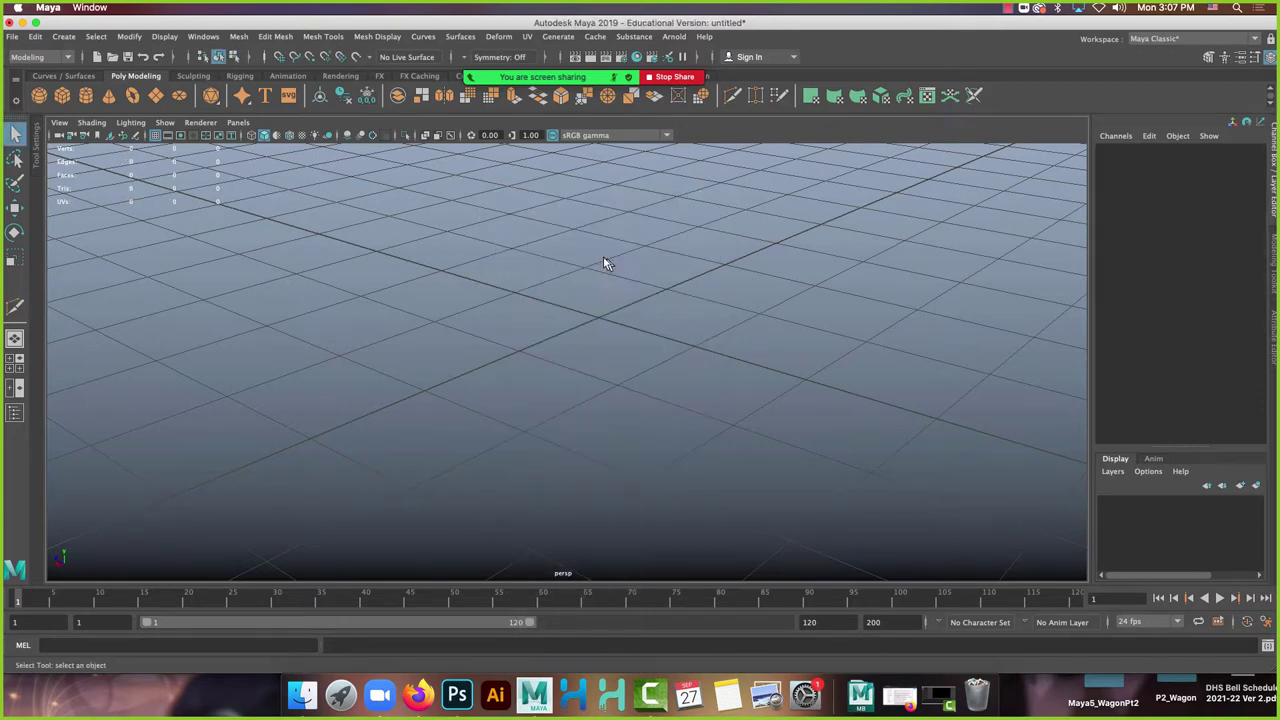
click(86, 95)
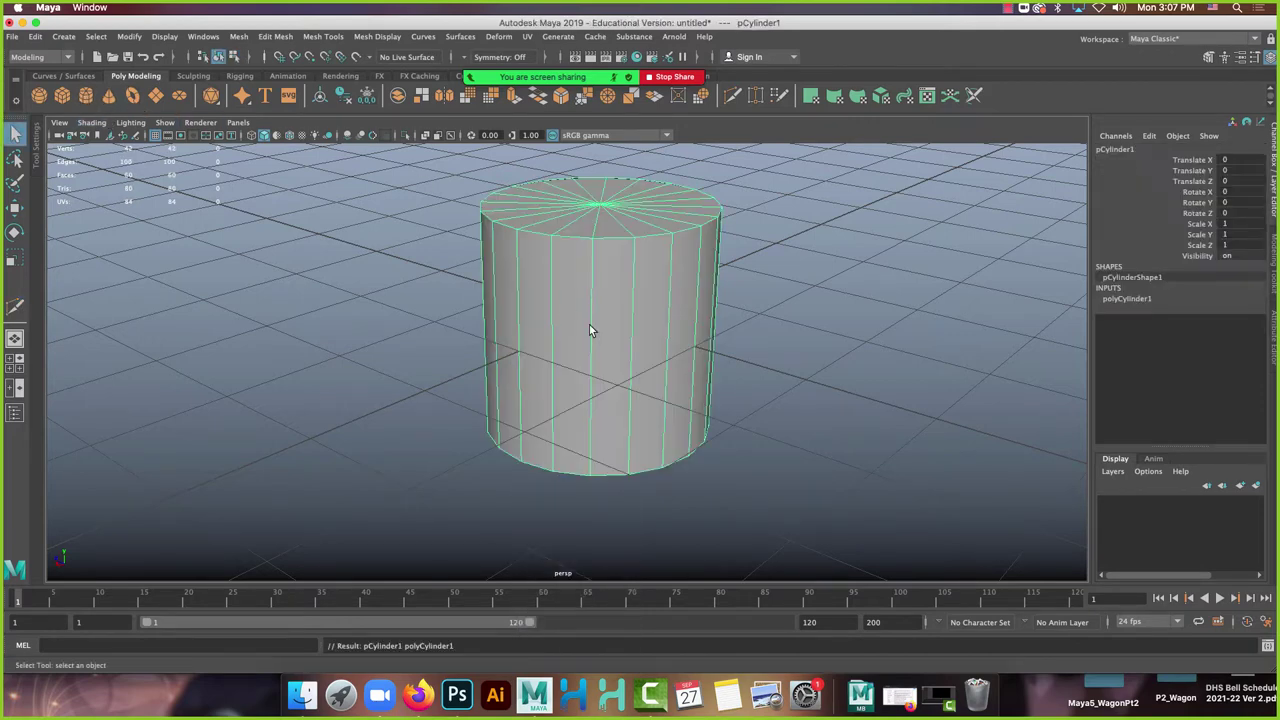
alt+drag(590, 331, 614, 320)
click(422, 263)
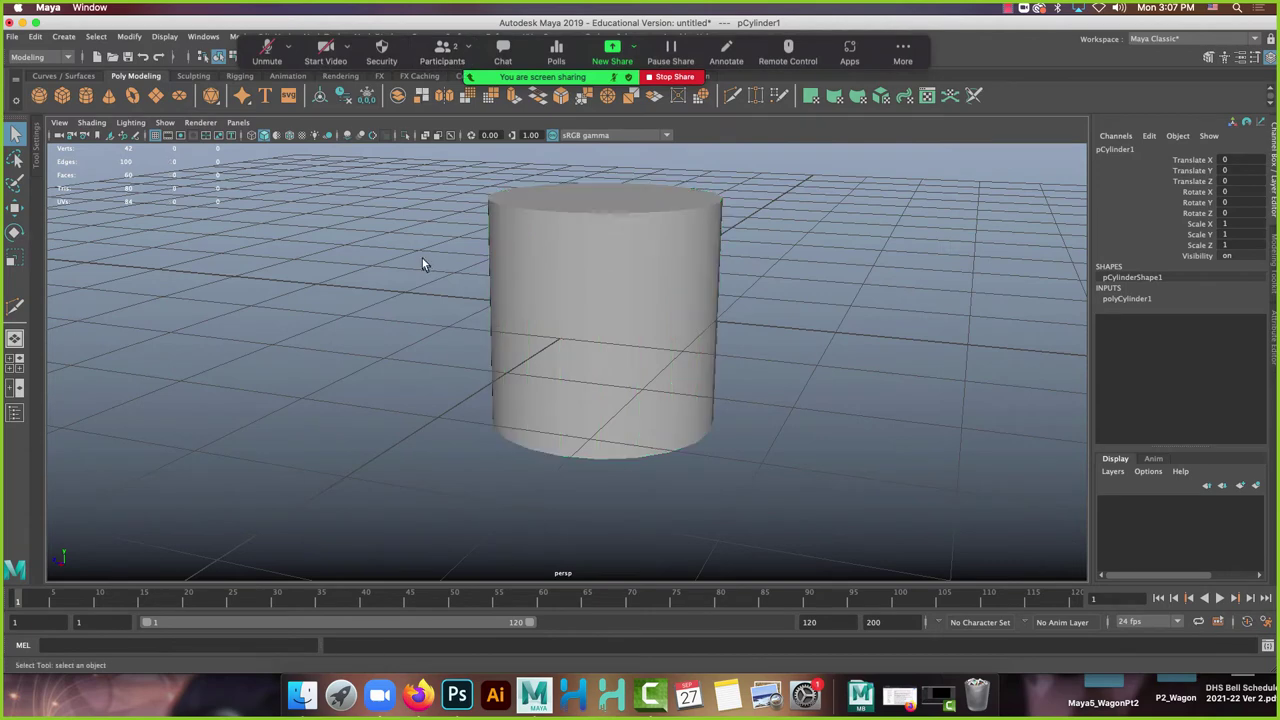
Slice a full slanted edge loop around the cylinder with Multi-Cut, giving 62 vertices.
click(310, 36)
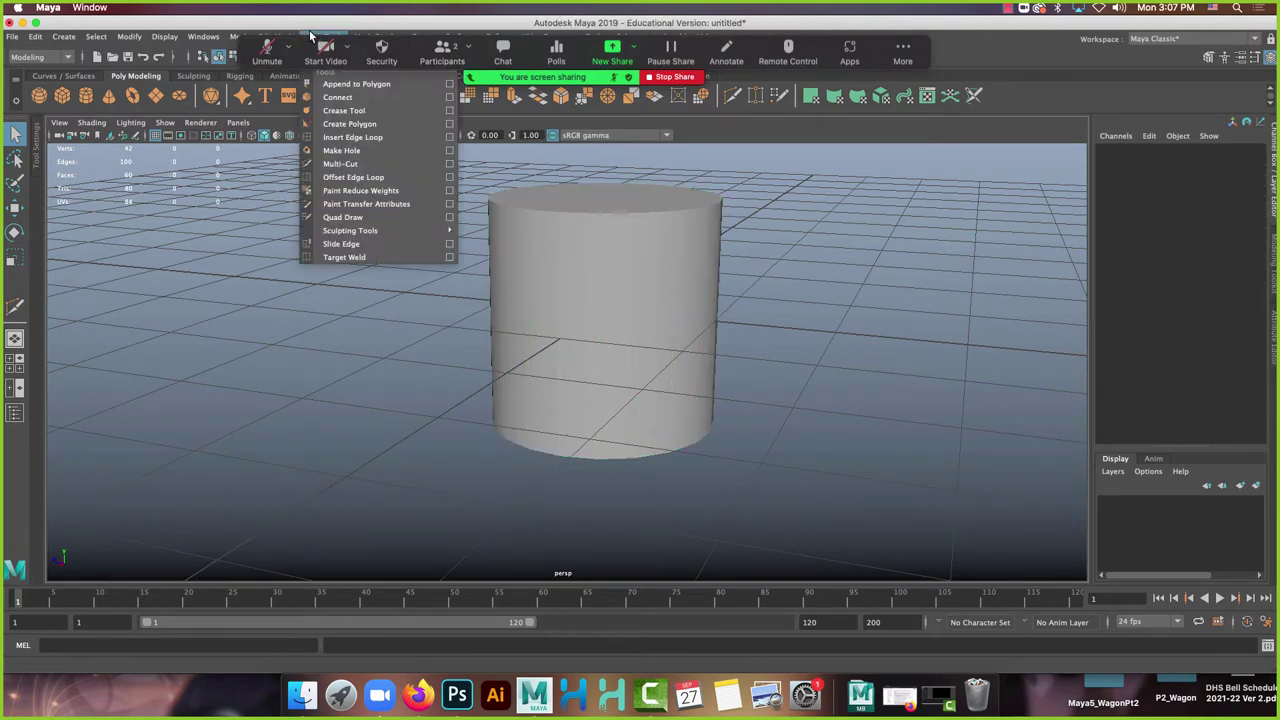
click(363, 163)
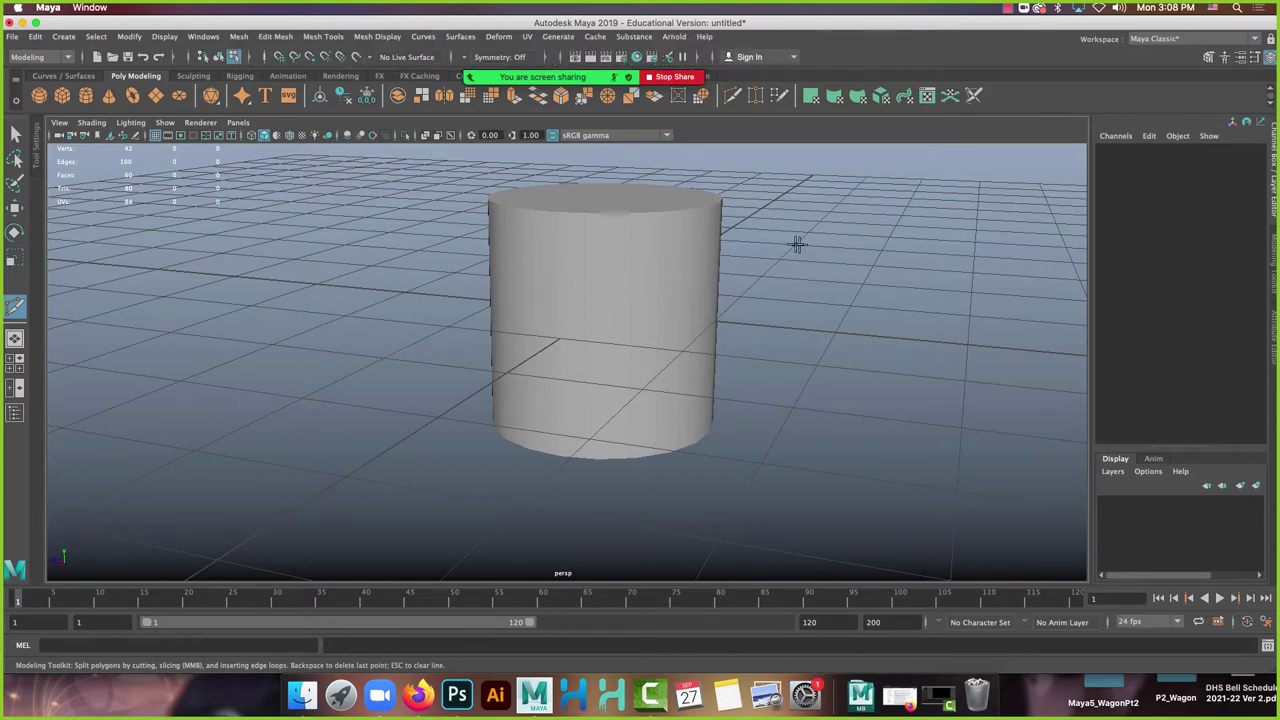
click(588, 280)
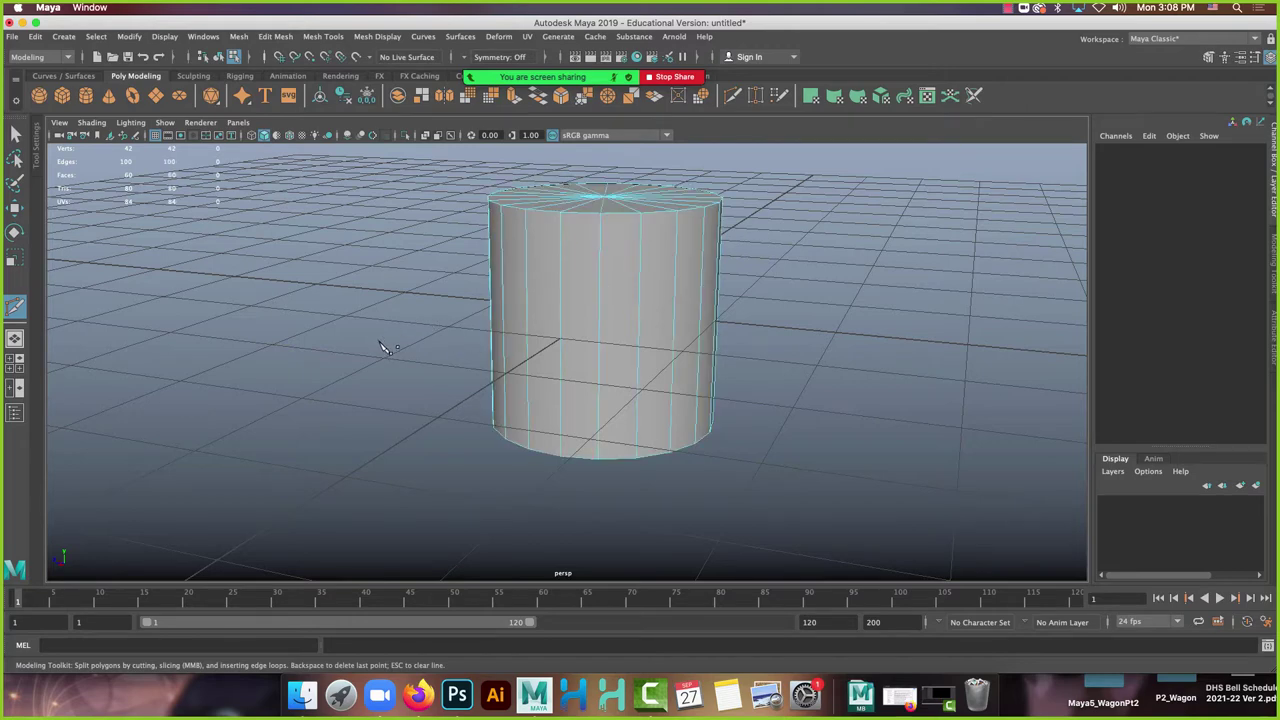
click(392, 337)
click(862, 247)
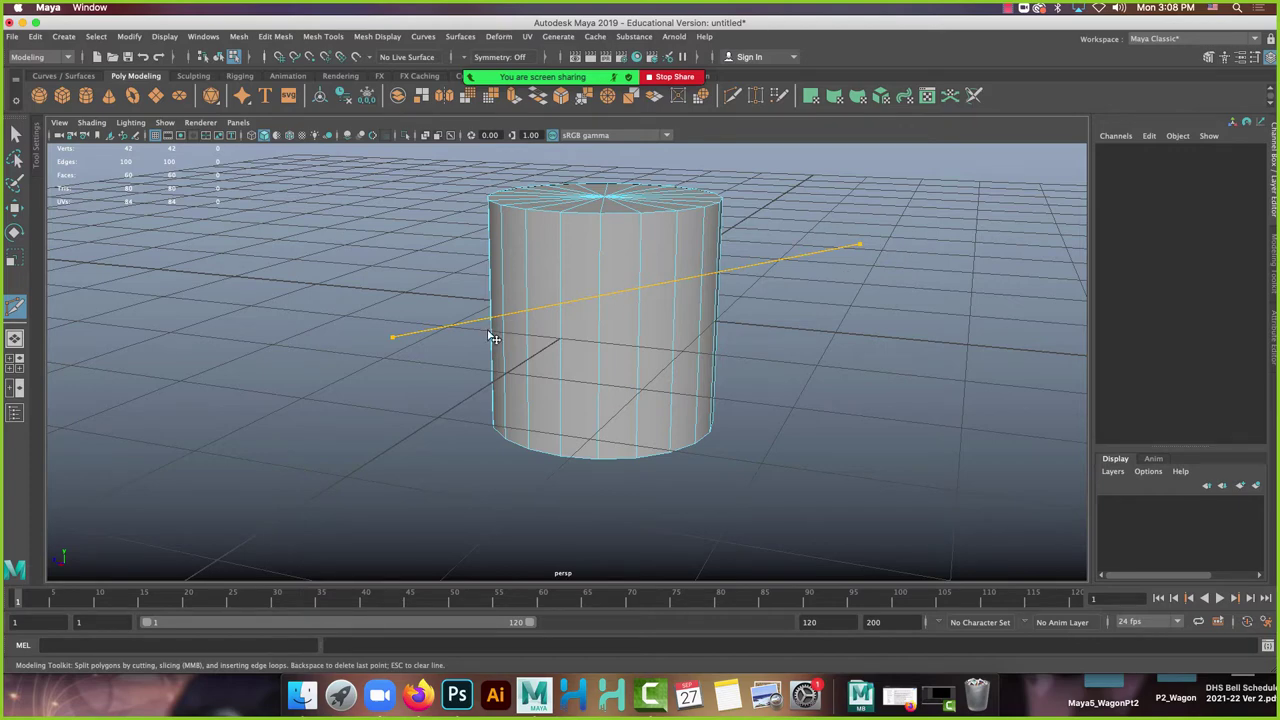
key(Return)
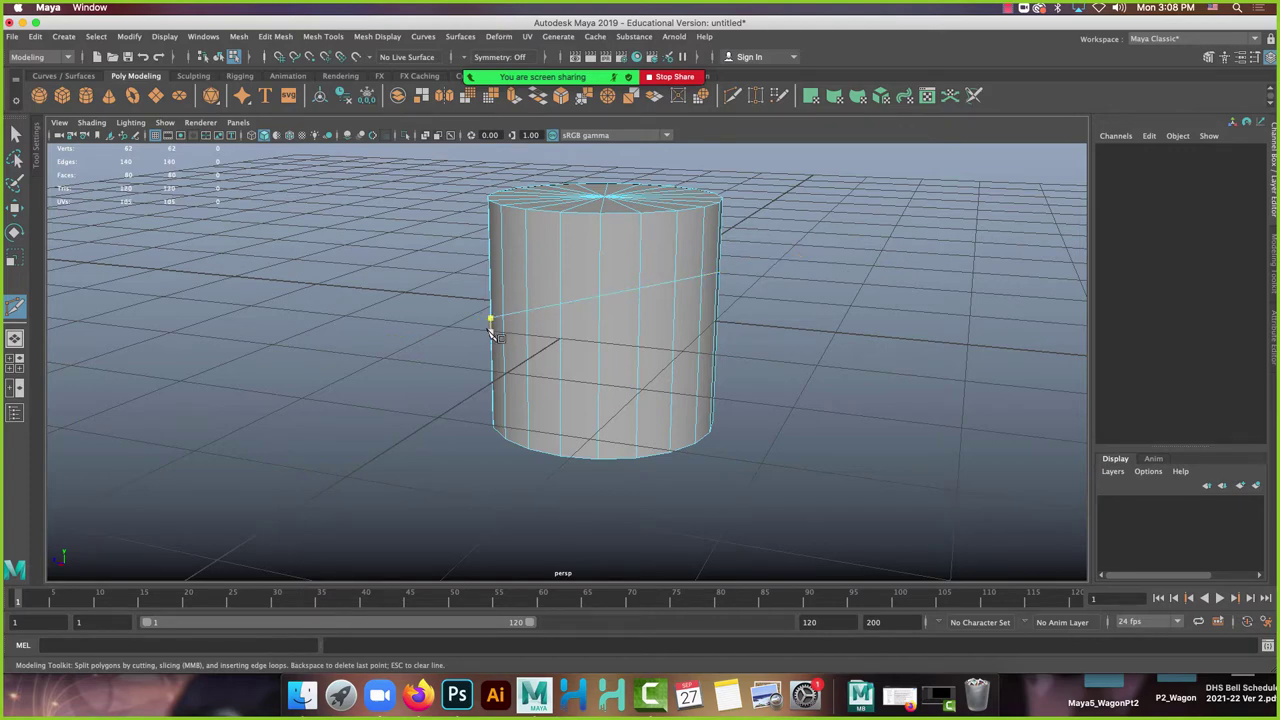
Delete the cylinder faces above the slanted loop.
alt+drag(374, 389, 478, 369)
alt+drag(360, 310, 605, 338)
right_drag(532, 194, 471, 183)
drag(455, 160, 286, 300)
key(Delete)
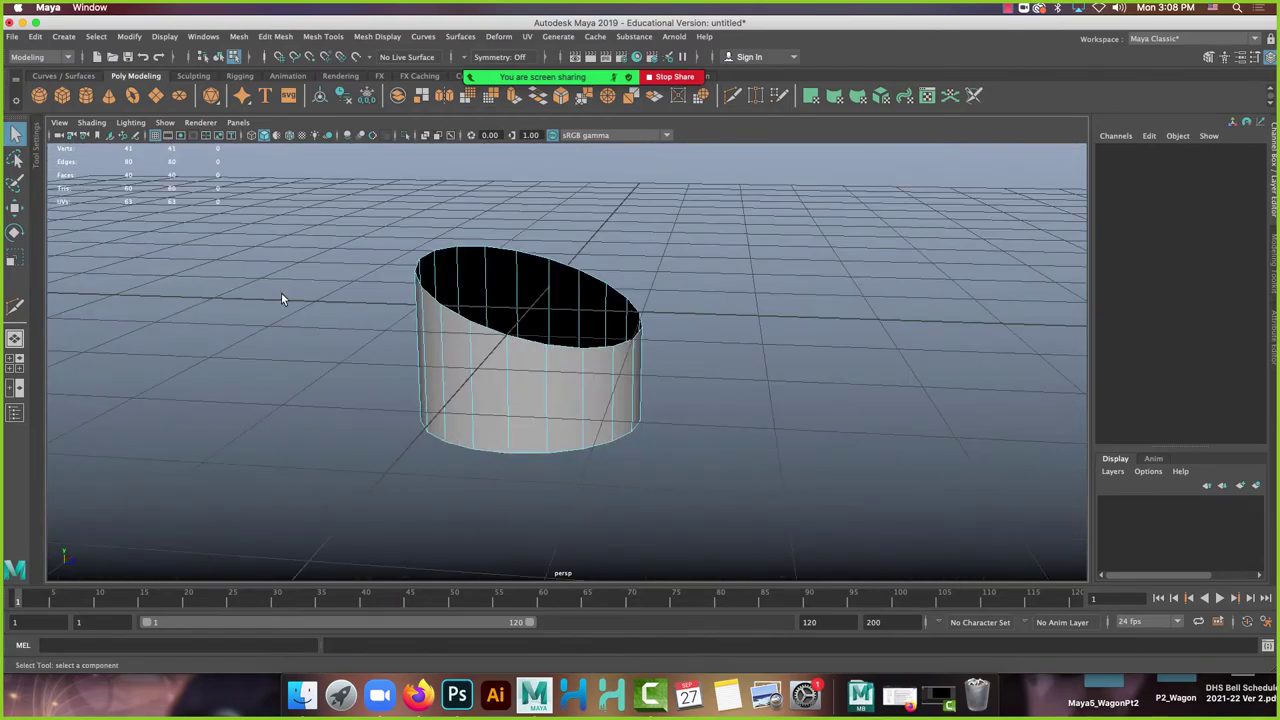
Cap the open top by extruding its border edges and merging them to center, then return to the notes.
right_drag(503, 333, 523, 349)
click(275, 36)
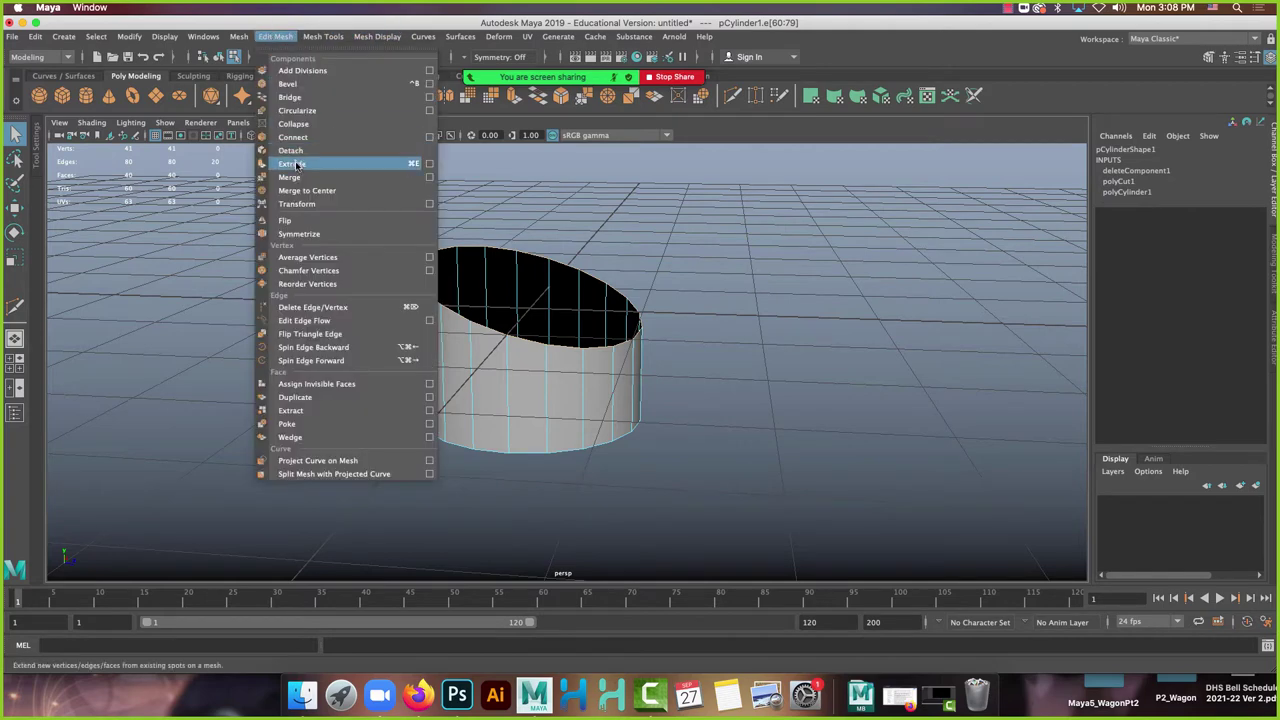
click(300, 164)
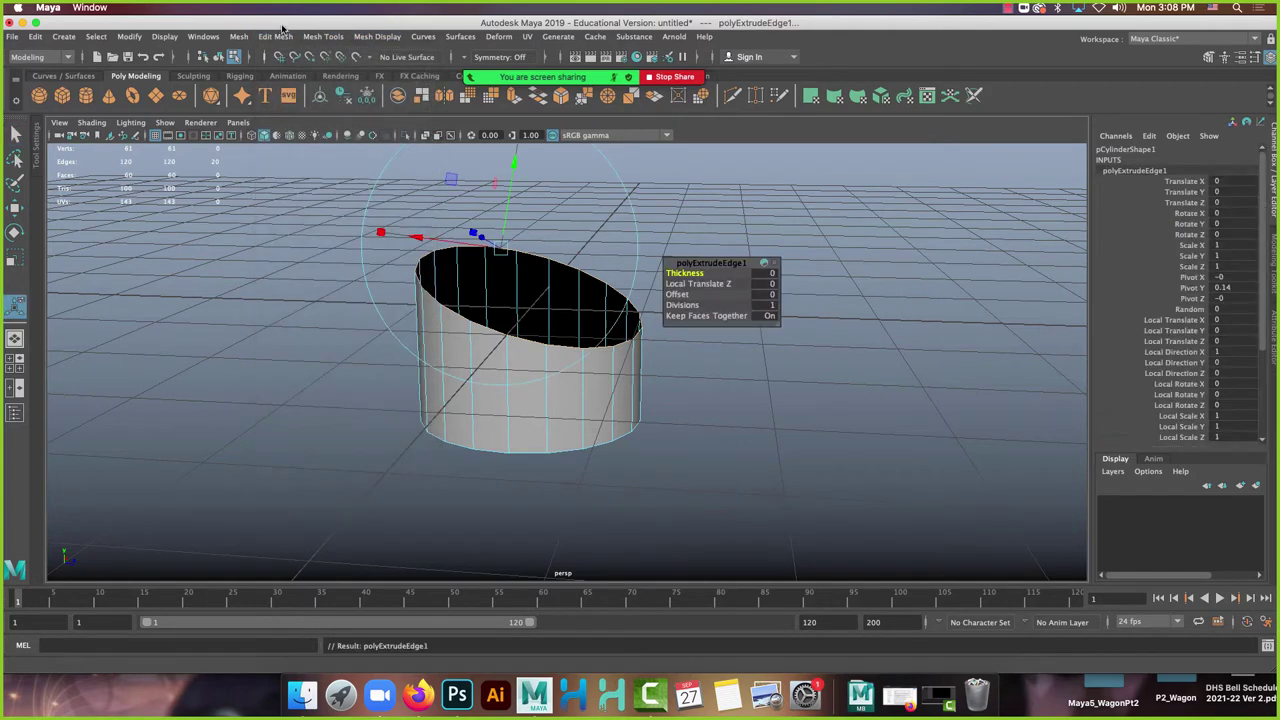
click(280, 37)
click(305, 190)
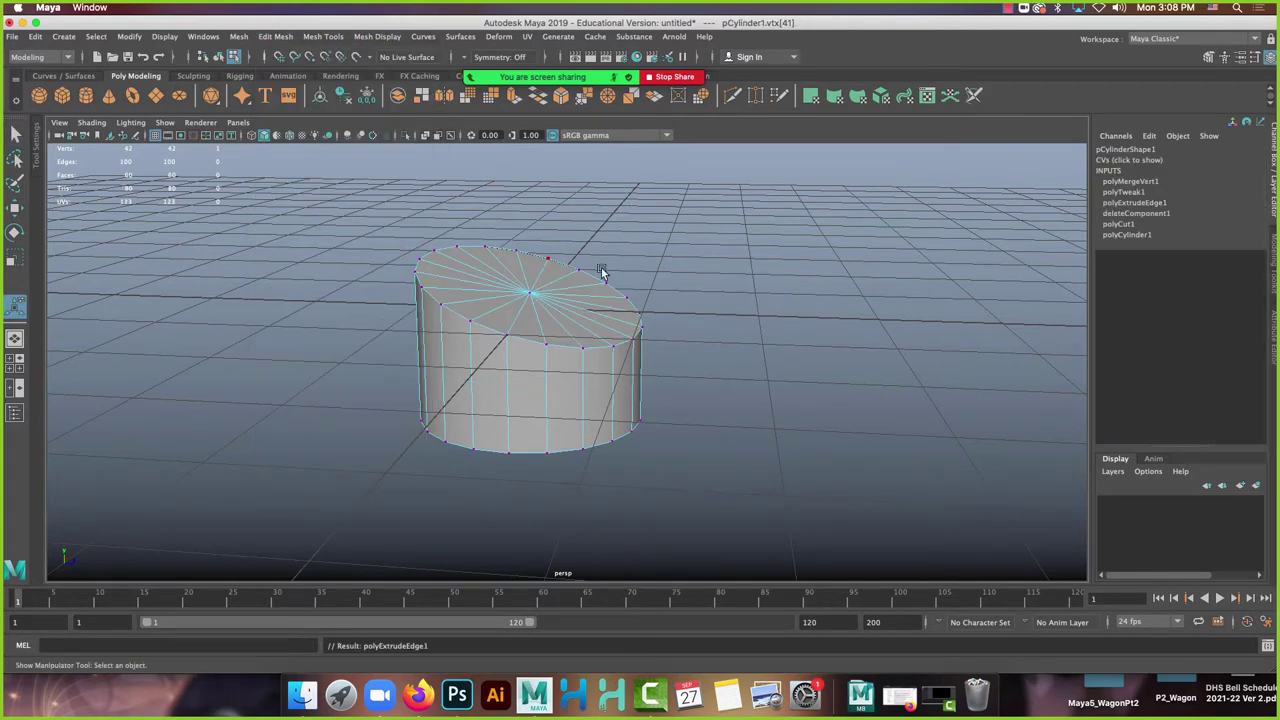
right_click(531, 311)
alt+drag(777, 300, 374, 400)
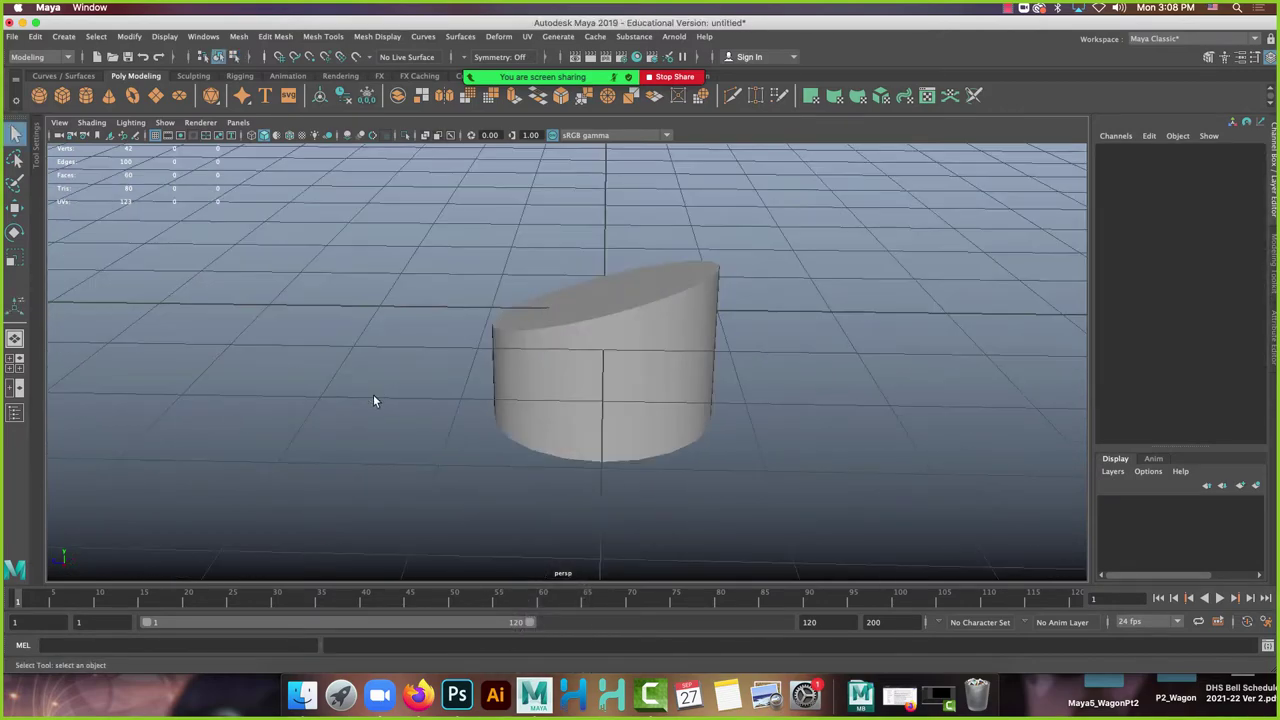
click(416, 700)
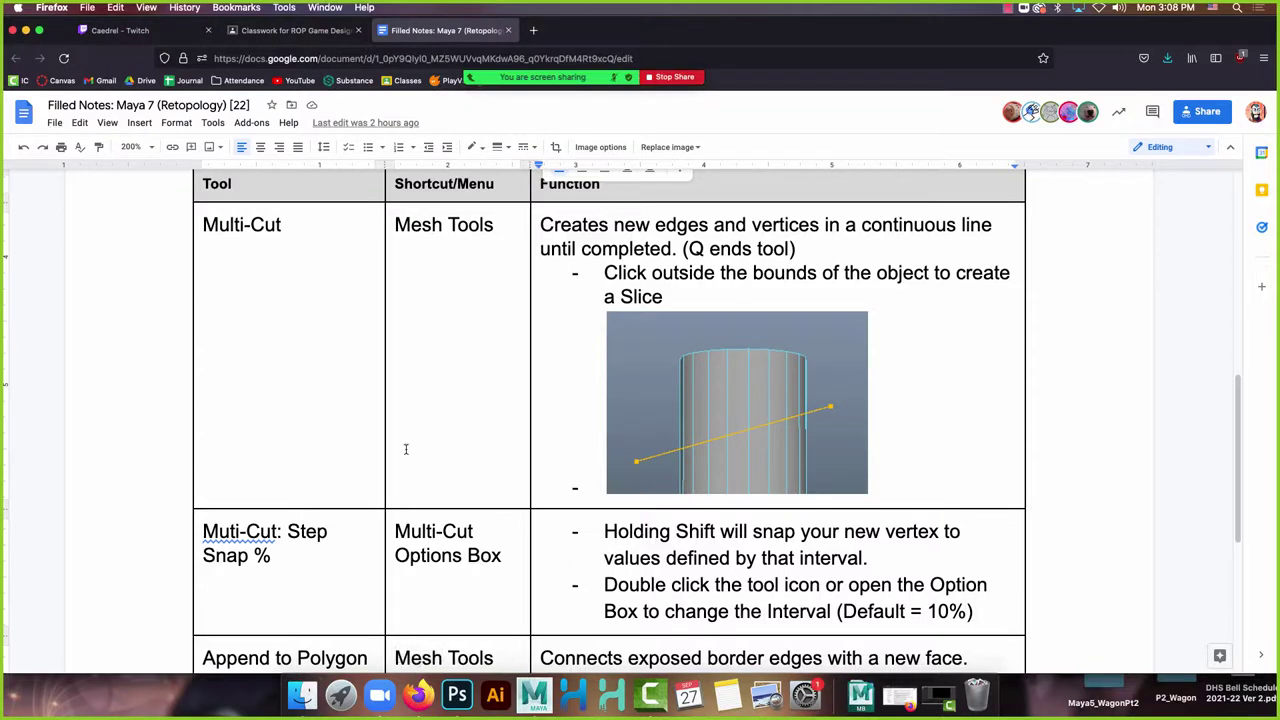
Scroll the Multi-Cut notes slightly, then bring the slant-topped cylinder in Maya forward.
scroll(405, 449, down, 1)
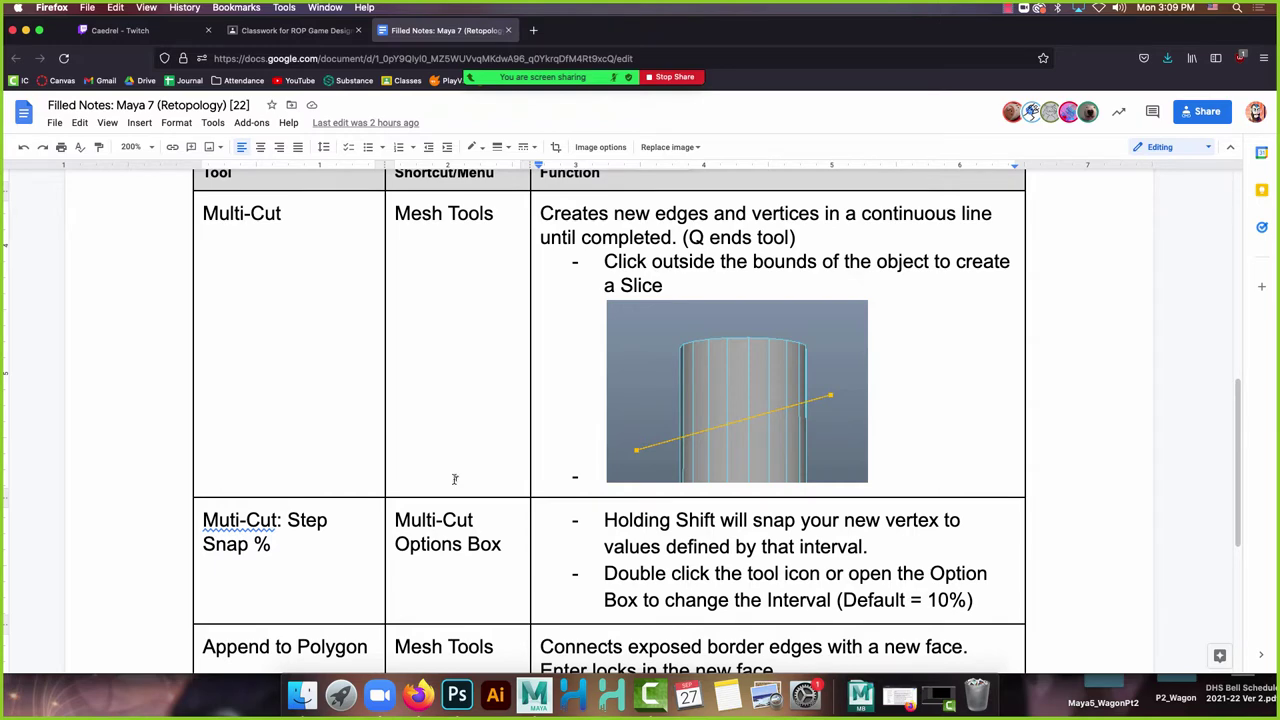
click(533, 692)
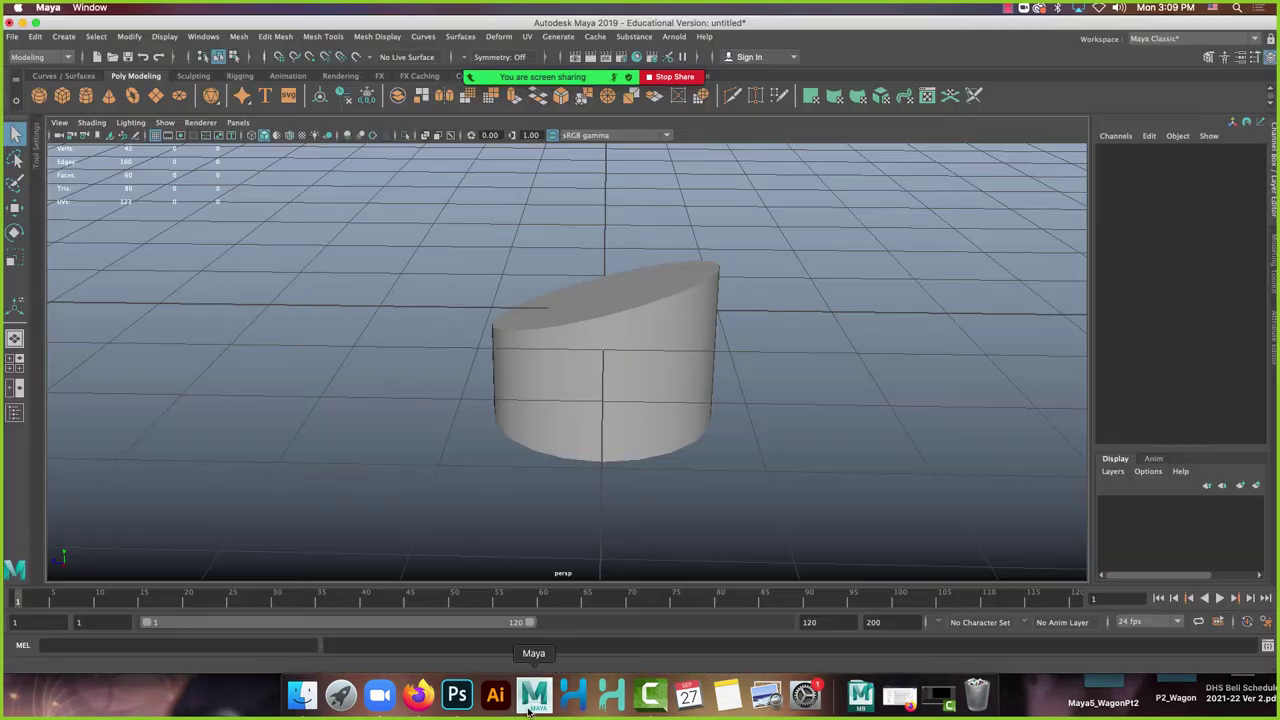
Delete the slant-topped cylinder and create a new polygon cylinder.
click(594, 363)
key(Delete)
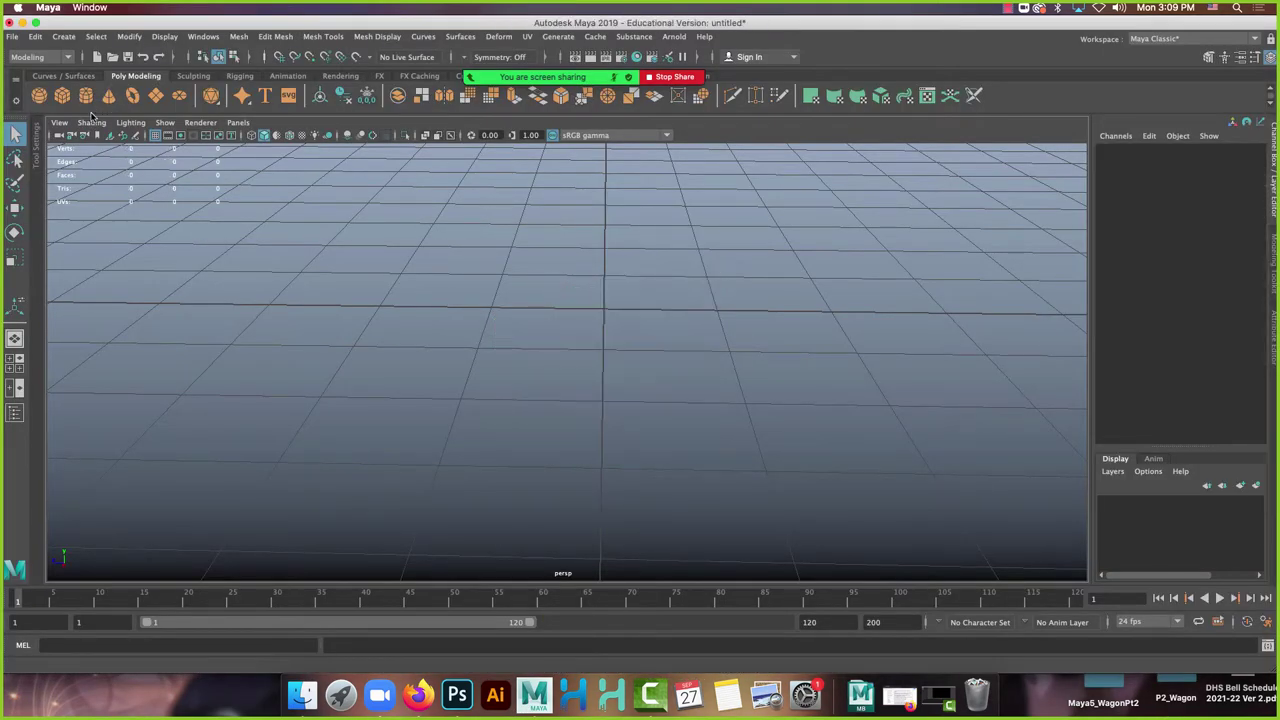
click(85, 95)
alt+drag(457, 206, 196, 316)
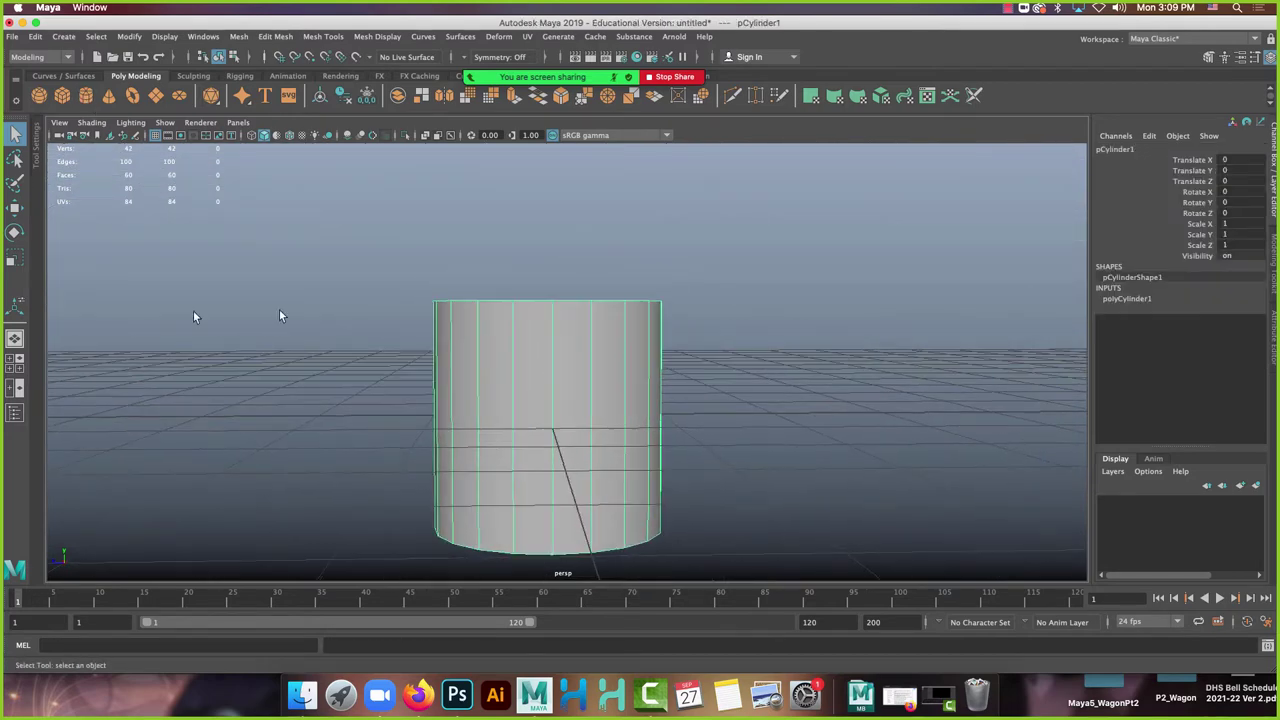
Multi-Cut a short edge at 90% height across four upper front faces, giving 46 vertices.
click(323, 36)
click(330, 158)
scroll(480, 300, up, 2)
click(484, 270)
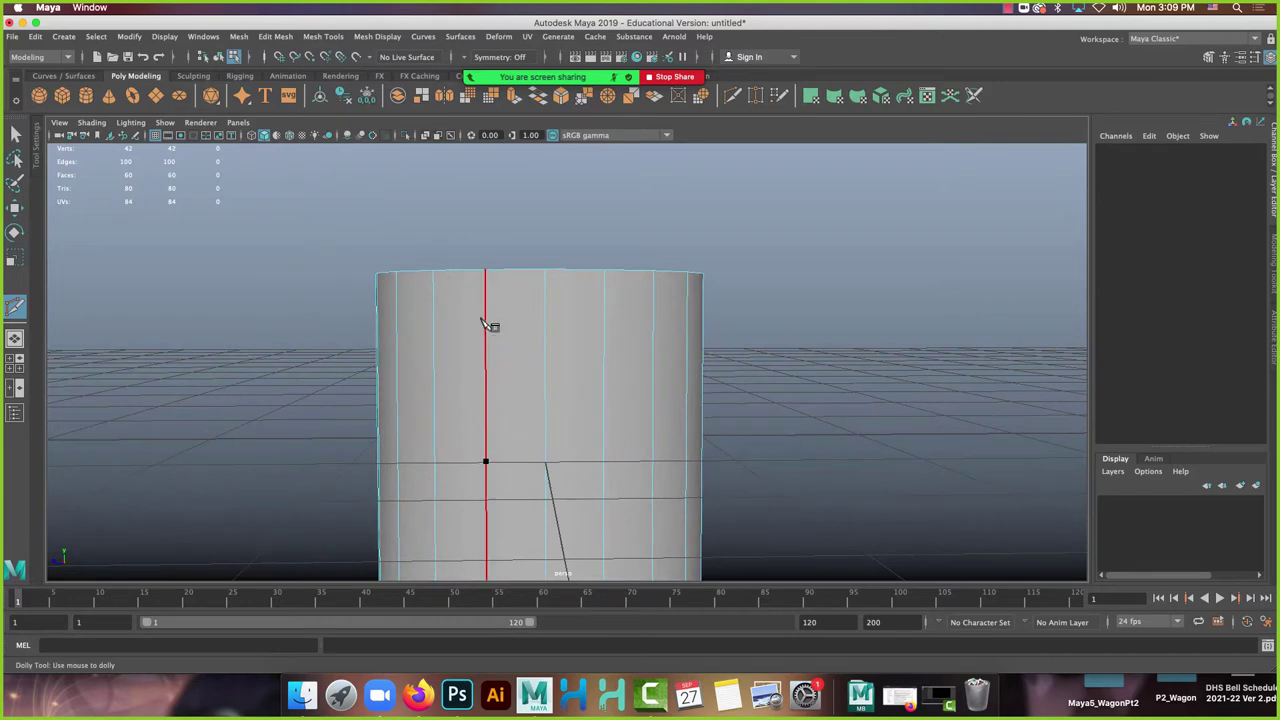
click(486, 573)
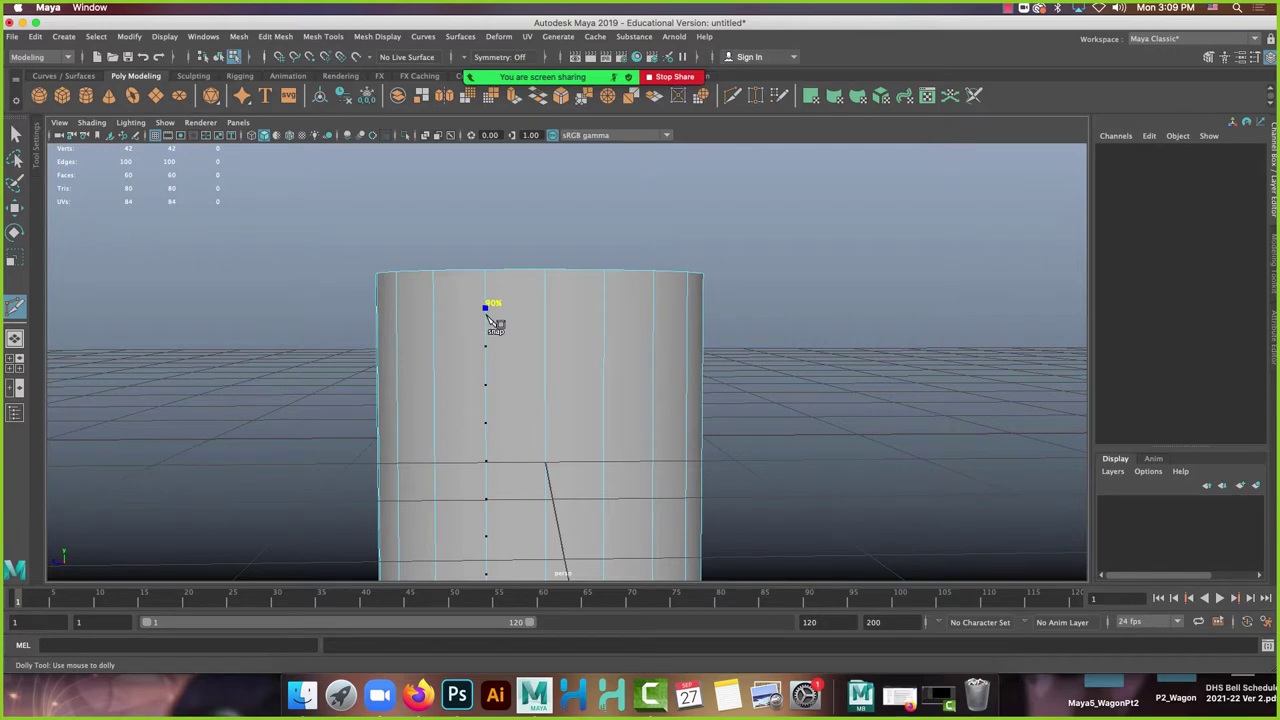
click(487, 314)
click(548, 309)
click(604, 307)
click(653, 307)
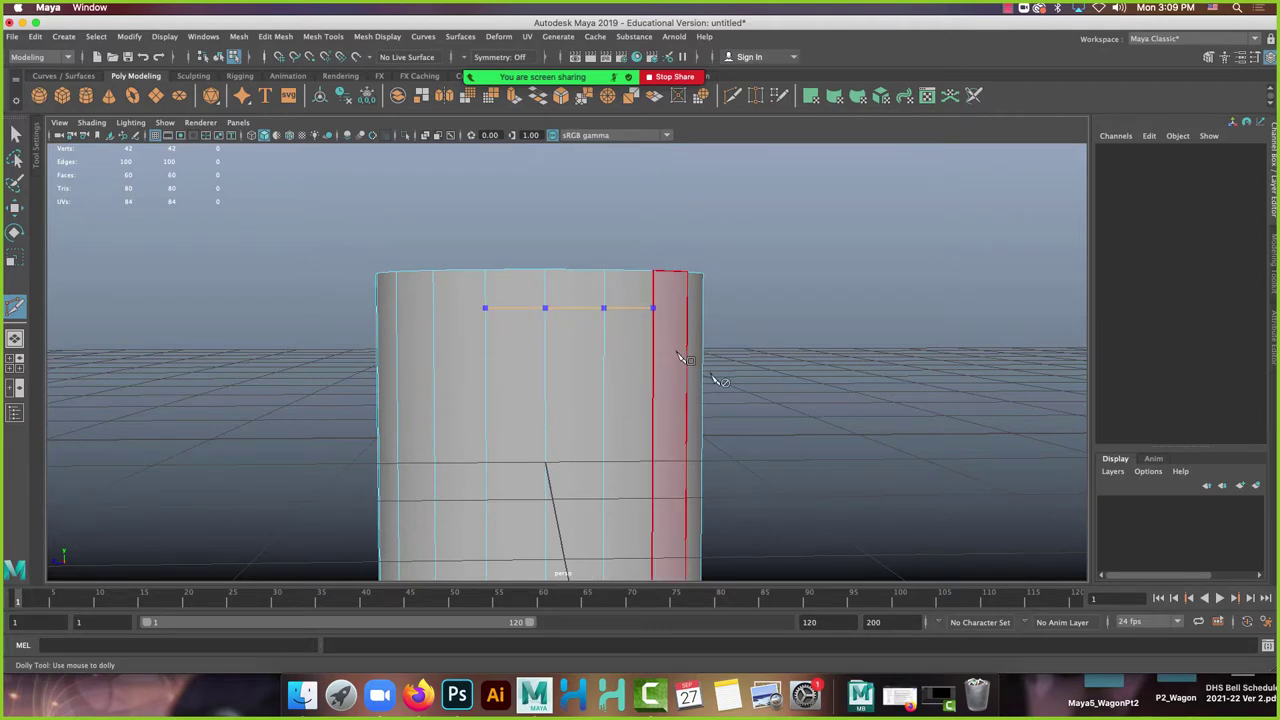
alt+drag(686, 359, 503, 343)
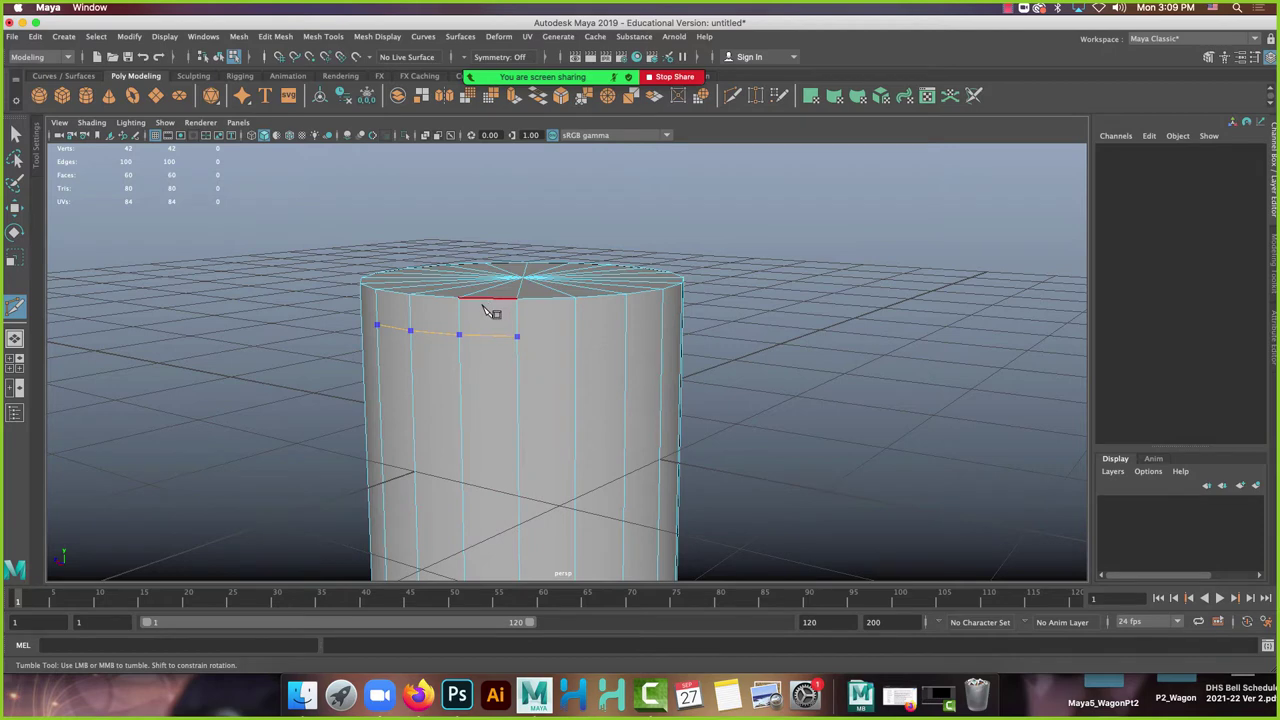
key(Return)
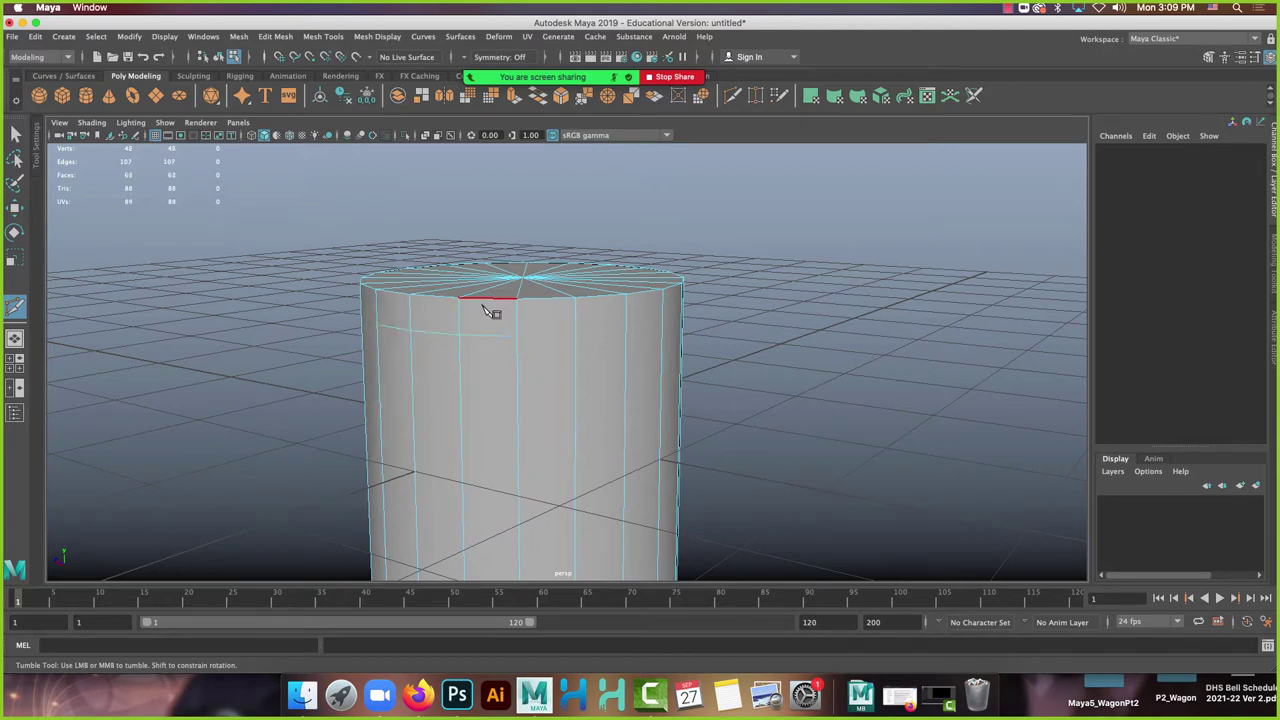
Set Multi-Cut Snap Step % to 33 and test Shift-snapped cut points at 33% and 66%.
double_click(22, 309)
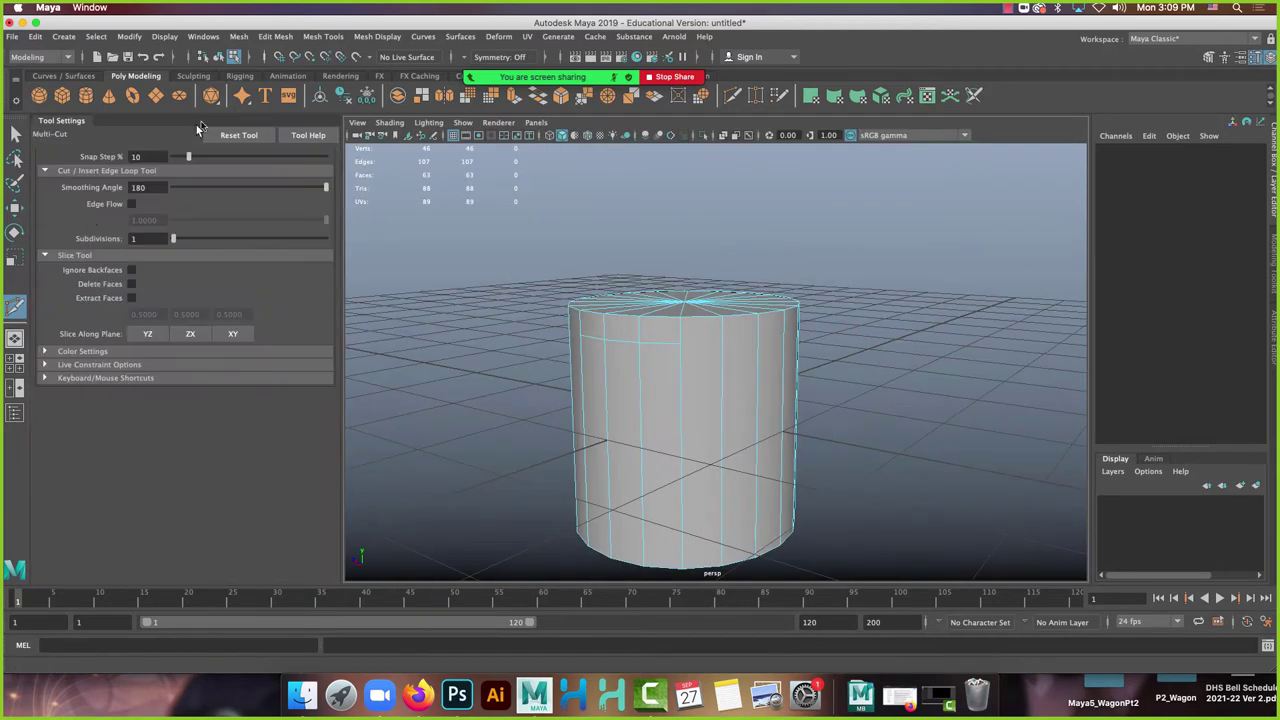
click(322, 36)
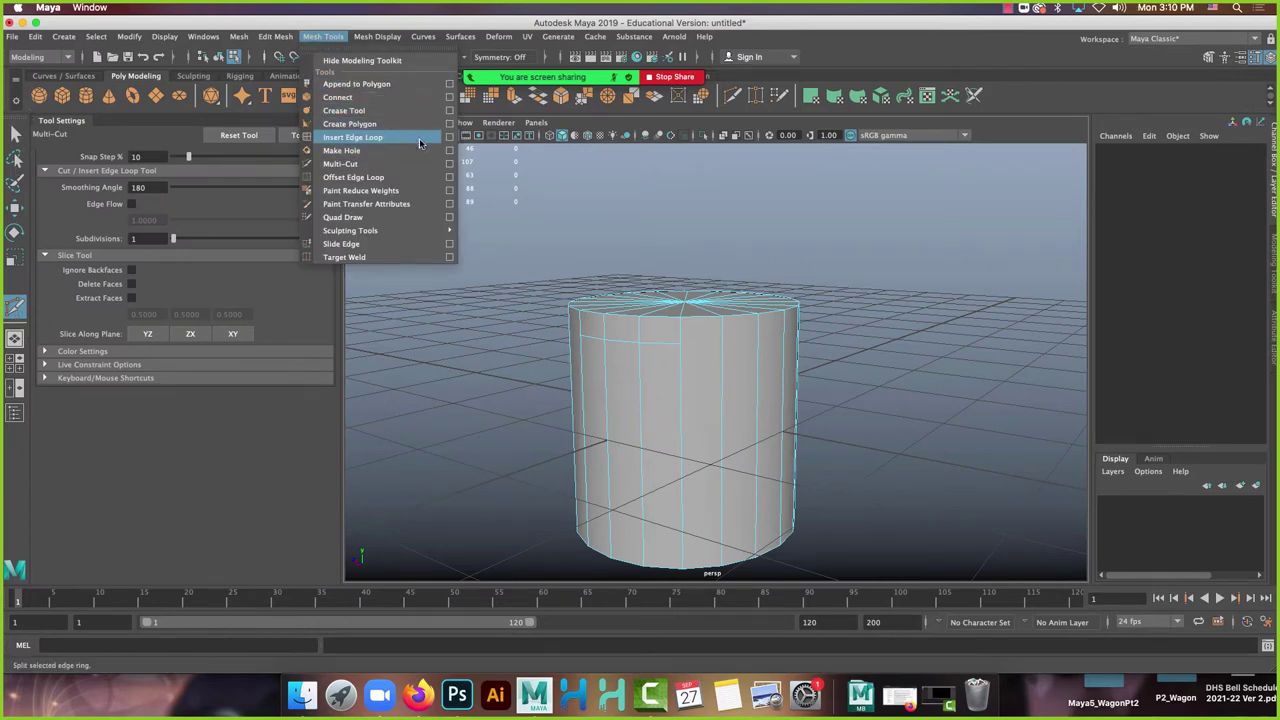
click(453, 168)
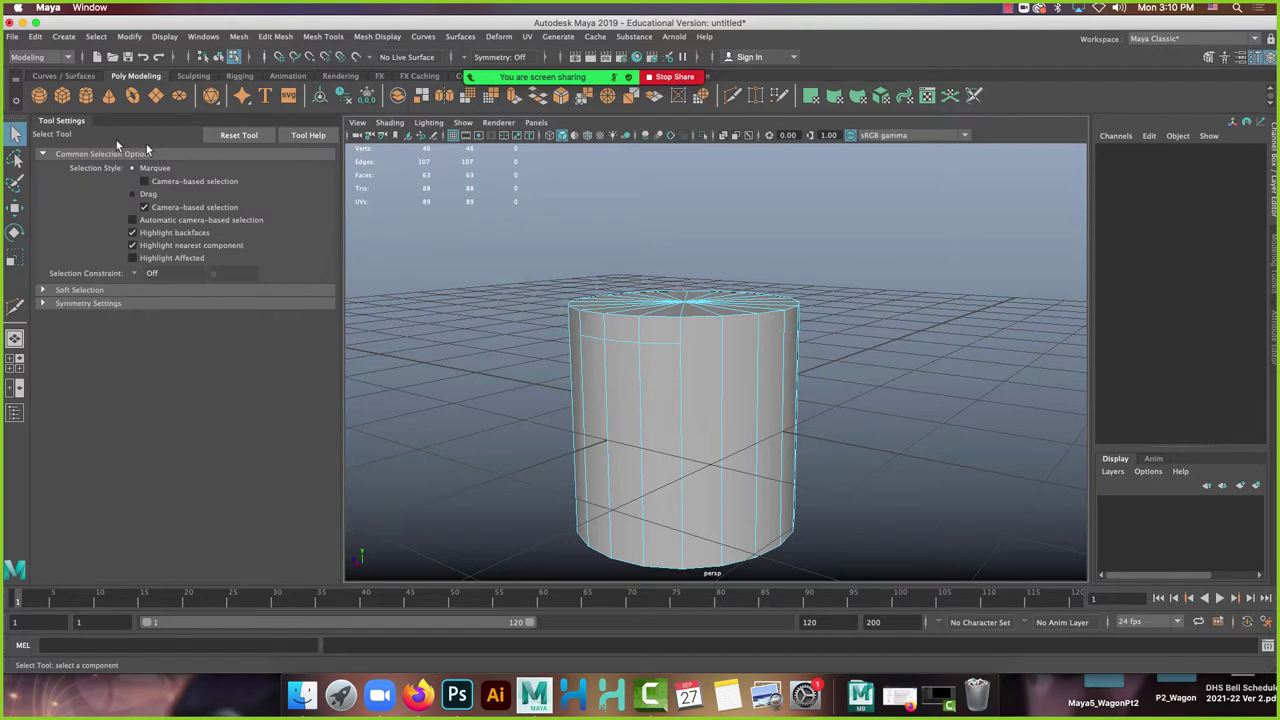
click(15, 307)
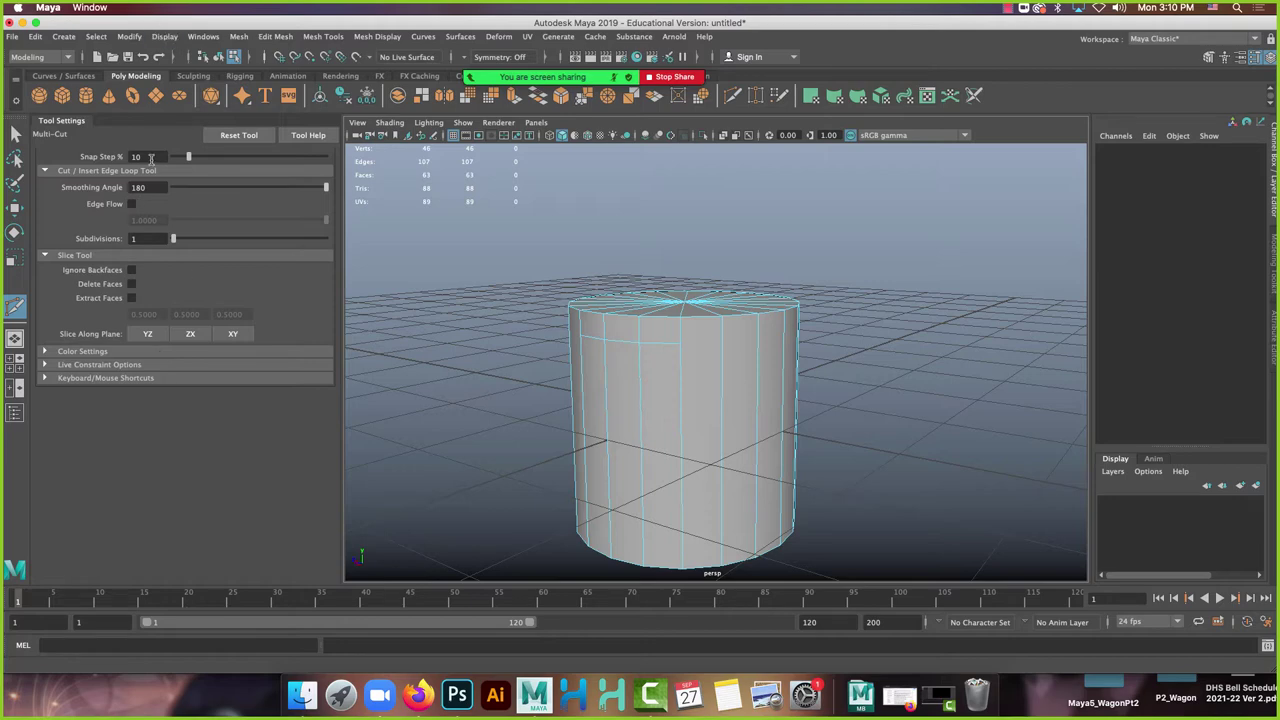
double_click(150, 157)
text(33)
key(Return)
key(shift)
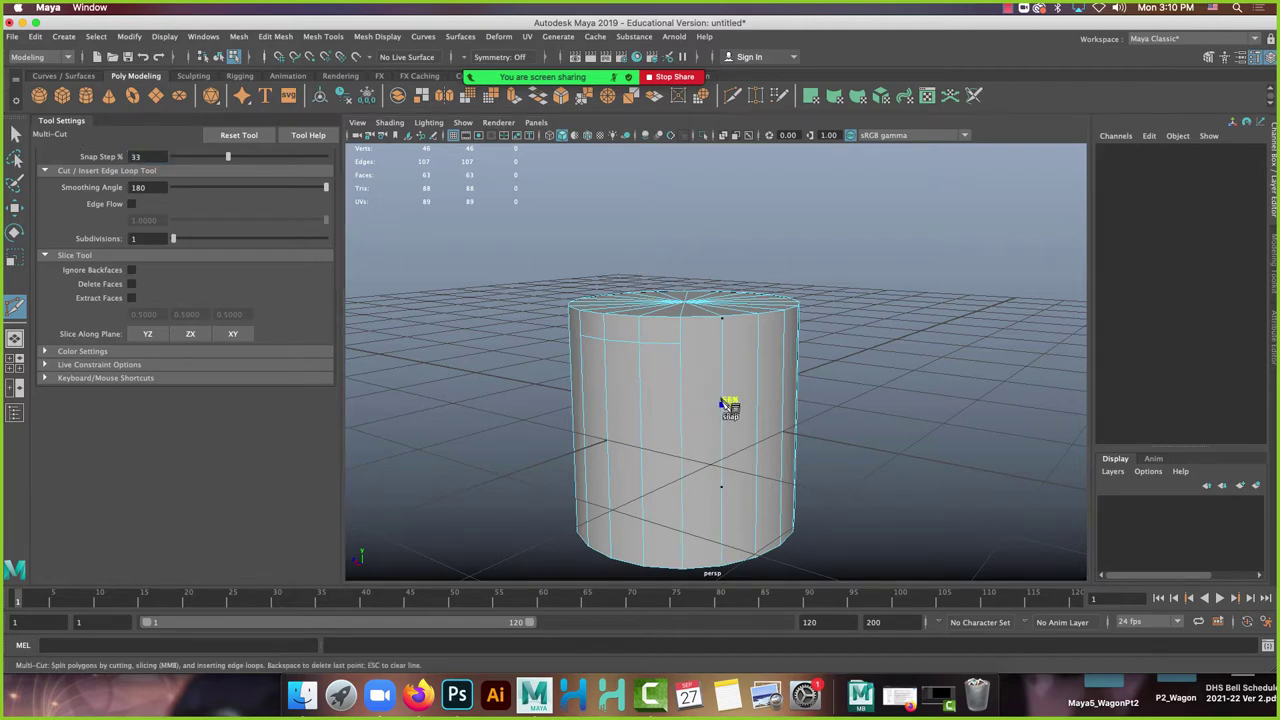
click(722, 403)
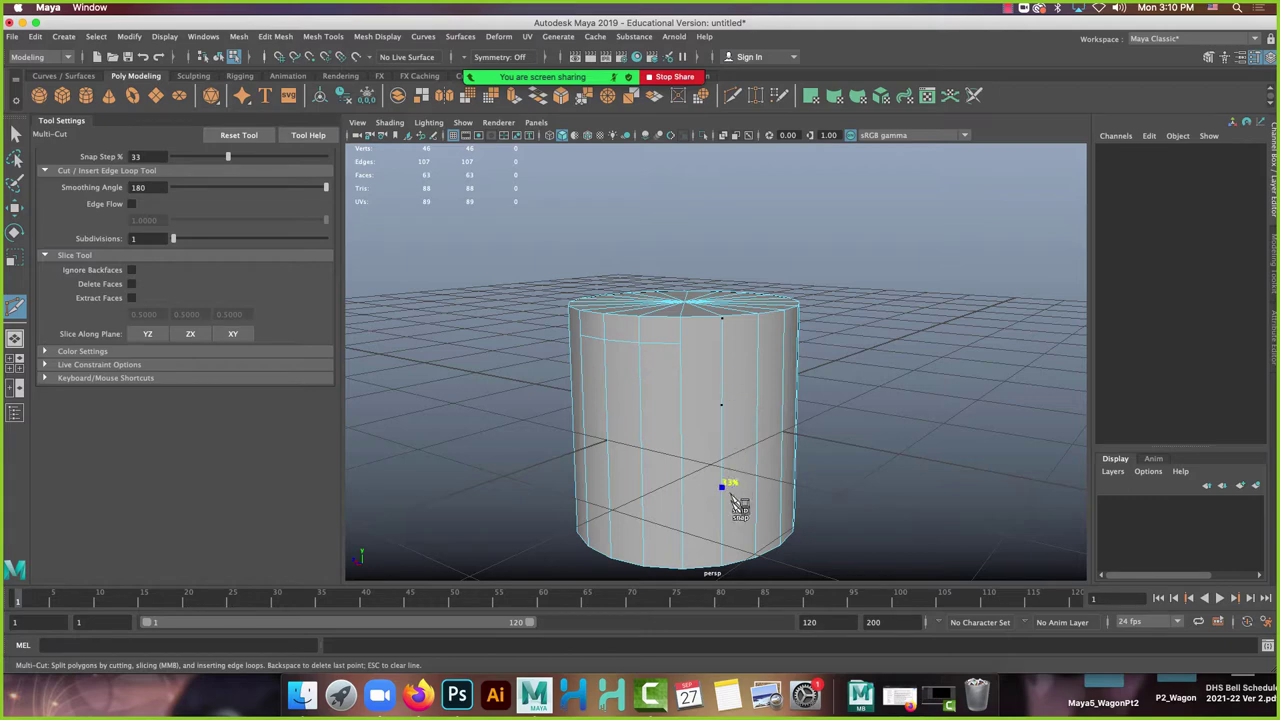
click(734, 496)
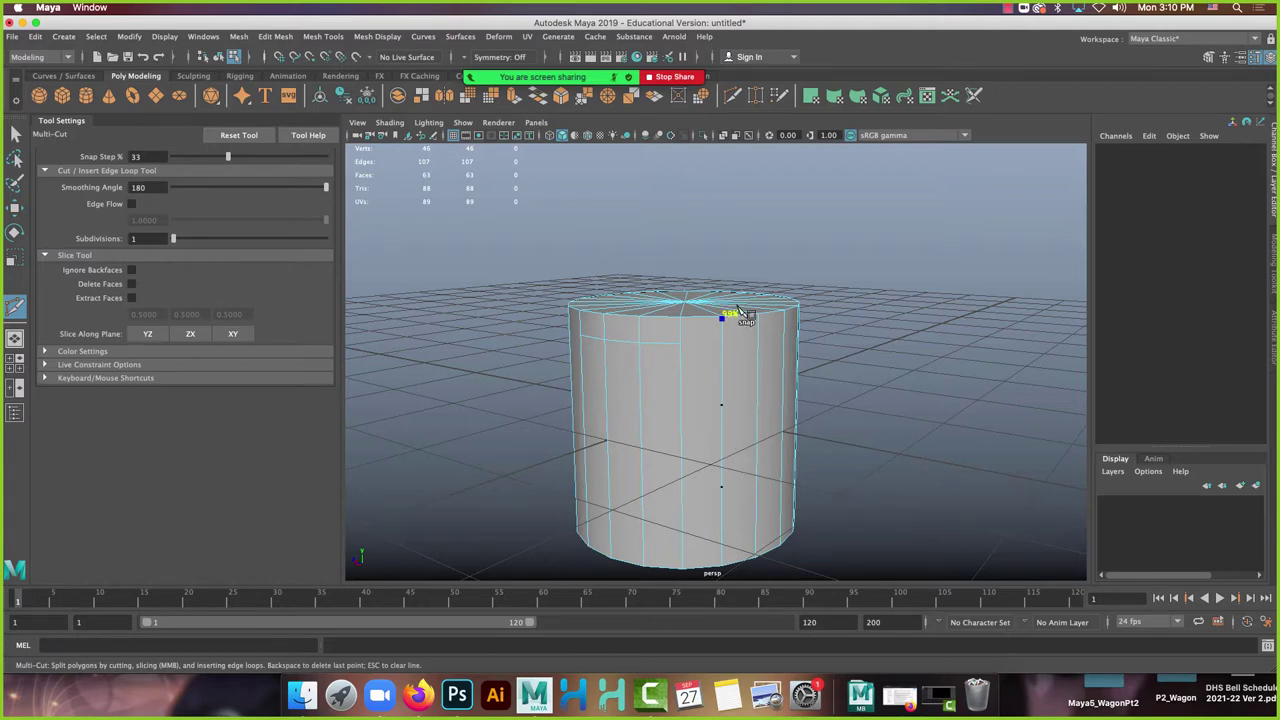
click(740, 312)
Reset Snap Step % to 10, test a single cut point, then undo it.
click(149, 157)
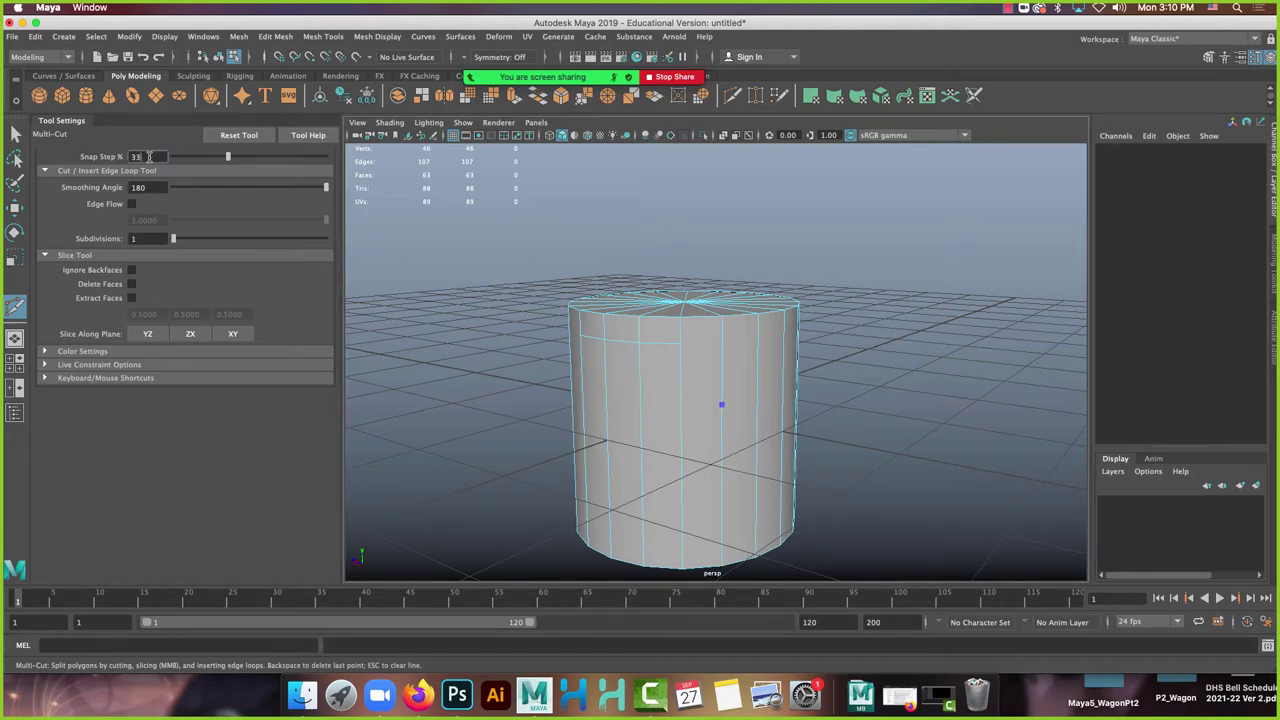
text(10)
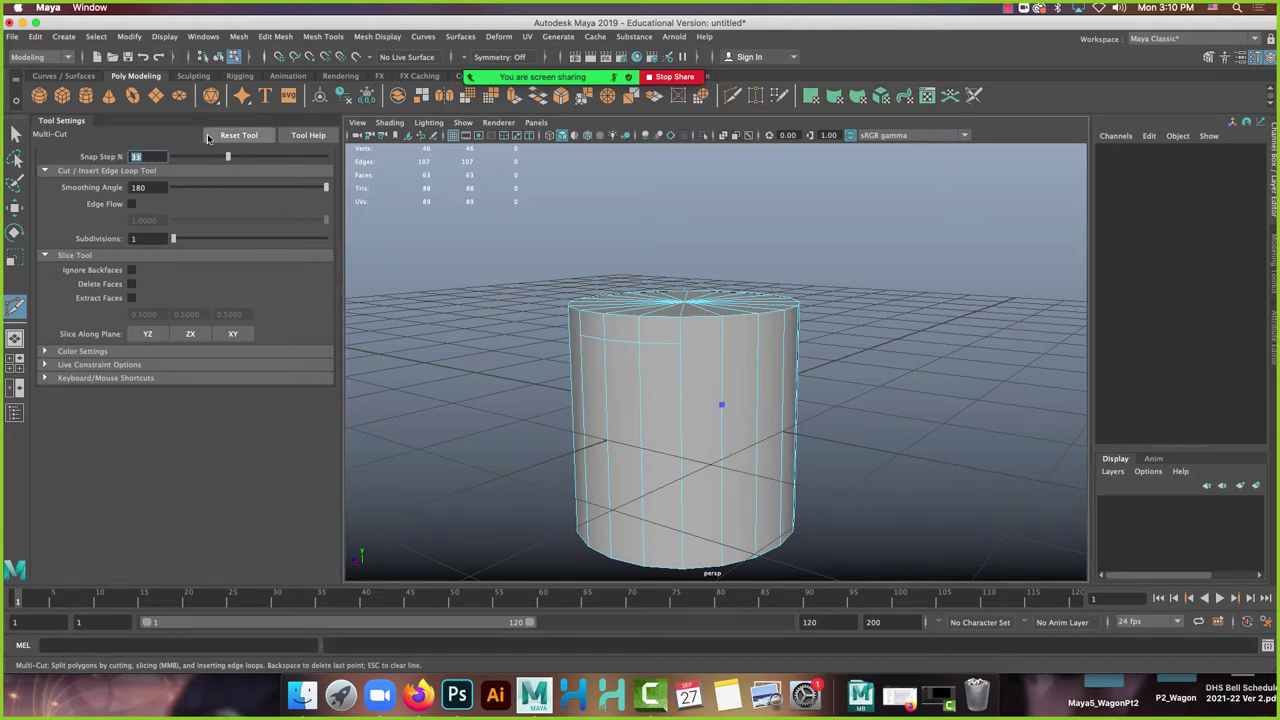
key(Return)
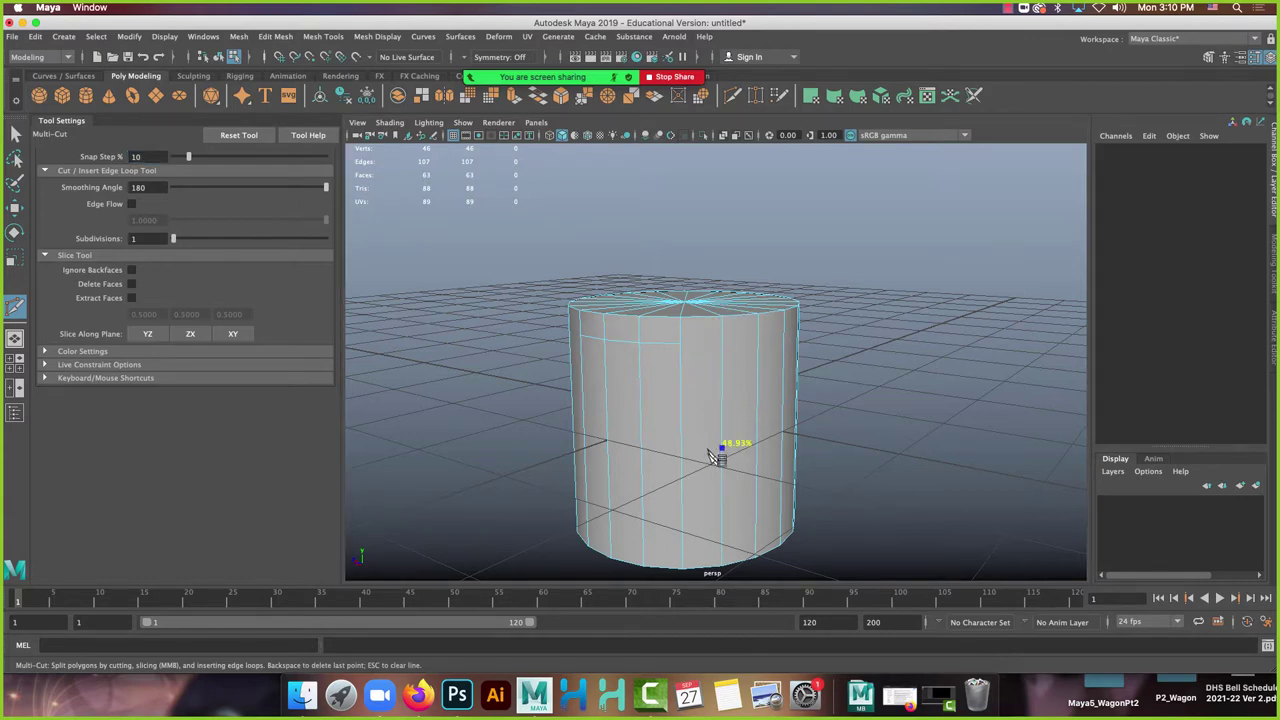
click(721, 405)
key(Return)
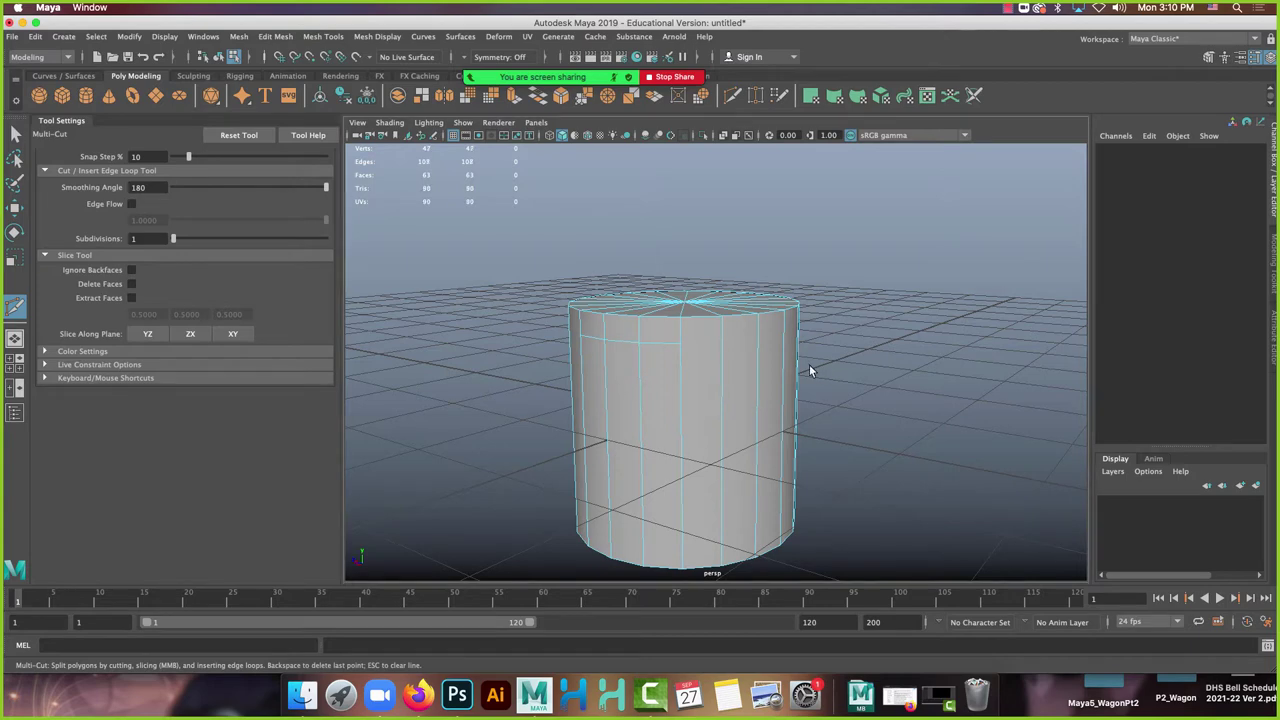
key(z)
Scroll the browser notes to the Multi-Cut Step Snap % and Append to Polygon entries.
click(418, 696)
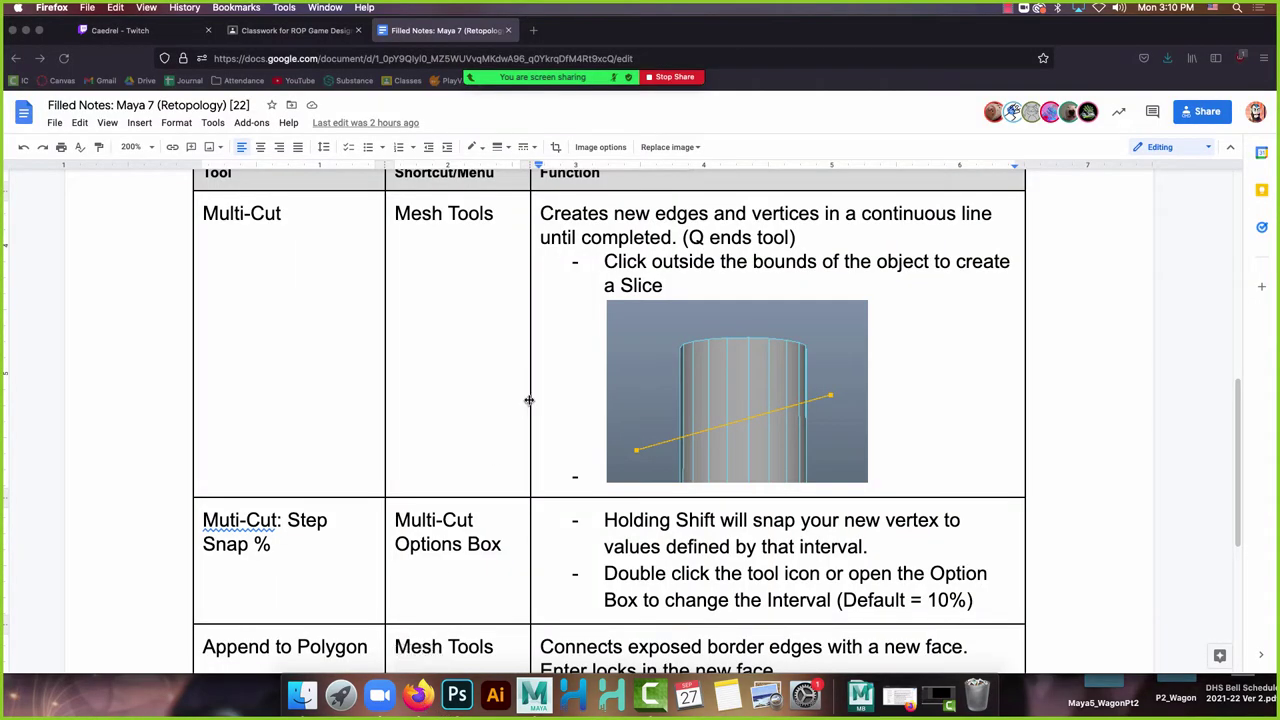
scroll(528, 403, down, 2)
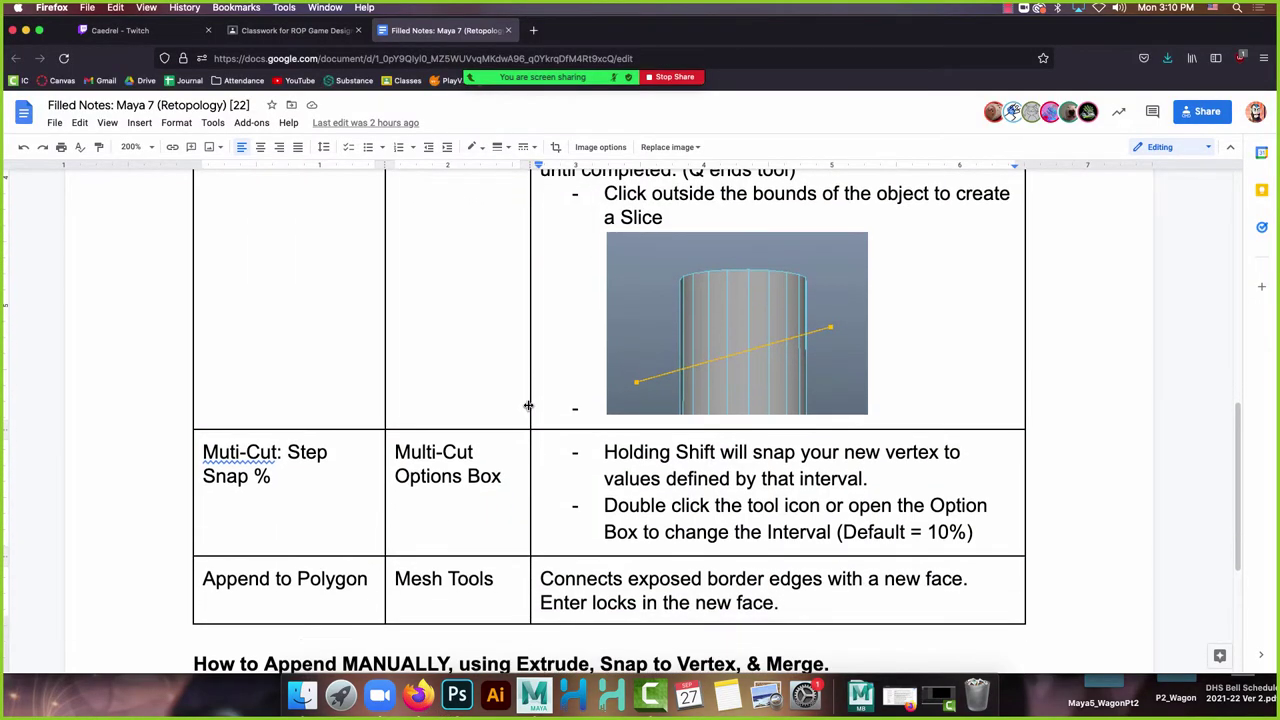
scroll(528, 404, up, 1)
scroll(528, 405, up, 1)
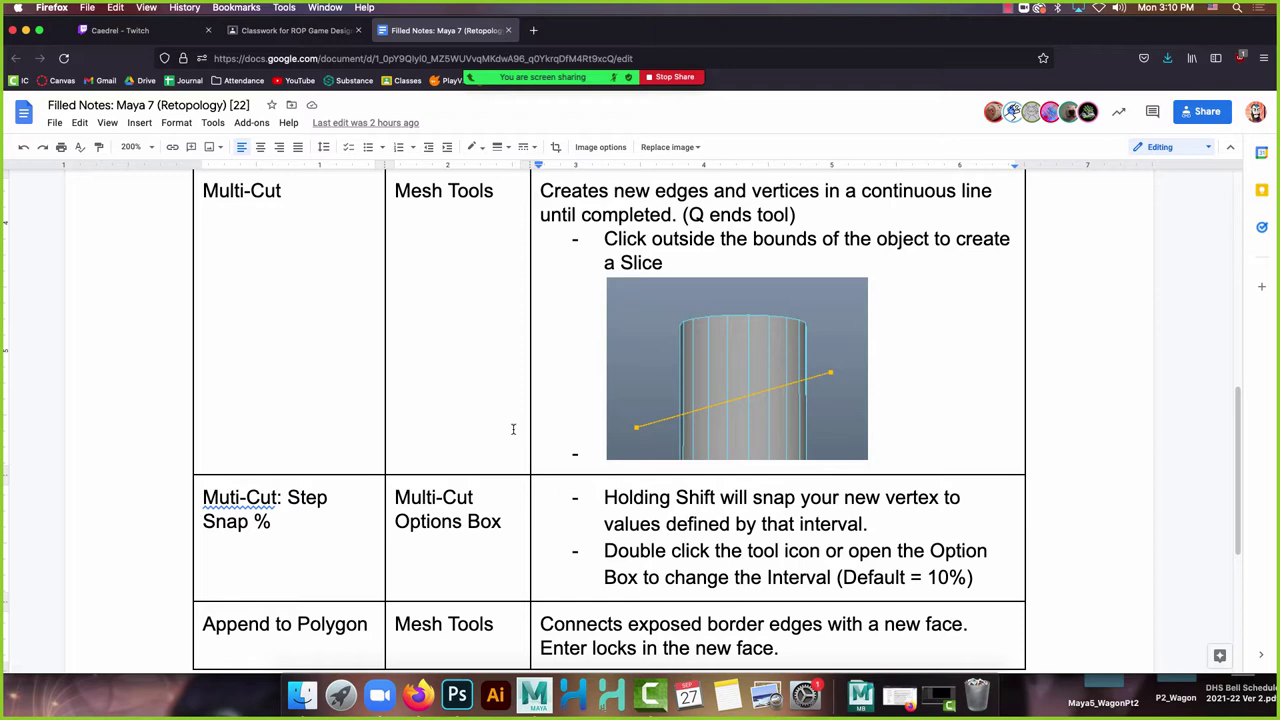
scroll(513, 429, down, 1)
scroll(513, 429, up, 1)
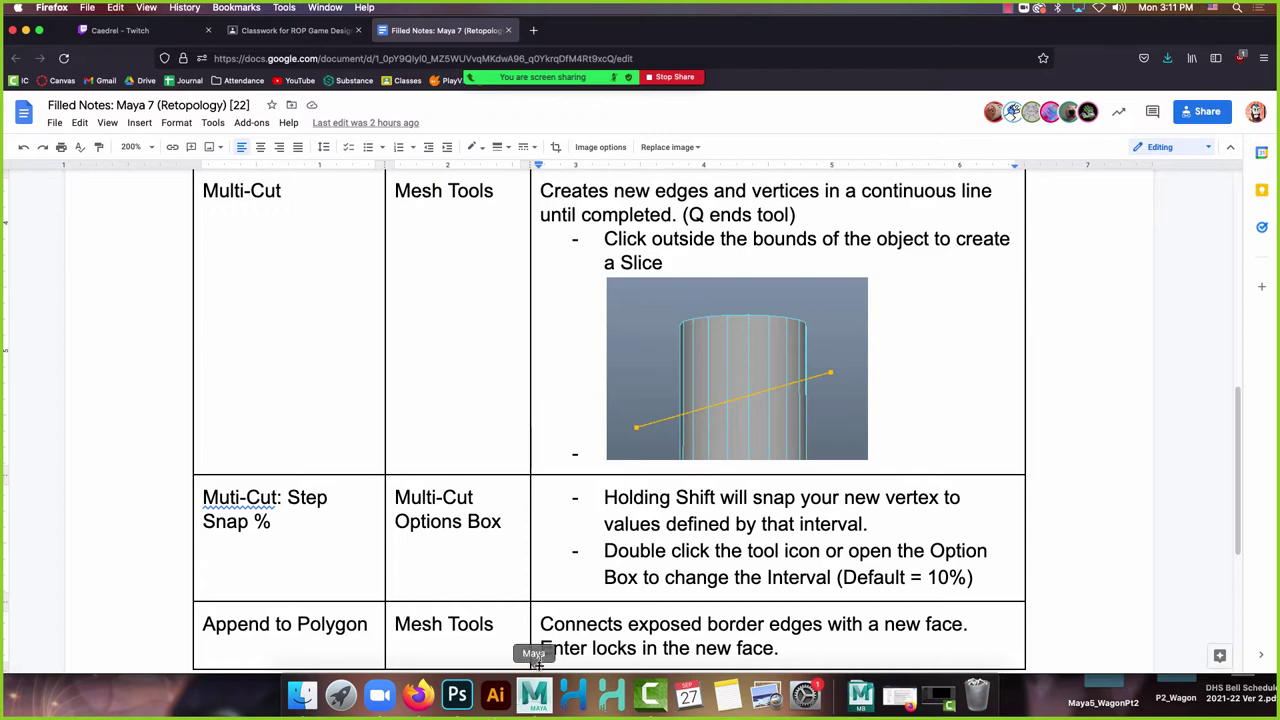
Back in Maya, end the Multi-Cut and try Append to Polygon beneath the cylinder.
click(533, 694)
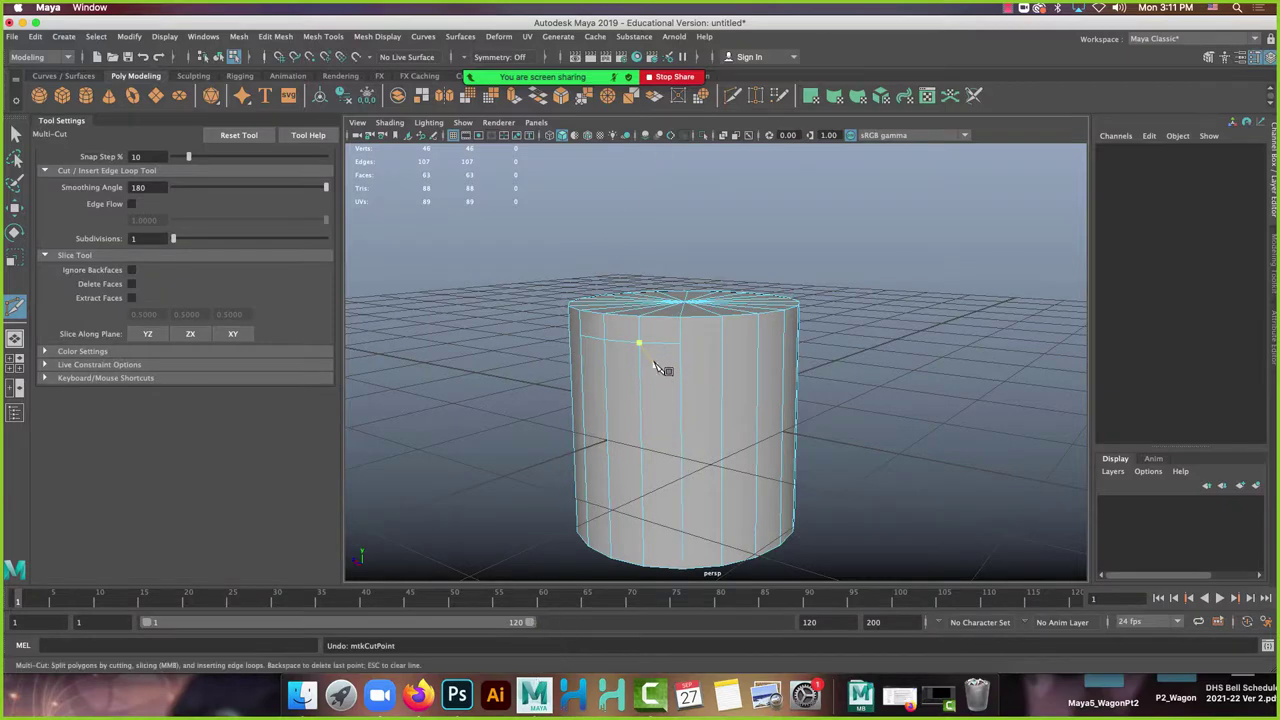
alt+right_drag(666, 366, 709, 433)
key(q)
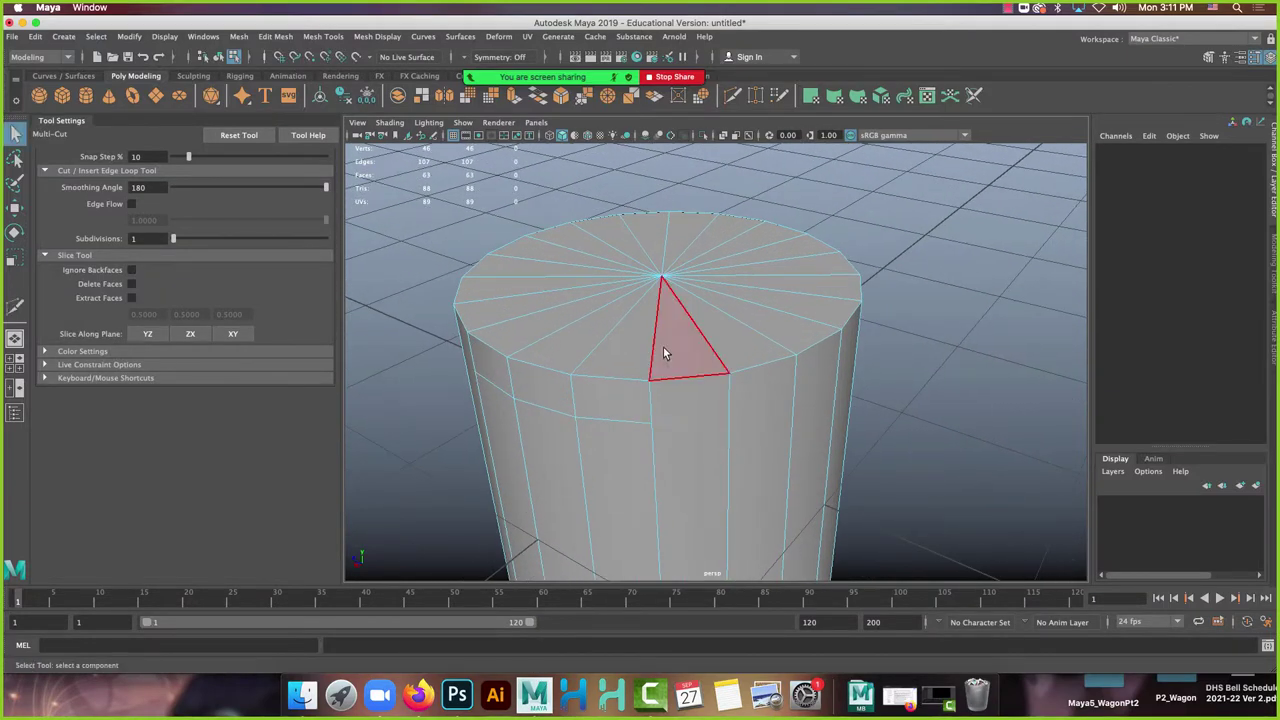
right_drag(666, 354, 727, 328)
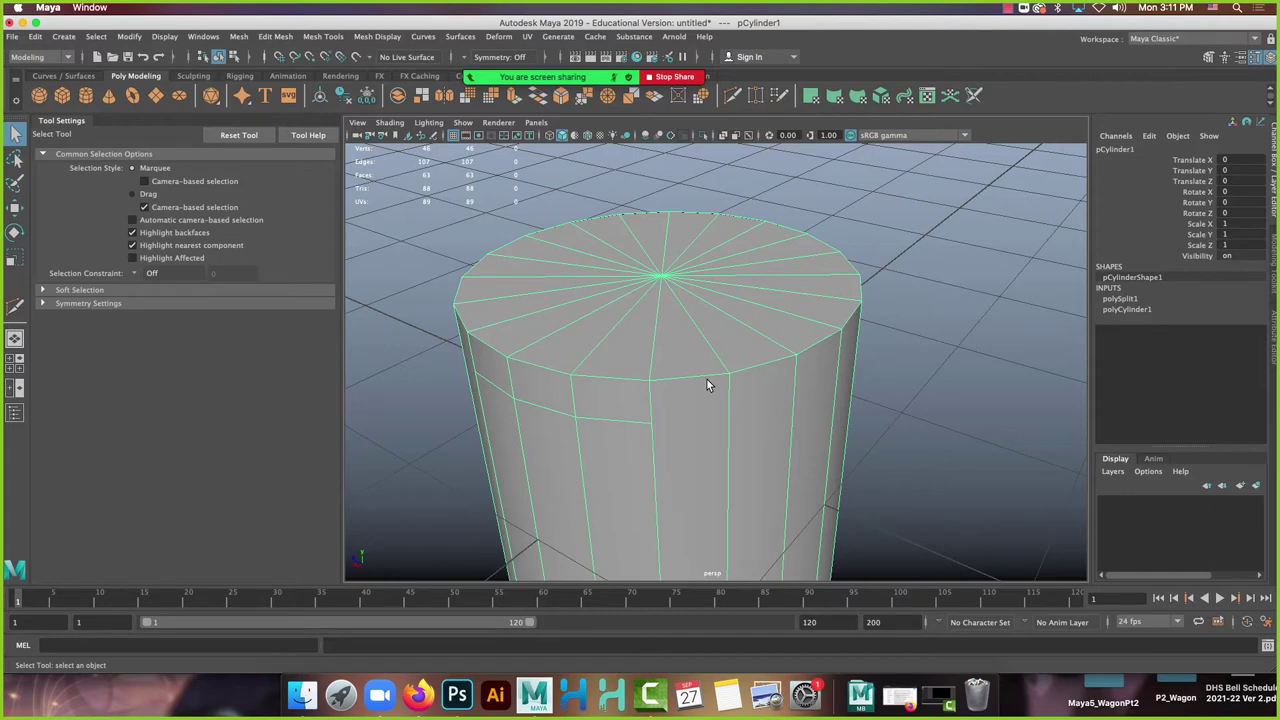
right_click(683, 264)
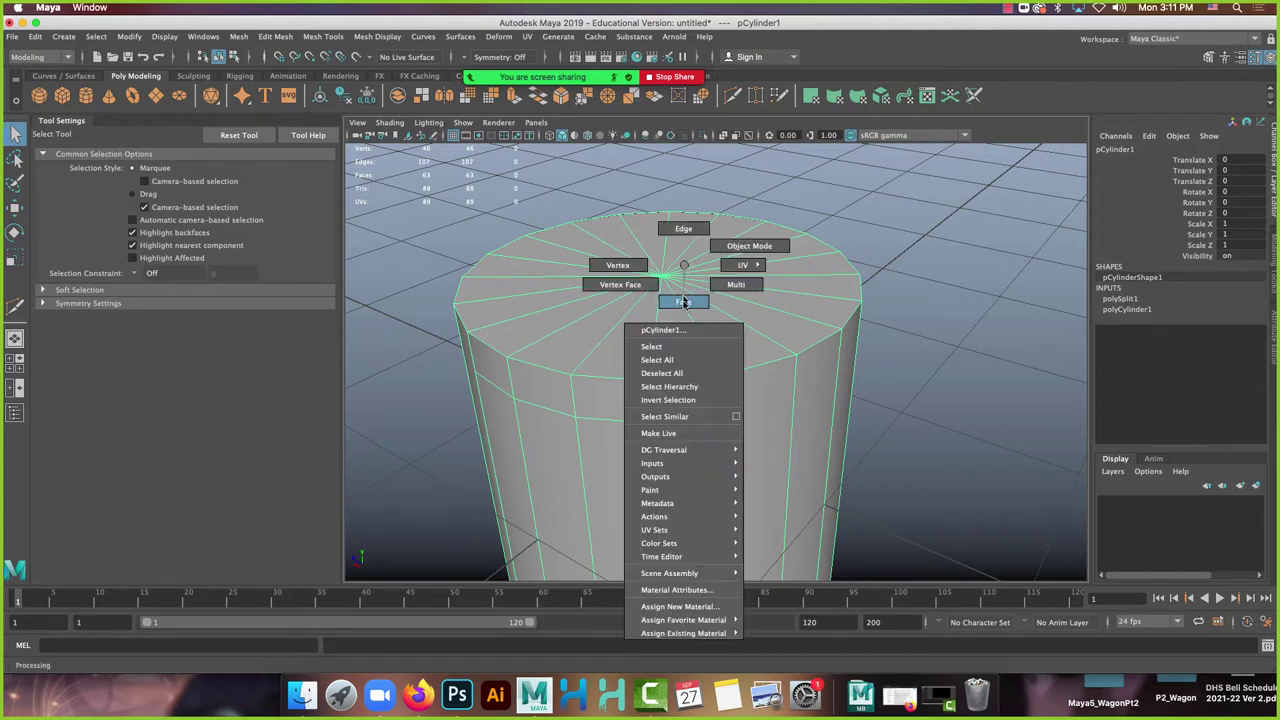
click(323, 36)
click(357, 91)
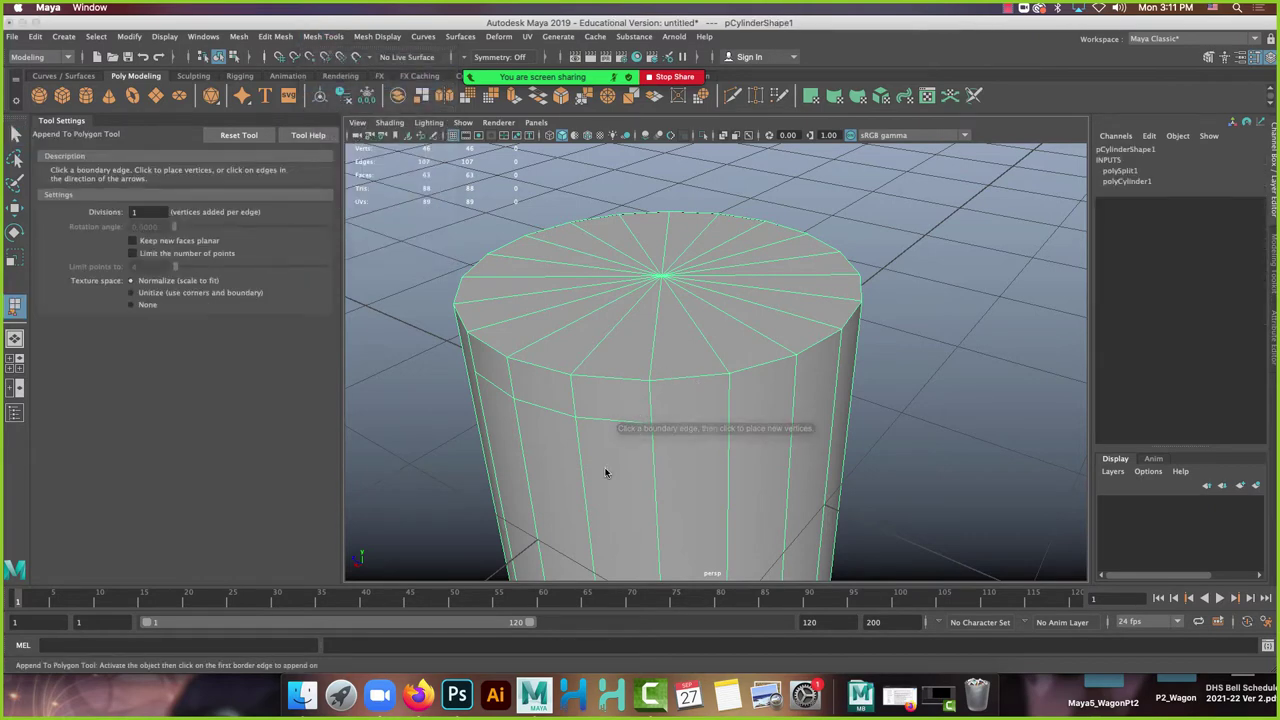
alt+drag(606, 477, 617, 423)
Delete two adjacent top-cap triangles and activate Append to Polygon to fill the holes.
key(q)
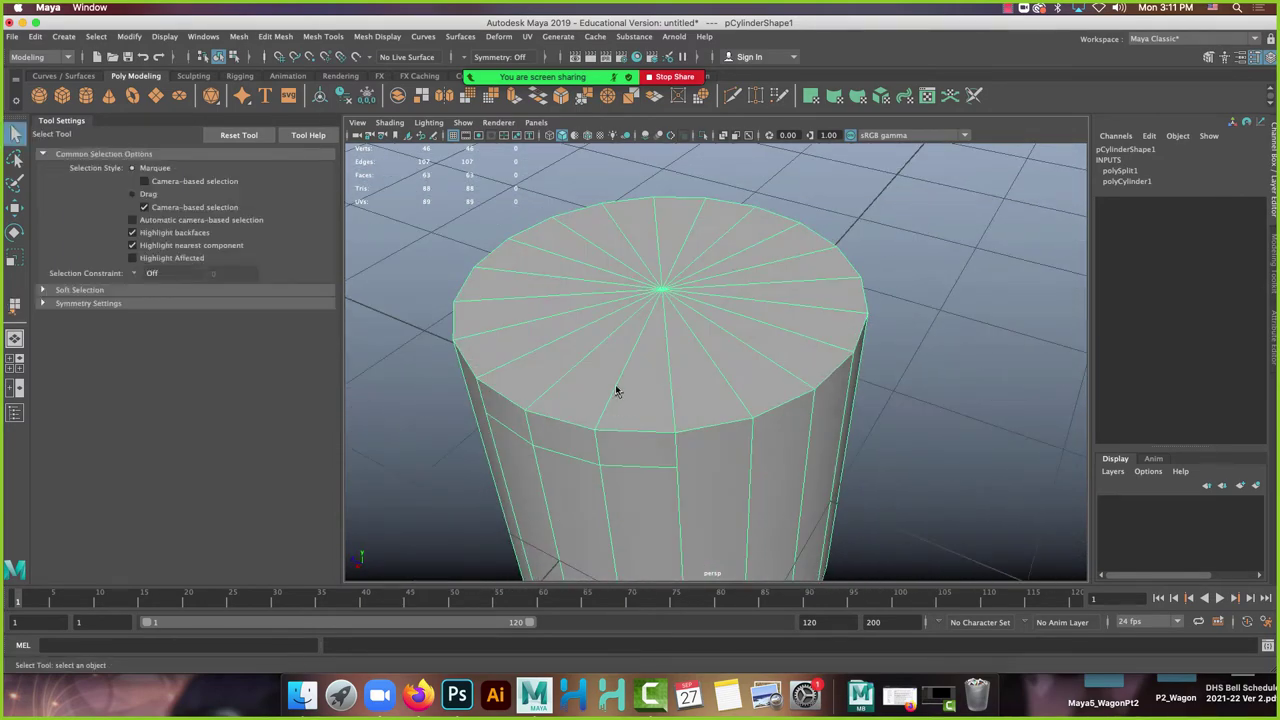
right_drag(612, 338, 612, 376)
click(595, 410)
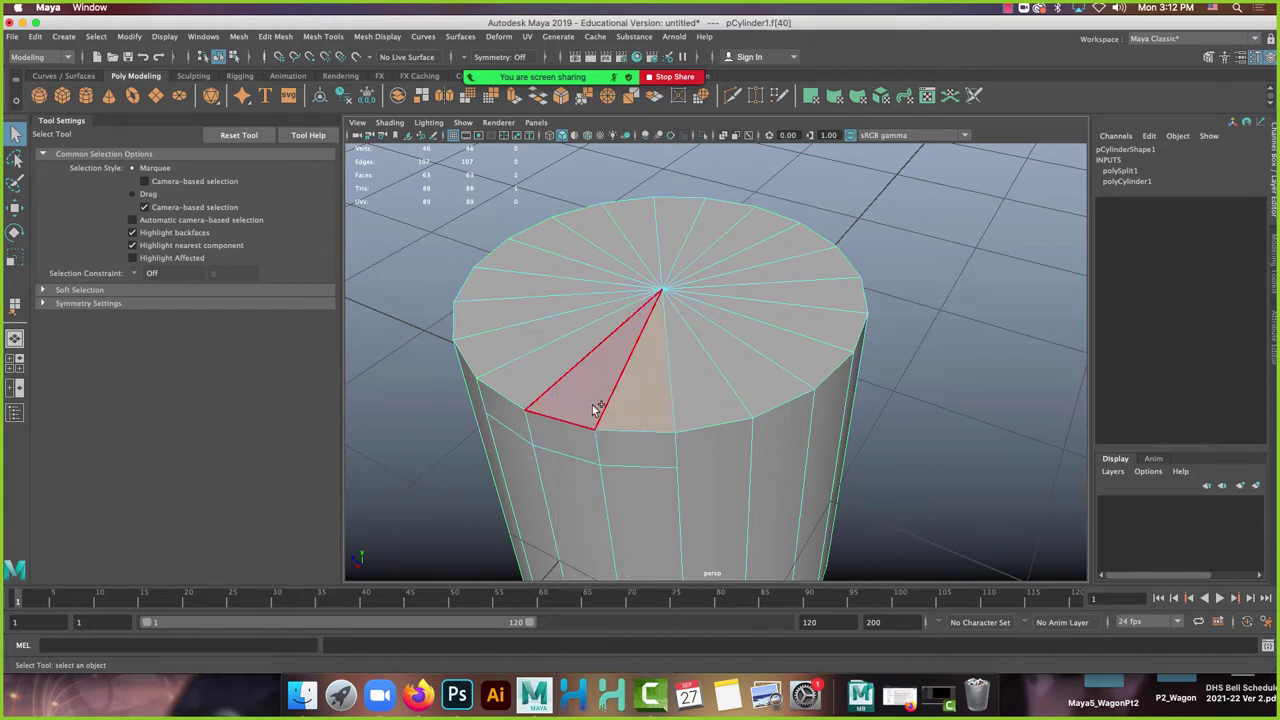
shift+click(540, 375)
key(Delete)
right_drag(600, 245, 678, 191)
click(323, 36)
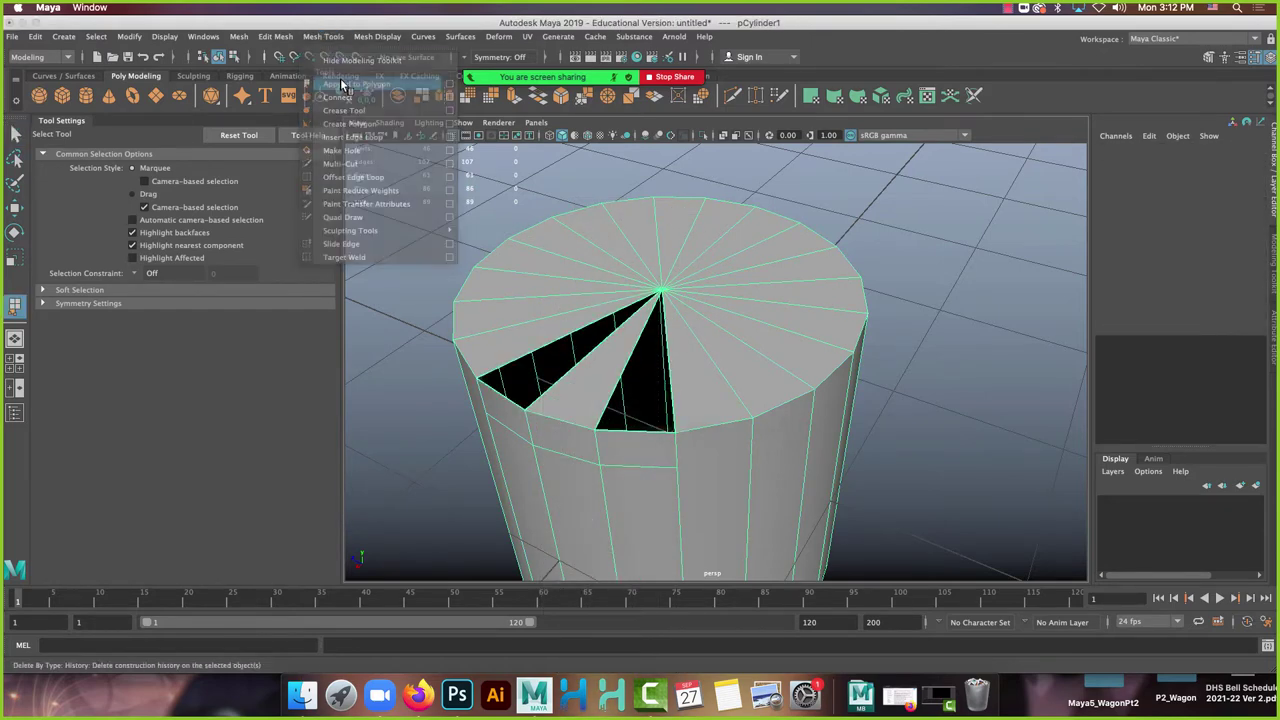
click(345, 84)
alt+drag(666, 196, 751, 200)
Append a face to fill the first hole in the cylinder's top cap.
alt+right_drag(751, 200, 740, 340)
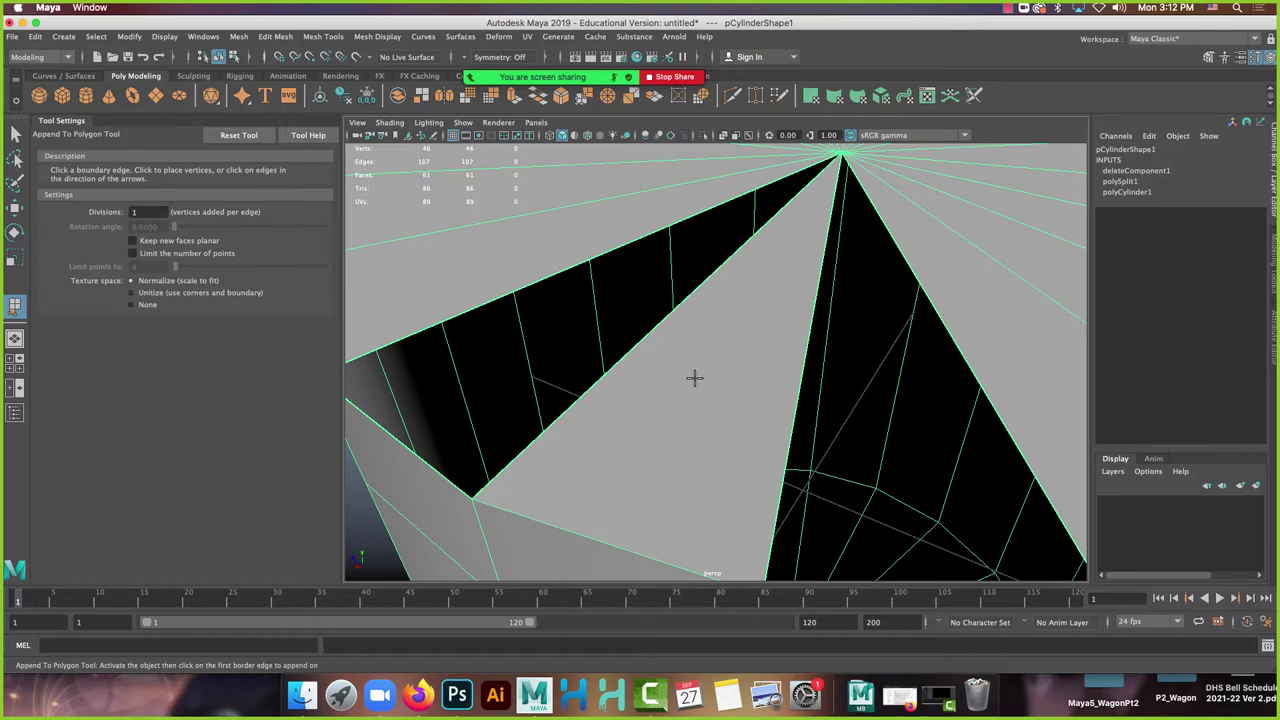
click(663, 317)
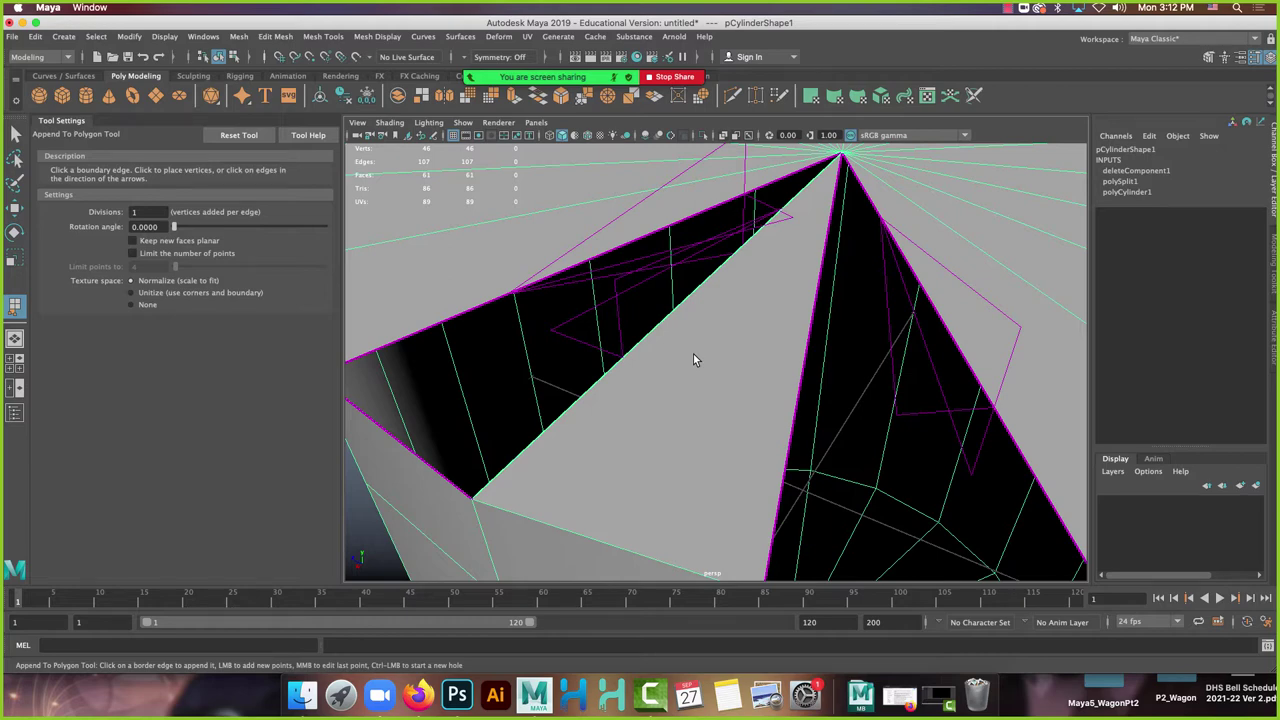
click(607, 258)
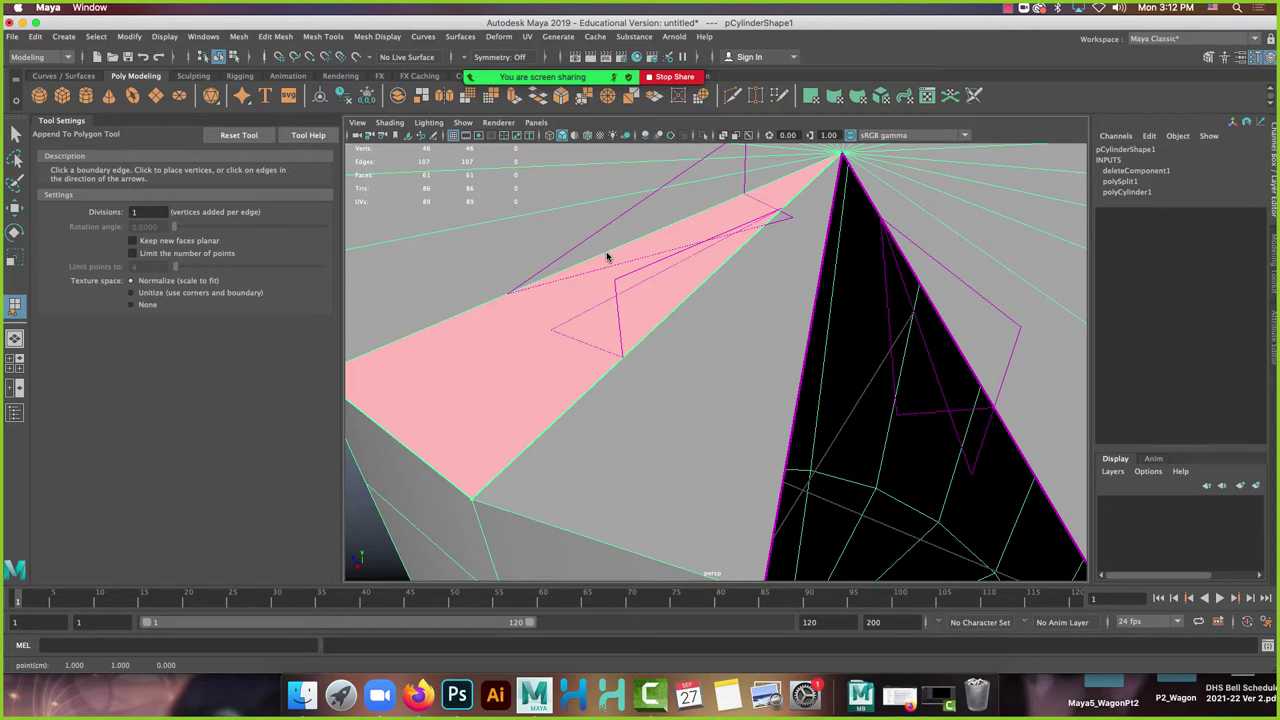
key(Return)
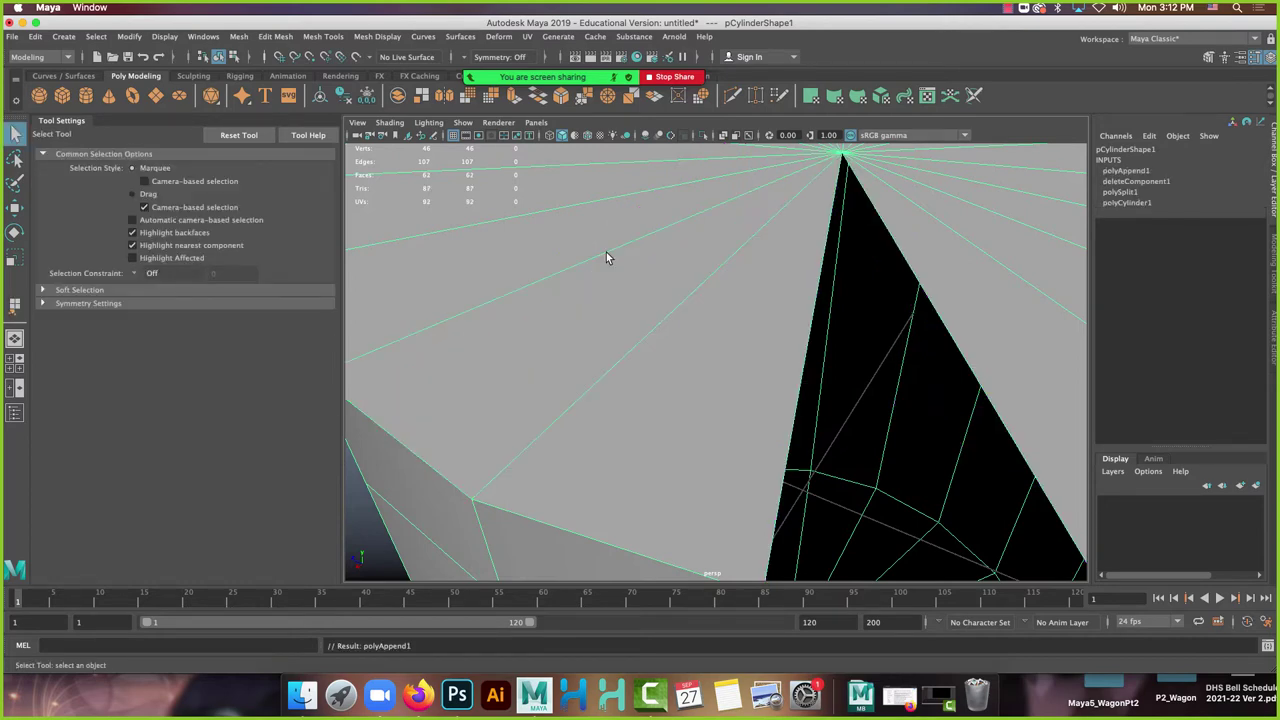
Append a second face with Append to Polygon to close the remaining top-cap hole.
click(303, 37)
click(303, 37)
click(323, 37)
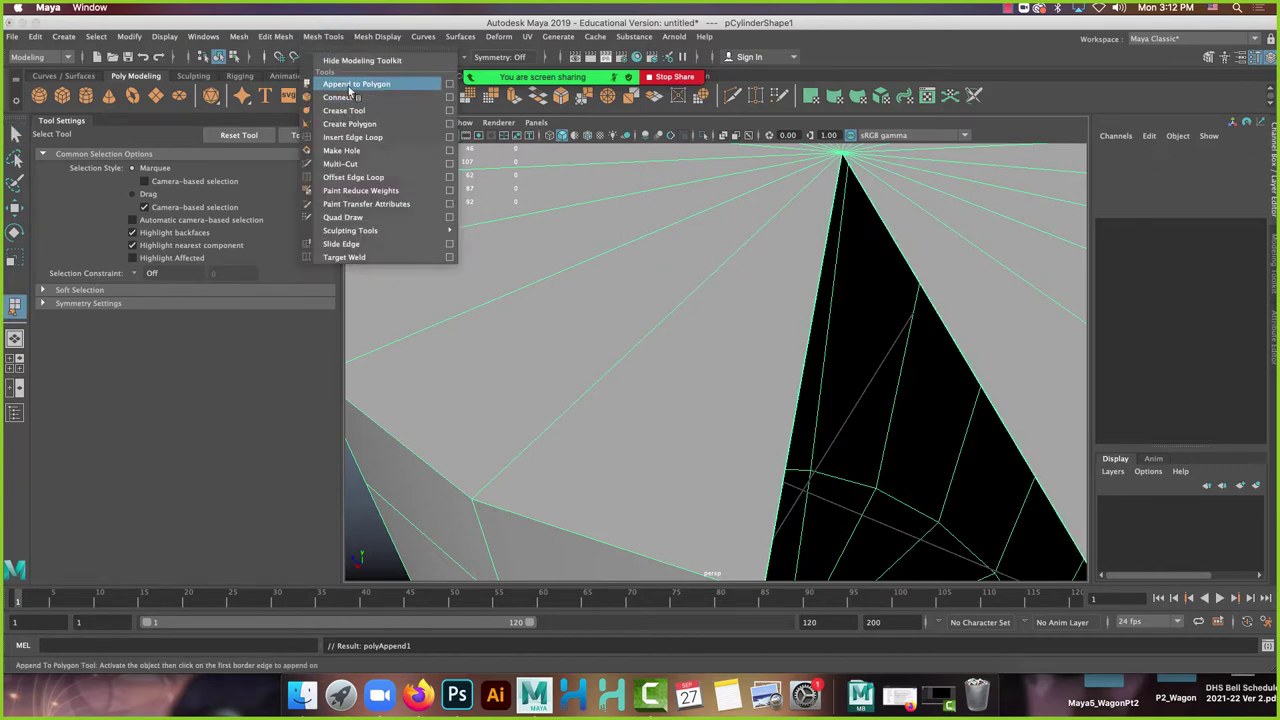
click(350, 86)
click(916, 298)
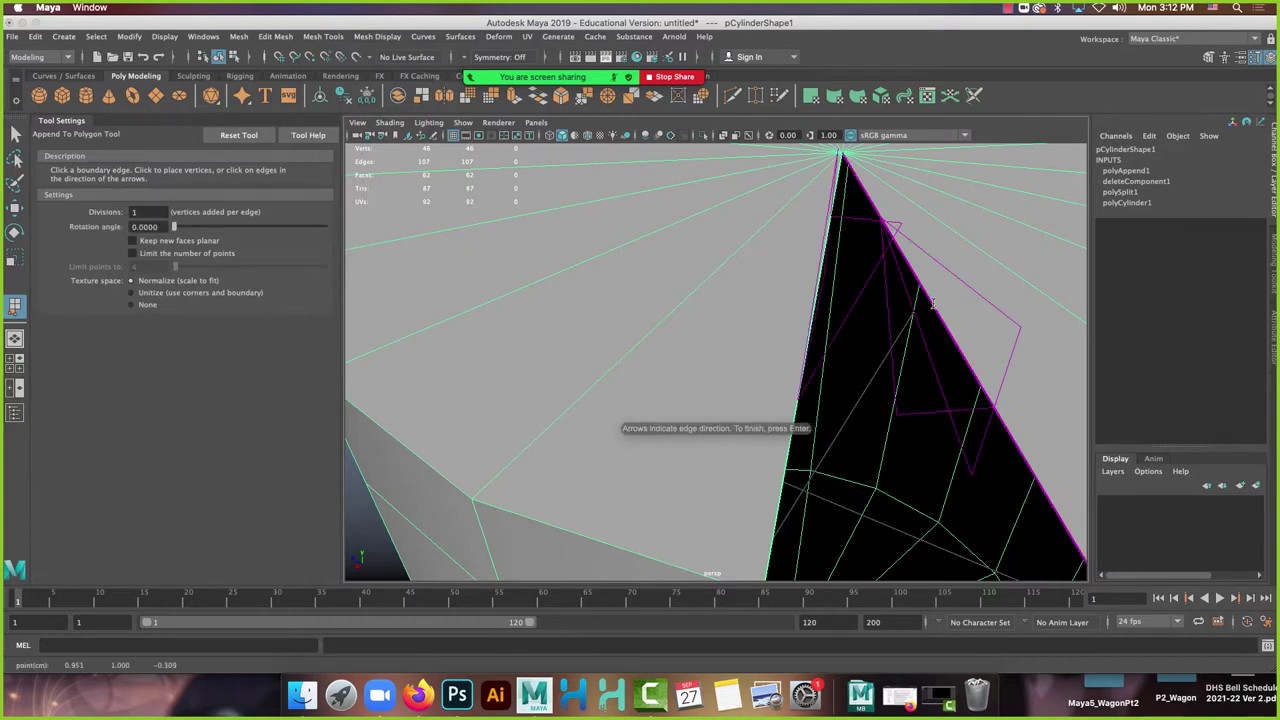
click(934, 307)
key(Return)
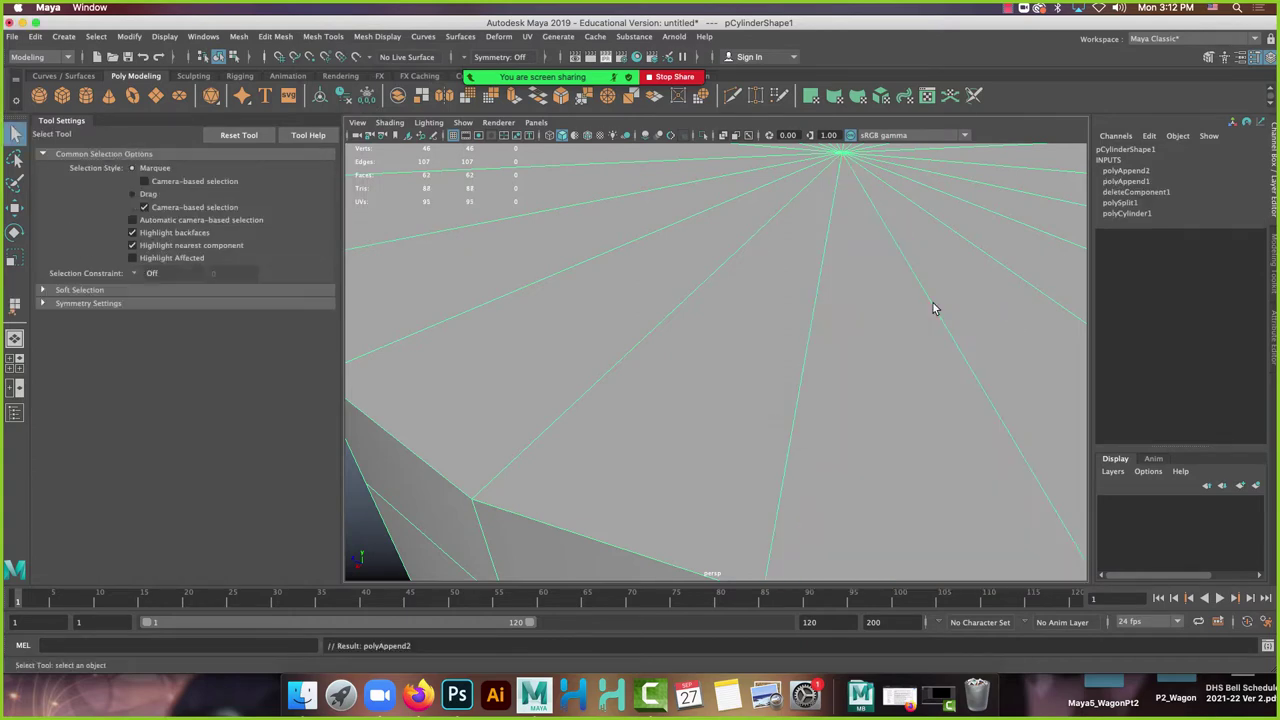
key(f)
alt+drag(843, 414, 763, 374)
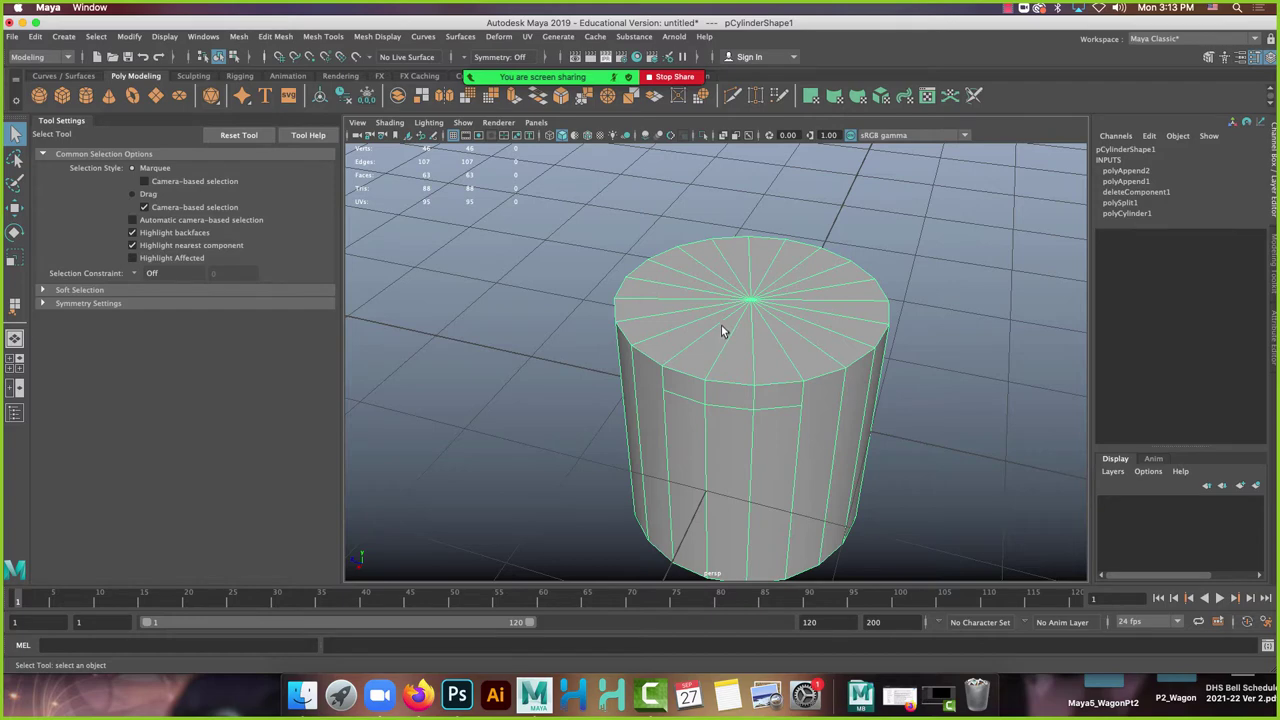
Look over the retopology notes in the browser, then return to Maya.
click(420, 697)
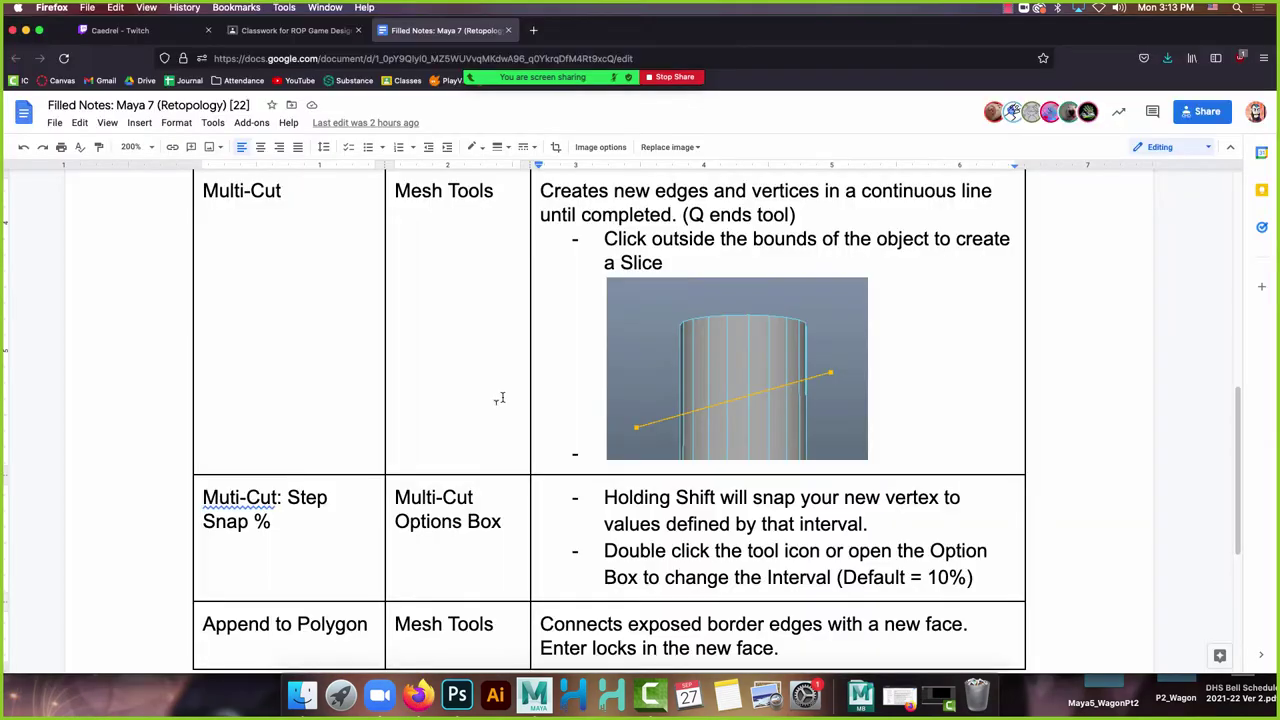
scroll(502, 398, down, 5)
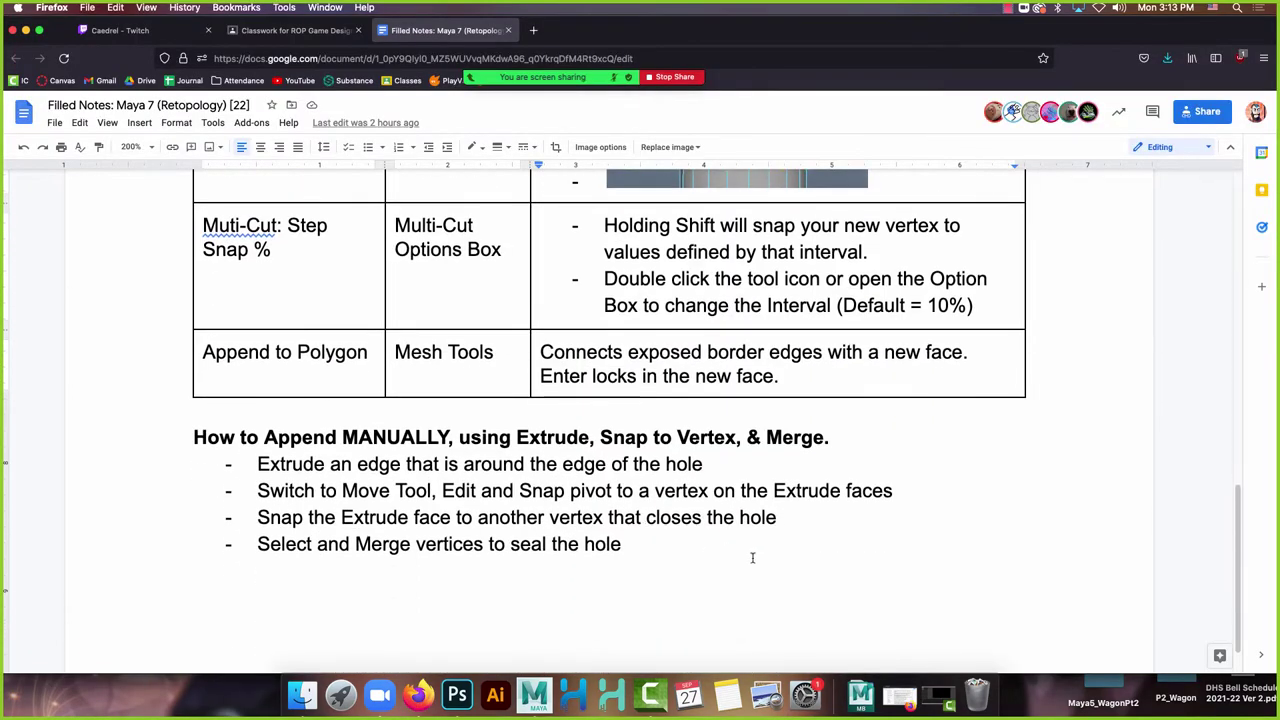
scroll(770, 560, up, 1)
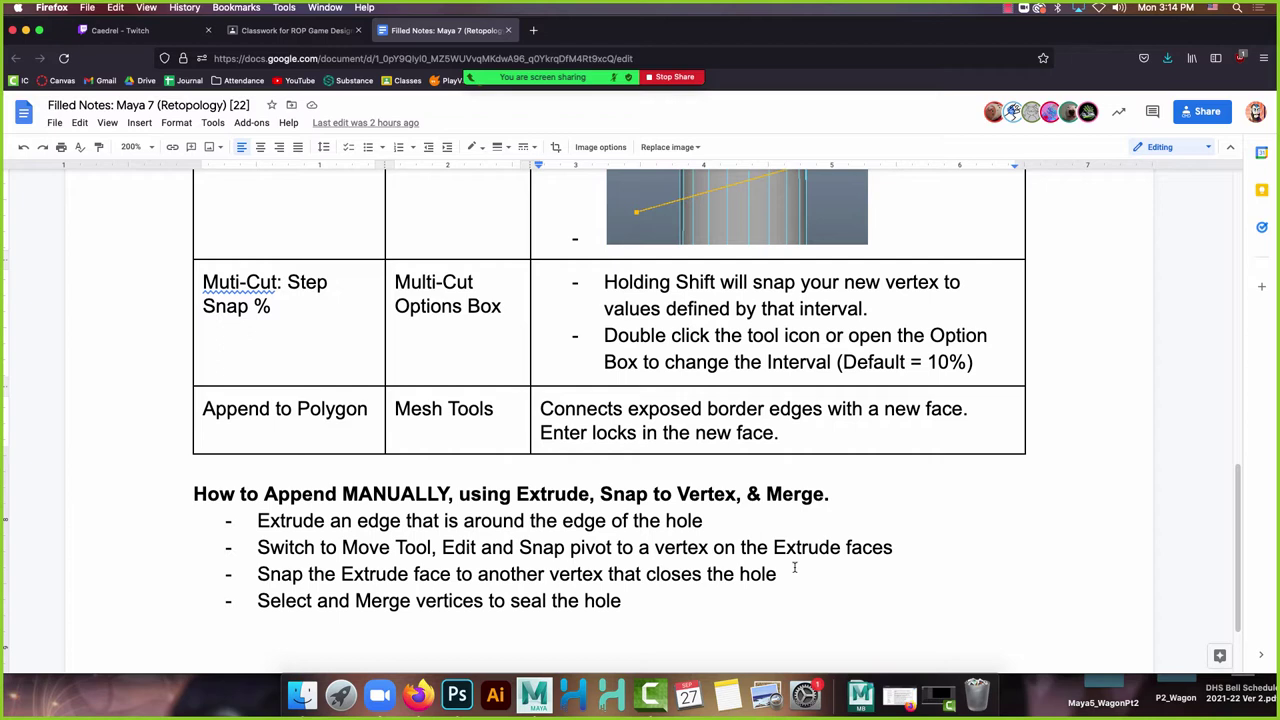
click(533, 693)
Delete a top-cap triangle and patch the hole with an appended face.
right_drag(720, 295, 722, 332)
click(749, 350)
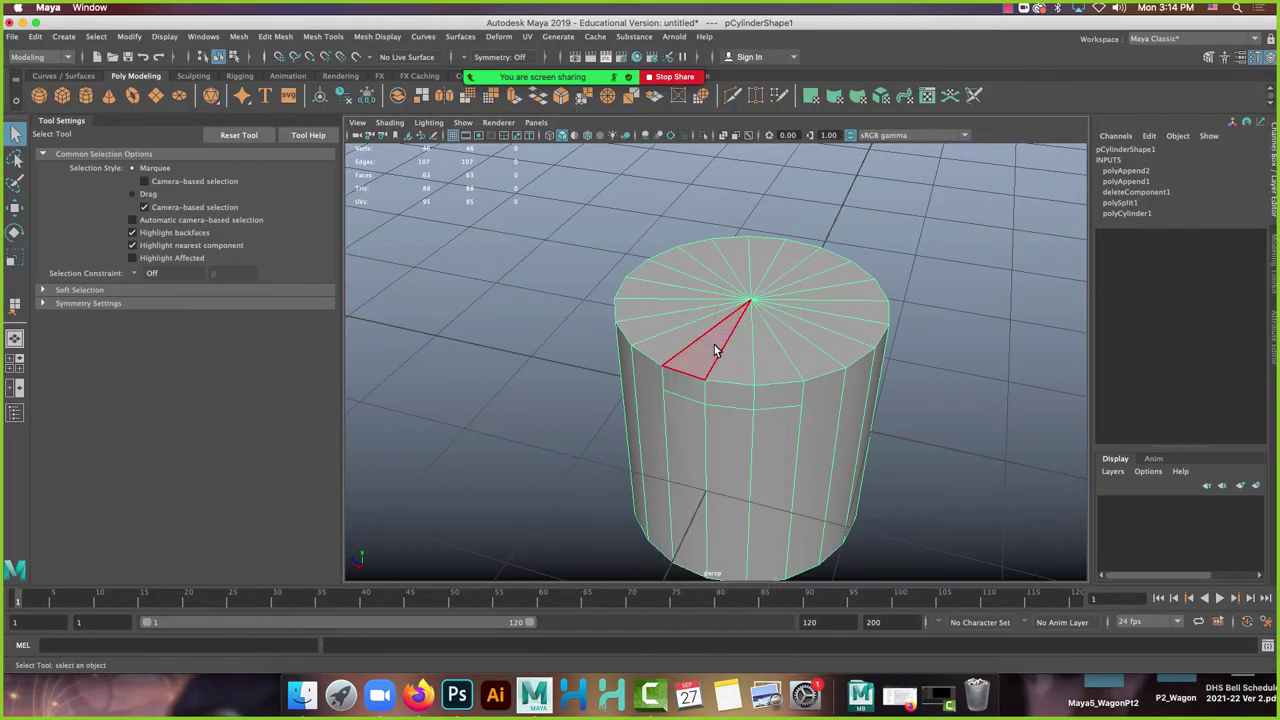
key(Delete)
scroll(749, 278, up, 5)
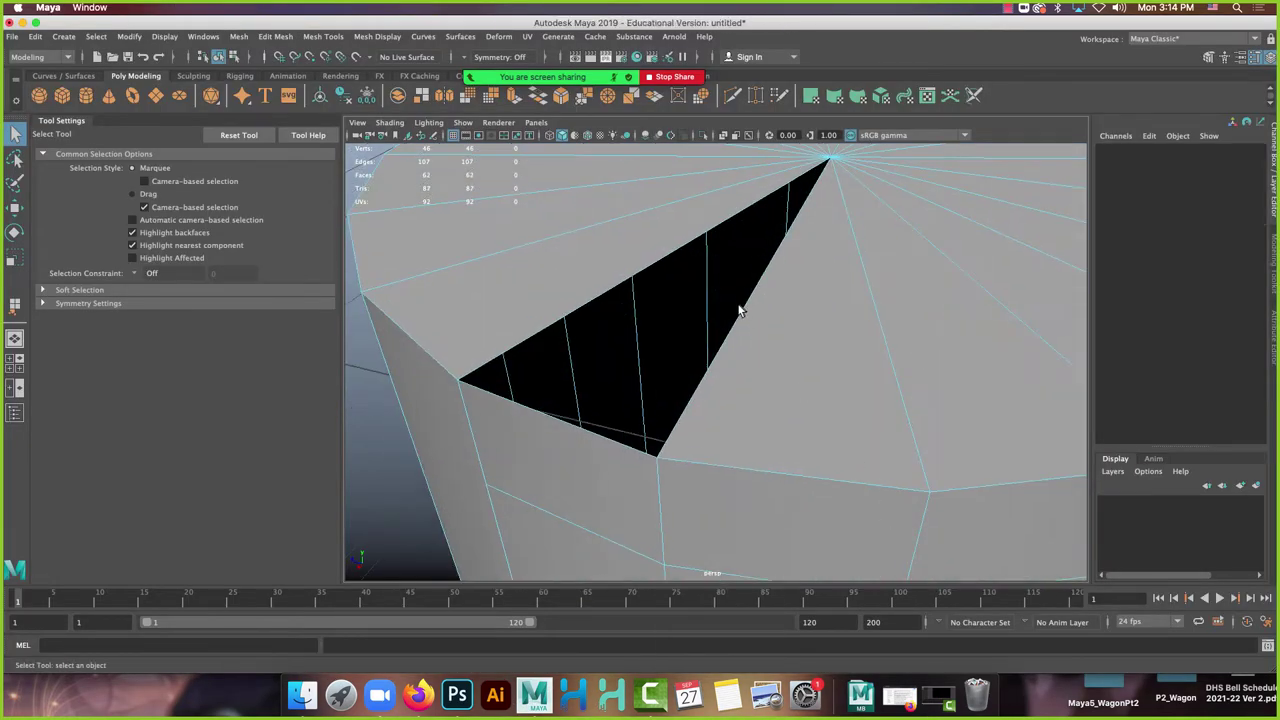
click(323, 36)
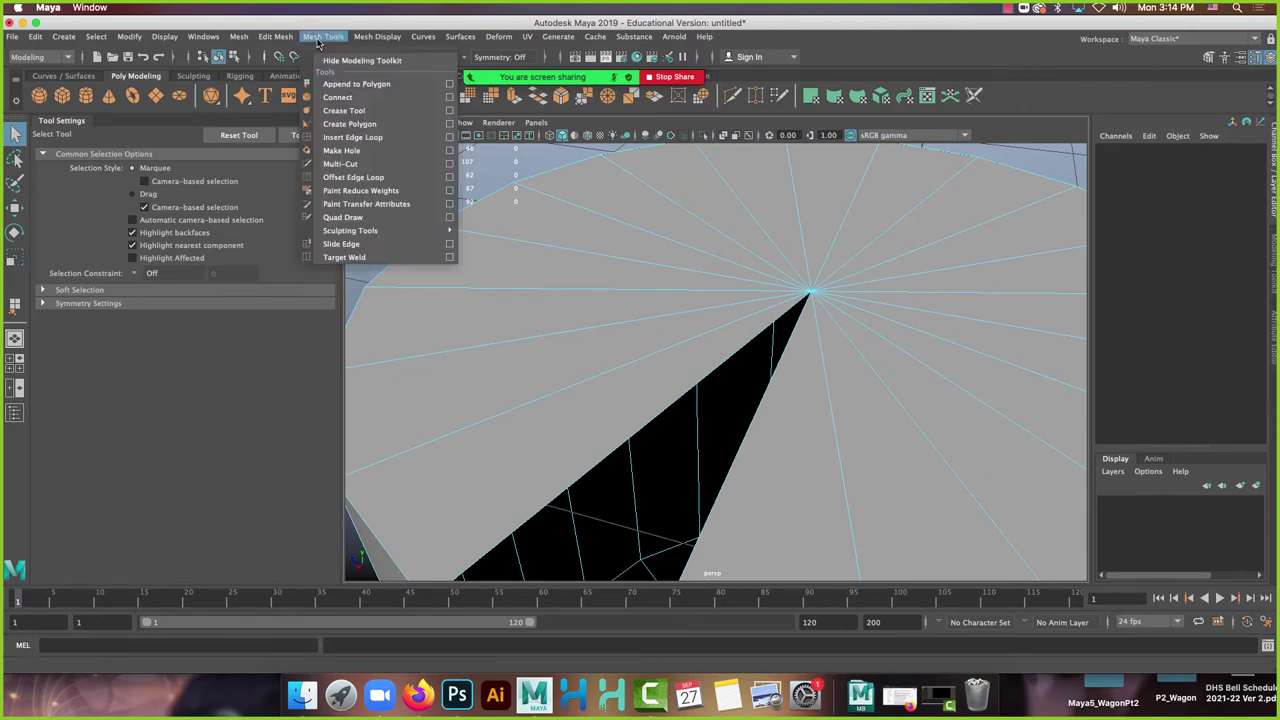
click(357, 83)
click(672, 420)
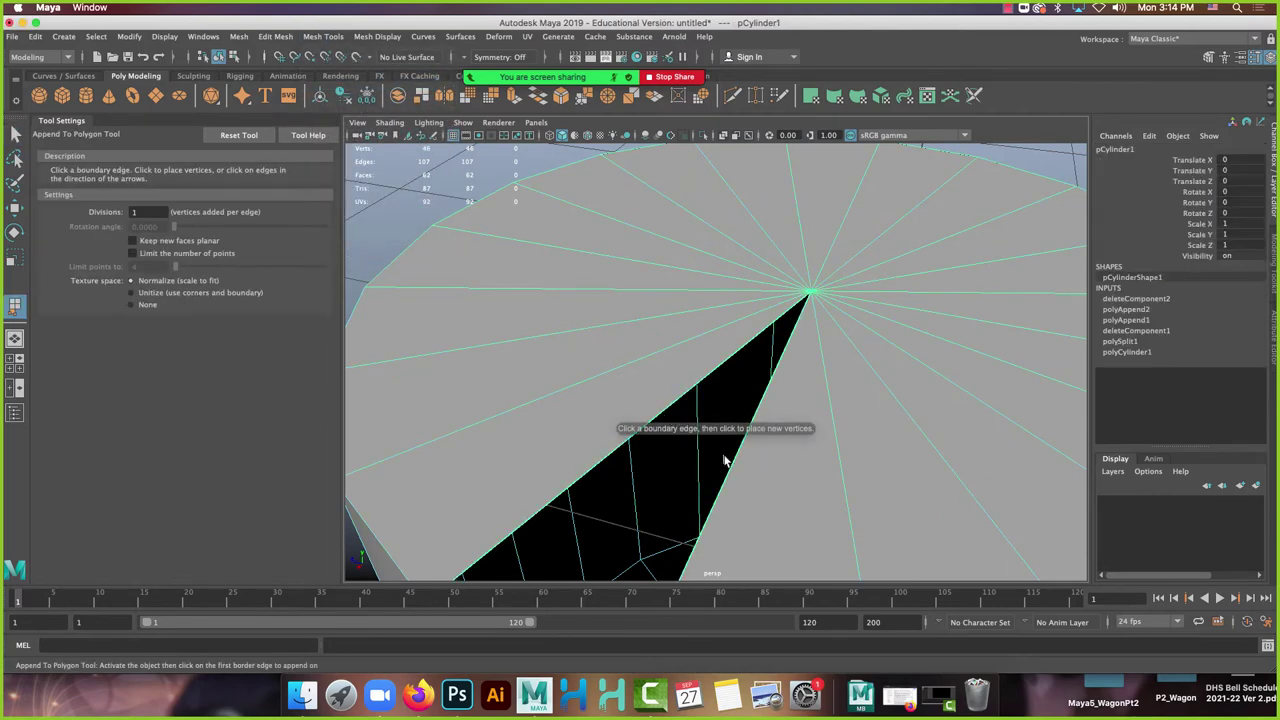
click(733, 468)
click(673, 408)
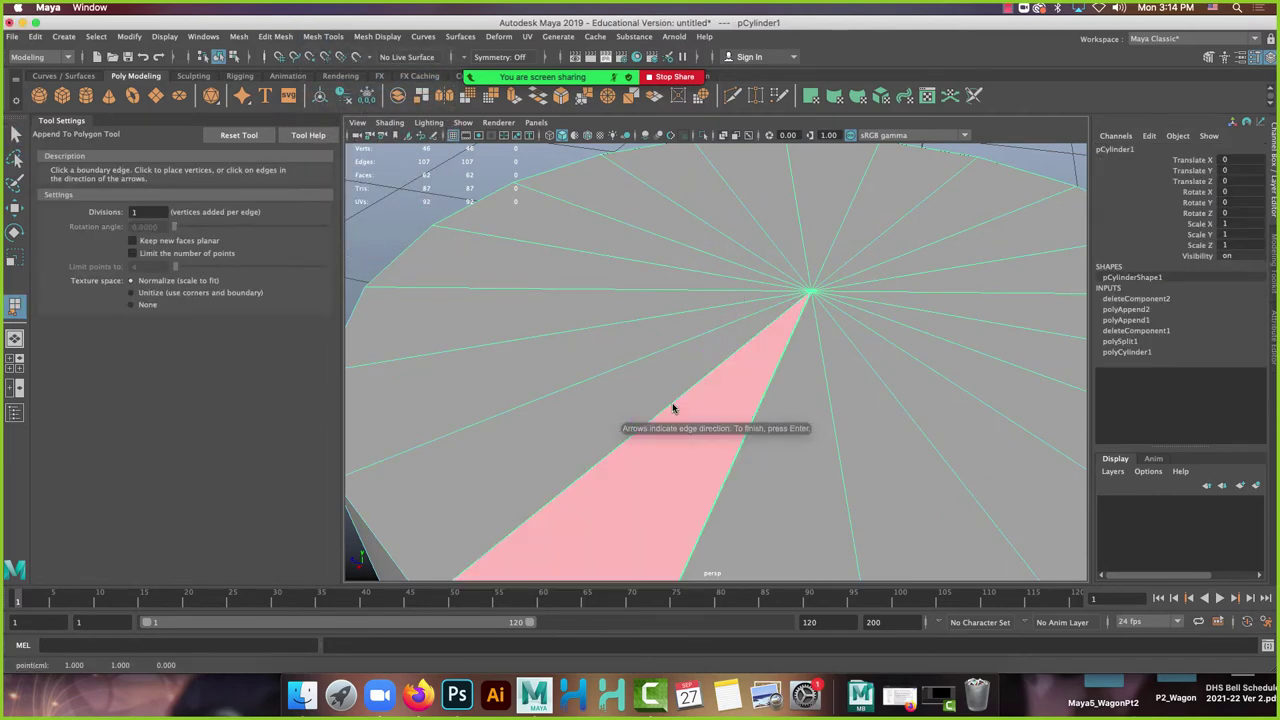
scroll(843, 437, down, 5)
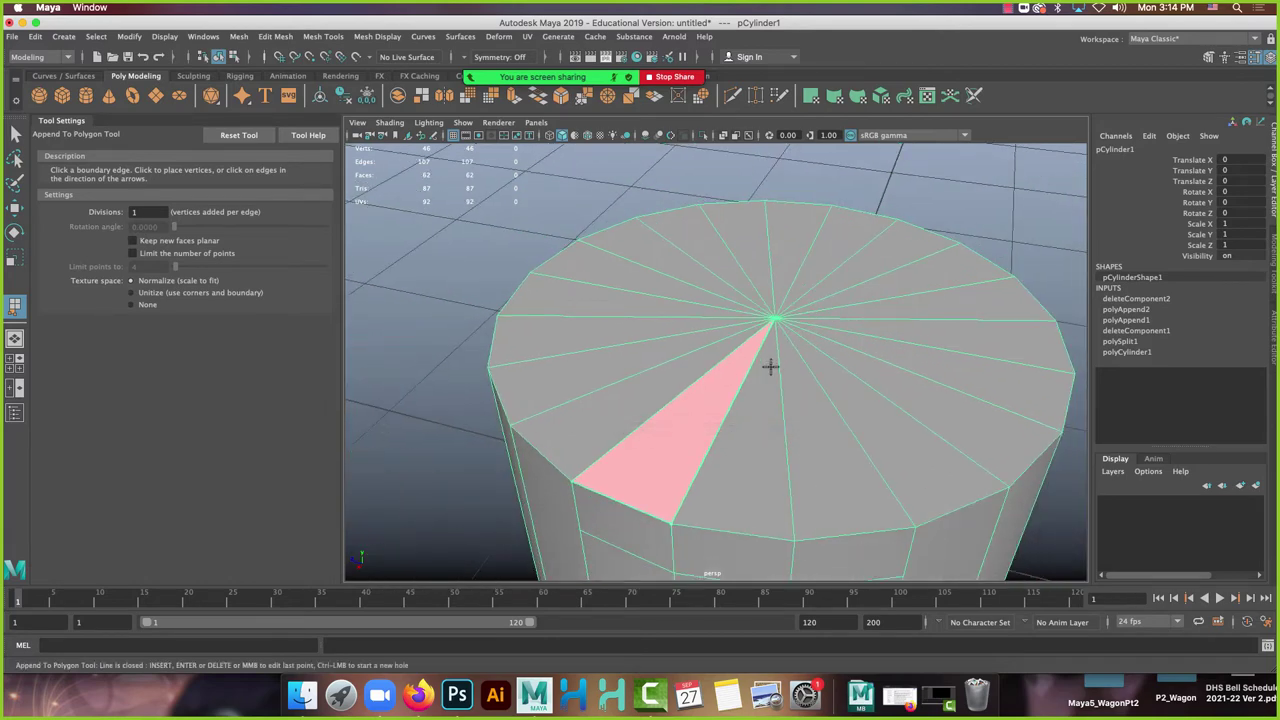
key(q)
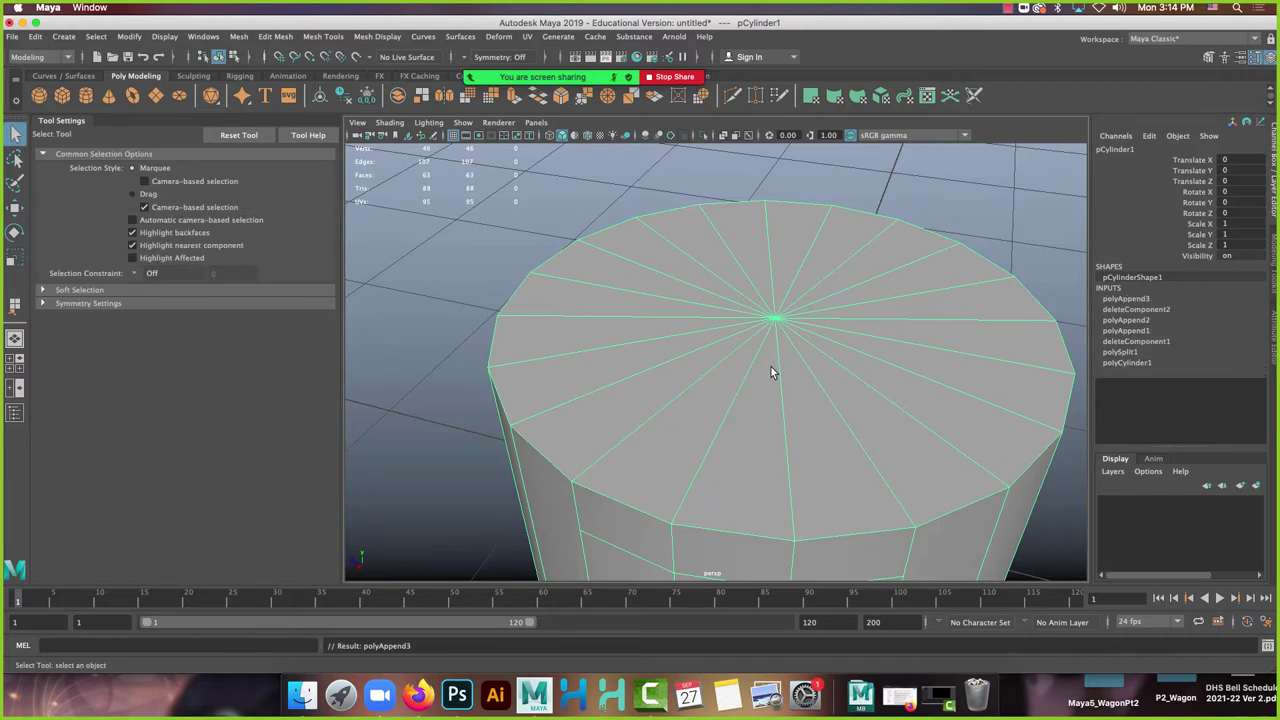
Delete another top-cap triangle and select the hole's side edge.
right_drag(672, 336, 676, 412)
click(684, 449)
key(Delete)
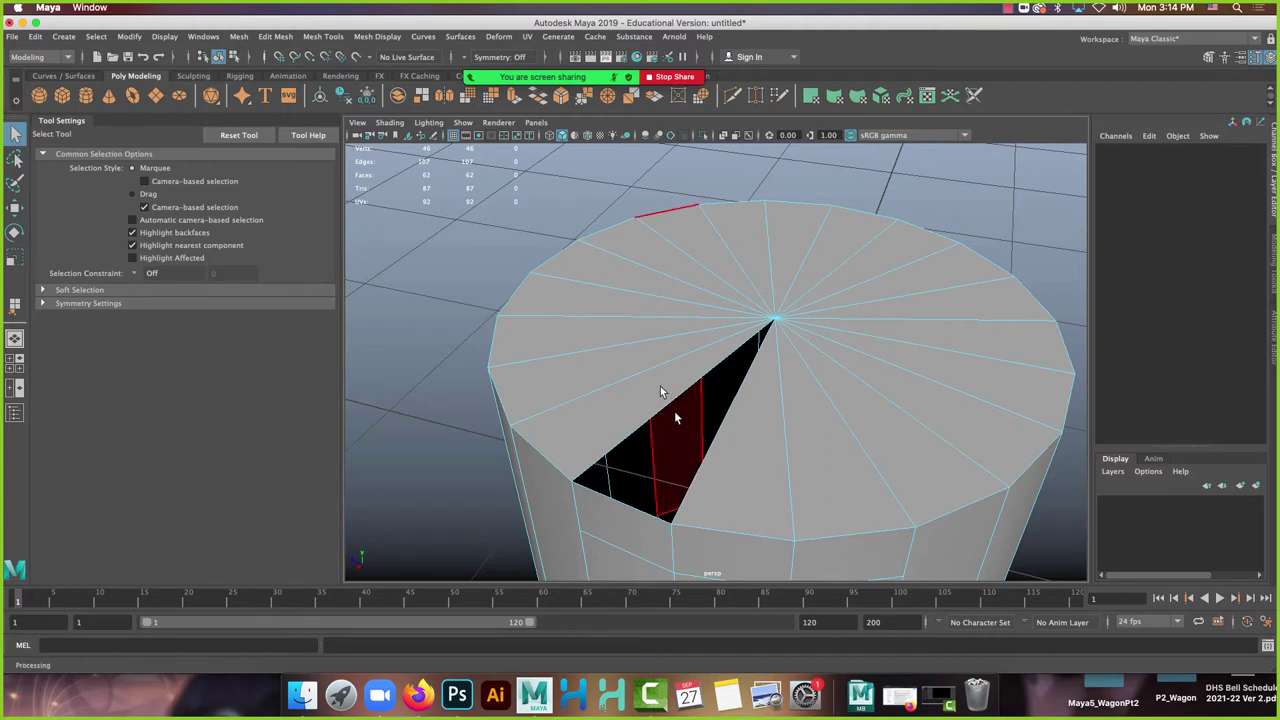
right_drag(646, 337, 646, 298)
click(717, 433)
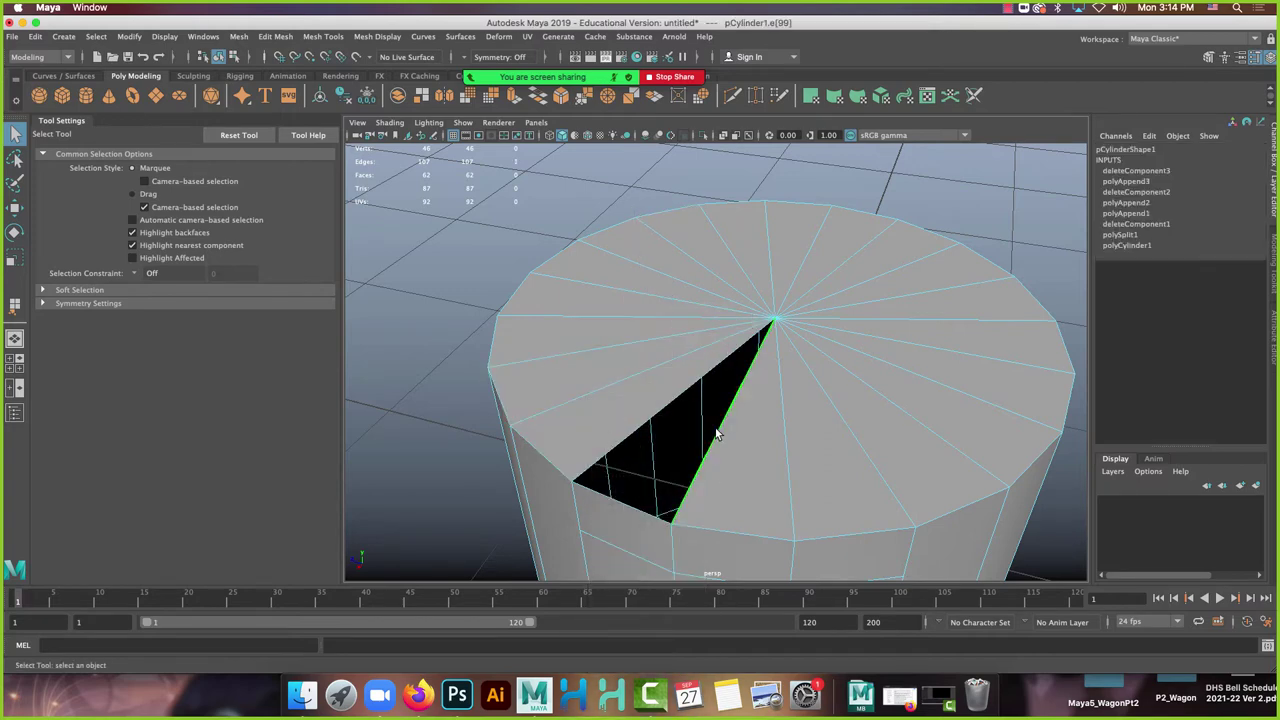
alt+drag(733, 403, 718, 374)
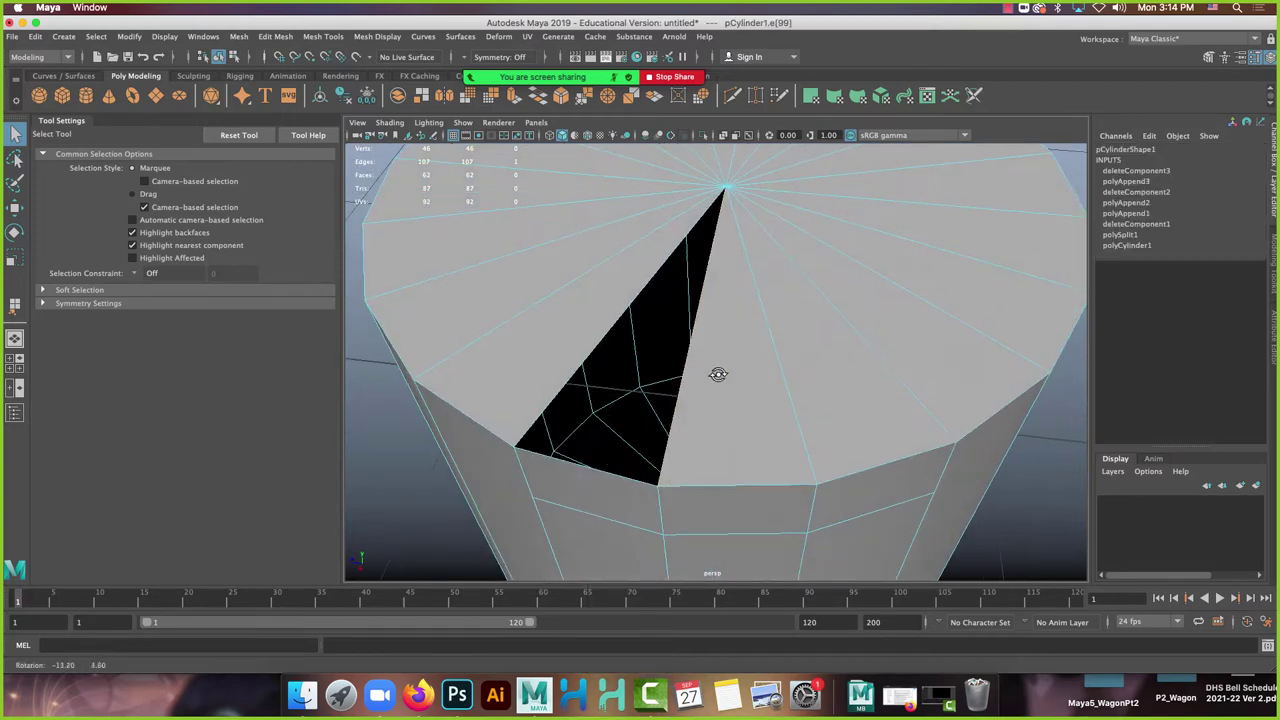
Extrude the hole edge, pivot it at its bottom vertex, and vertex-snap it onto the far vertex.
click(513, 101)
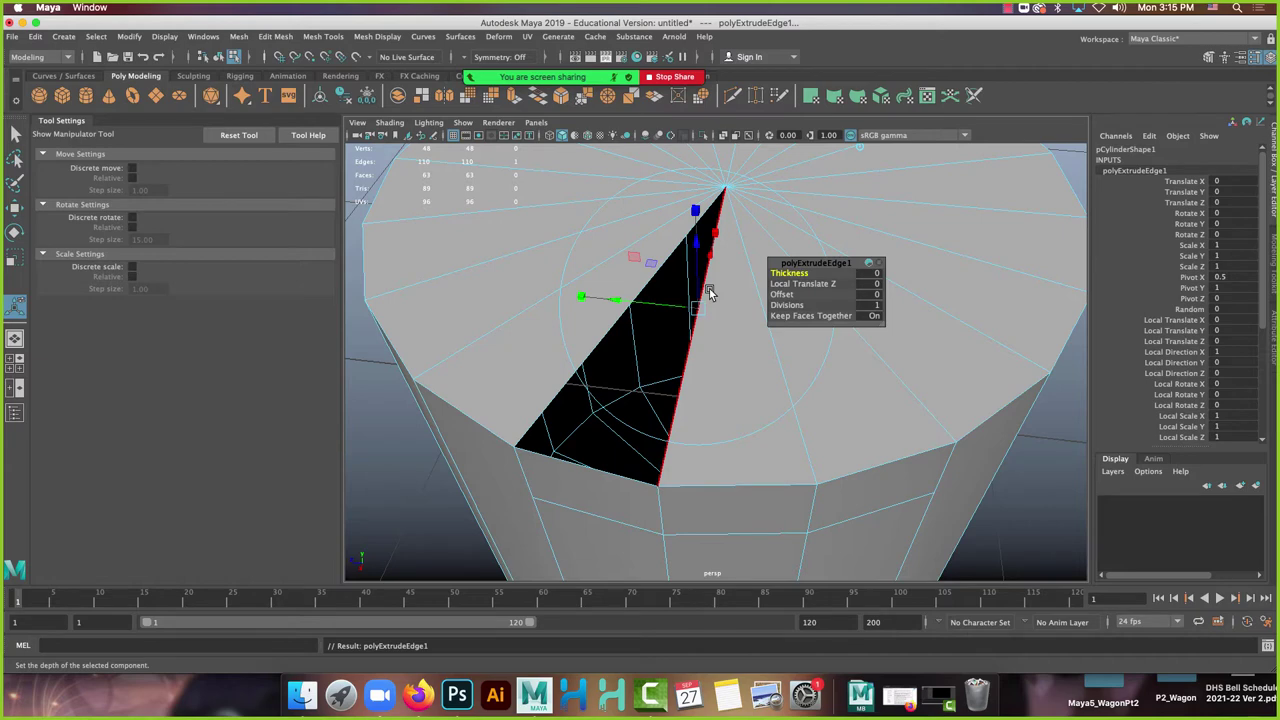
key(w)
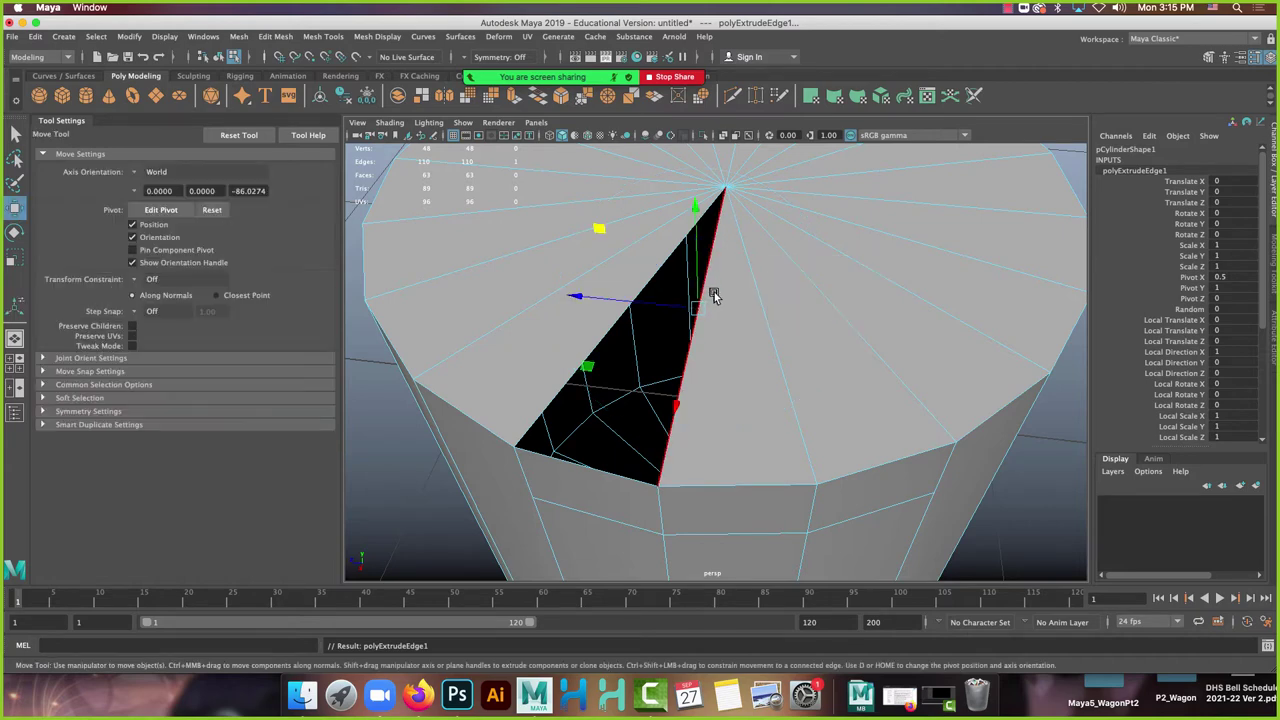
key(d)
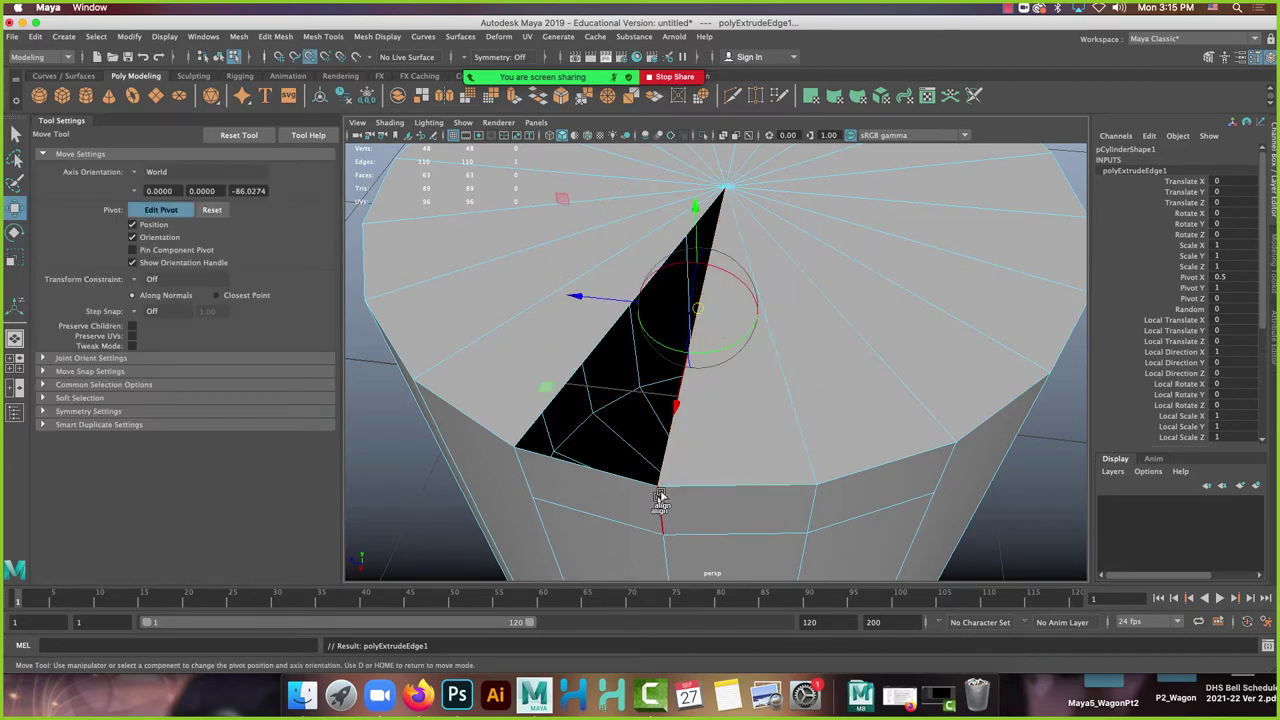
drag(728, 322, 666, 465)
key(d)
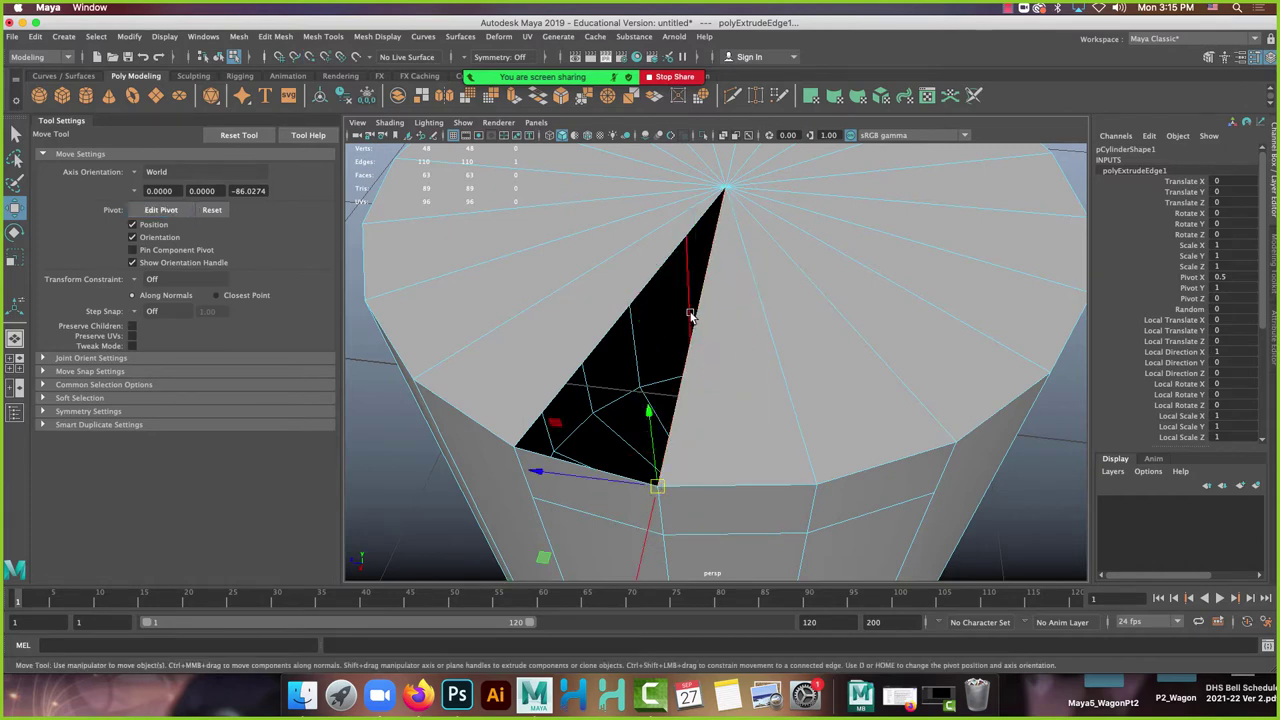
key(v)
drag(658, 488, 658, 327)
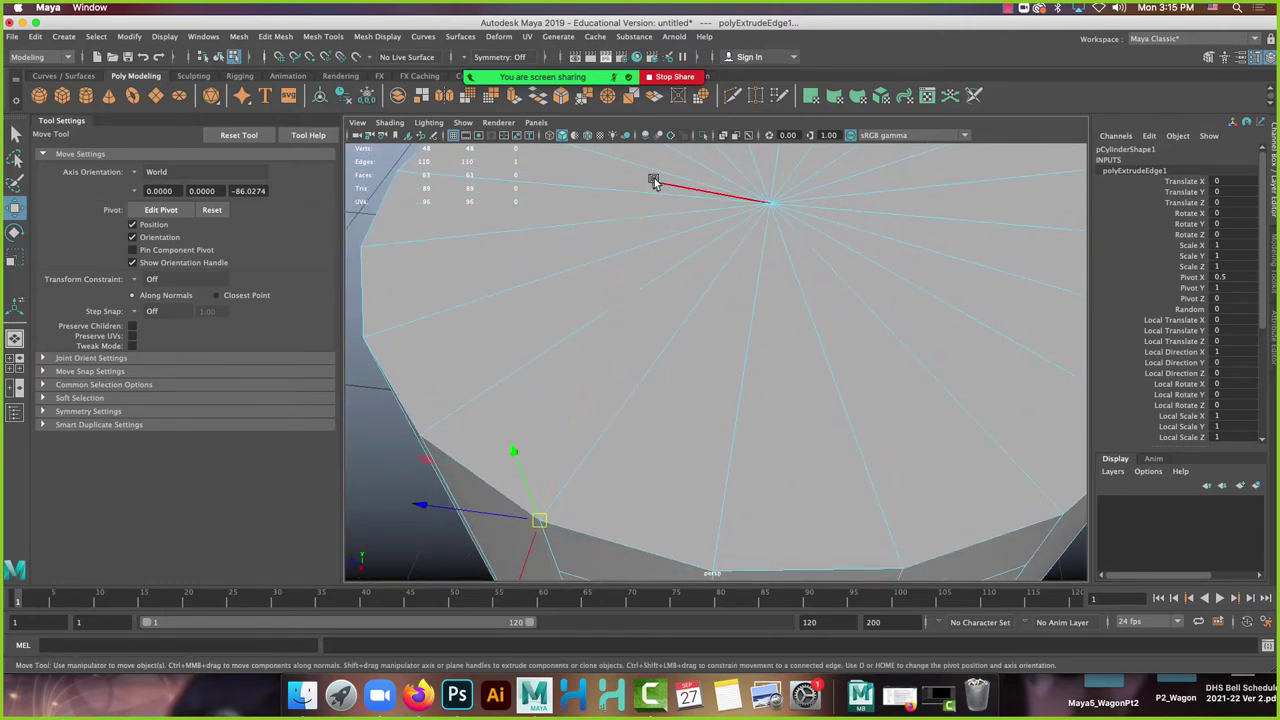
Snap the loose vertex to the cap centre and merge the top vertices, leaving 46 vertices.
right_drag(652, 182, 590, 177)
click(652, 182)
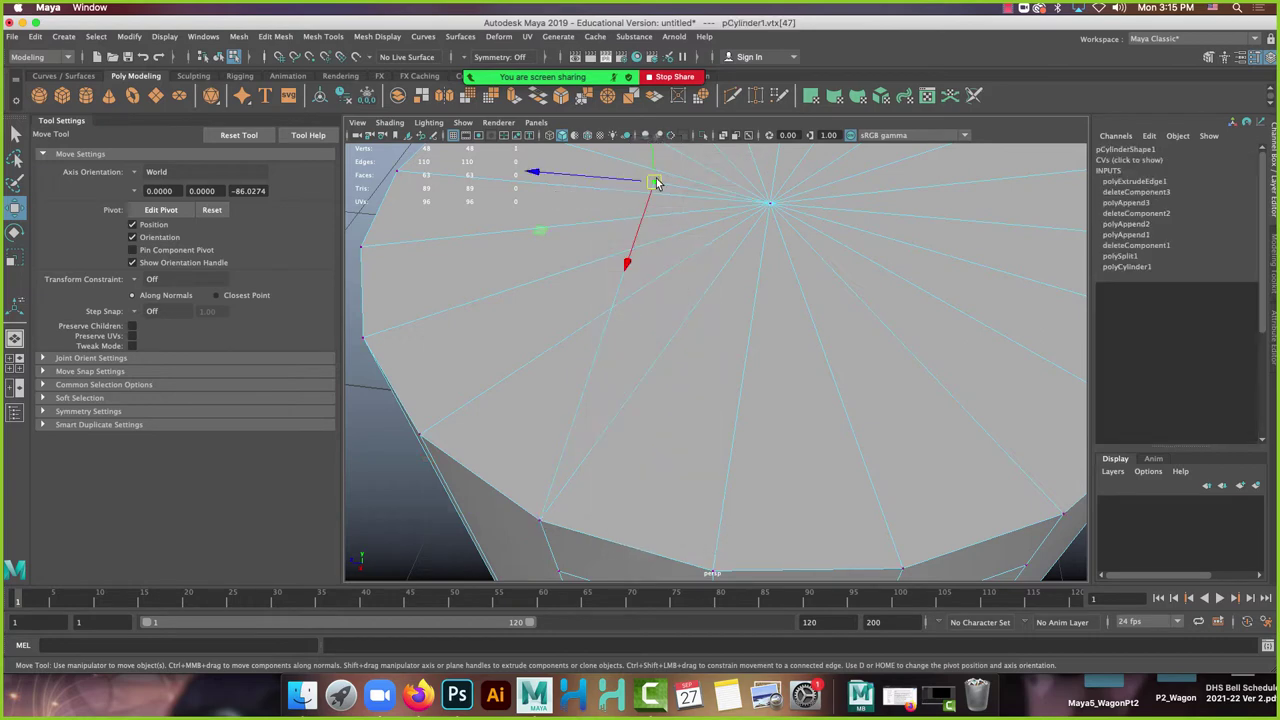
drag(658, 188, 766, 205)
scroll(786, 320, down, 5)
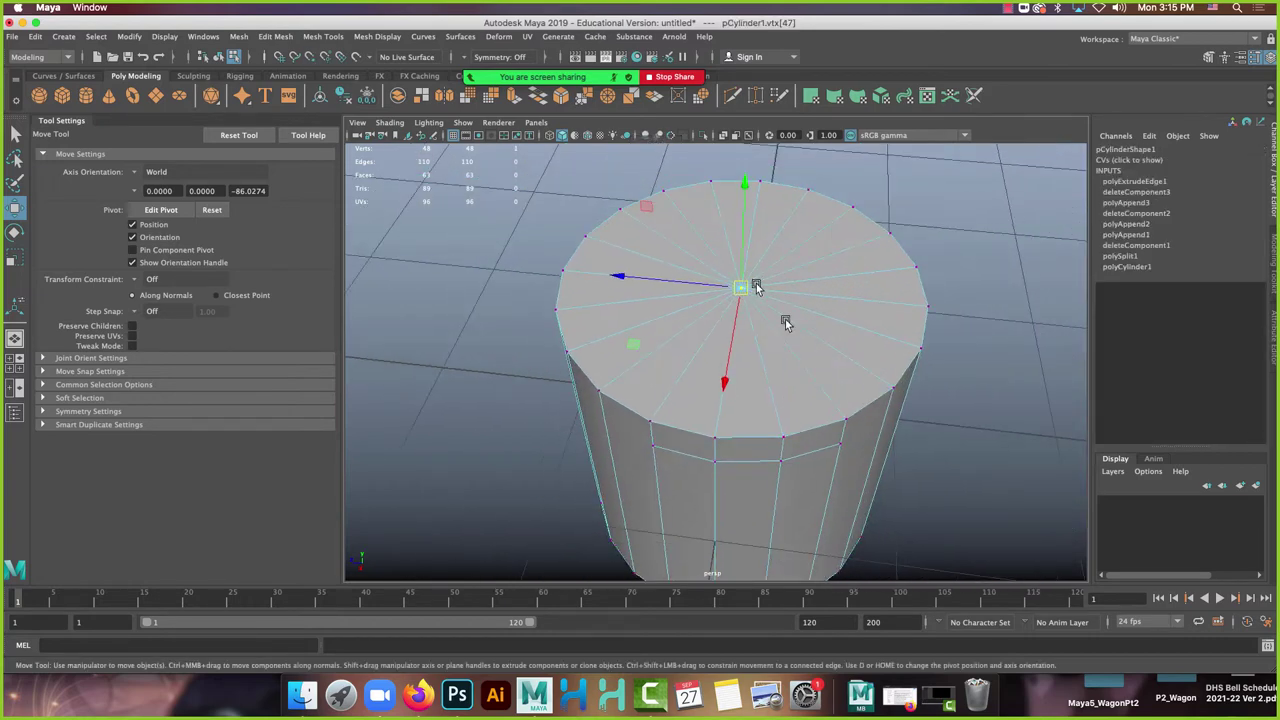
drag(960, 522, 490, 175)
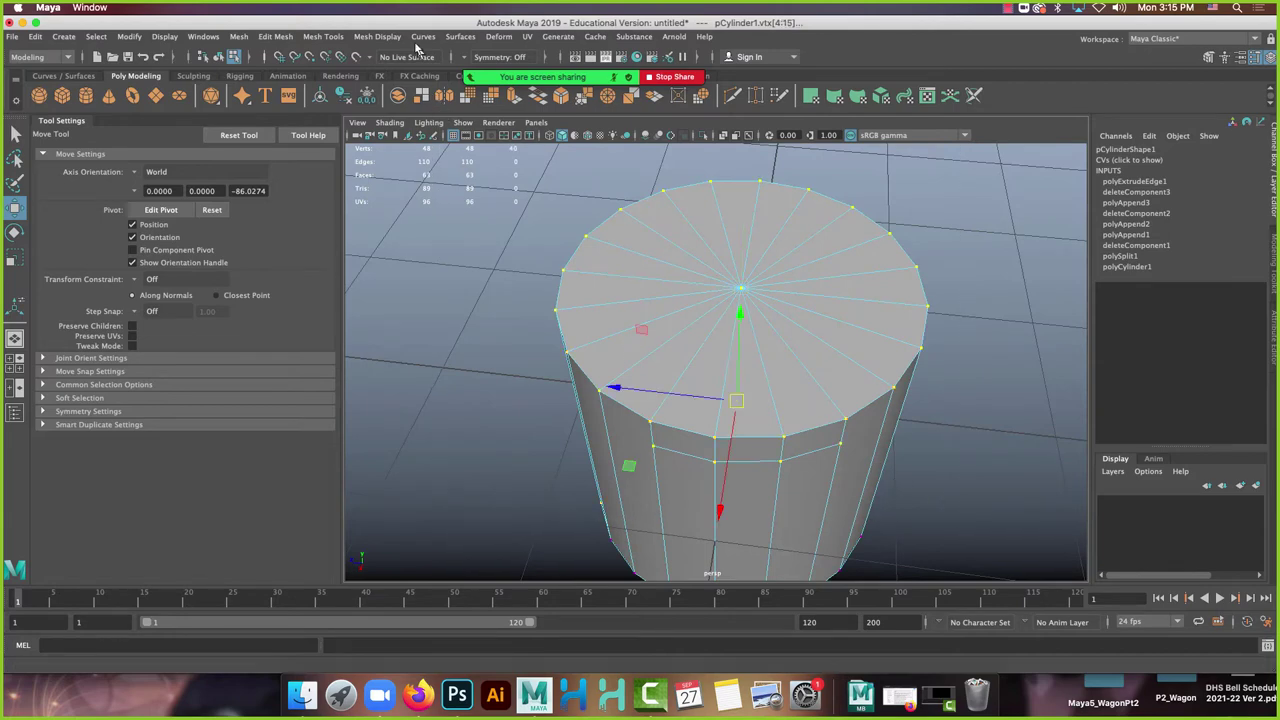
click(275, 36)
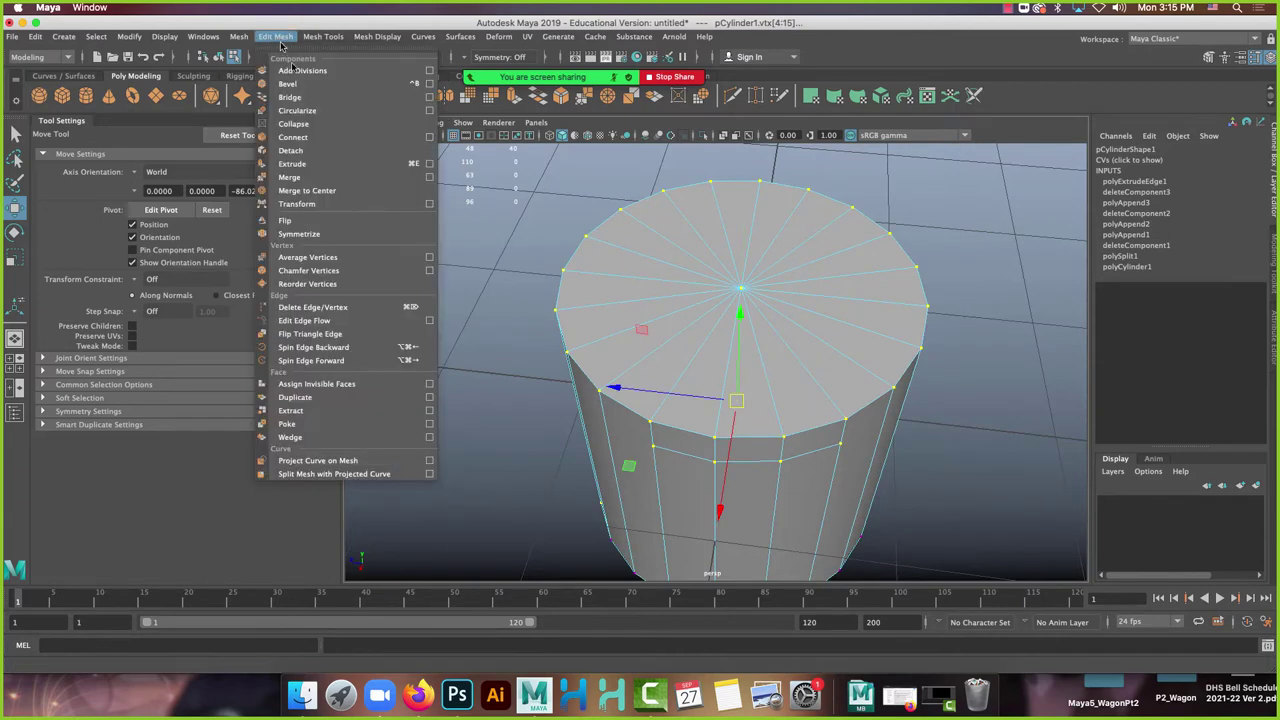
click(338, 178)
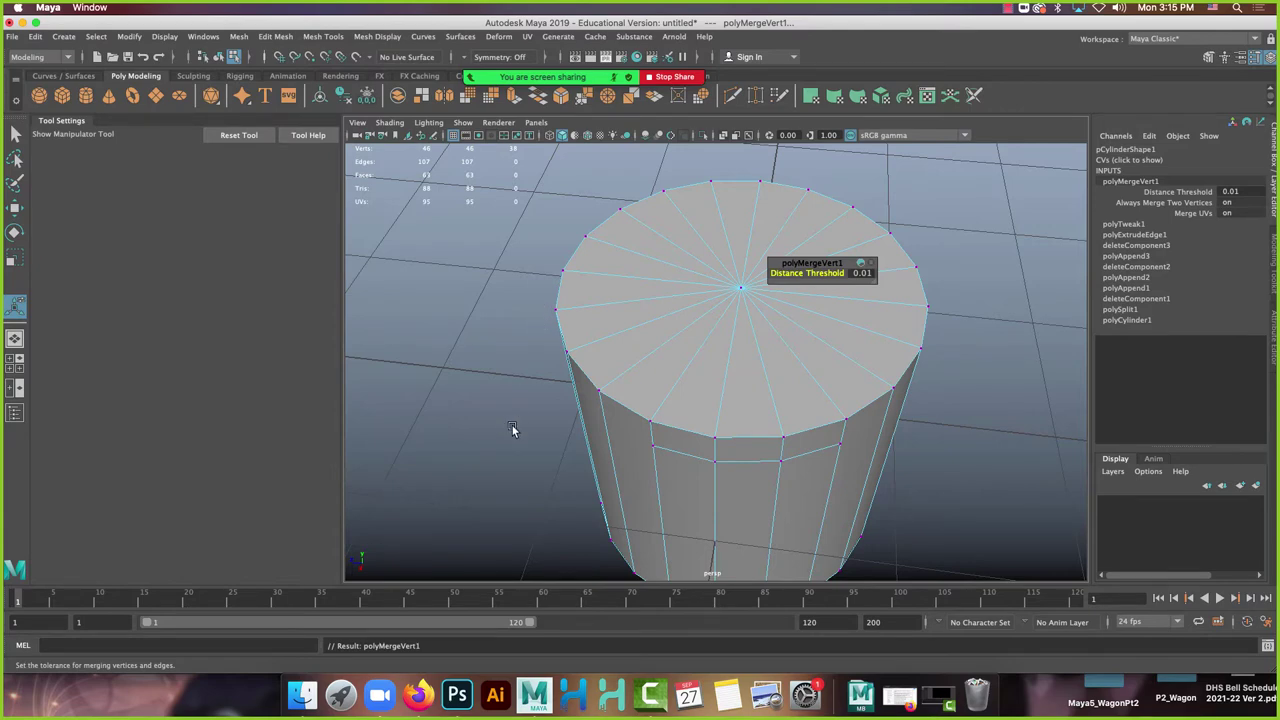
Read the Append to Polygon notes in Google Docs and bring up the Downloads stack.
click(418, 695)
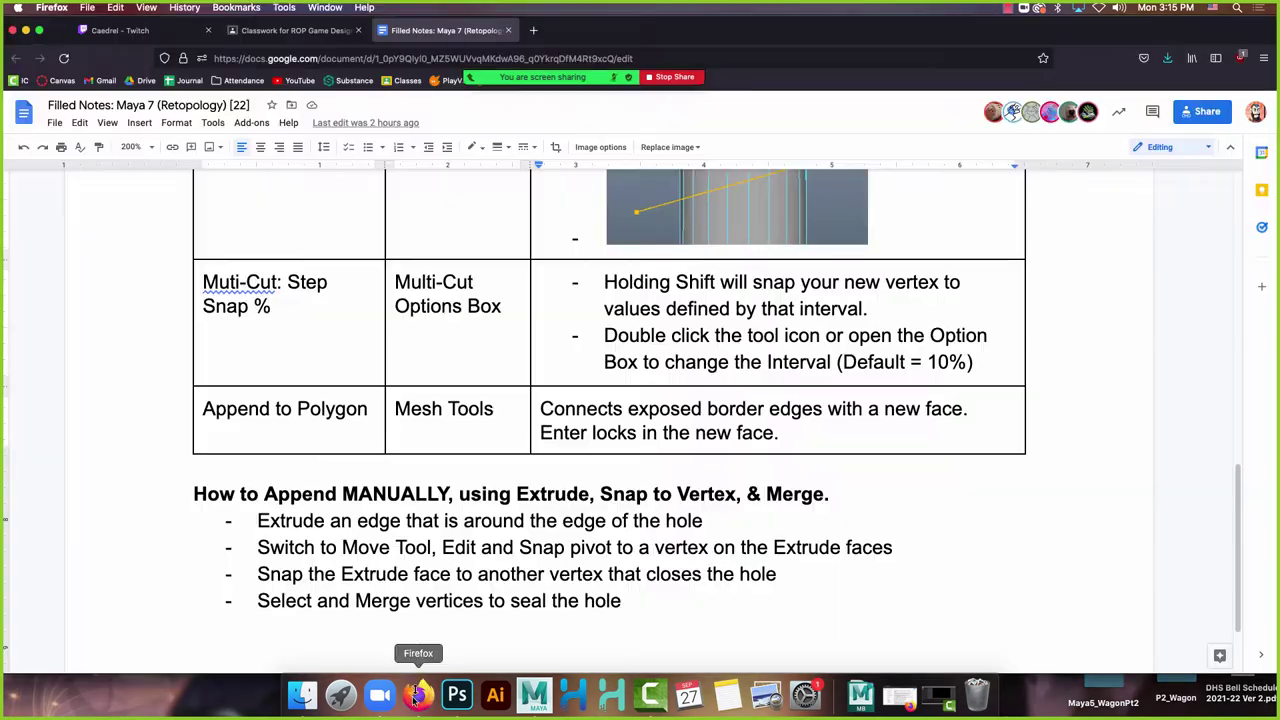
scroll(570, 422, down, 1)
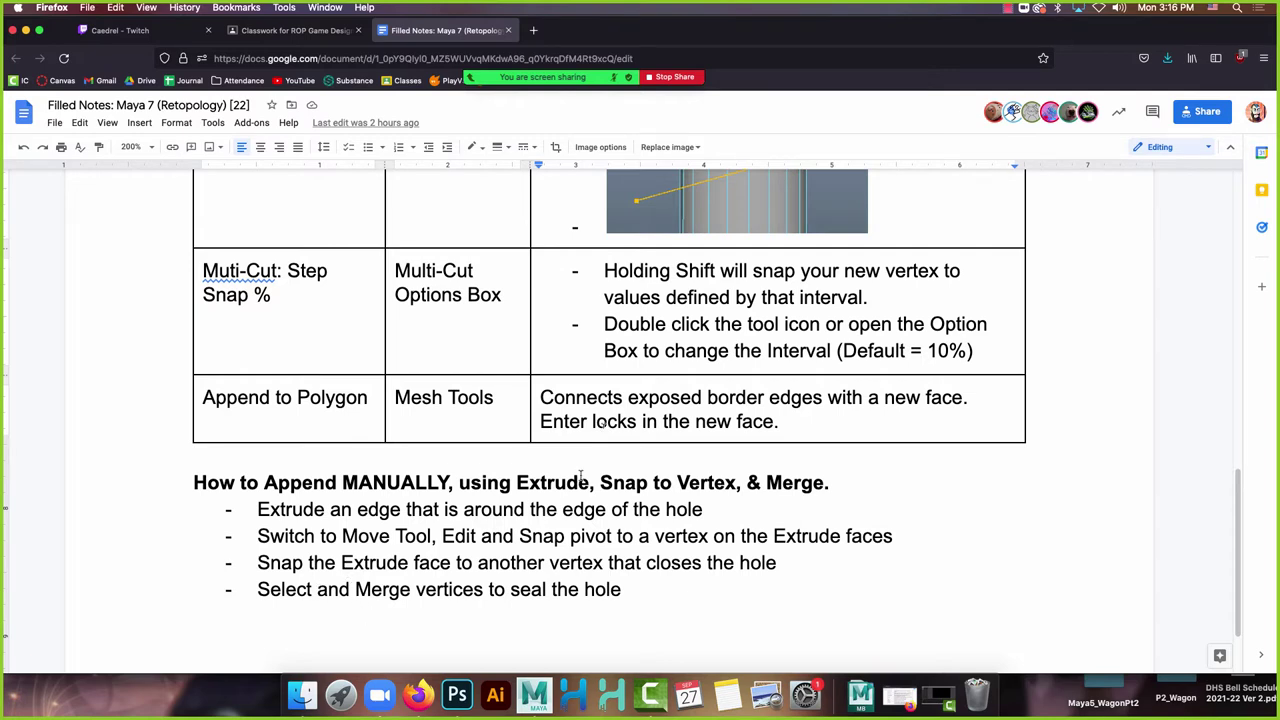
click(857, 700)
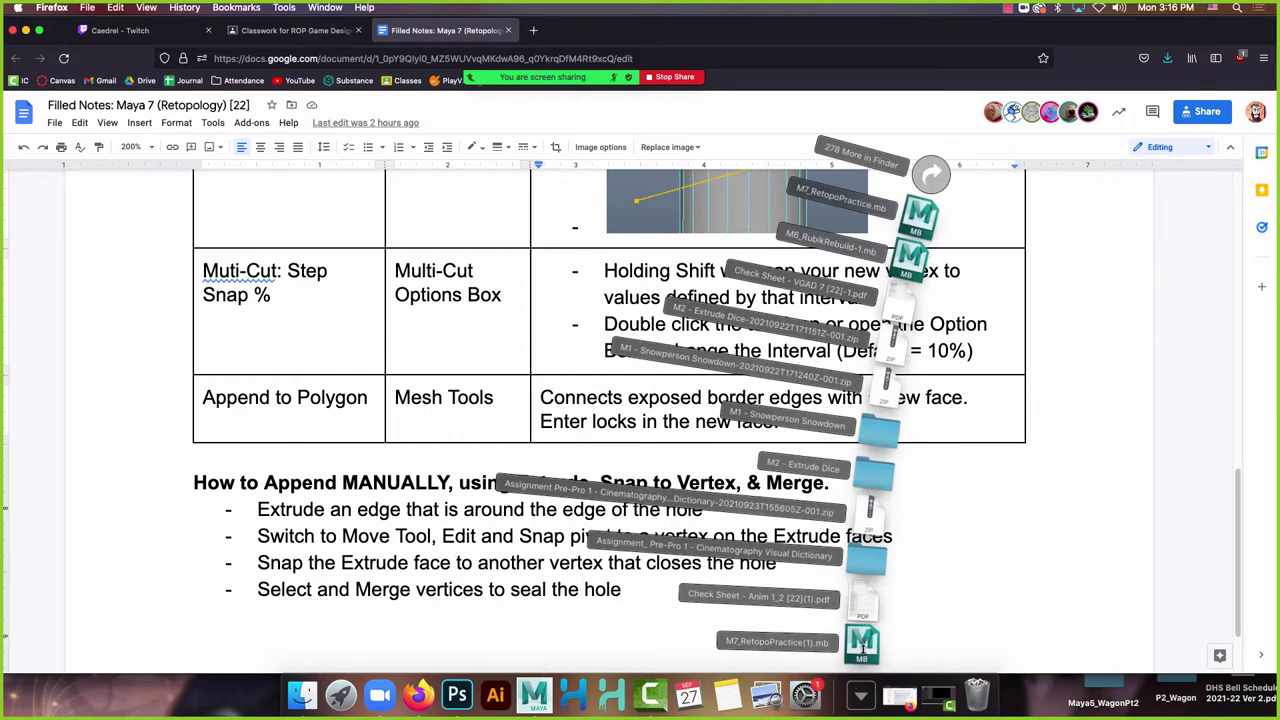
Open M7_RetopoPractice(1).mb without saving the untitled scene and collapse Tool Settings.
click(862, 645)
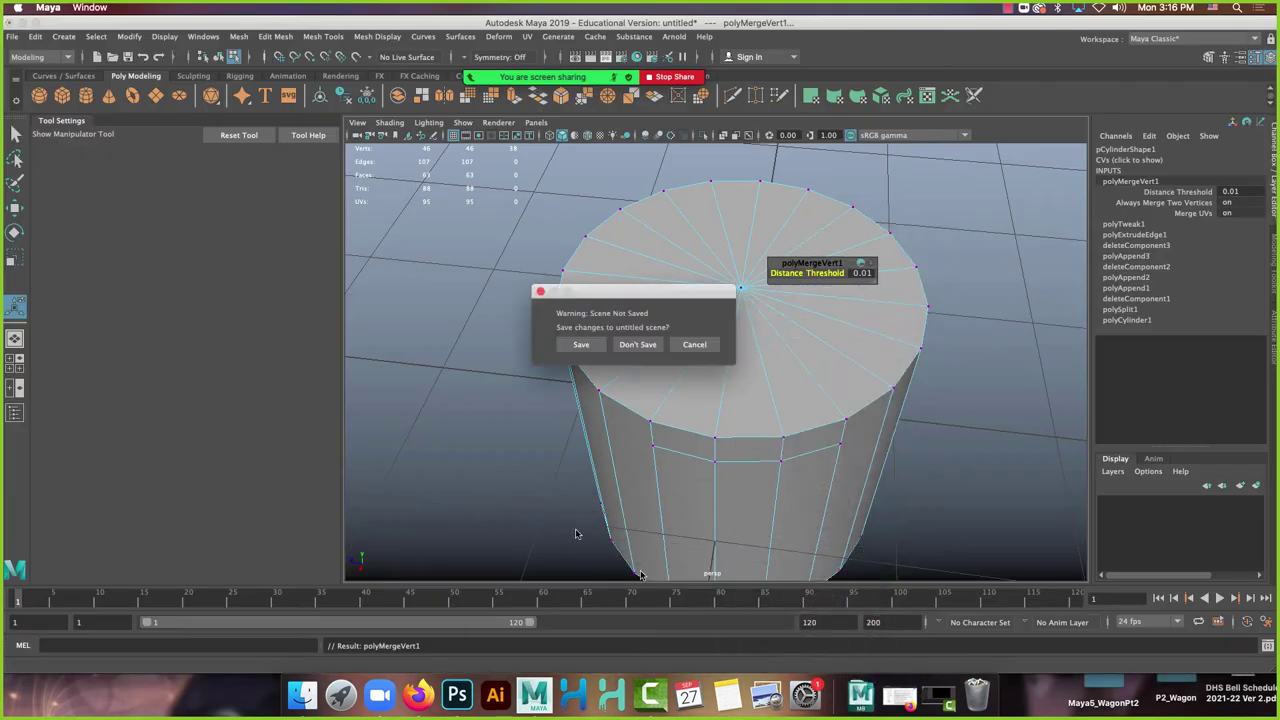
click(620, 345)
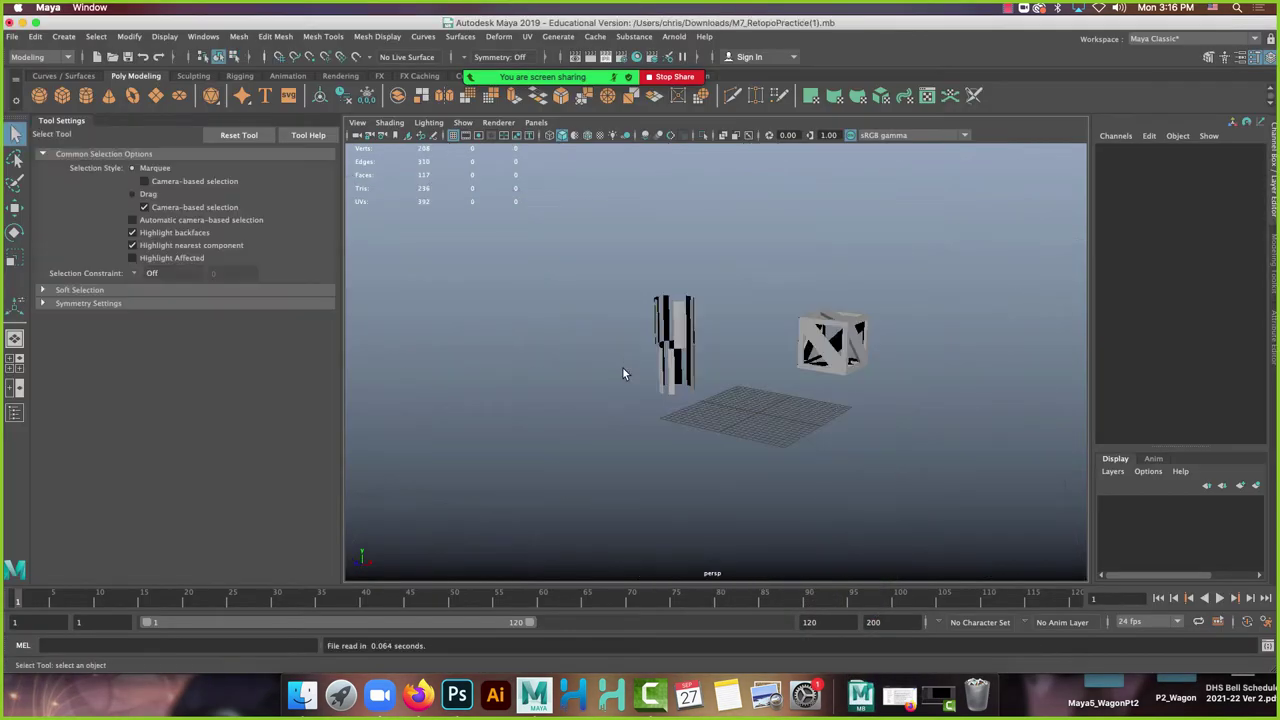
click(66, 122)
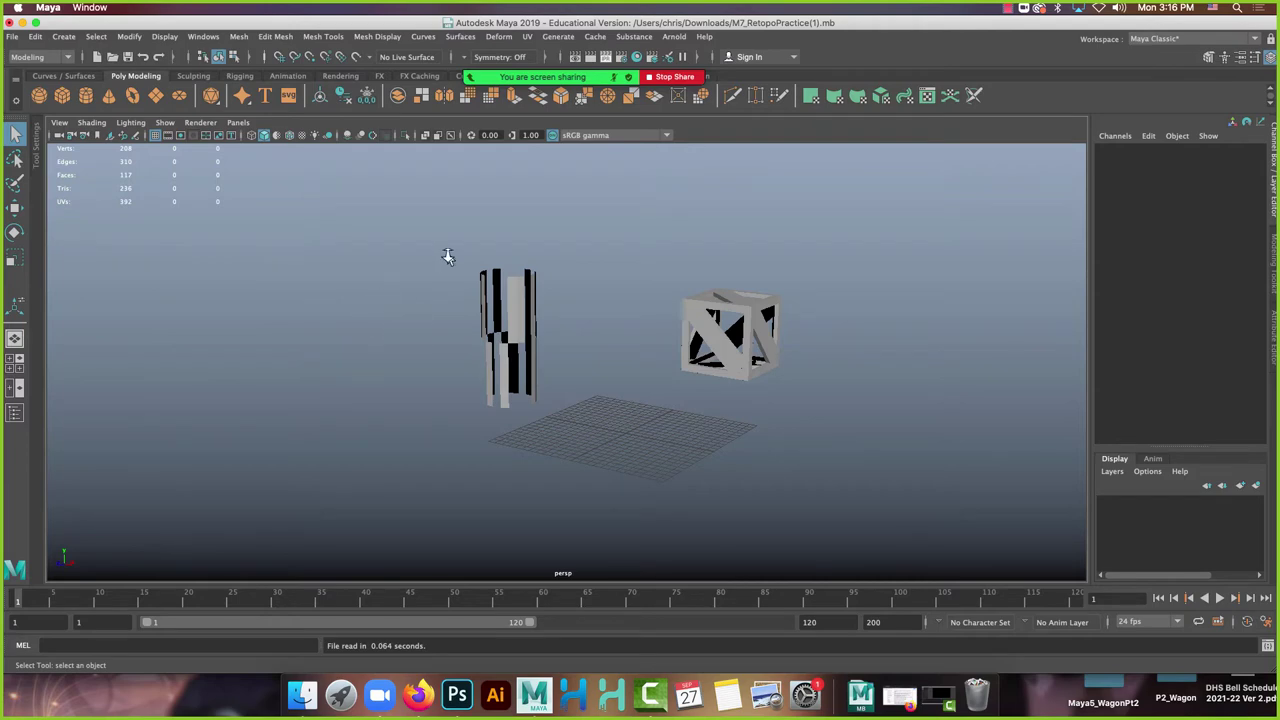
Orbit around the practice objects and select the broken cylinder.
scroll(580, 383, up, 6)
alt+drag(537, 349, 557, 380)
drag(257, 220, 652, 480)
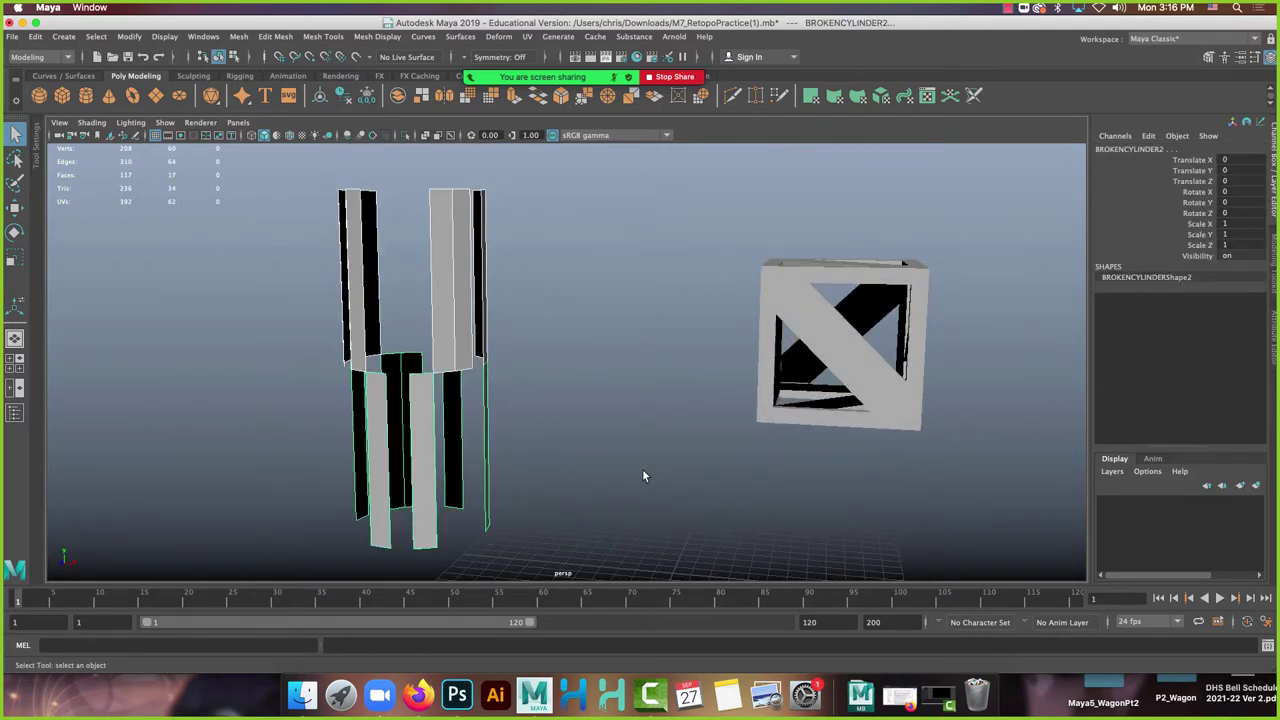
drag(569, 458, 226, 253)
alt+drag(575, 270, 545, 309)
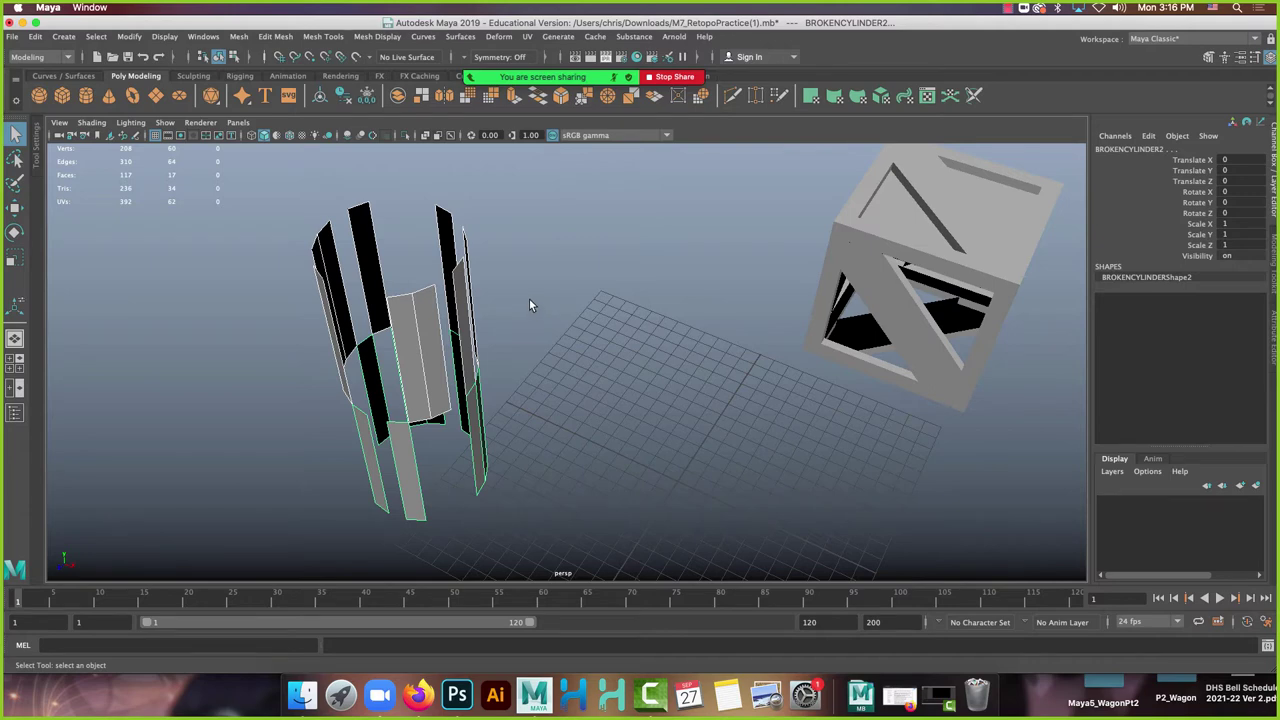
Select all broken cylinder pieces and combine them into one mesh, BROKENCYLINDER3.
click(529, 308)
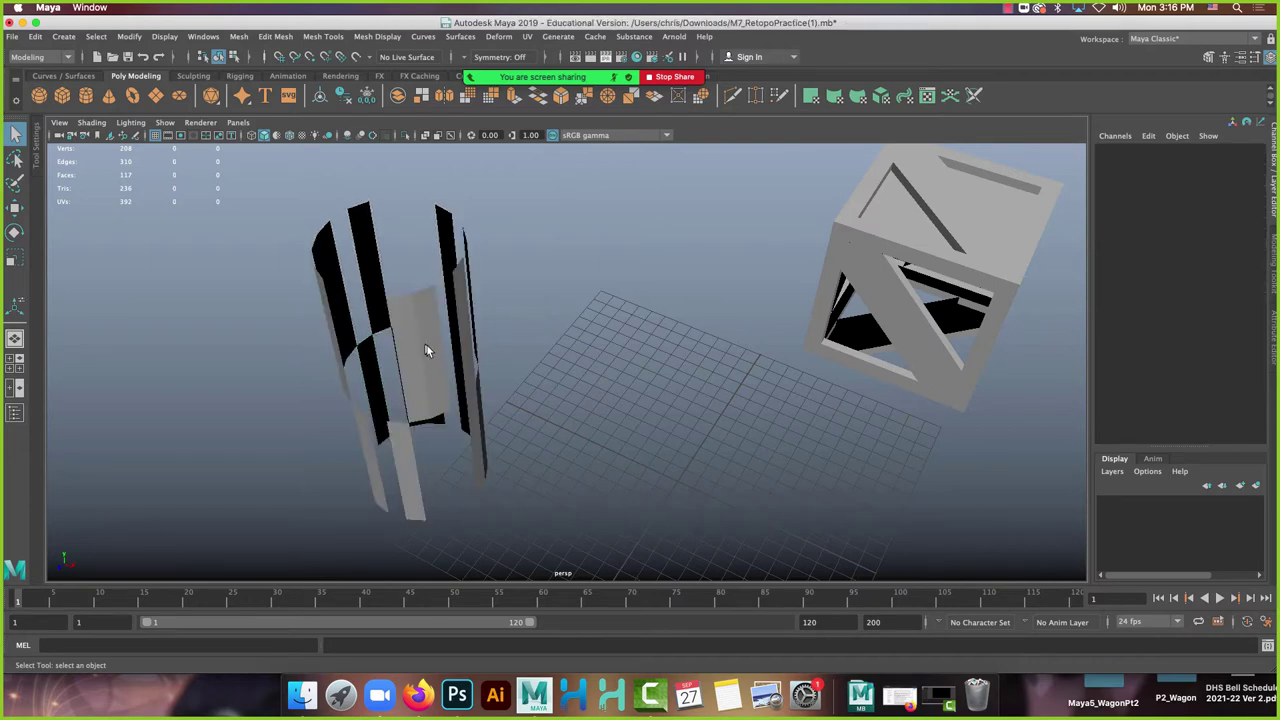
alt+drag(425, 350, 423, 303)
scroll(423, 303, up, 5)
alt+drag(491, 429, 447, 394)
scroll(406, 420, down, 5)
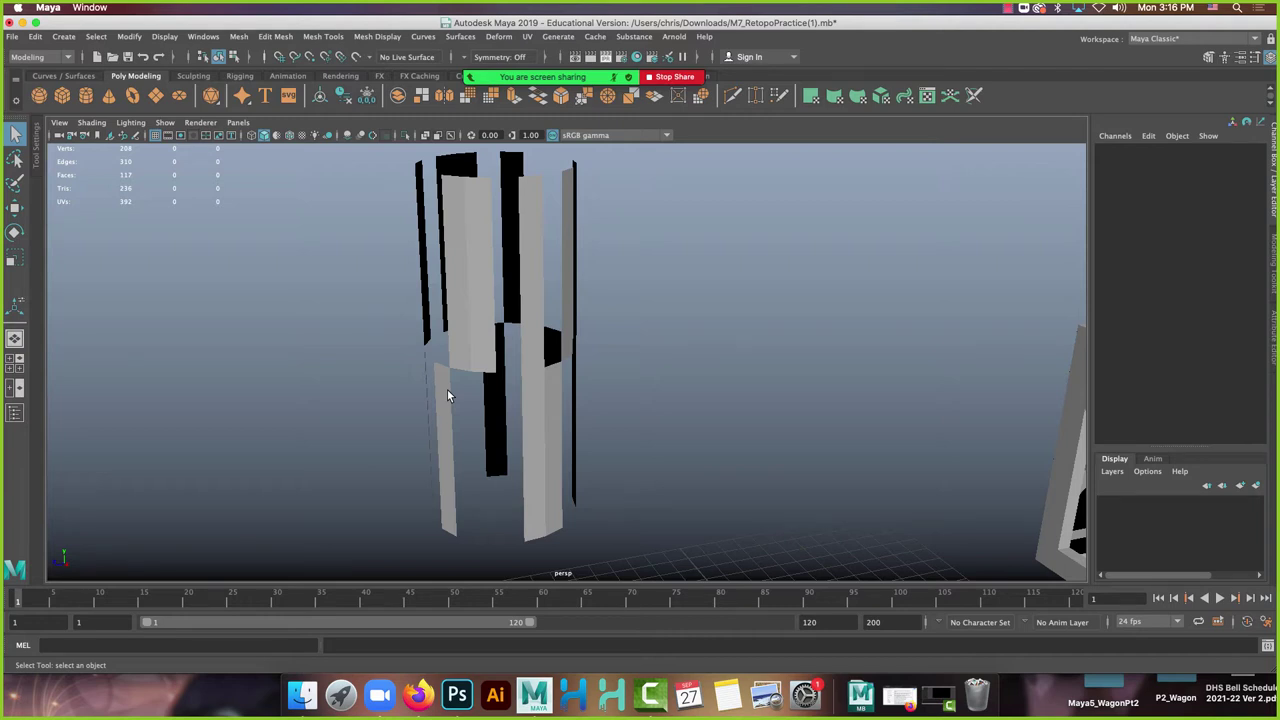
drag(368, 210, 690, 436)
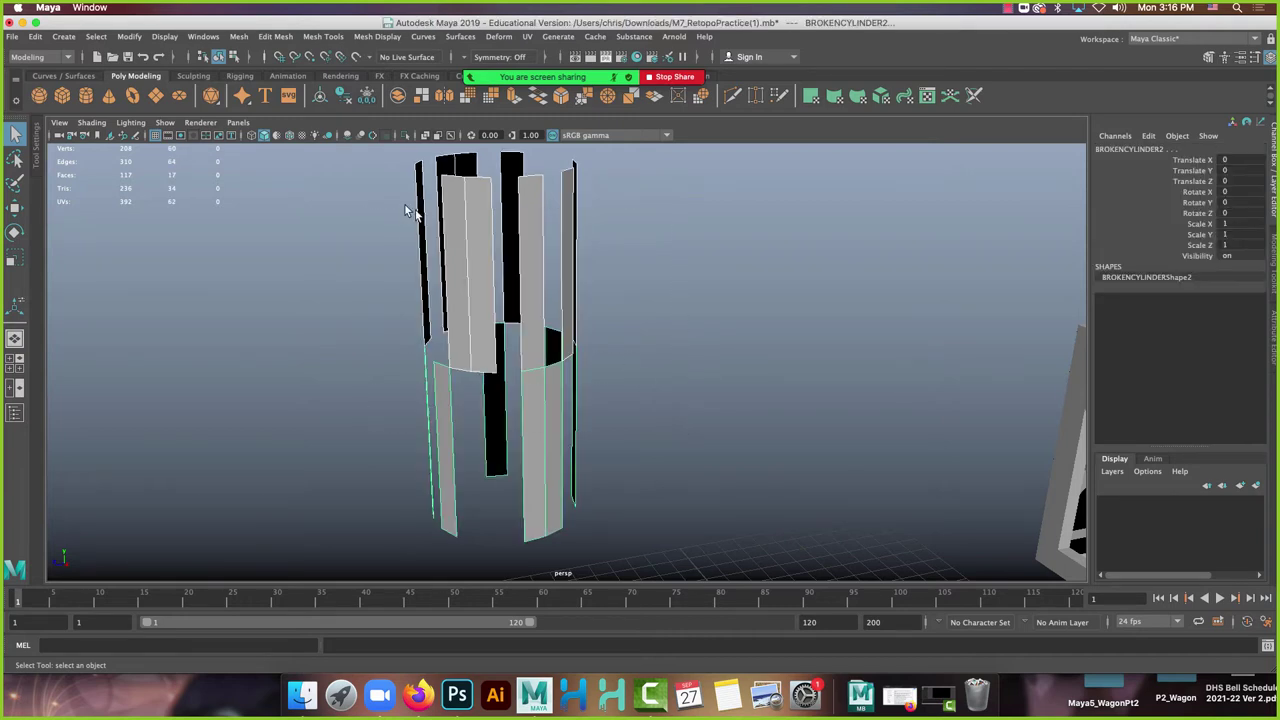
click(240, 37)
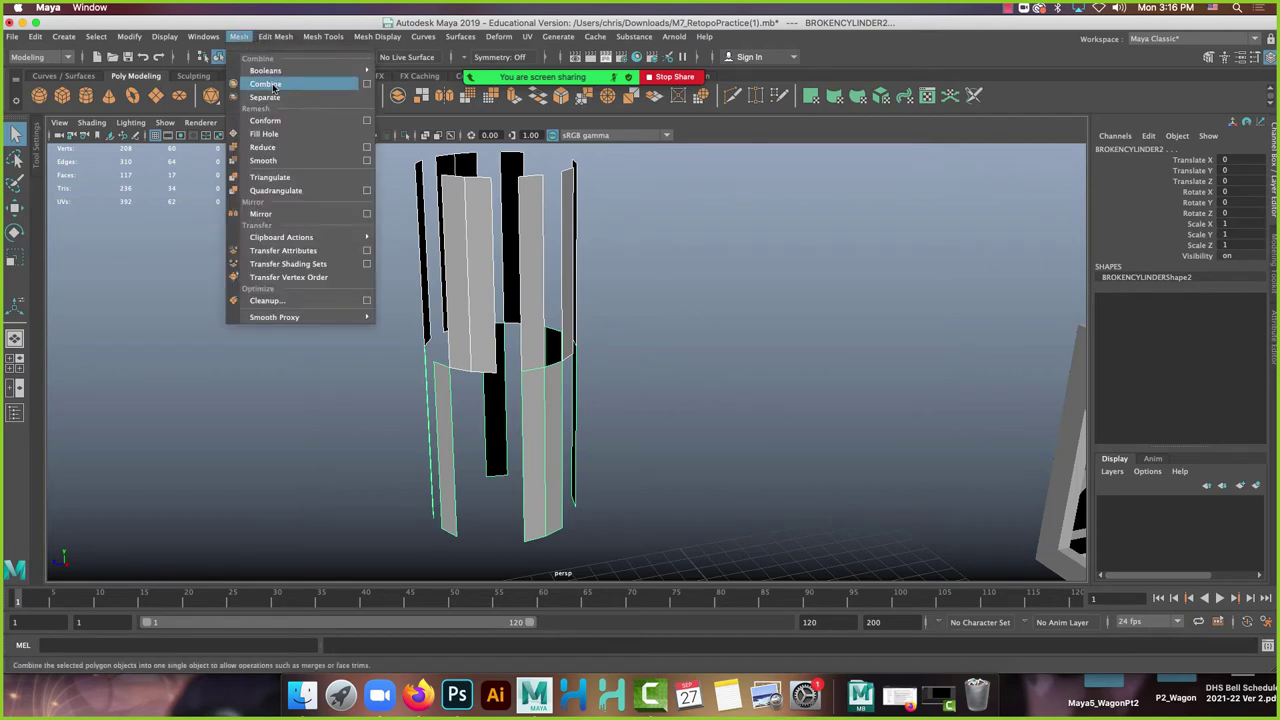
click(273, 86)
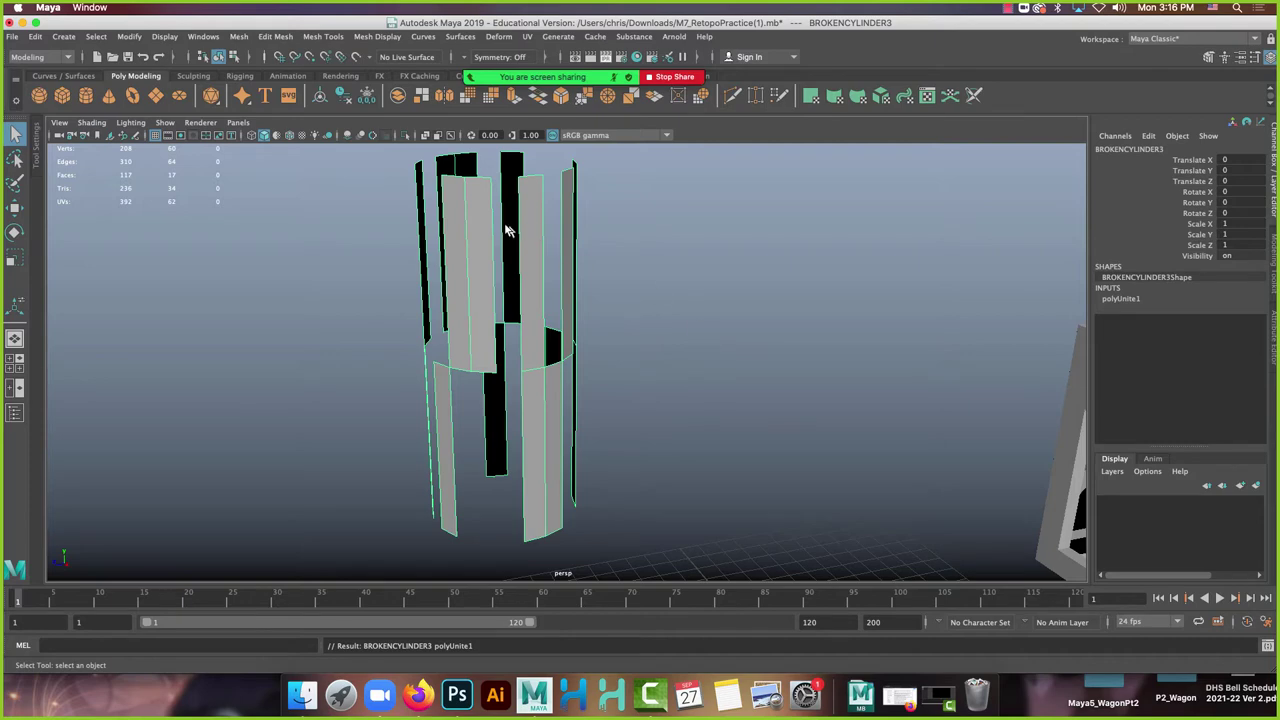
Box-select all vertices of the combined cylinder in vertex mode.
right_drag(478, 224, 405, 220)
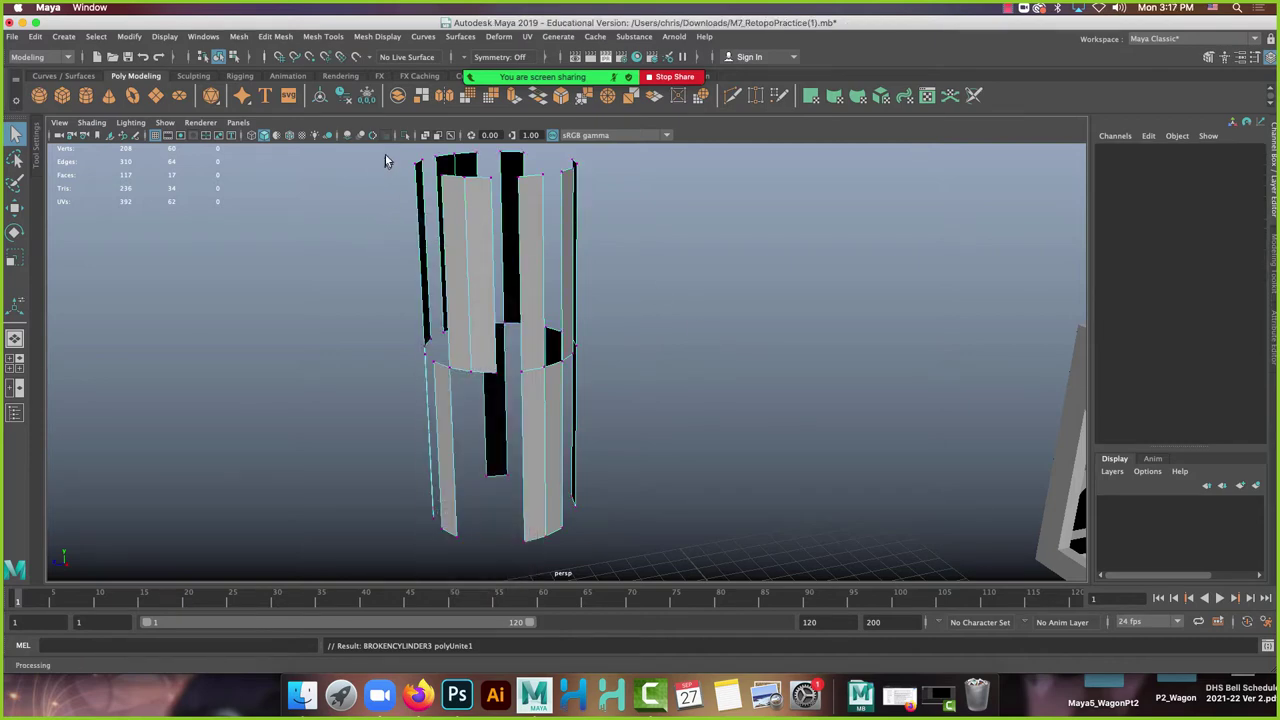
drag(389, 153, 663, 529)
click(371, 181)
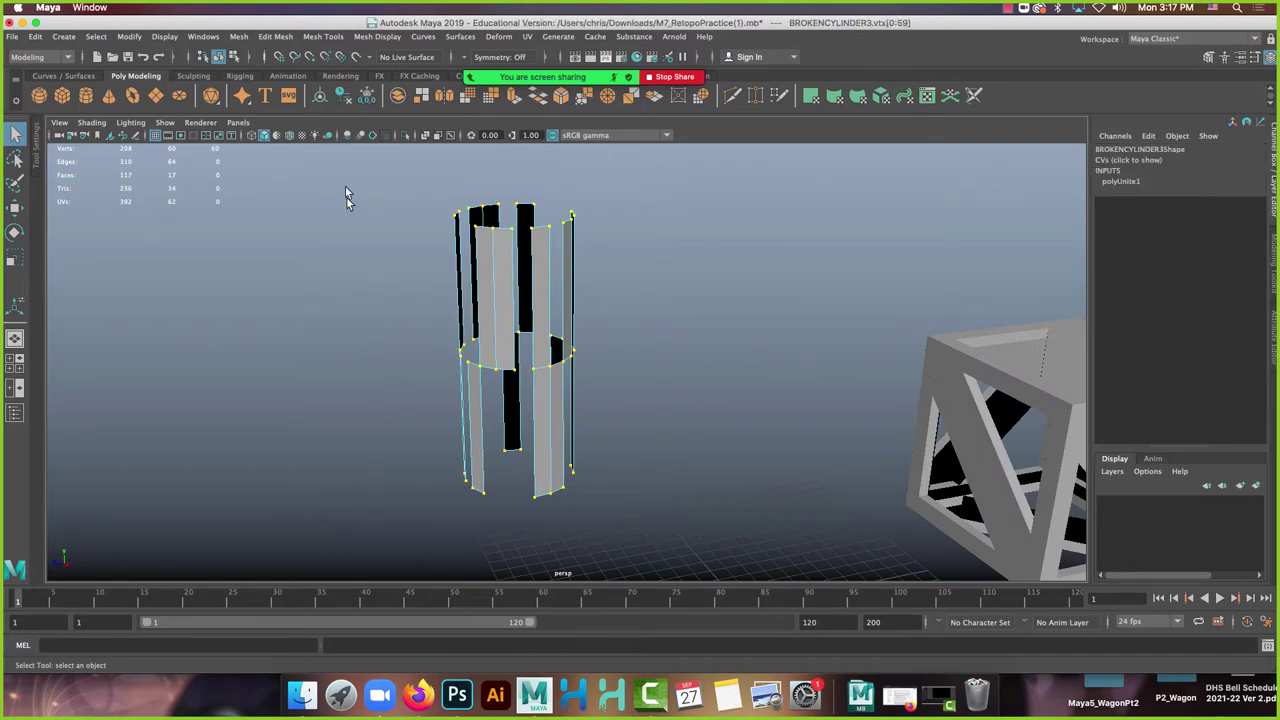
Merge all the cylinder's vertices, redoing the merge after an undo, leaving 198 vertices.
click(276, 37)
click(313, 181)
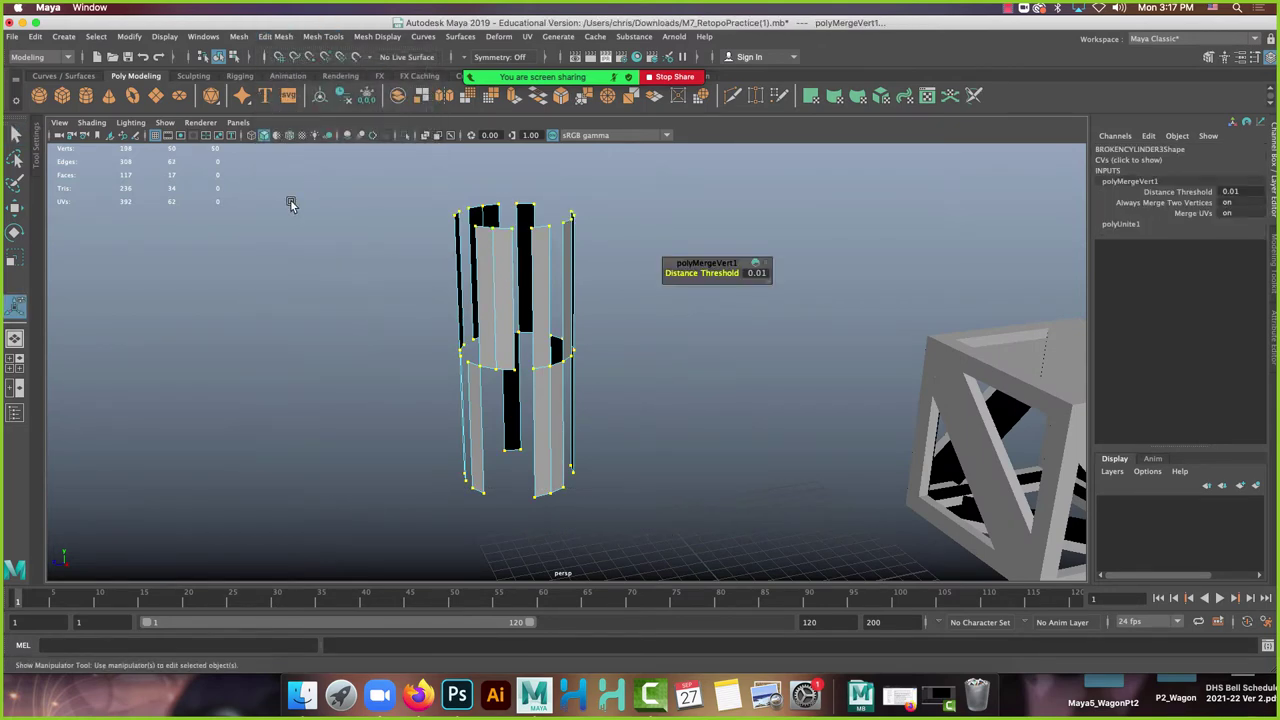
click(296, 208)
key(ctrl+z)
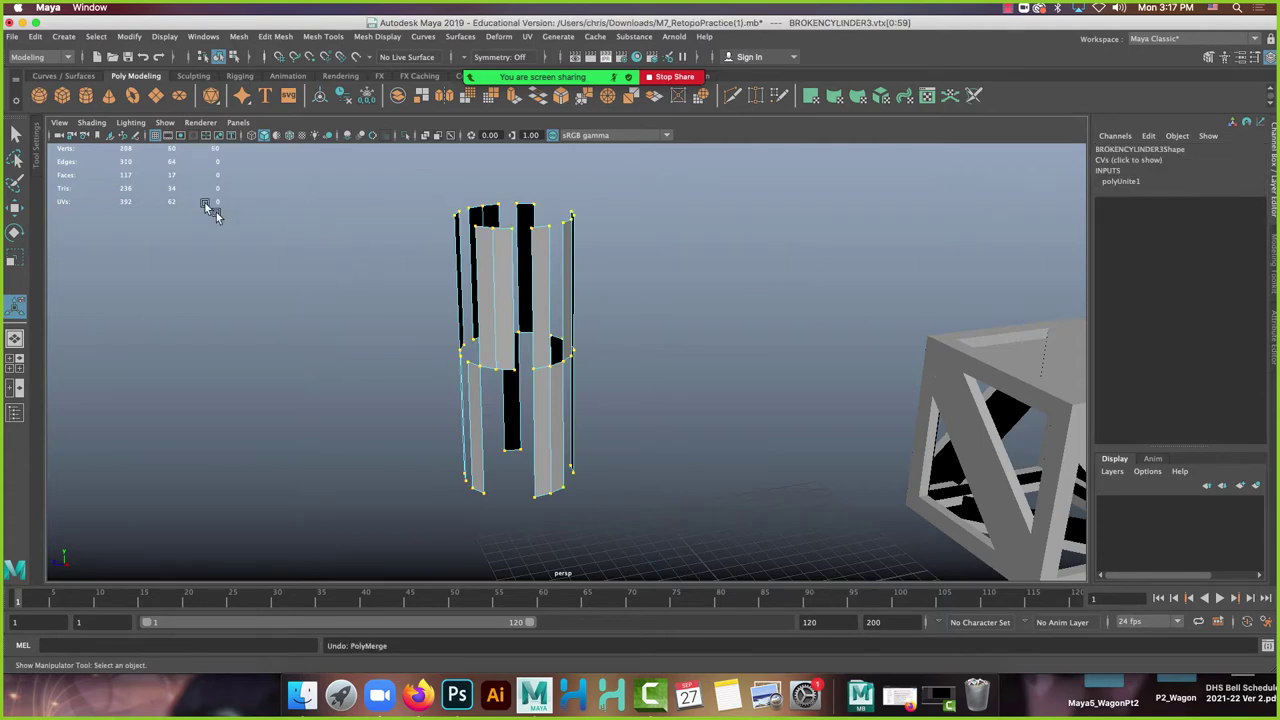
drag(354, 158, 743, 558)
key(g)
scroll(505, 377, up, 5)
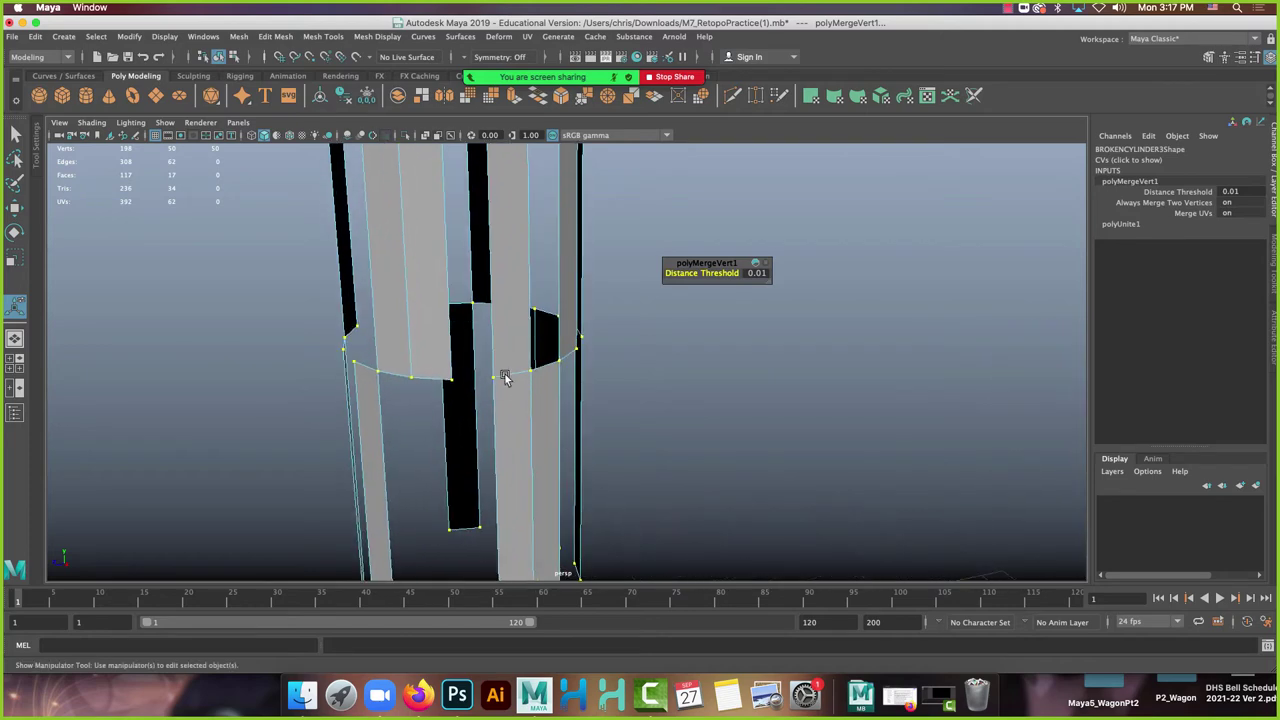
alt+drag(505, 377, 394, 283)
right_drag(394, 283, 463, 263)
alt+drag(514, 277, 540, 300)
click(323, 36)
Append faces bridging the first two gaps between the broken cylinder's wall strips.
click(416, 203)
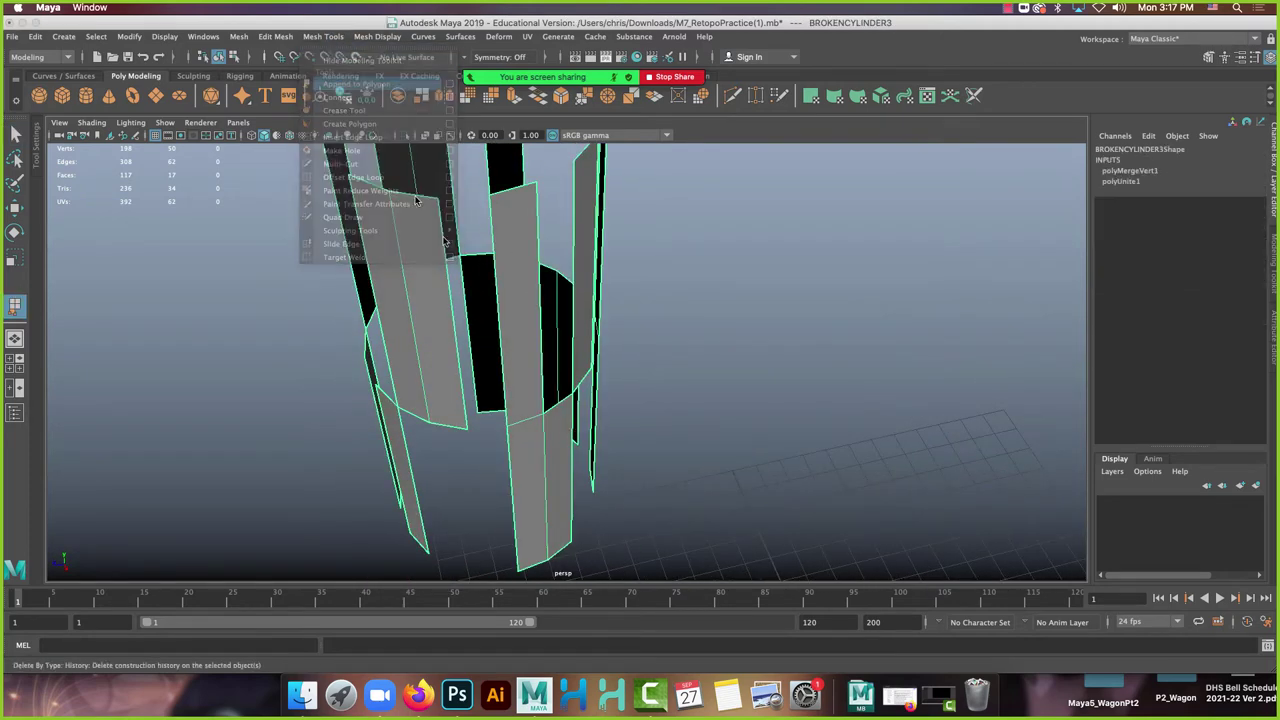
click(445, 255)
click(497, 264)
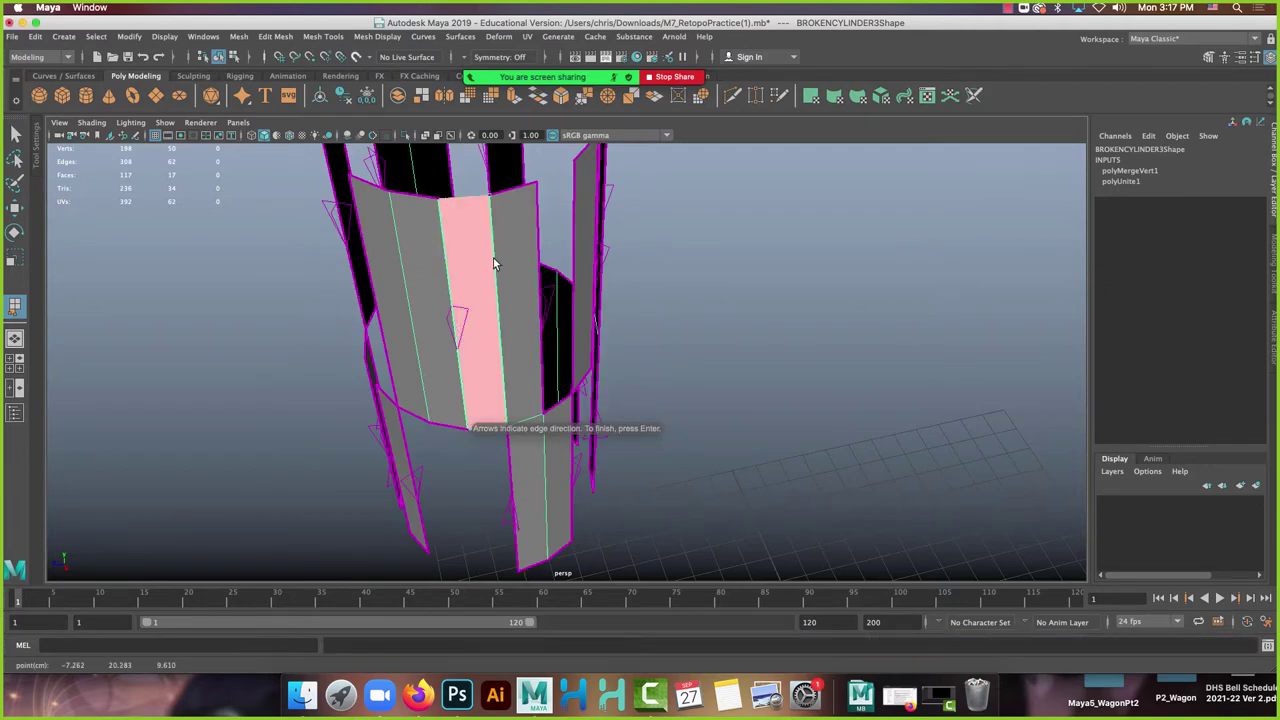
key(Return)
alt+drag(433, 273, 543, 257)
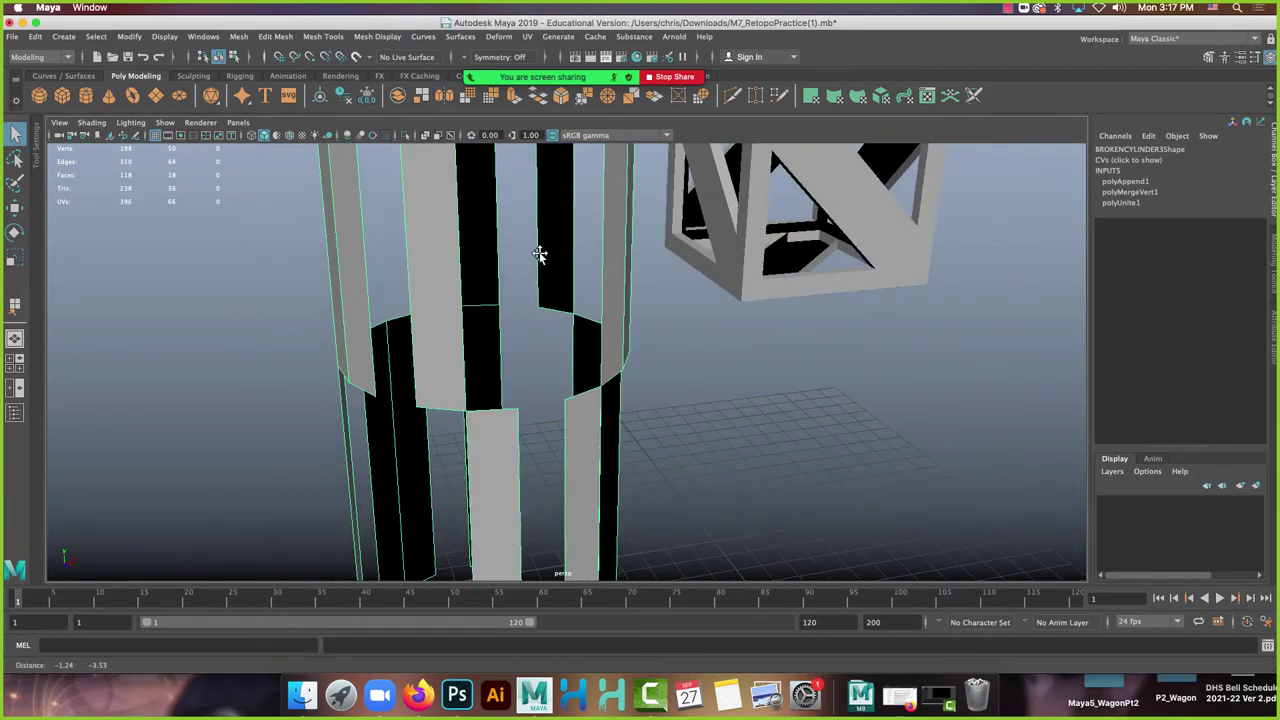
key(y)
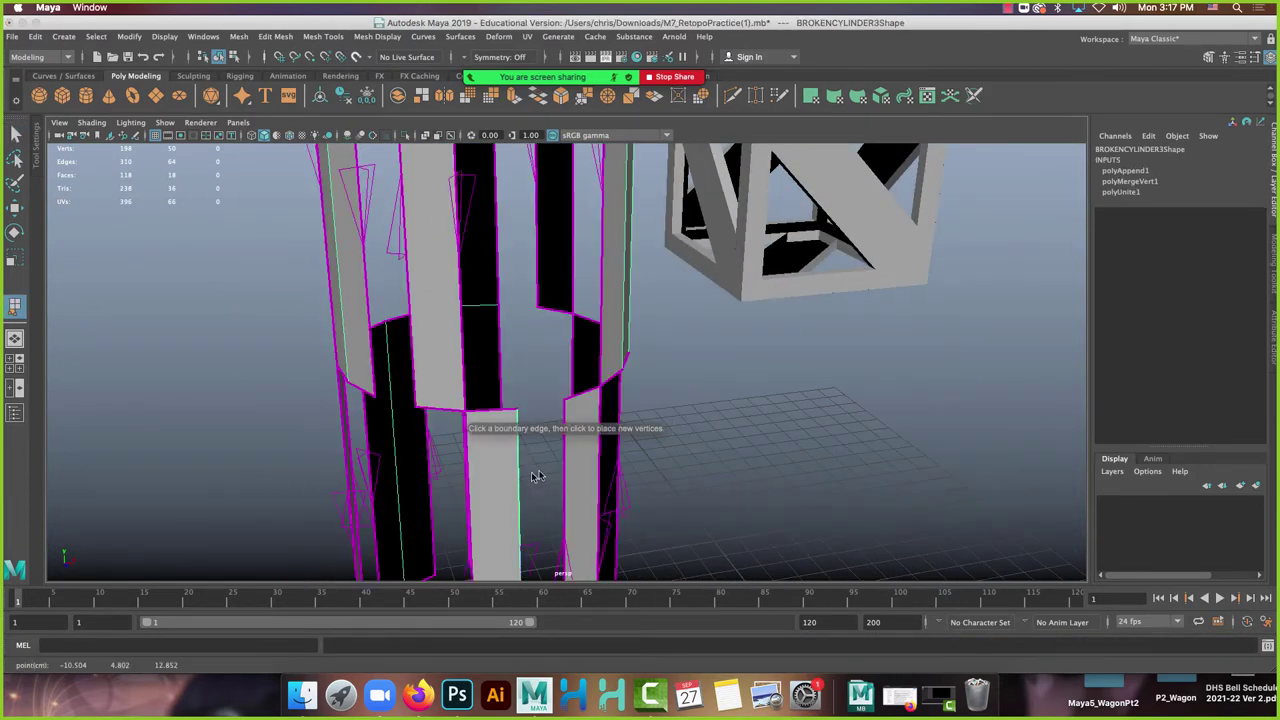
click(520, 485)
click(568, 458)
key(Return)
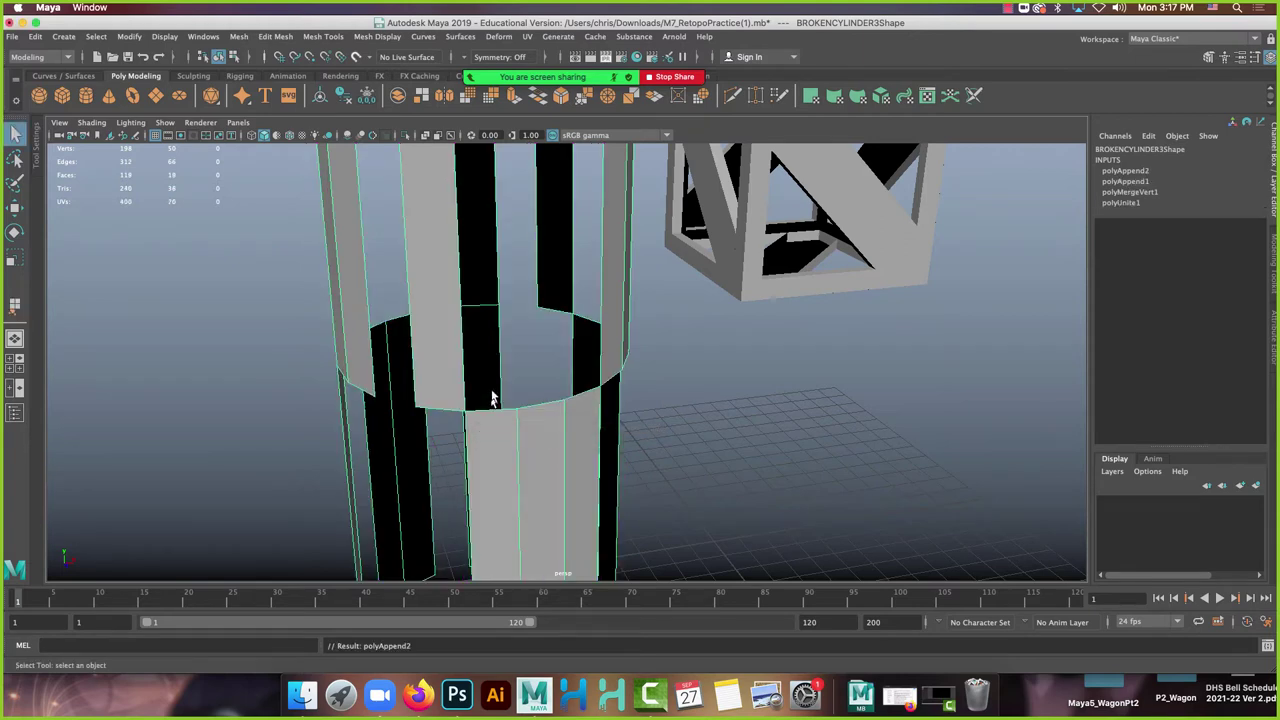
alt+drag(495, 400, 521, 392)
Patch two more wall gaps, undoing a misplaced triangular face and re-appending it correctly.
key(y)
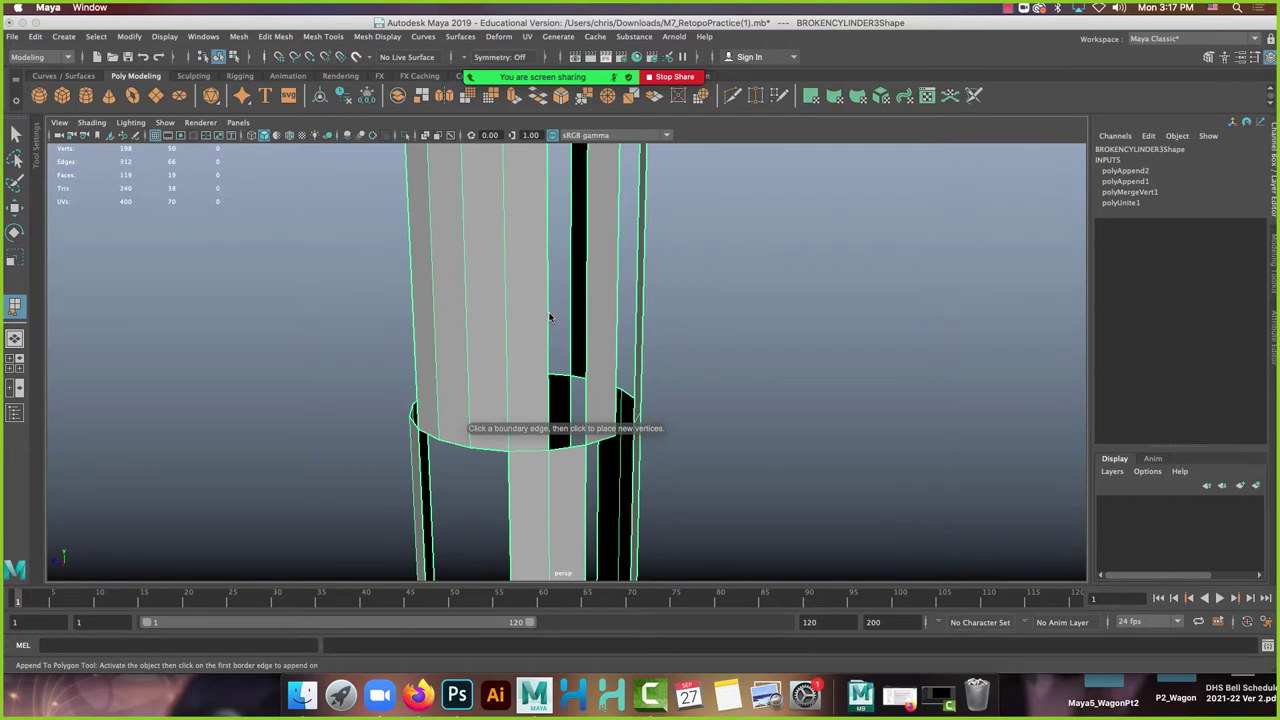
click(549, 317)
click(588, 301)
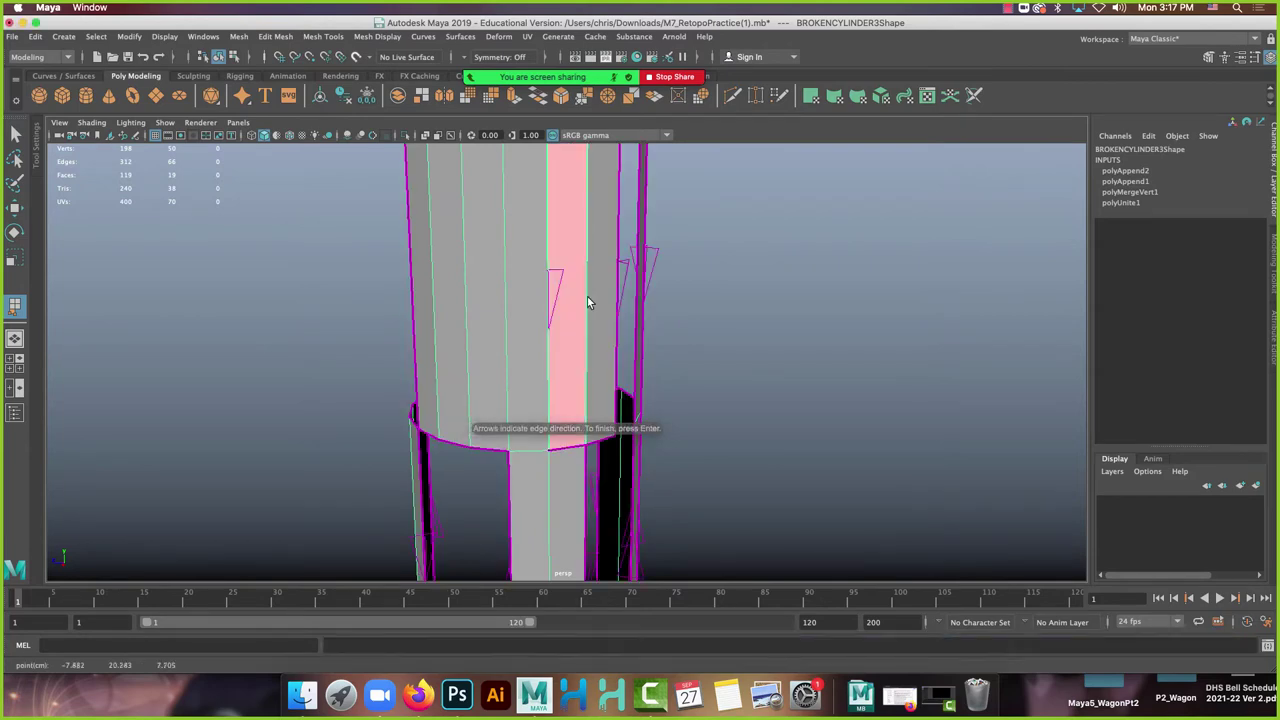
key(Return)
alt+drag(737, 309, 657, 308)
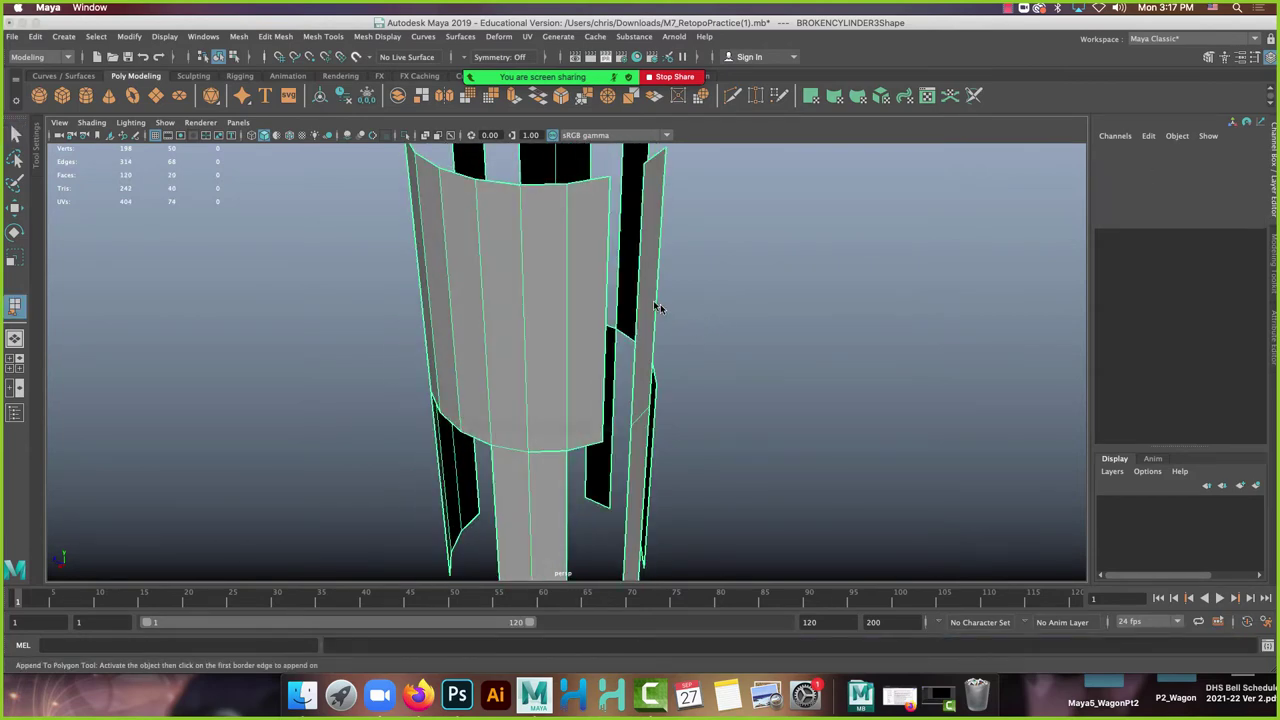
click(608, 290)
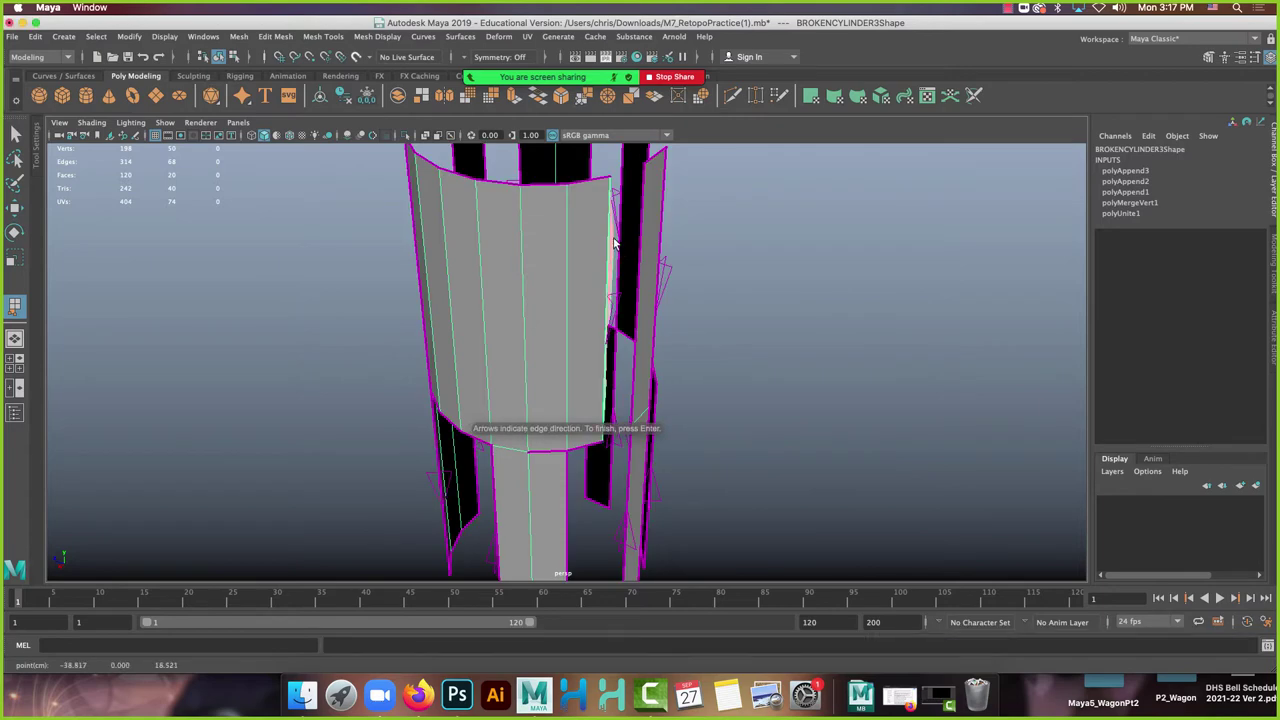
click(664, 240)
alt+drag(664, 240, 712, 226)
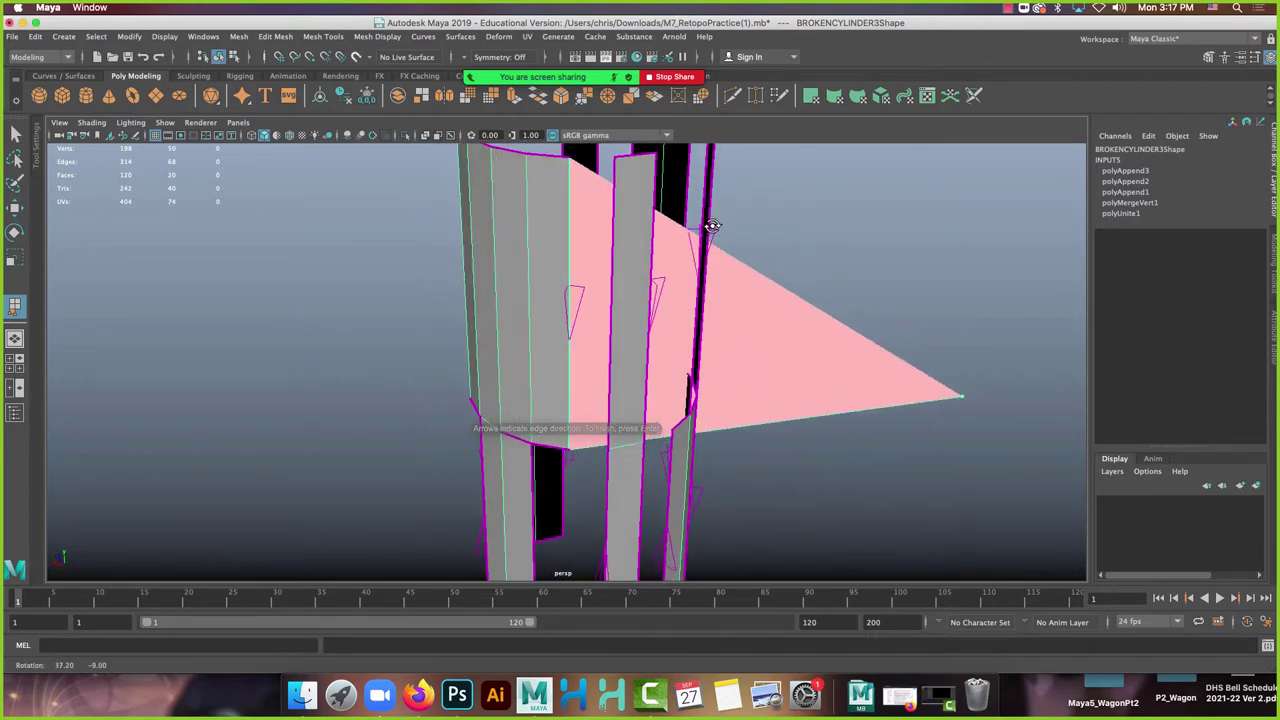
key(Return)
key(ctrl+z)
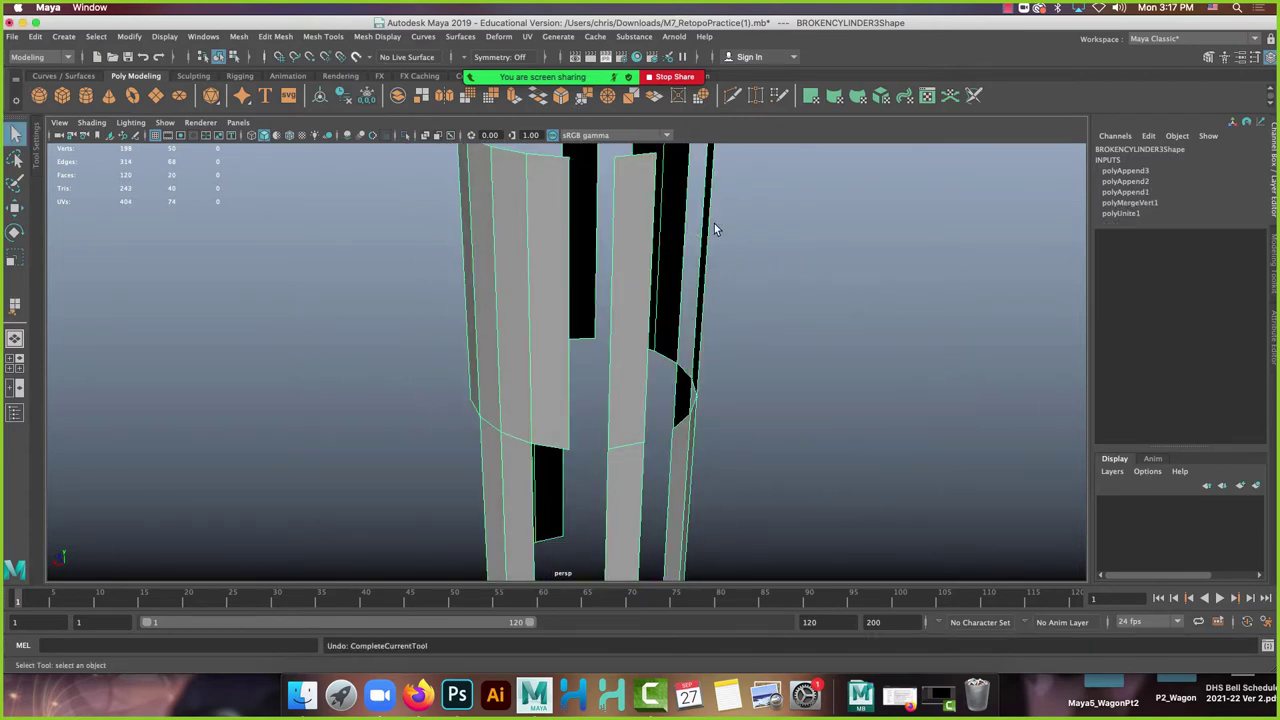
key(y)
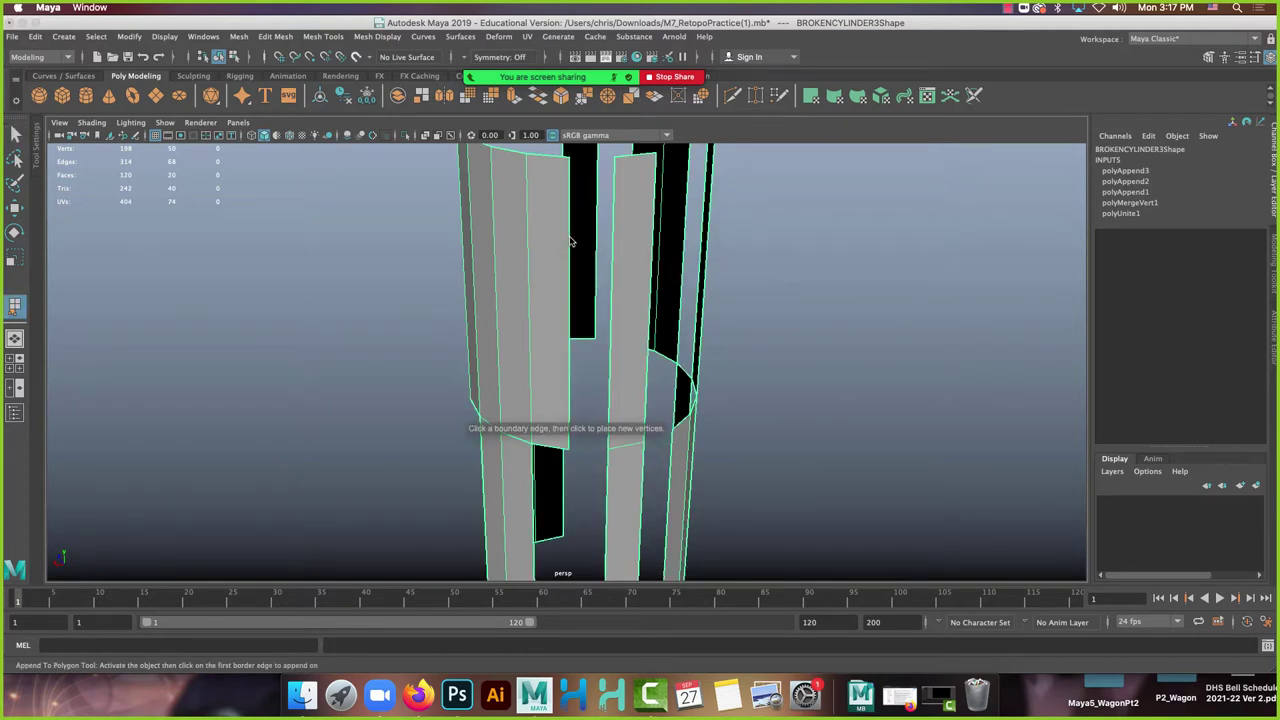
click(571, 241)
click(614, 238)
key(Return)
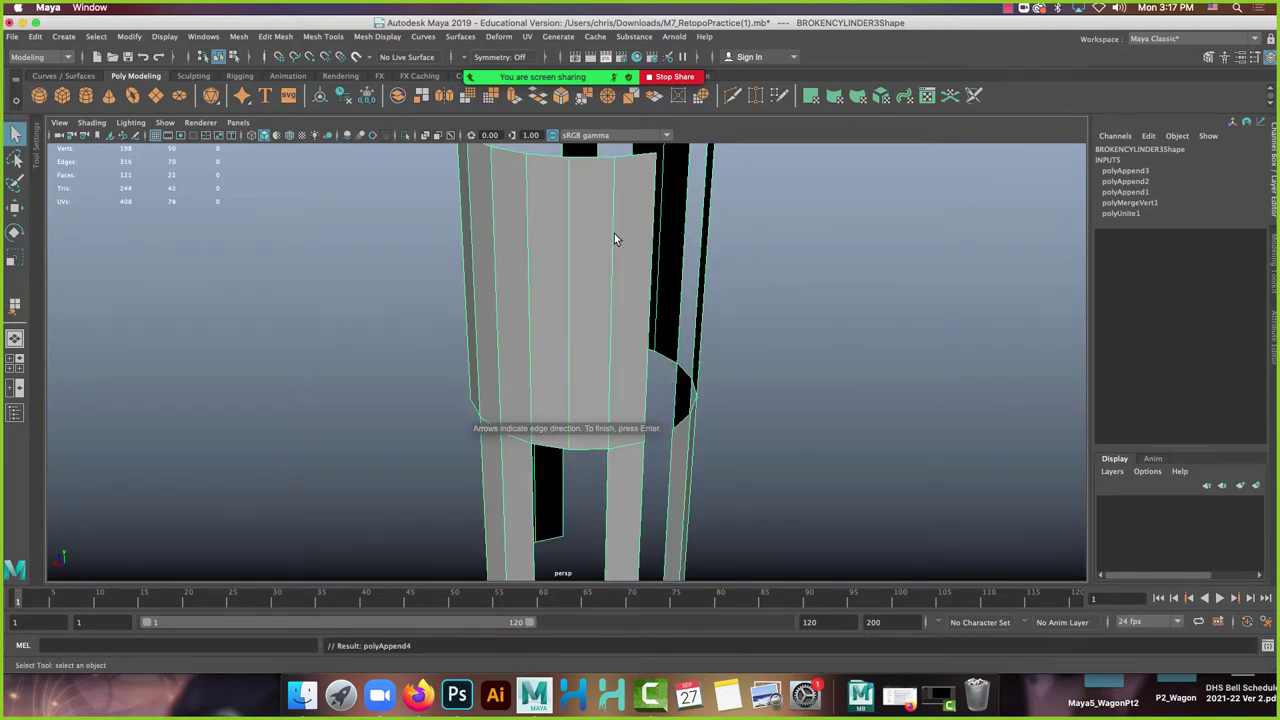
Append one more face across a gap, then undo it.
alt+drag(502, 378, 603, 323)
key(g)
mouse_move(541, 424)
alt+mouse_down()
mouse_move(589, 329)
mouse_move(541, 424)
alt+mouse_up()
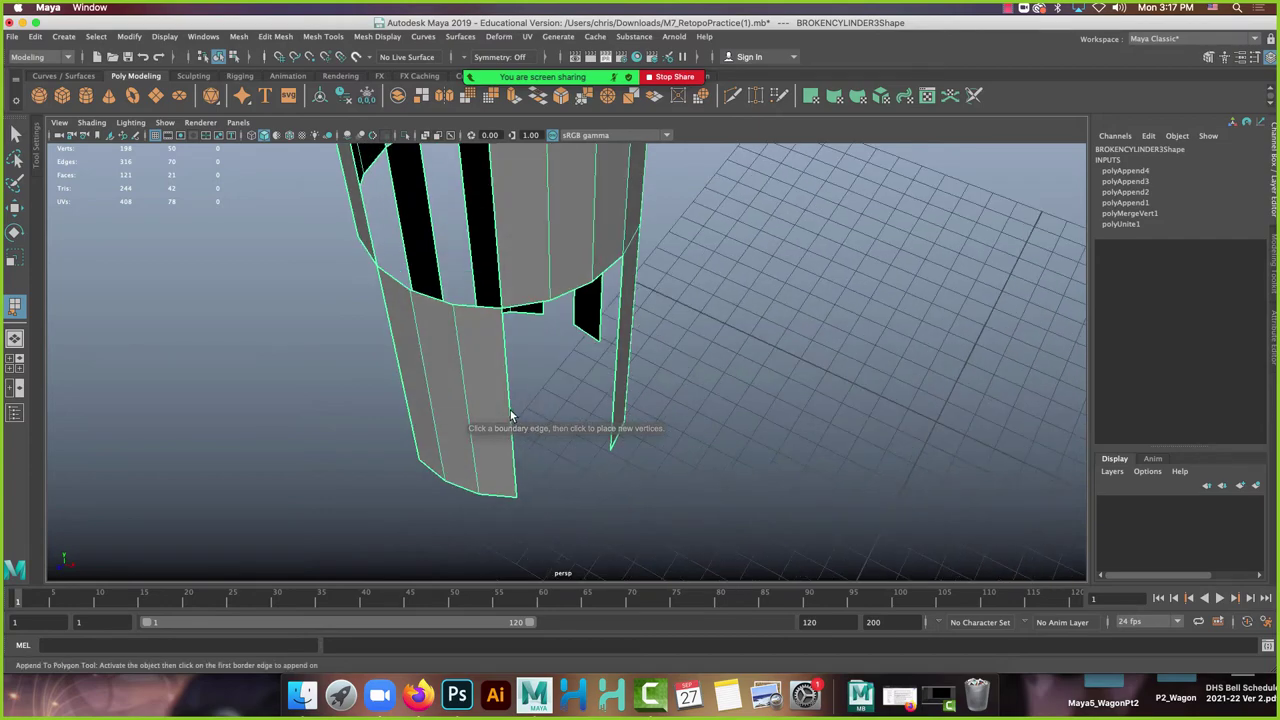
click(510, 415)
click(615, 367)
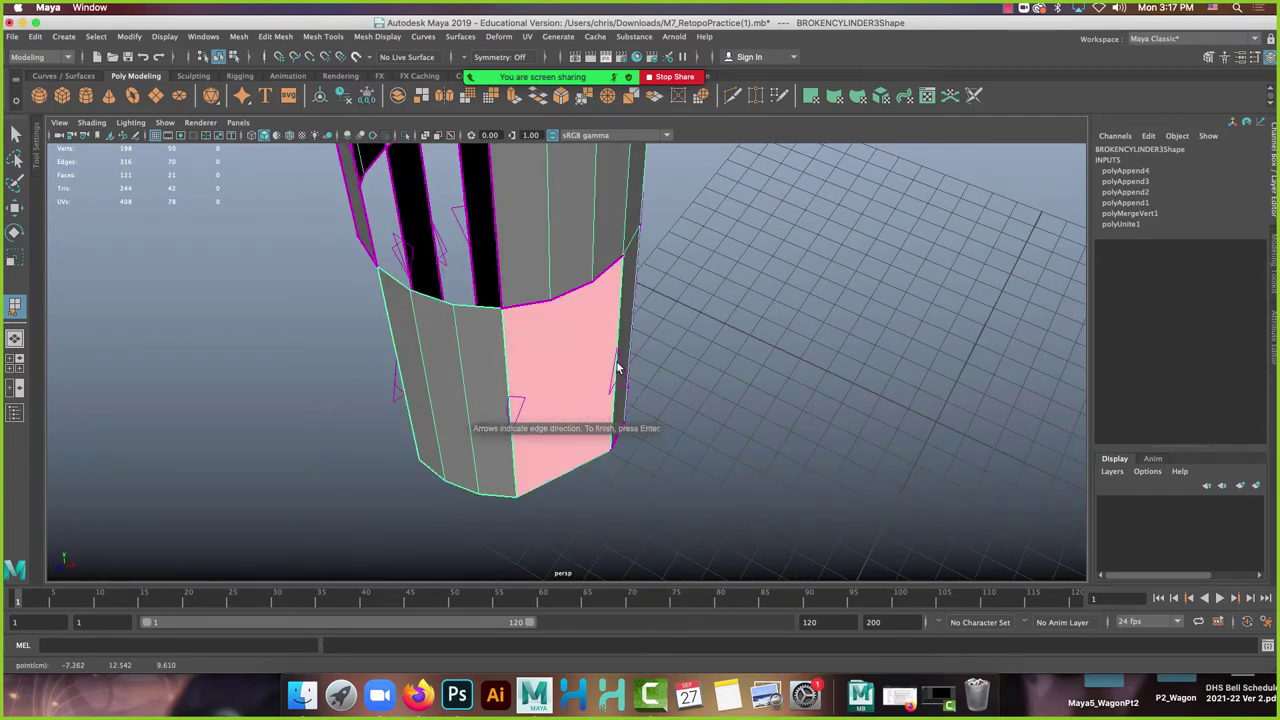
key(Return)
alt+drag(606, 443, 551, 311)
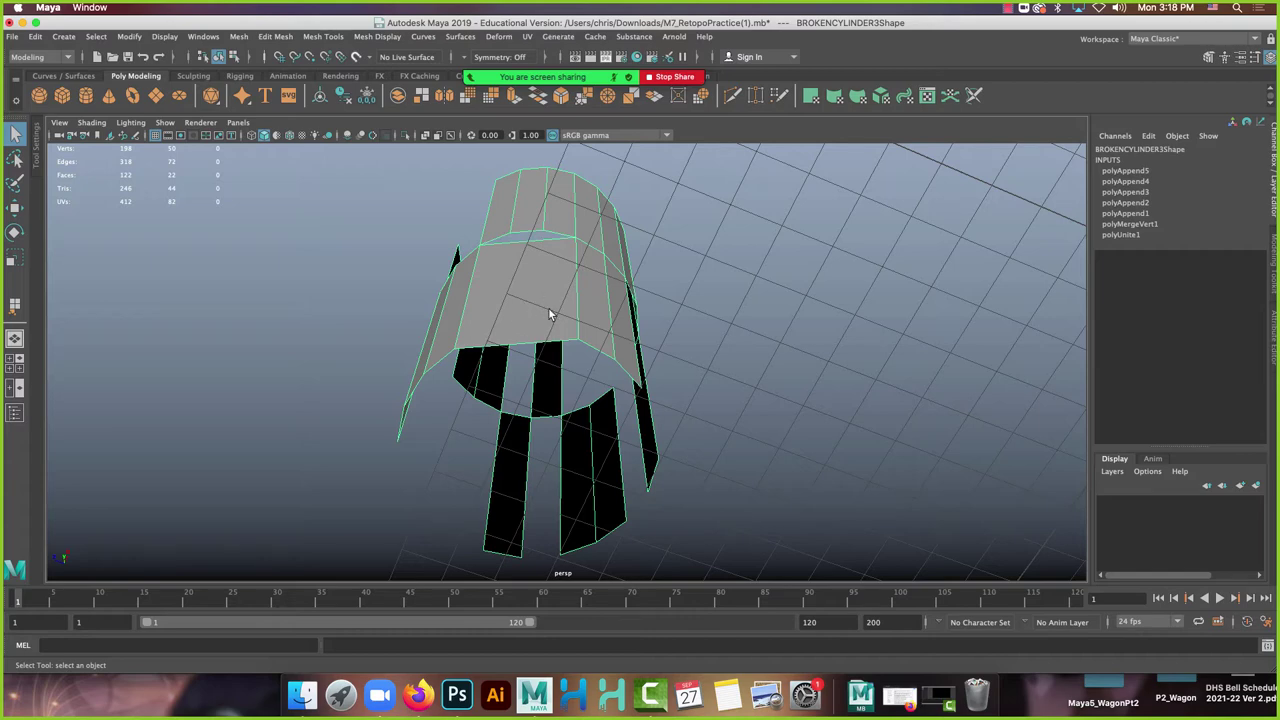
key(ctrl+z)
right_drag(517, 218, 452, 217)
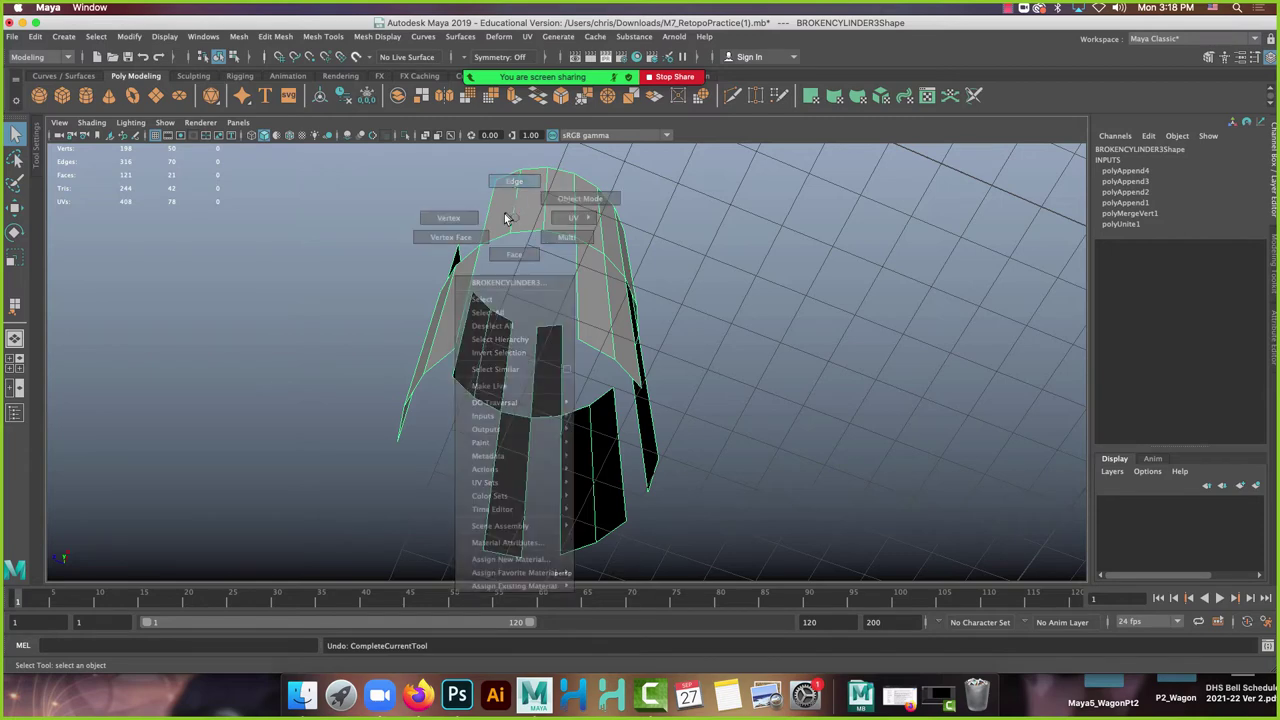
Extrude a top edge of the cylinder and vertex-snap it down the wall with V.
click(532, 232)
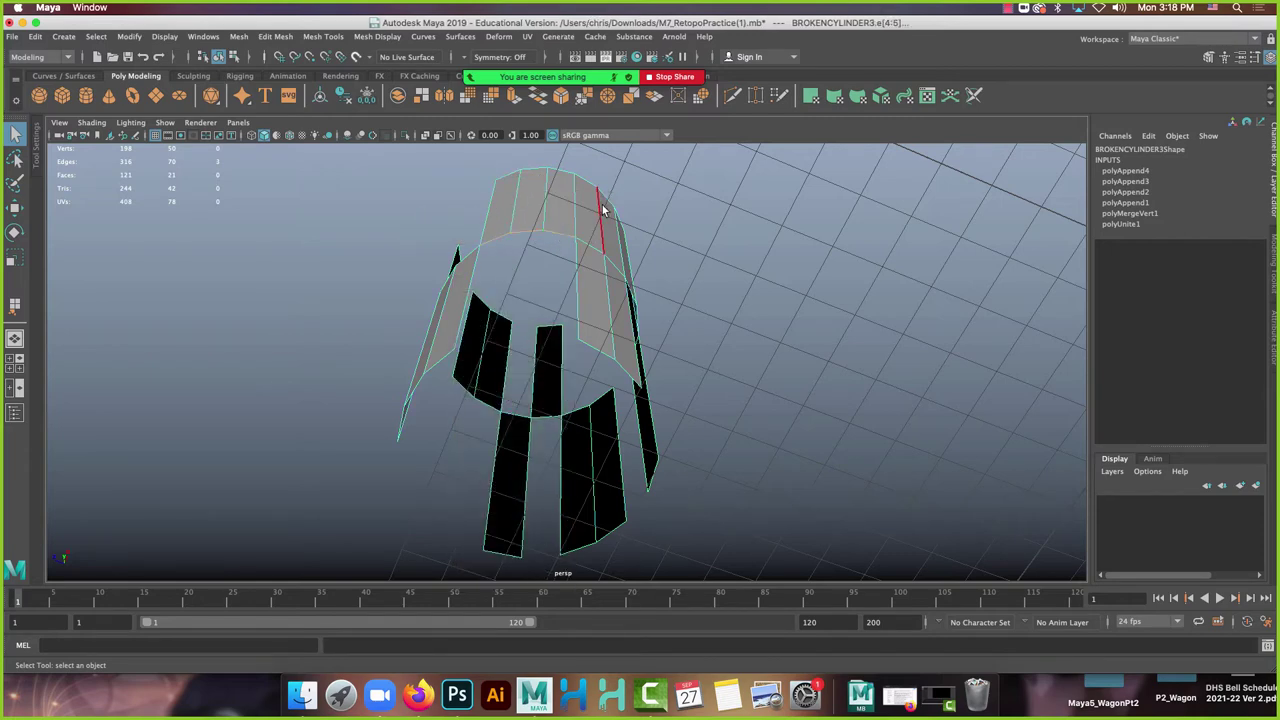
alt+drag(603, 208, 581, 175)
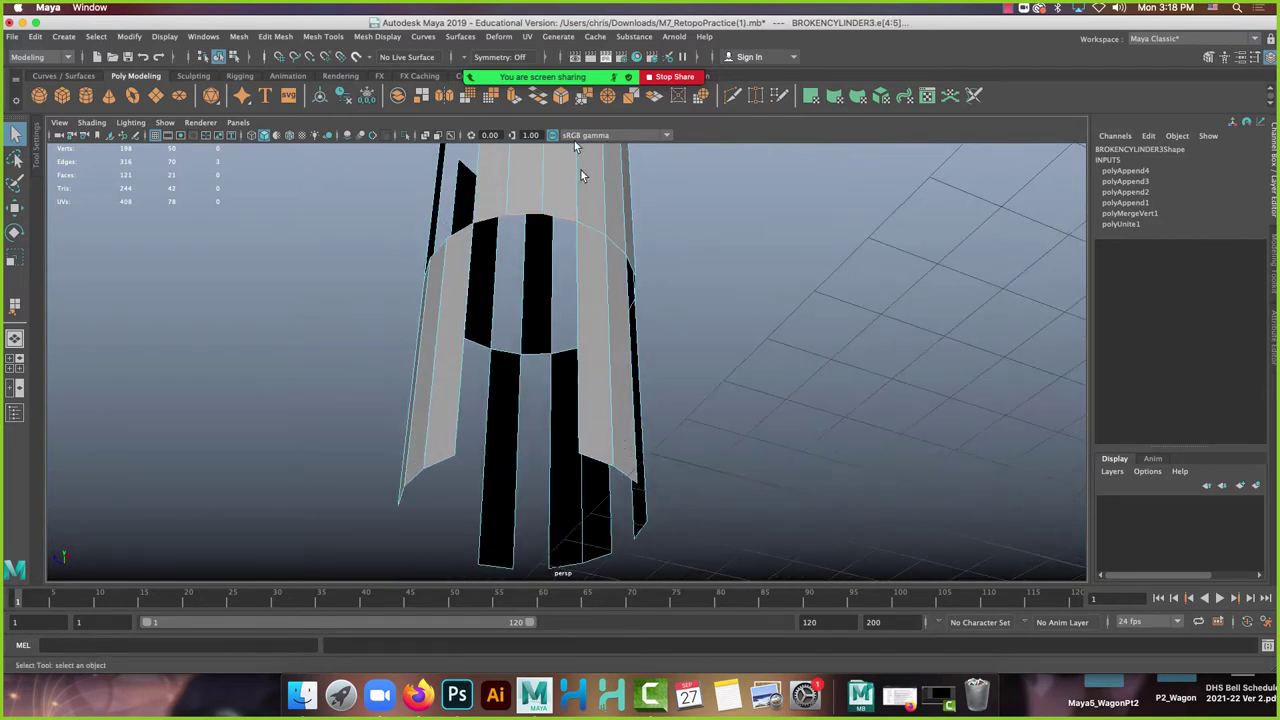
click(513, 96)
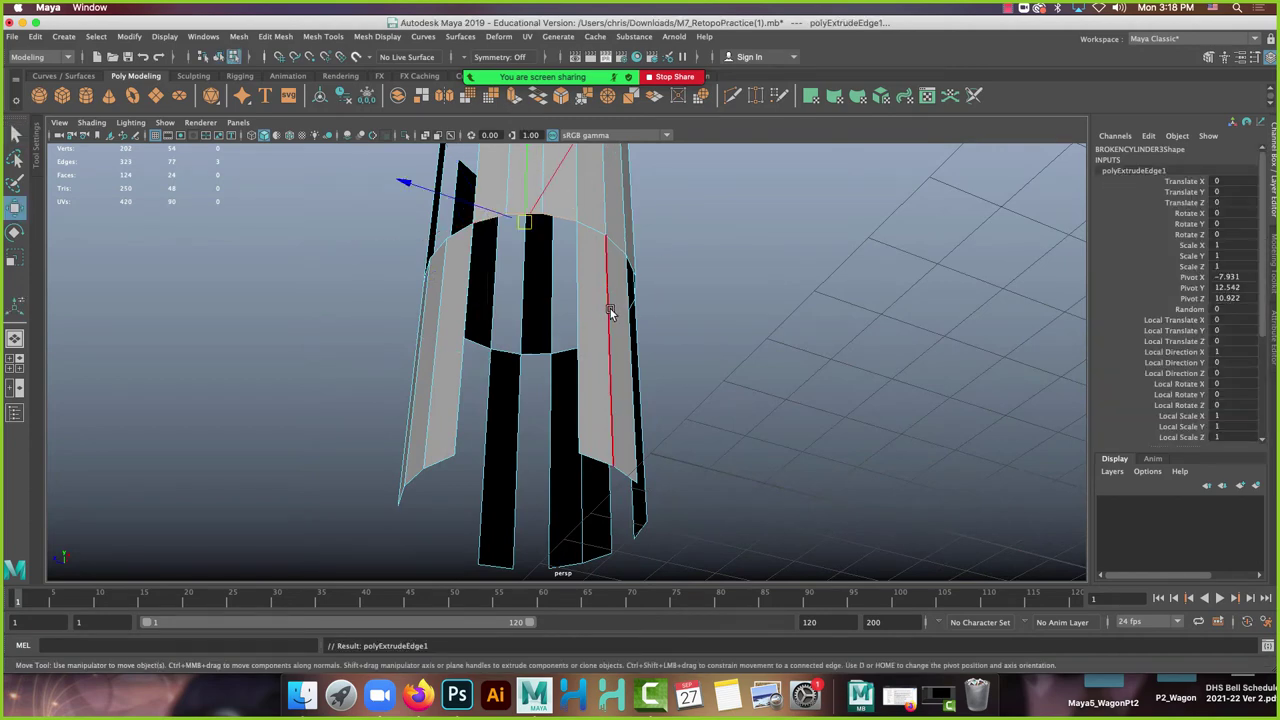
alt+drag(552, 289, 584, 244)
click(534, 271)
key(w)
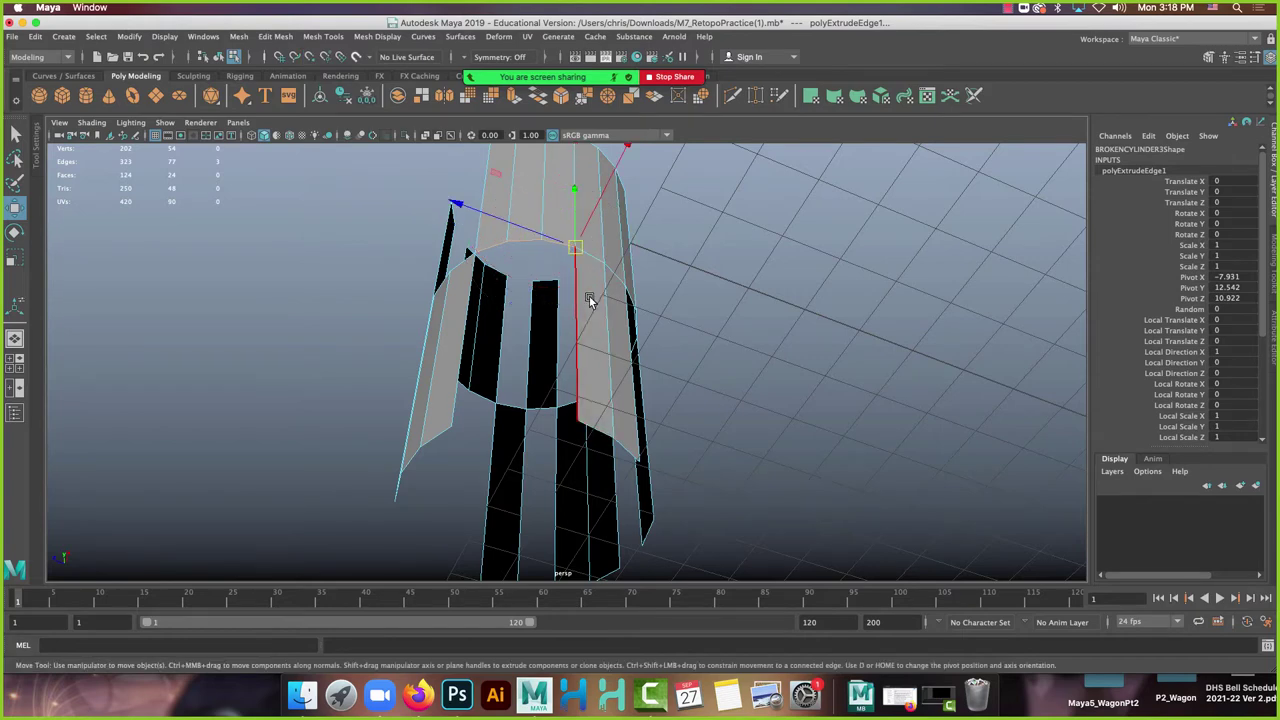
key(v)
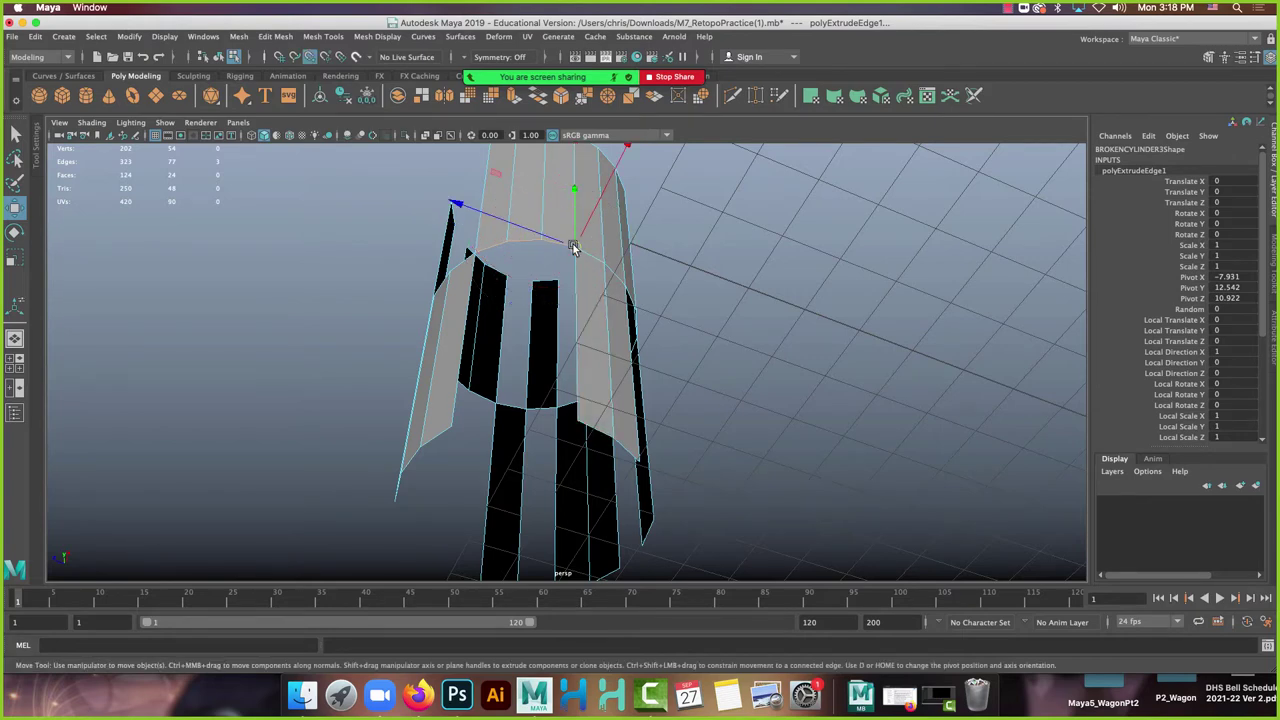
drag(576, 248, 600, 340)
Marquee-select the bottom-left vertices and weld them to the rim with Edit Mesh > Merge.
right_drag(600, 340, 669, 342)
drag(750, 266, 158, 520)
click(268, 37)
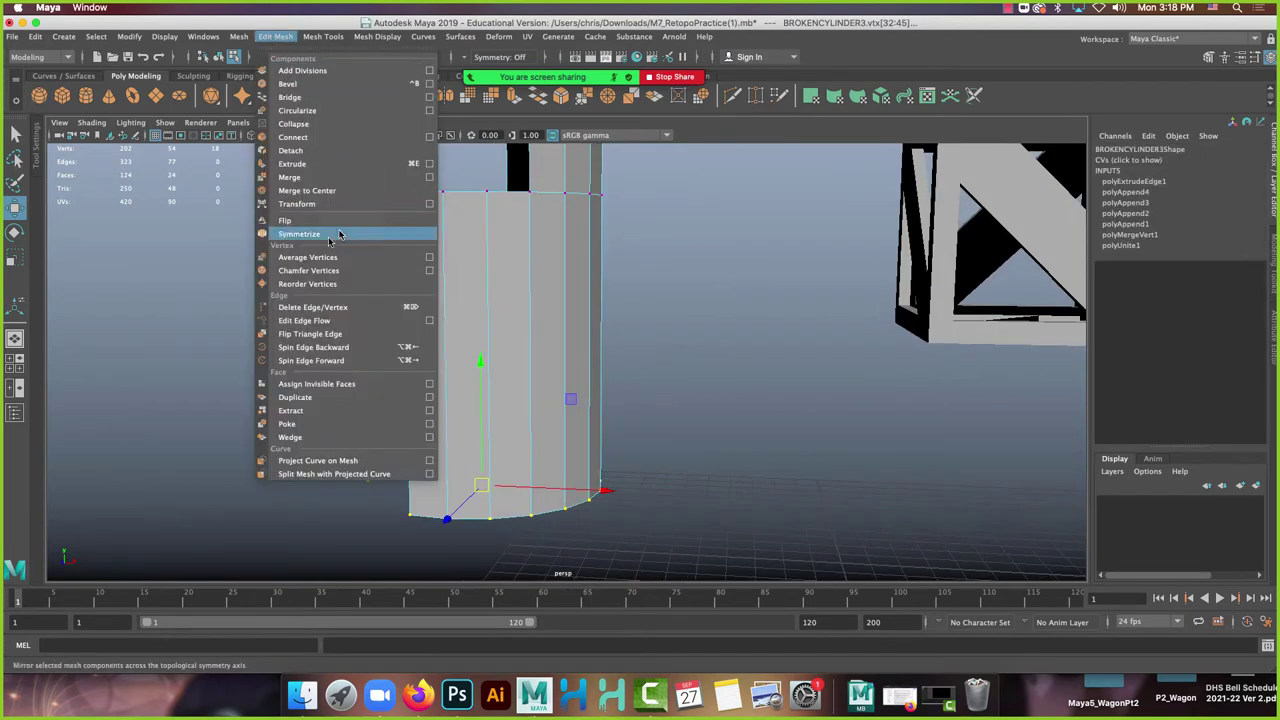
click(300, 189)
Return to object mode, reselect the cylinder and switch to edge selection.
right_drag(507, 292, 600, 275)
alt+drag(677, 351, 438, 366)
click(474, 433)
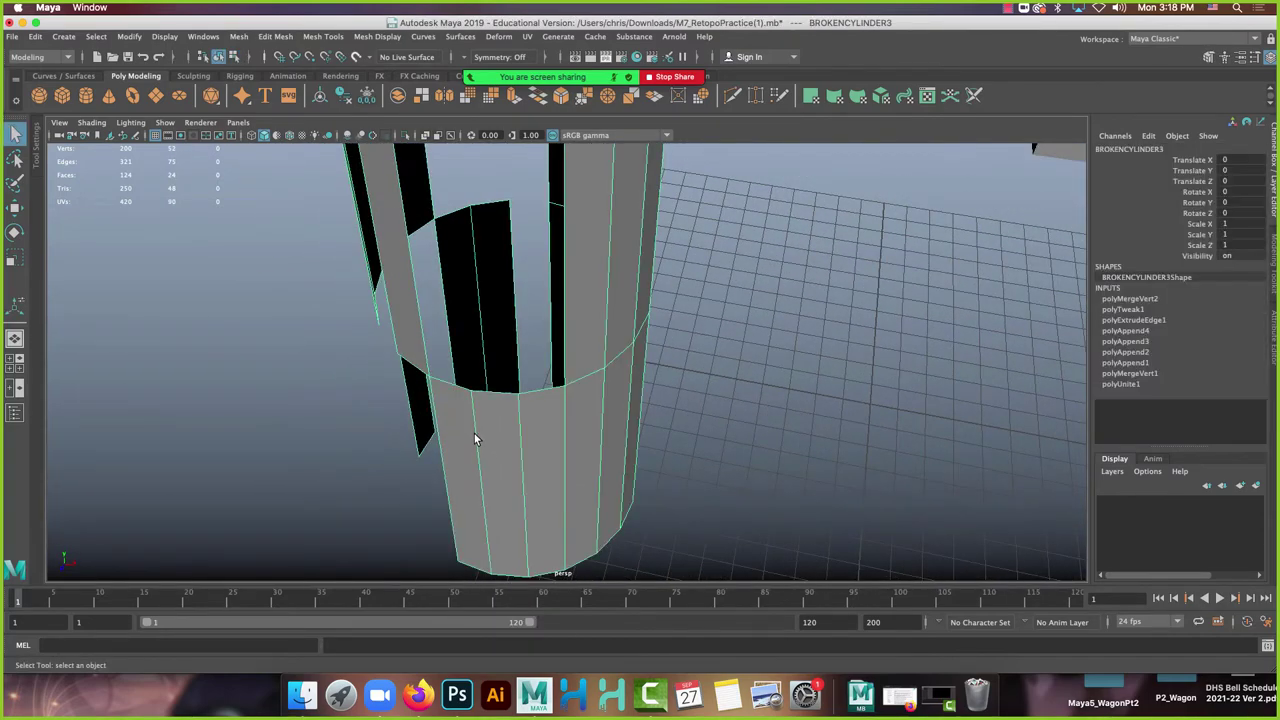
alt+drag(474, 433, 485, 415)
right_drag(471, 340, 474, 300)
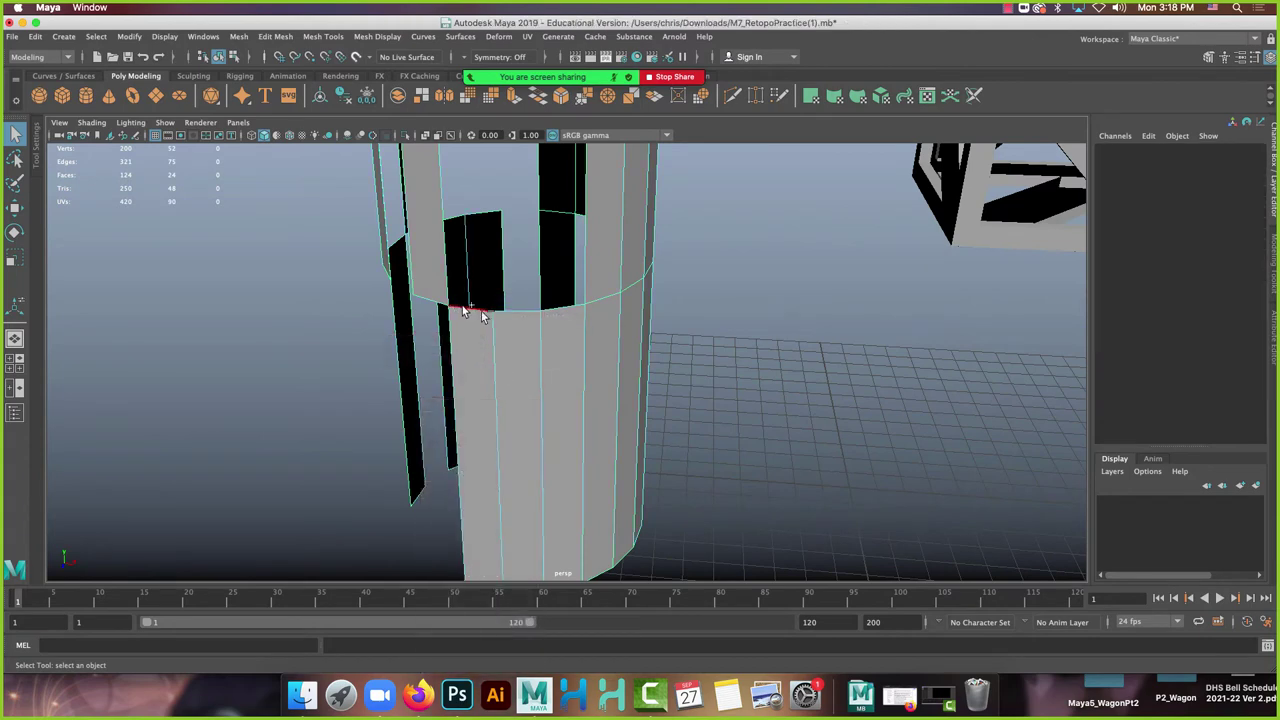
Extrude the two edges at the gap's top rim and lift them up the cylinder from a repositioned pivot.
click(472, 306)
shift+click(558, 312)
alt+right_drag(558, 312, 537, 348)
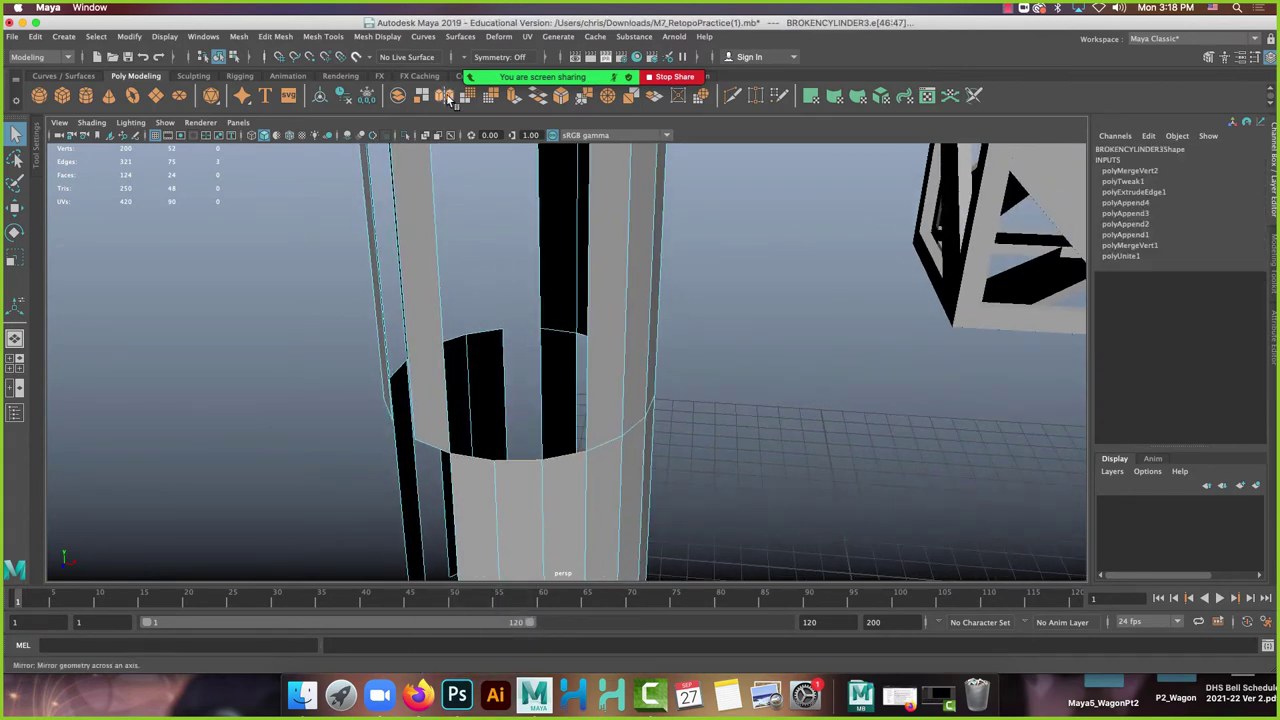
click(537, 96)
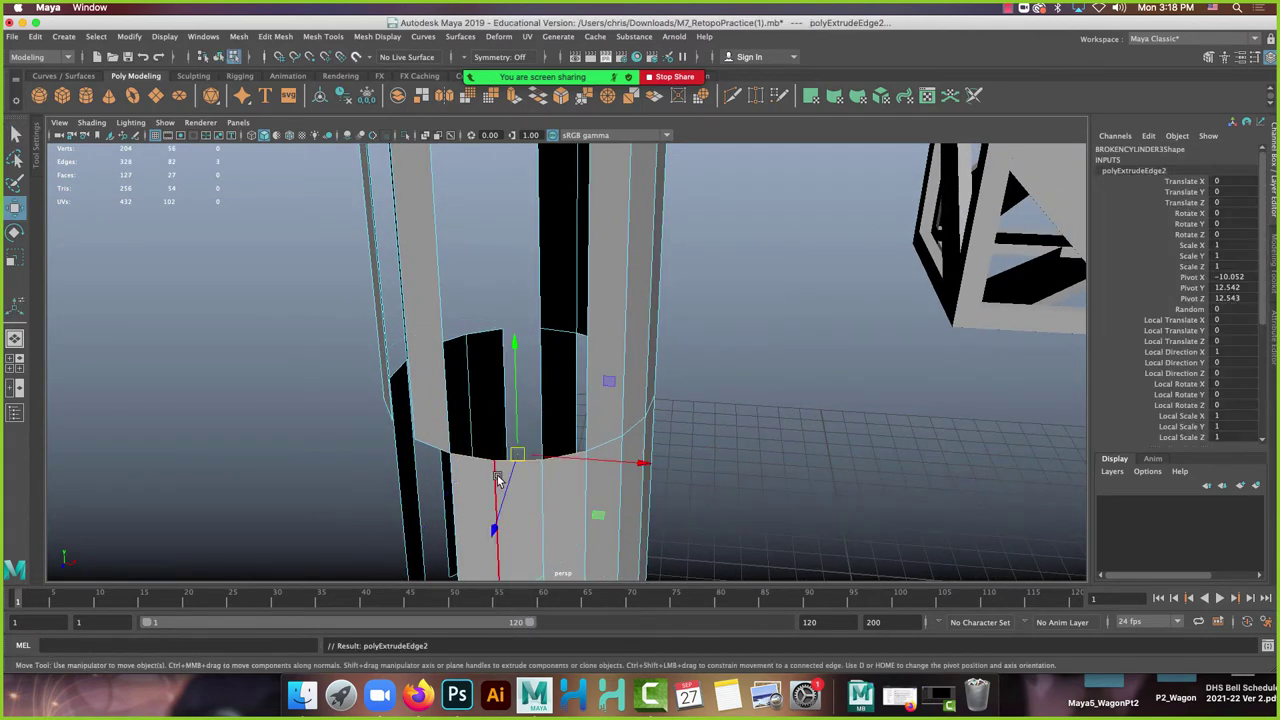
key(w)
drag(518, 456, 445, 456)
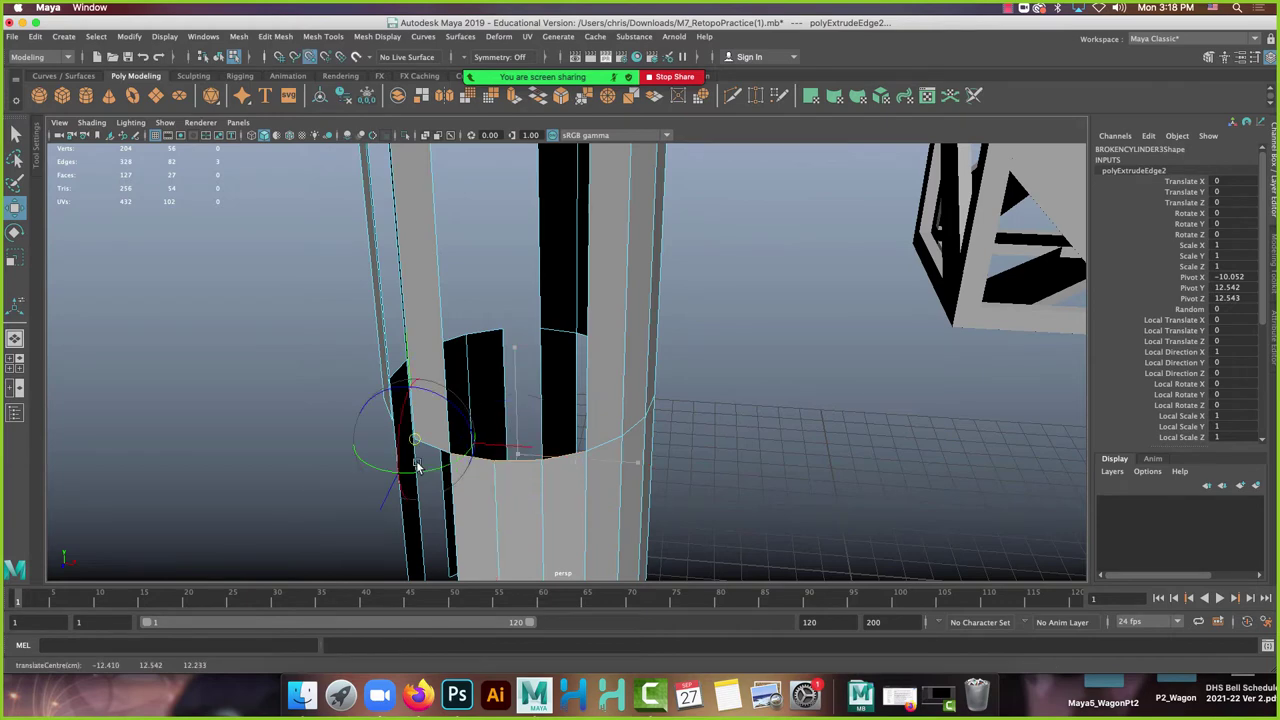
key(d)
scroll(420, 351, down, 5)
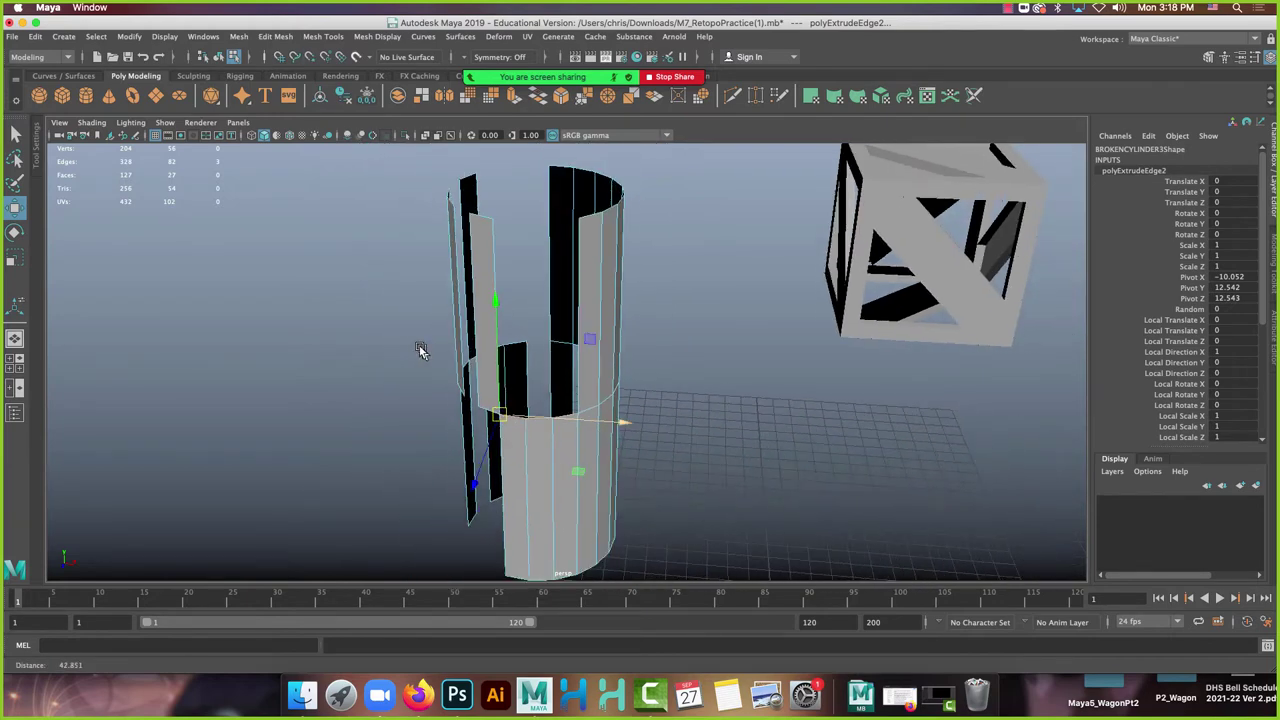
drag(505, 415, 505, 230)
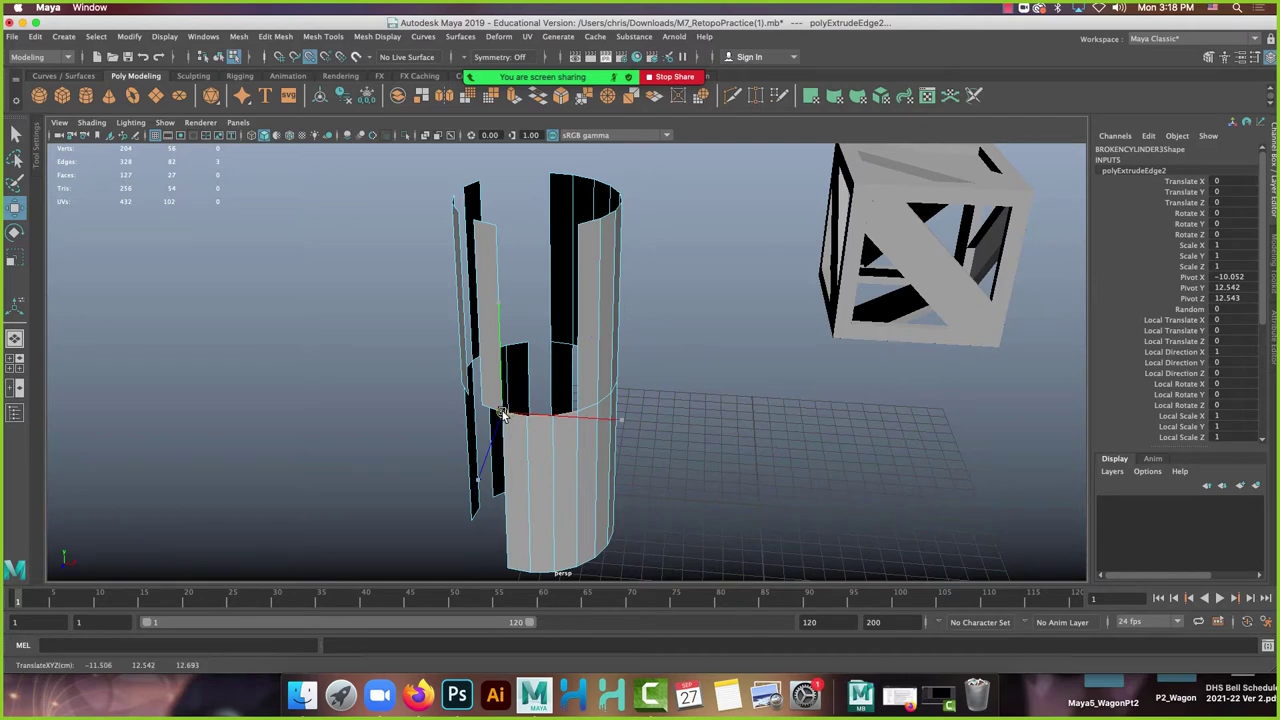
Select all the cylinder's vertices and merge them, then return to object mode to inspect.
alt+drag(677, 349, 594, 320)
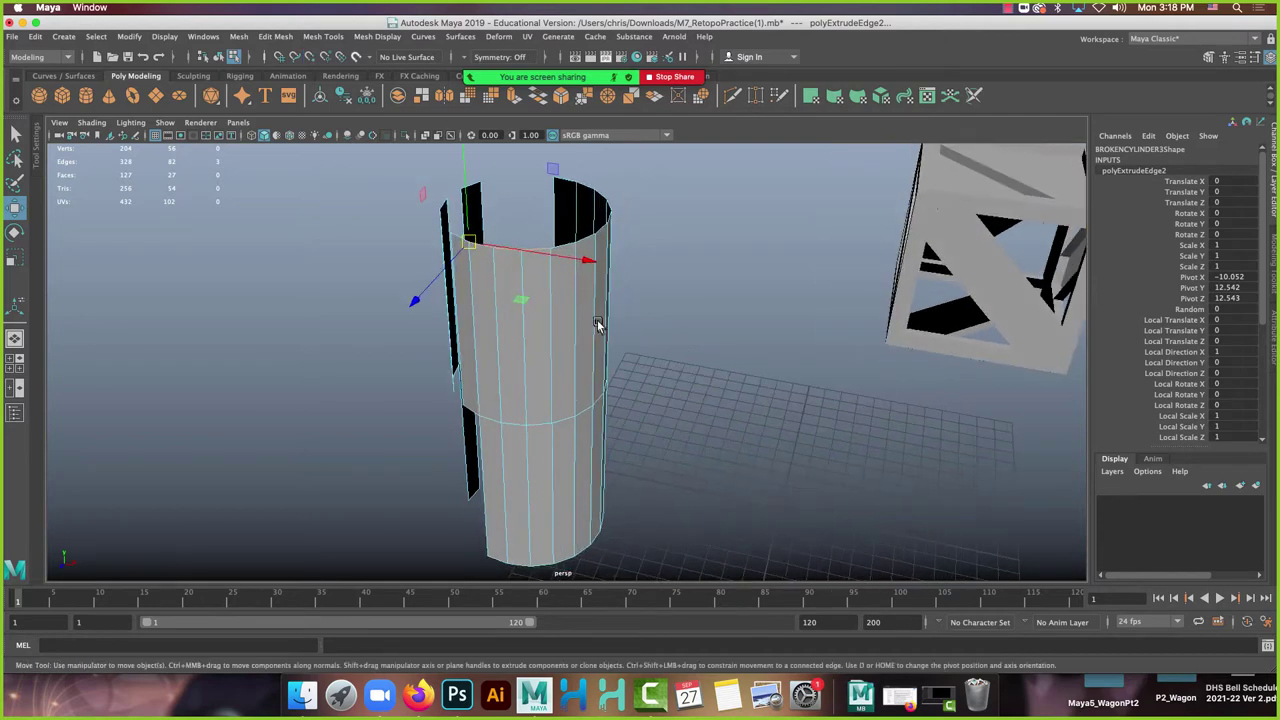
right_drag(594, 320, 348, 205)
drag(356, 164, 792, 542)
click(276, 37)
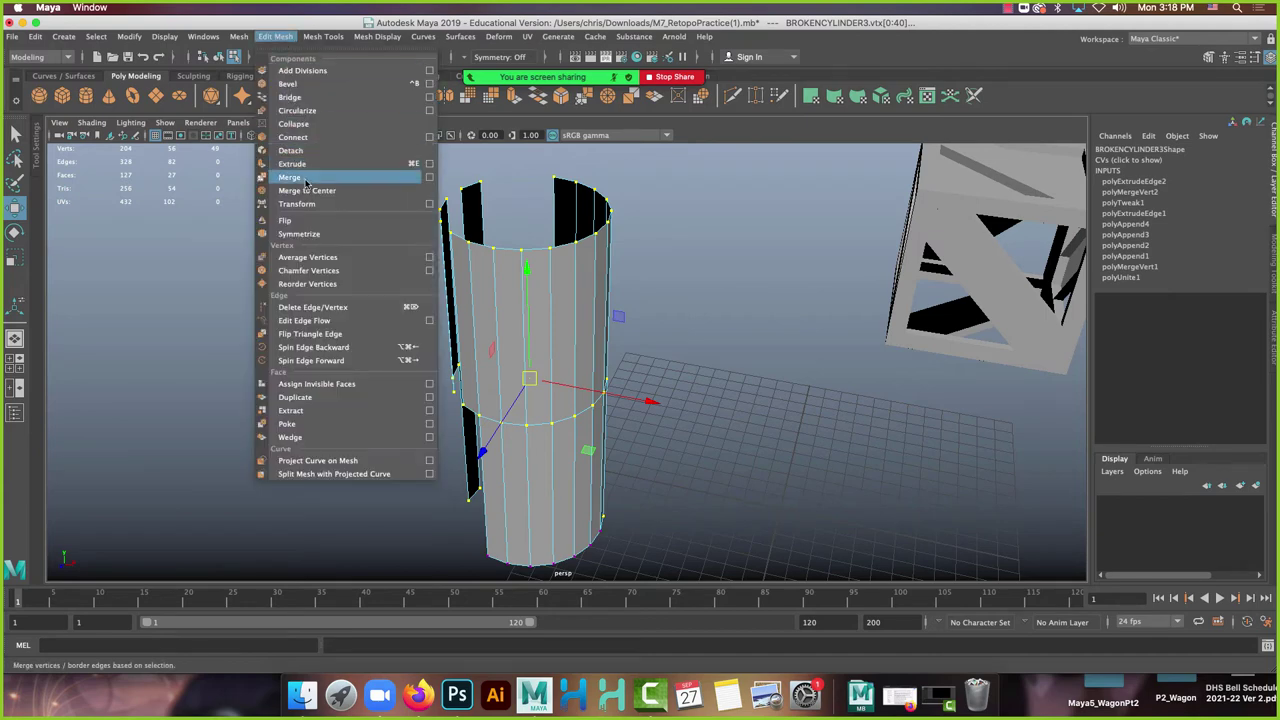
click(308, 184)
alt+drag(374, 237, 471, 343)
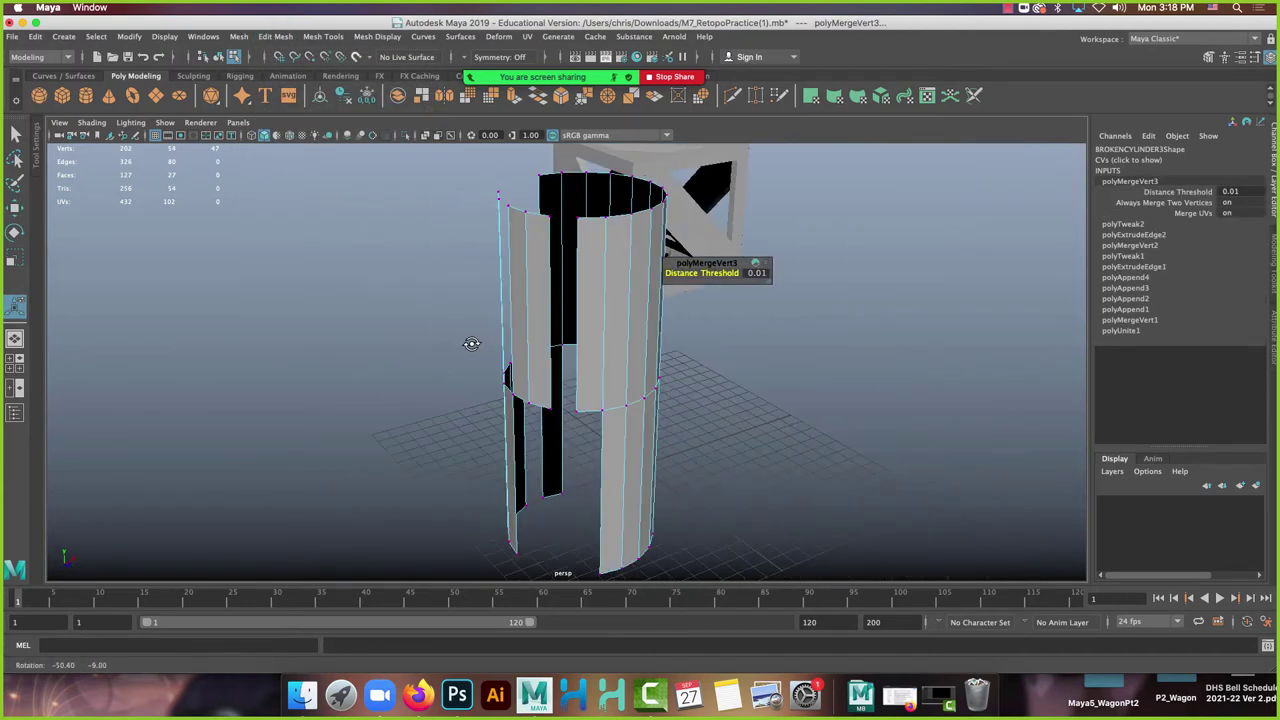
right_drag(602, 270, 655, 232)
alt+drag(655, 232, 338, 396)
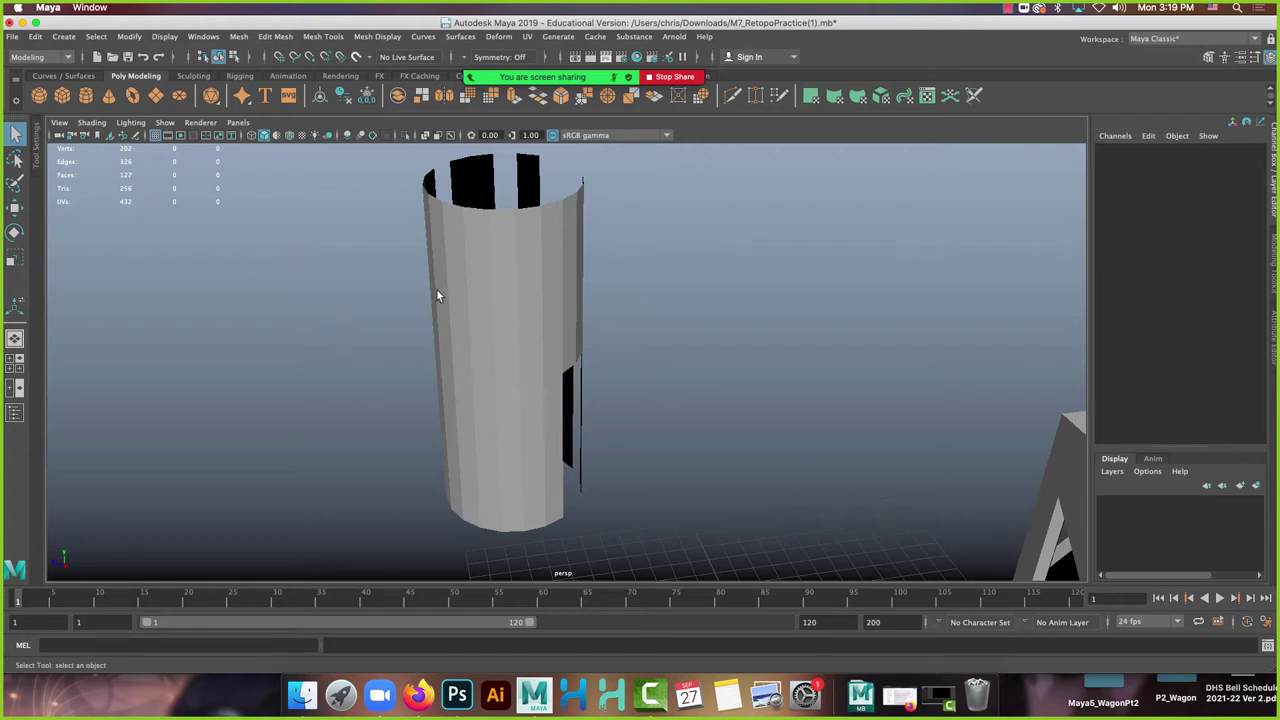
alt+drag(437, 289, 642, 386)
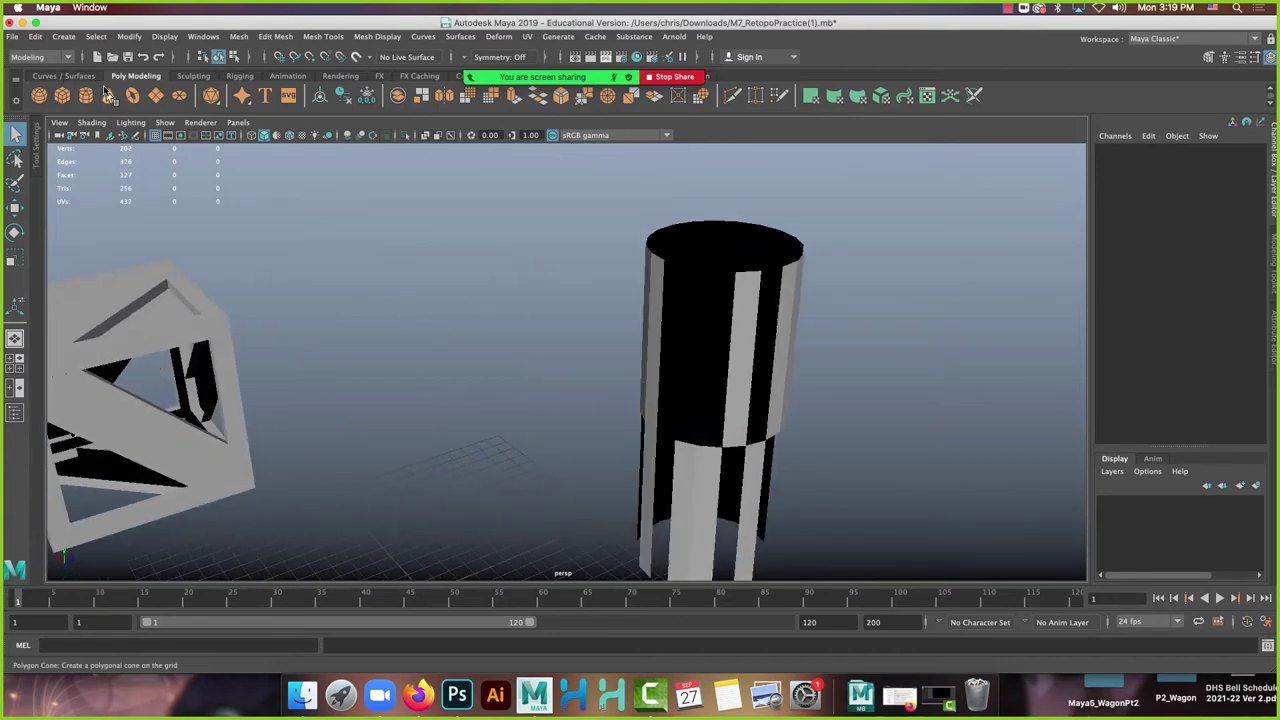
Open M7_RetopoPractice.mb from Recent Files without saving the cylinder scene.
click(15, 38)
mouse_move(141, 453)
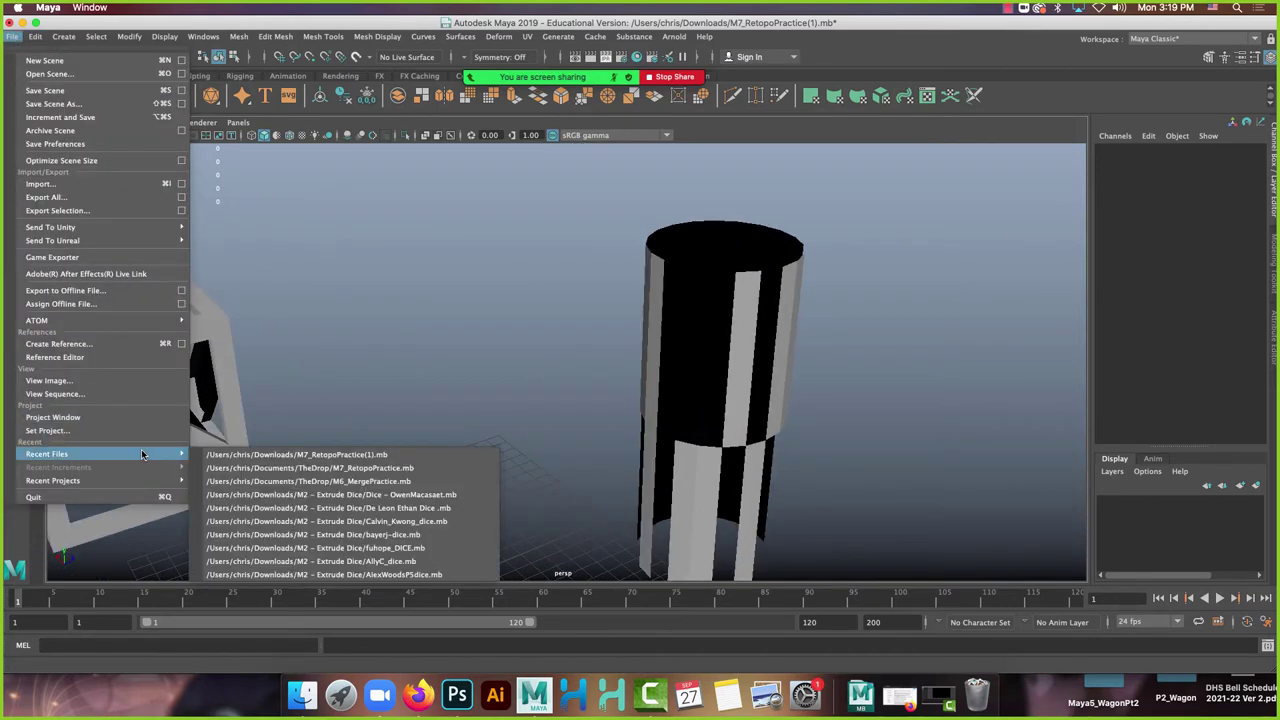
click(413, 474)
click(634, 350)
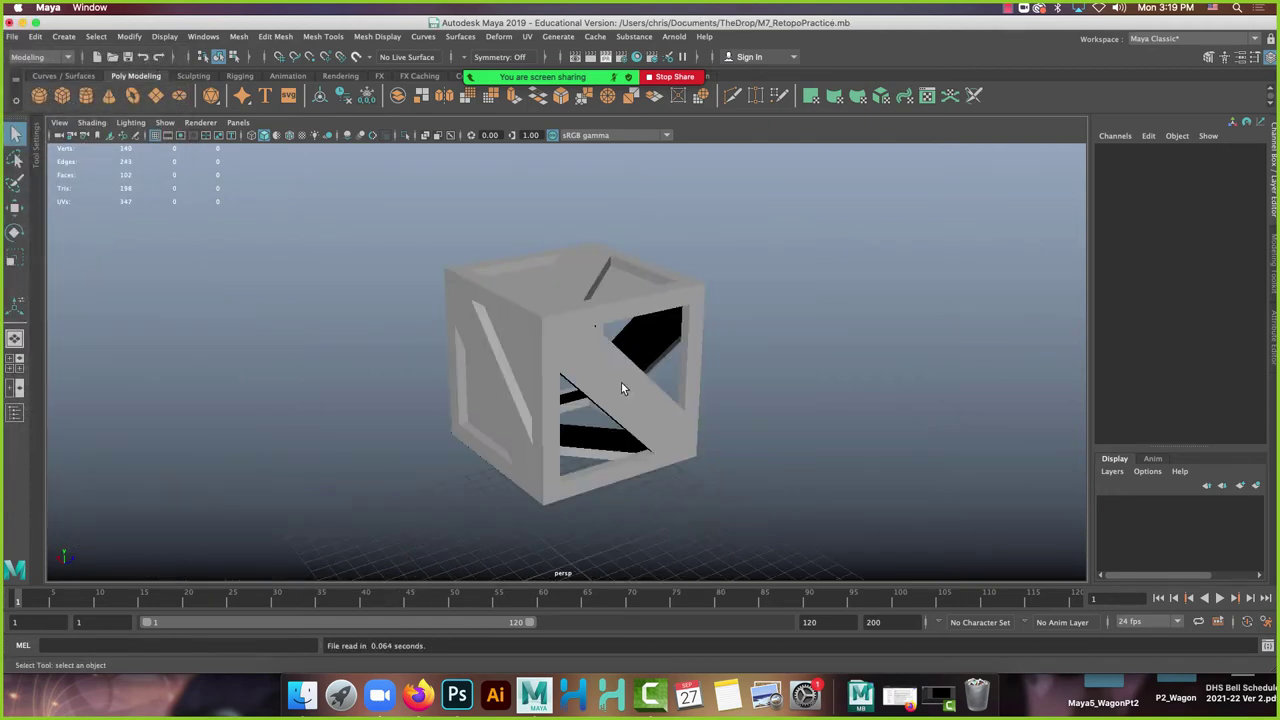
Frame the crate in the viewport and select it.
scroll(622, 381, down, 3)
scroll(600, 395, up, 10)
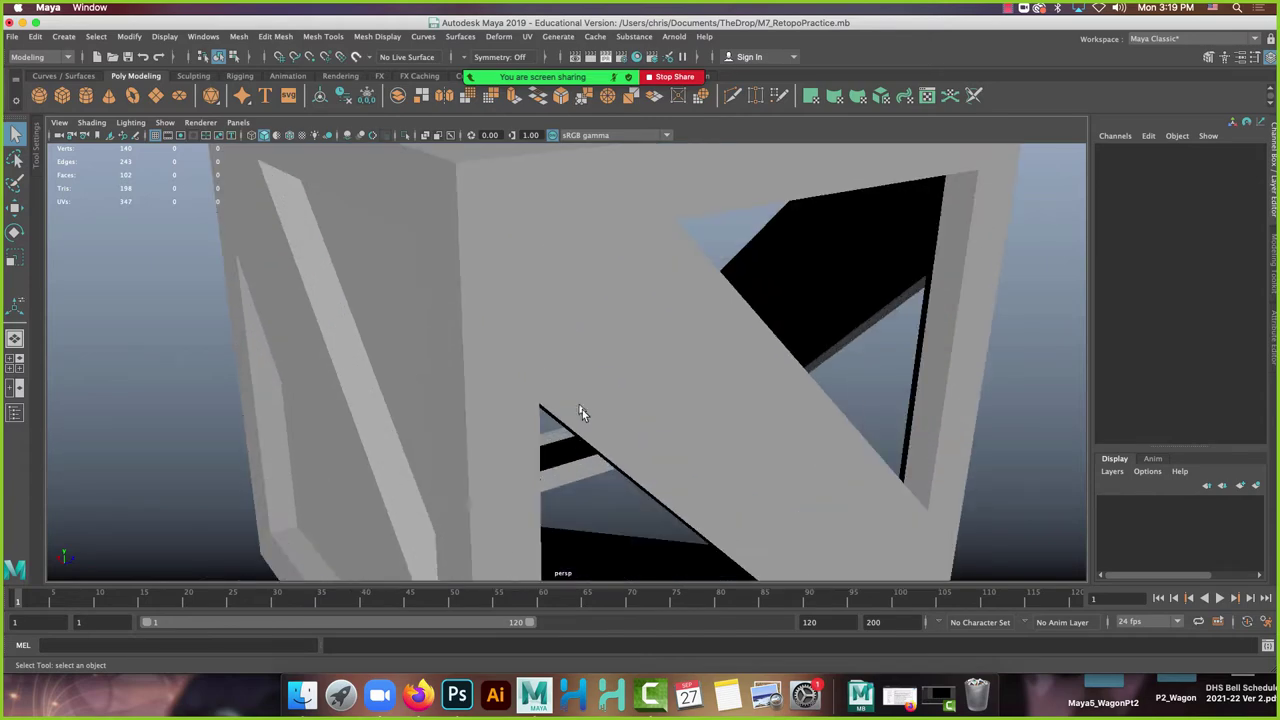
scroll(752, 472, down, 5)
alt+drag(723, 449, 563, 429)
scroll(482, 385, down, 5)
click(517, 323)
alt+drag(517, 323, 313, 300)
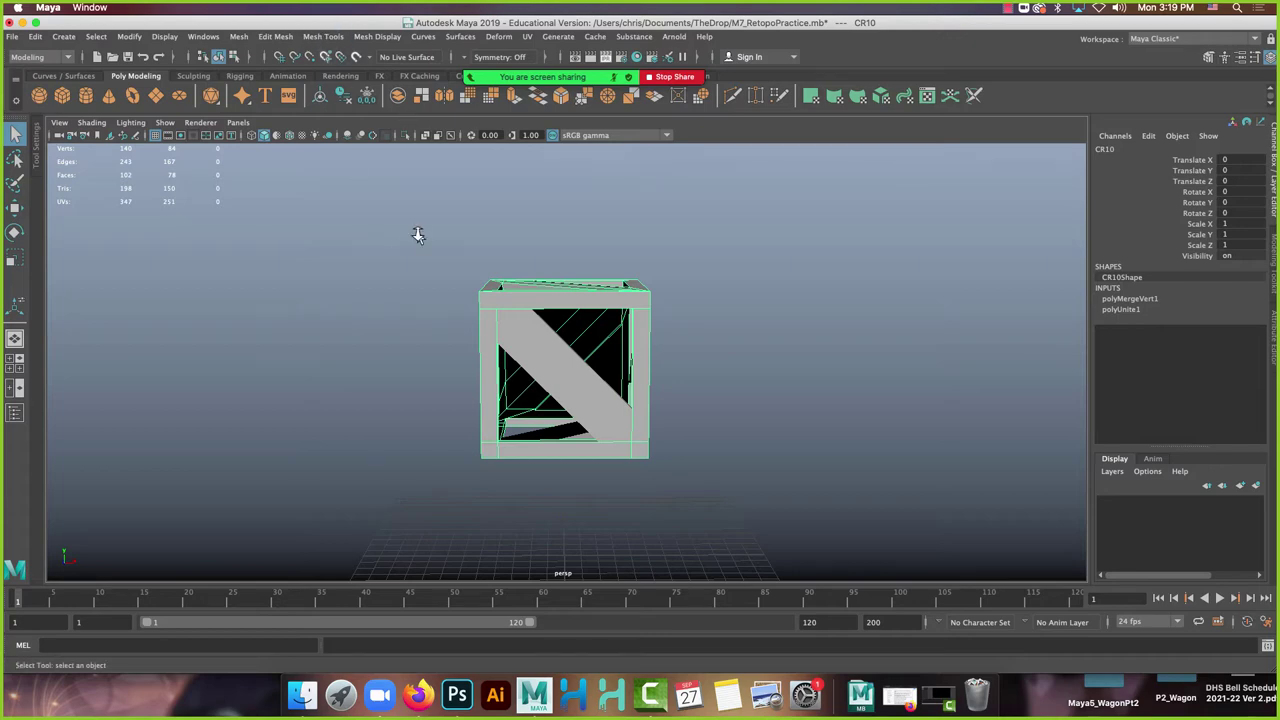
scroll(557, 295, up, 3)
alt+drag(557, 295, 350, 428)
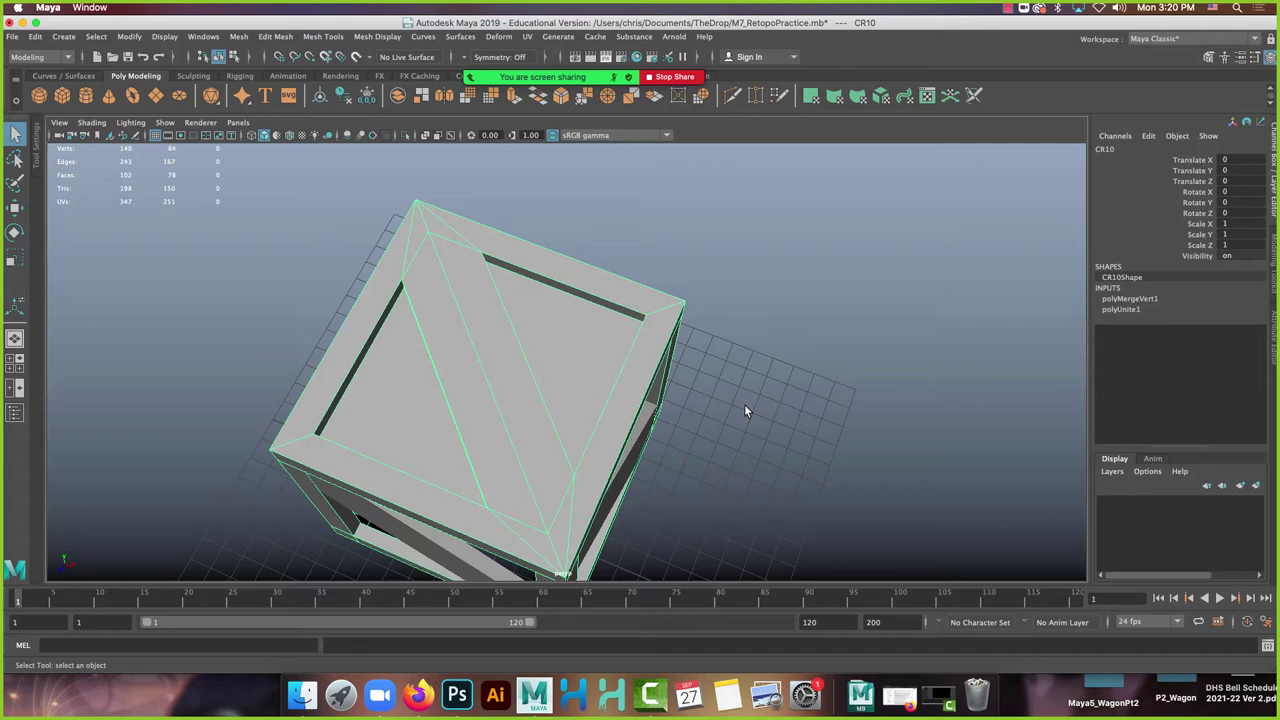
alt+drag(414, 449, 665, 407)
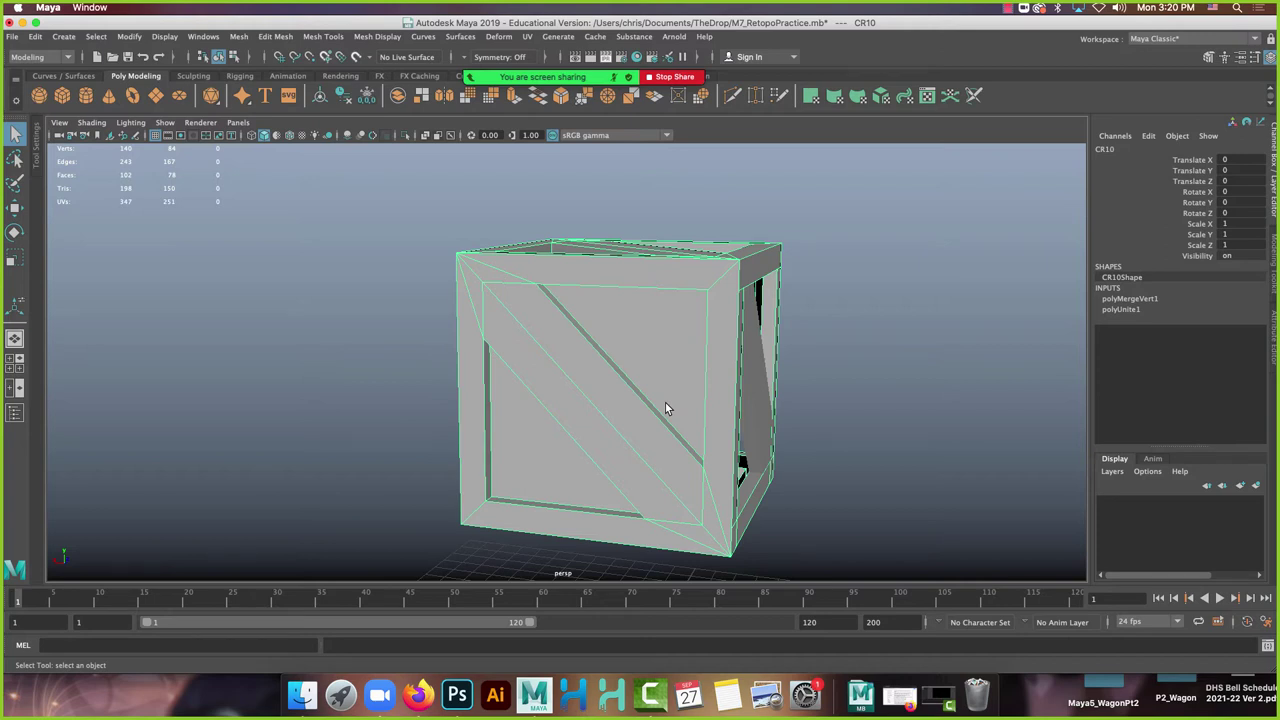
alt+drag(454, 306, 415, 310)
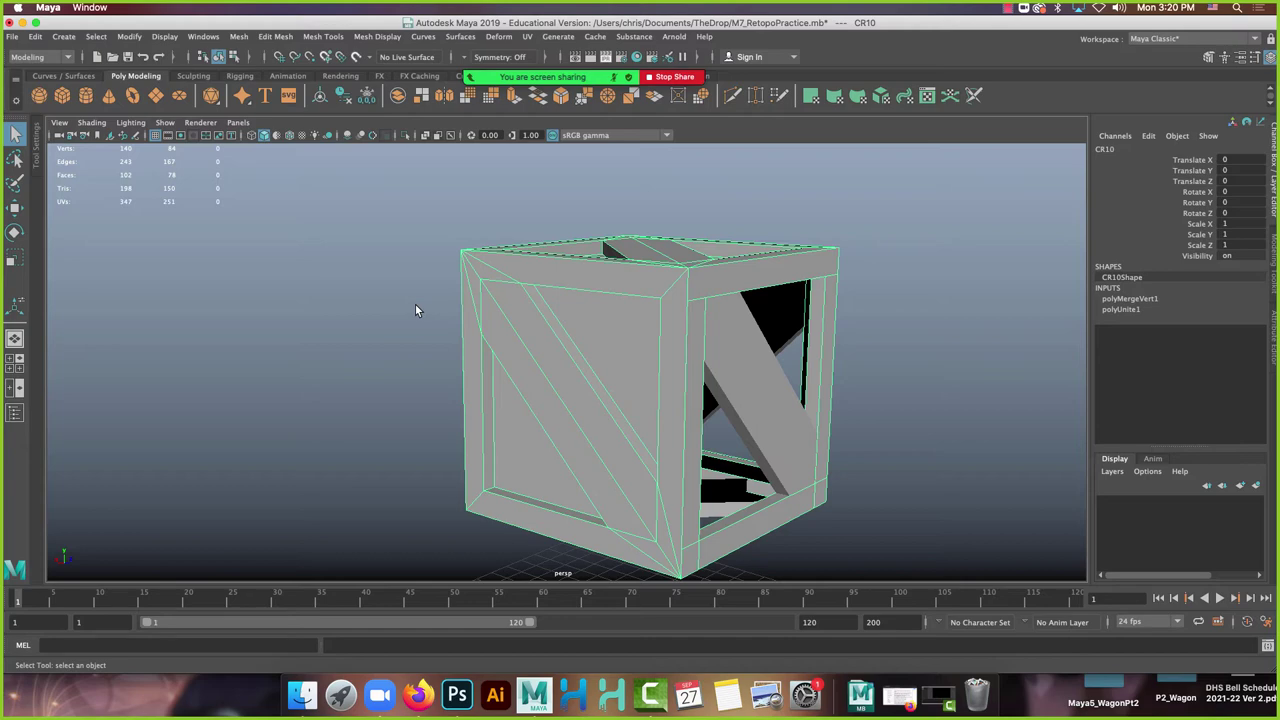
Inspect the diagonal planks CR8_1, CR8_4 and CR8_5, ending with CR8_1 selected.
click(760, 390)
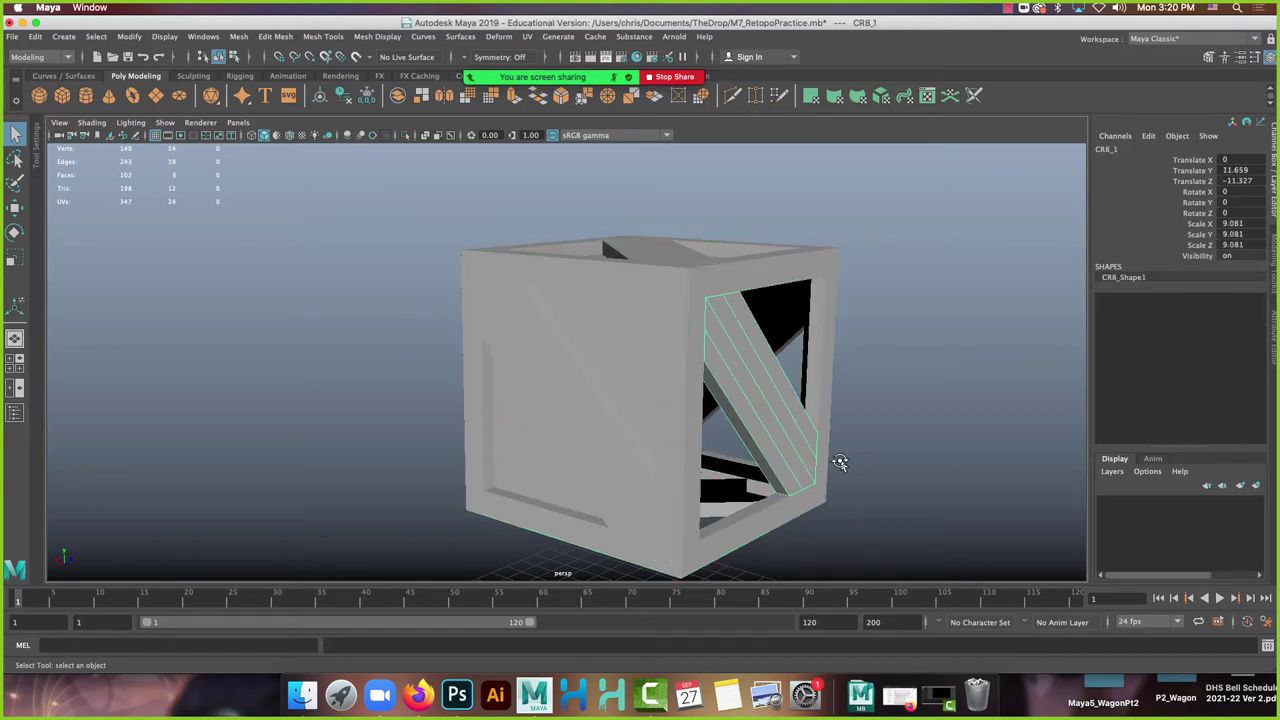
alt+drag(840, 462, 646, 336)
click(664, 470)
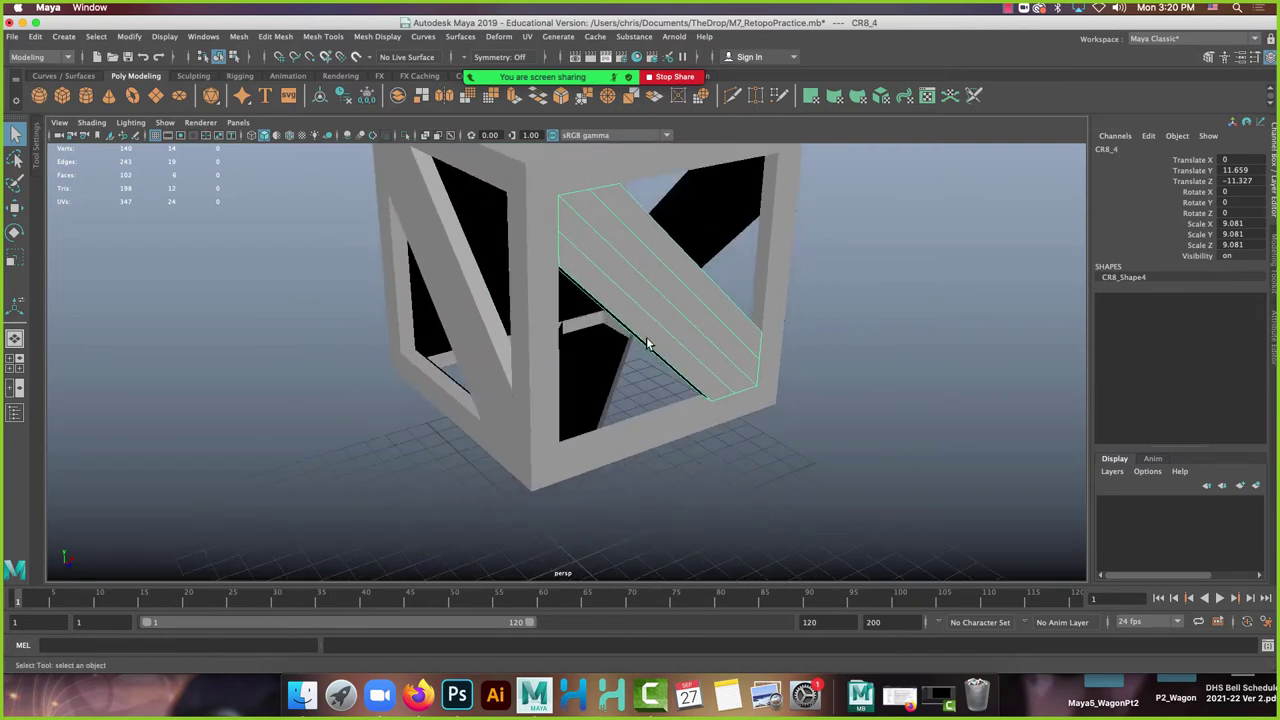
alt+drag(909, 400, 640, 395)
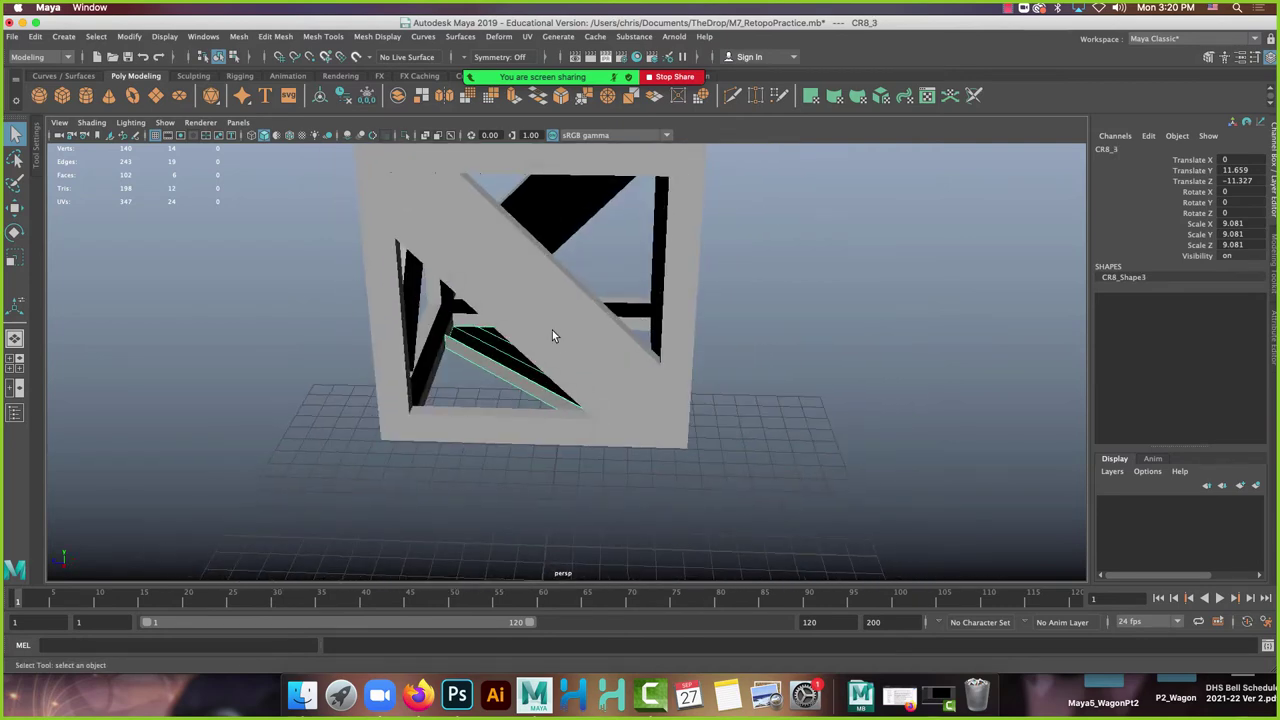
click(552, 332)
alt+drag(516, 438, 588, 334)
click(587, 334)
alt+drag(803, 486, 709, 443)
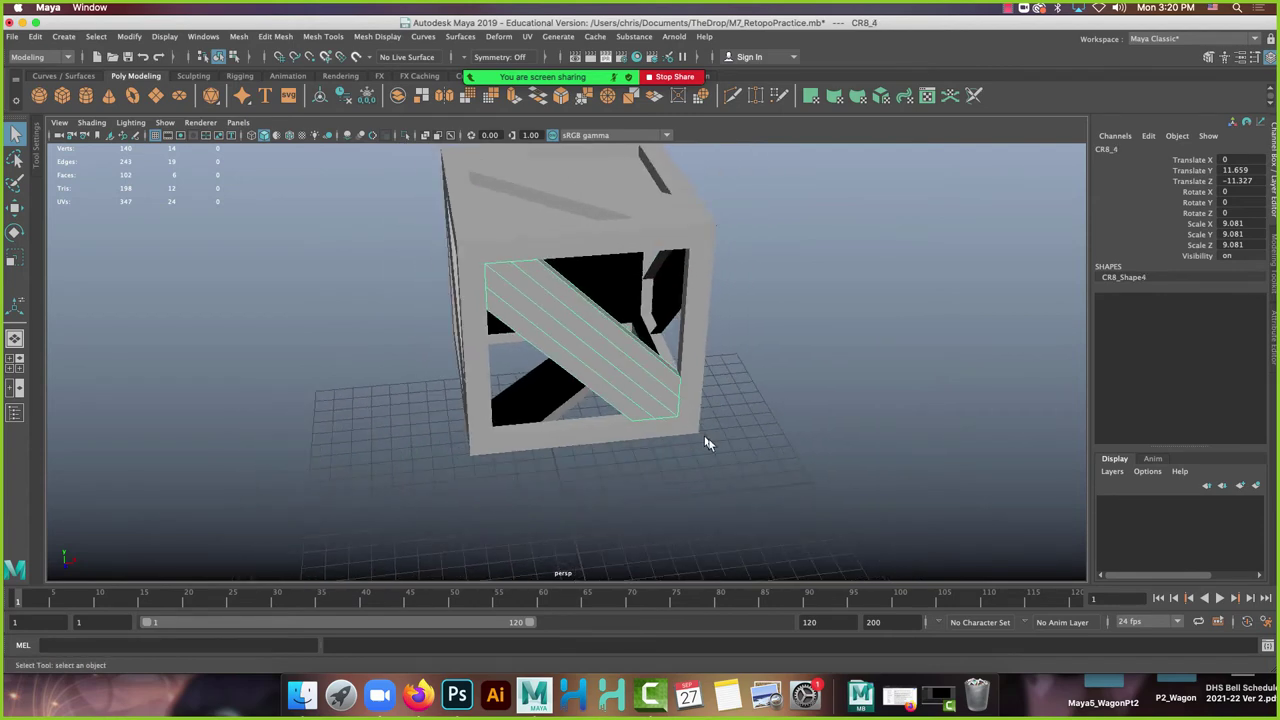
click(779, 500)
click(568, 342)
alt+drag(568, 342, 528, 330)
click(524, 323)
Delete the two stray diagonal edges on plank CR8_1 in edge mode.
right_drag(499, 306, 498, 256)
alt+drag(498, 256, 514, 243)
alt+right_drag(514, 243, 606, 343)
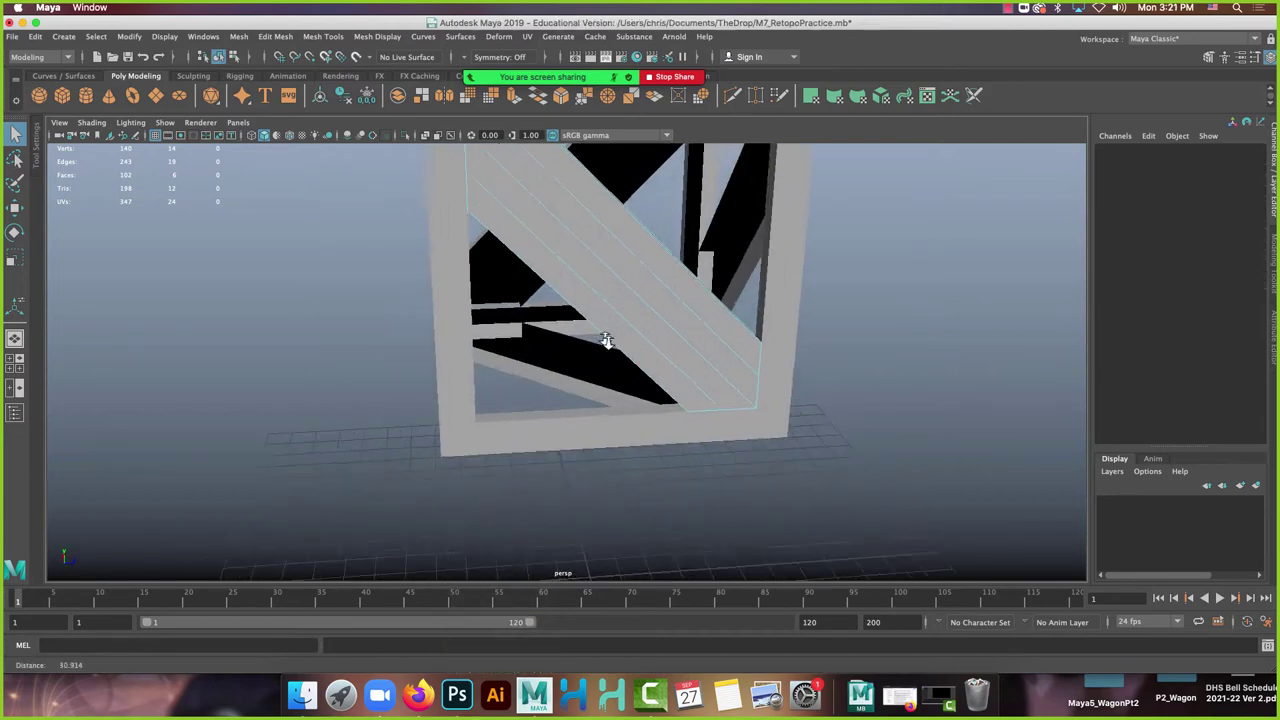
alt+drag(606, 343, 514, 317)
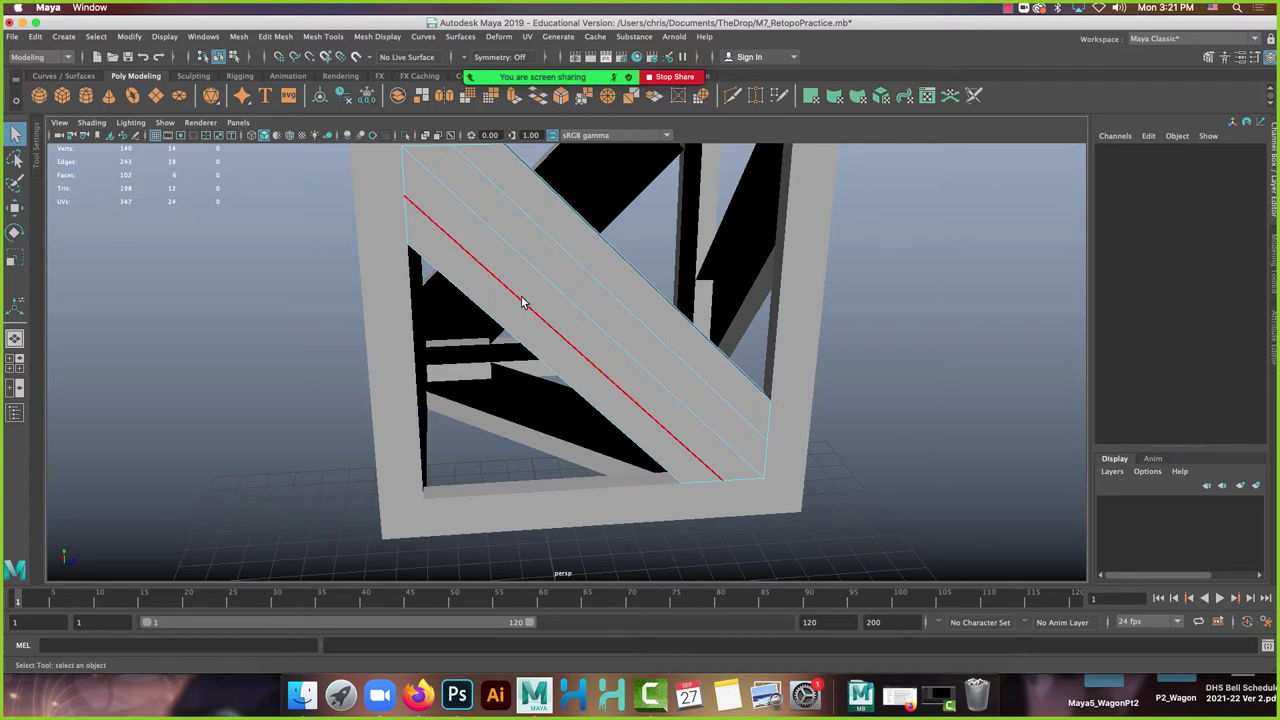
click(521, 302)
key(Delete)
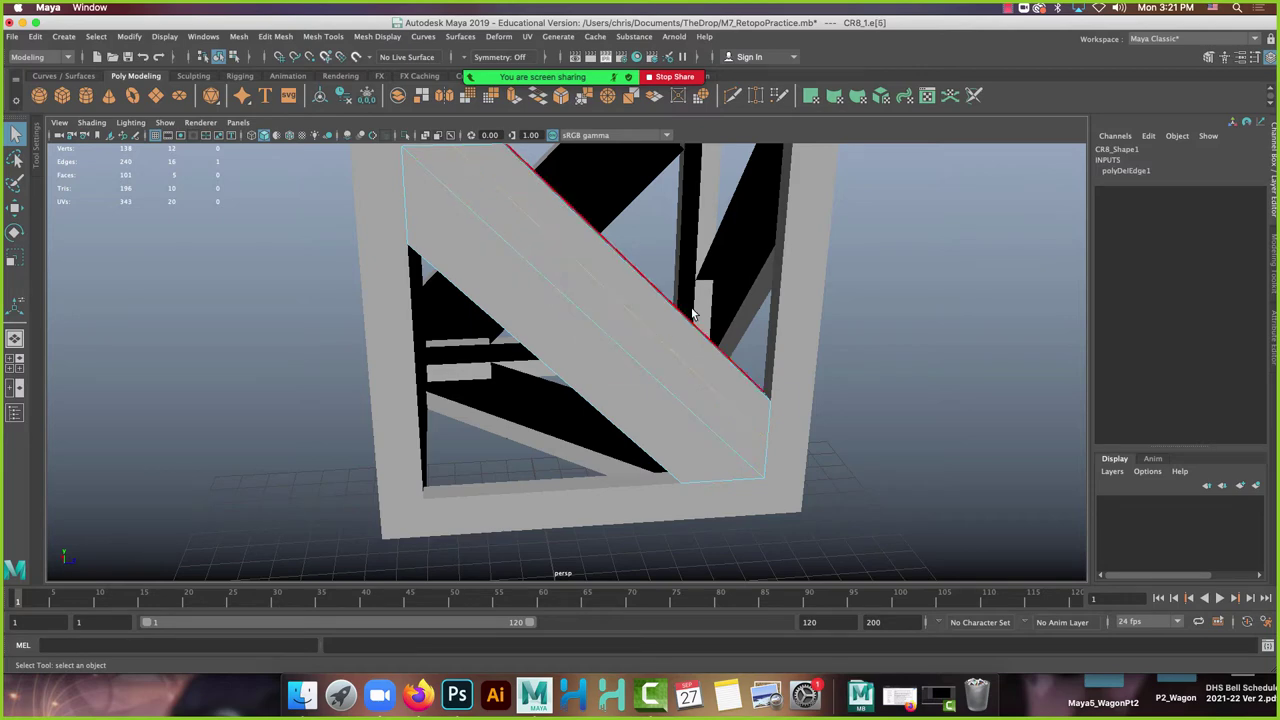
key(Delete)
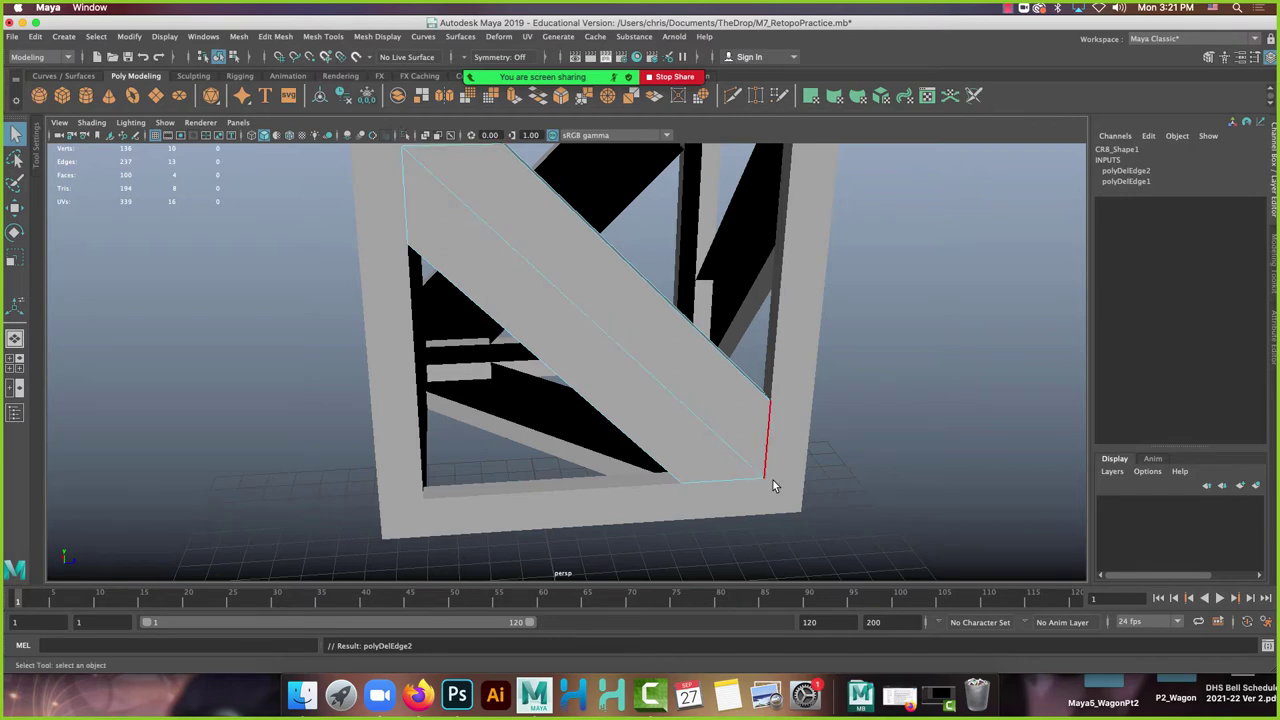
Delete the stray diagonal edge on CR8_5, then return to object mode with F8.
alt+drag(773, 486, 604, 419)
click(591, 248)
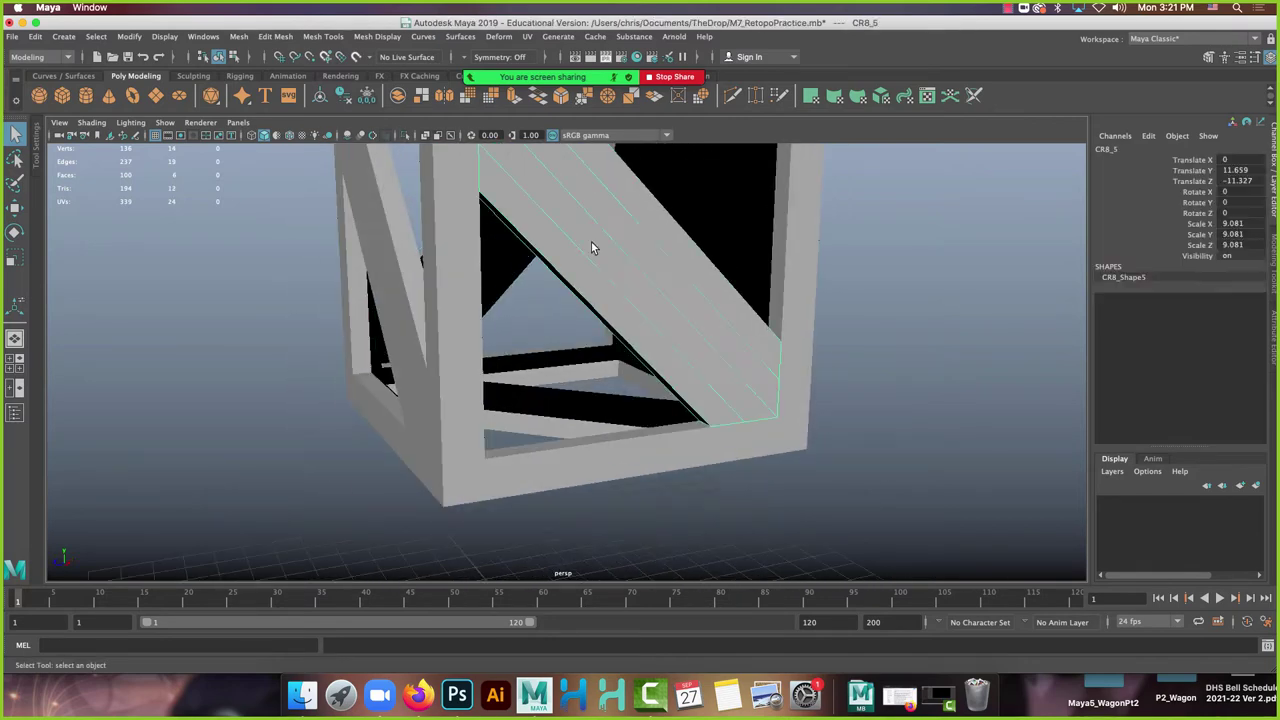
right_drag(591, 242, 586, 203)
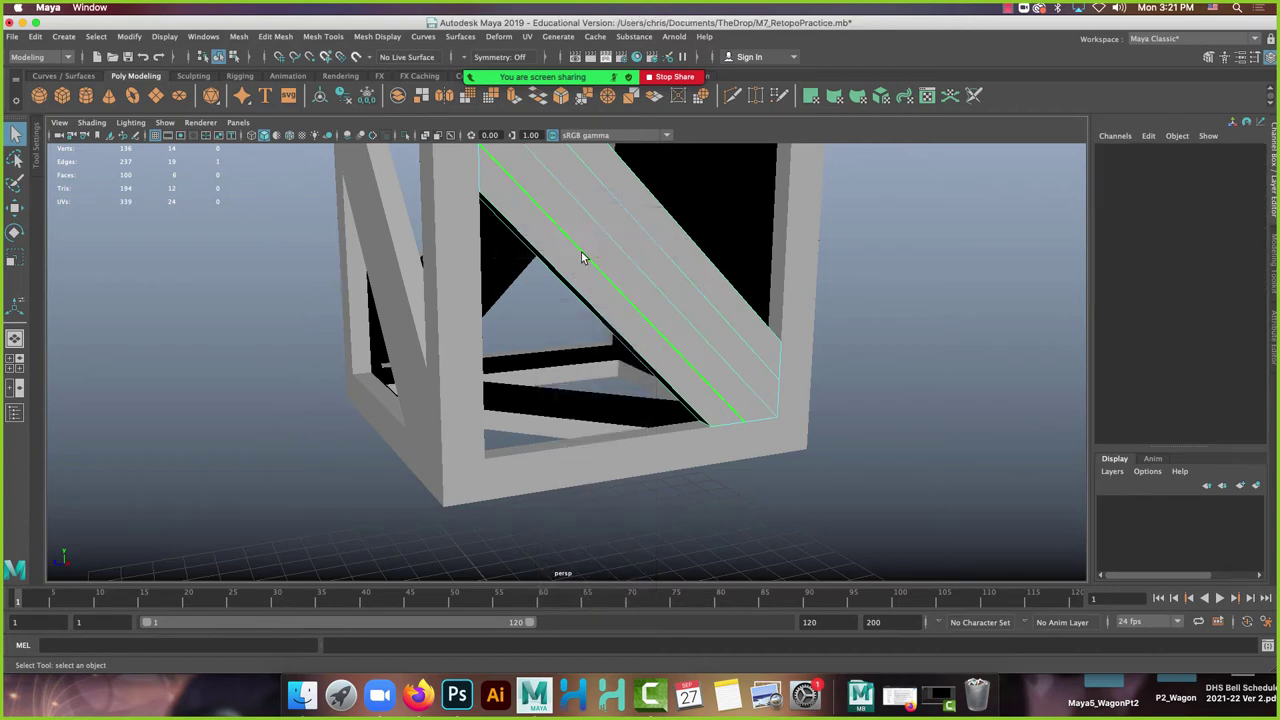
click(641, 234)
key(Delete)
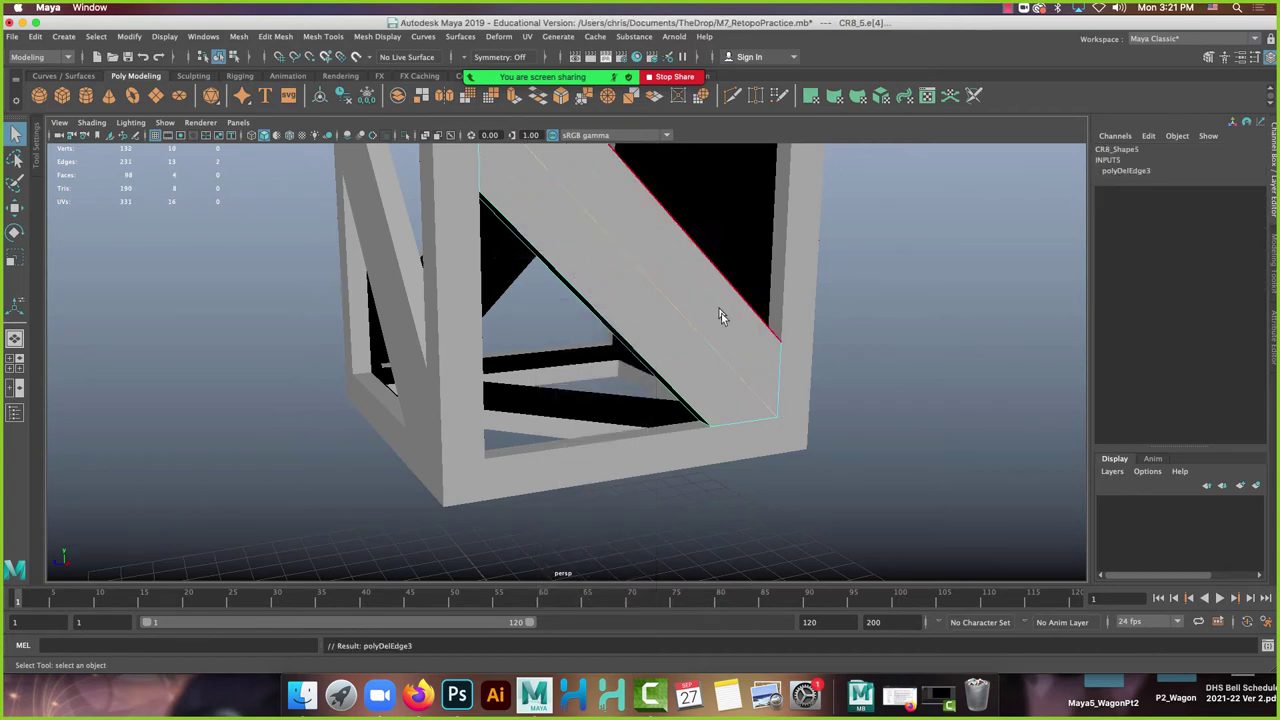
alt+drag(721, 313, 523, 317)
key(F8)
right_drag(583, 257, 623, 417)
alt+drag(623, 417, 638, 312)
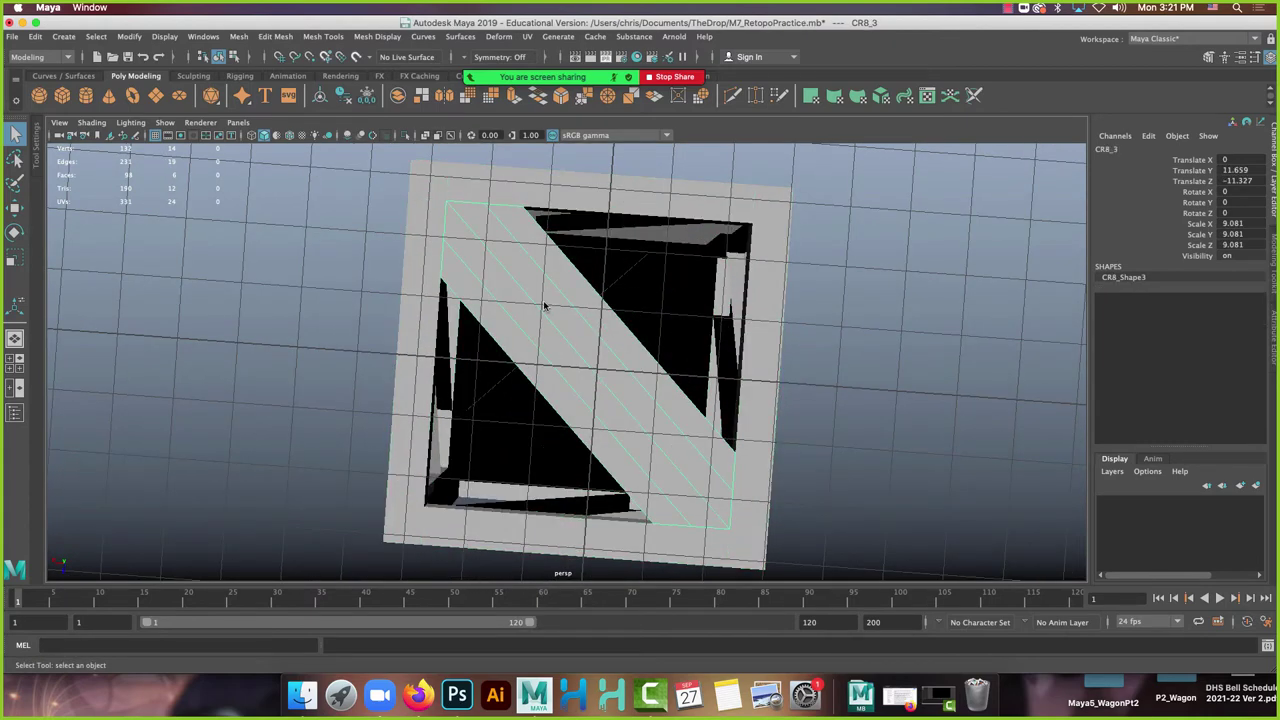
Remove the diagonal edge on CR8_3 with Edit Mesh > Delete Edge/Vertex.
right_drag(543, 306, 545, 340)
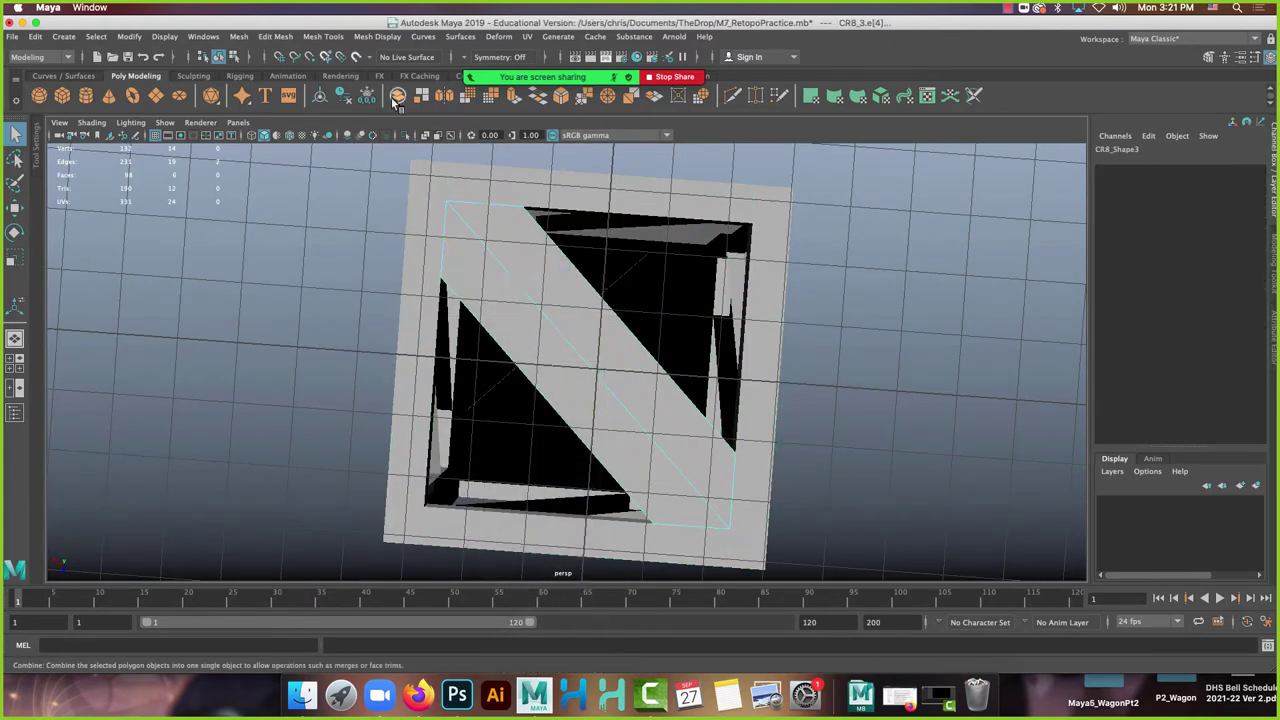
click(276, 36)
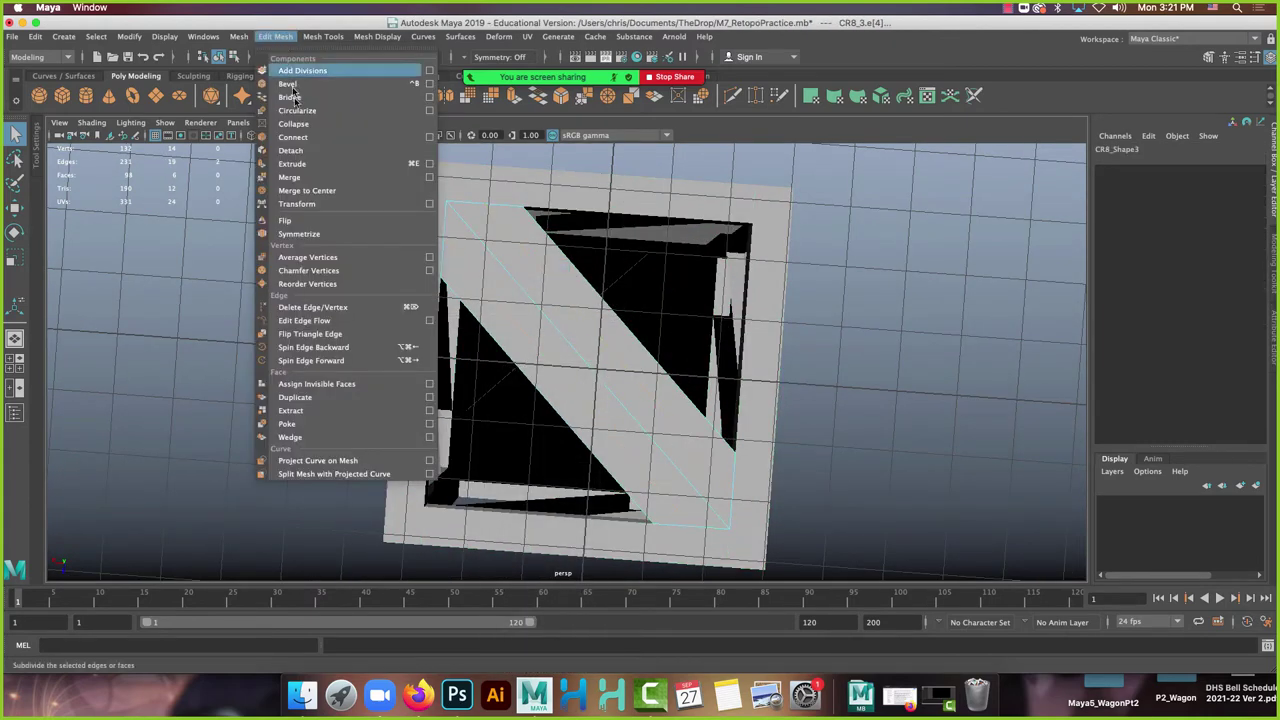
click(340, 307)
Delete the stray edge on the diagonal bar CR8_4.
alt+drag(369, 297, 668, 316)
click(668, 316)
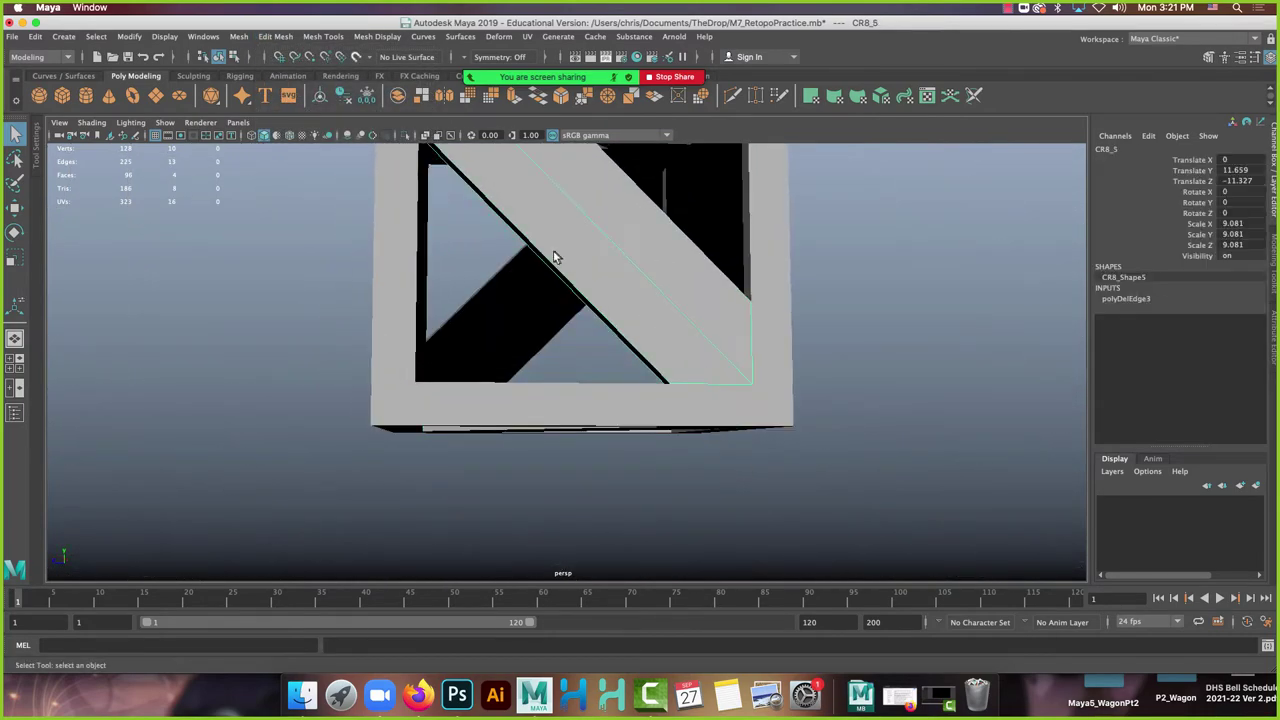
alt+drag(554, 257, 534, 325)
right_drag(586, 229, 586, 185)
click(655, 235)
alt+drag(655, 234, 548, 257)
key(Delete)
Select CR8_1, a lower strut, CR8_4 and CR8_6 and combine them into one mesh.
click(600, 268)
click(655, 300)
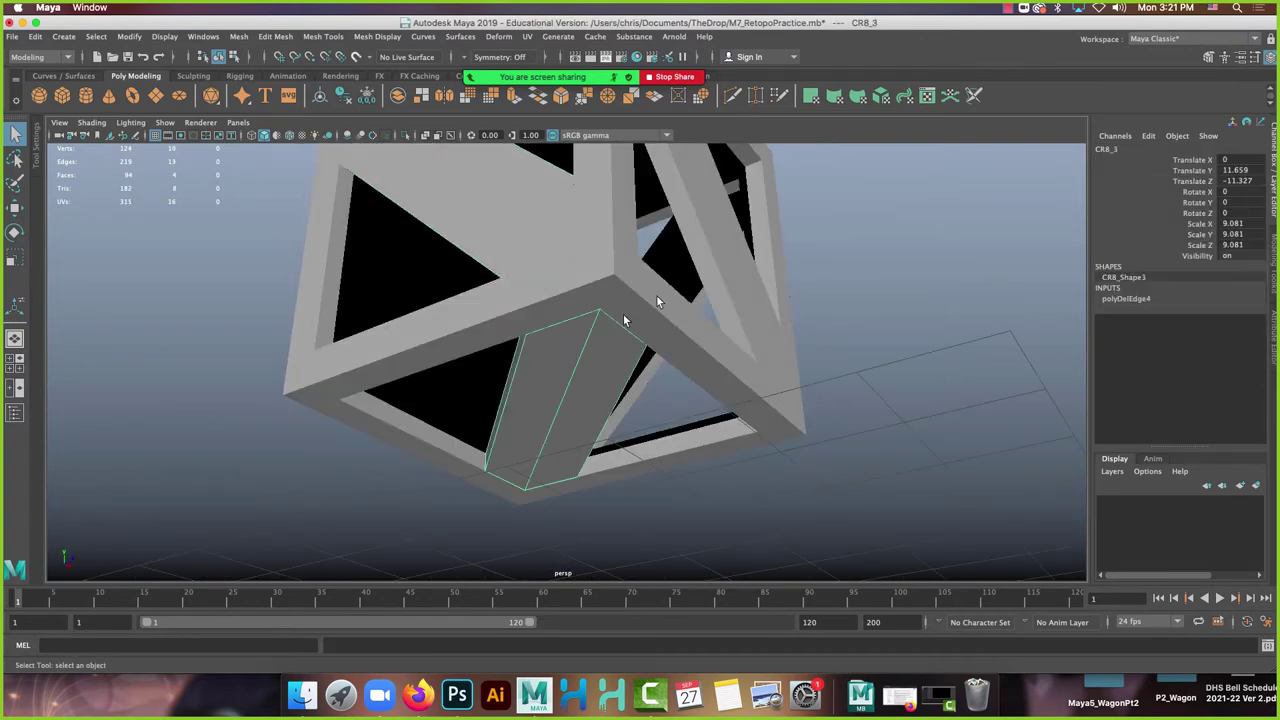
click(719, 251)
click(654, 373)
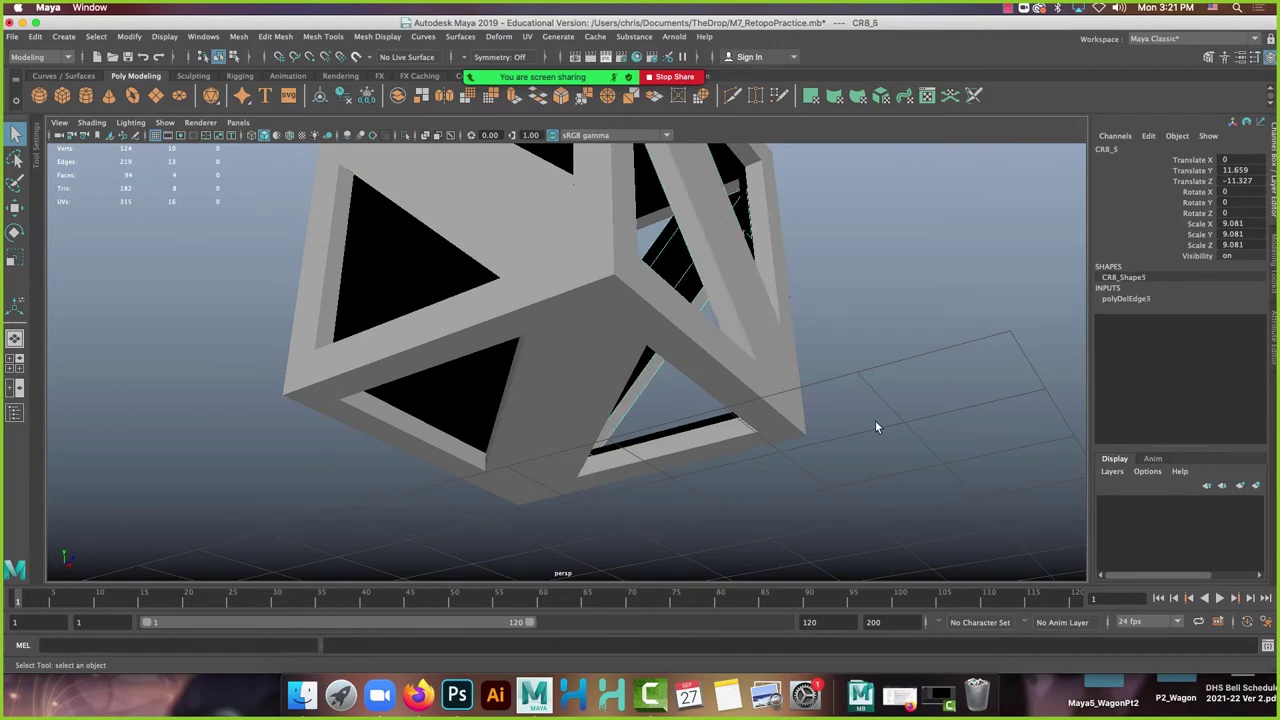
alt+drag(875, 420, 603, 256)
key(a)
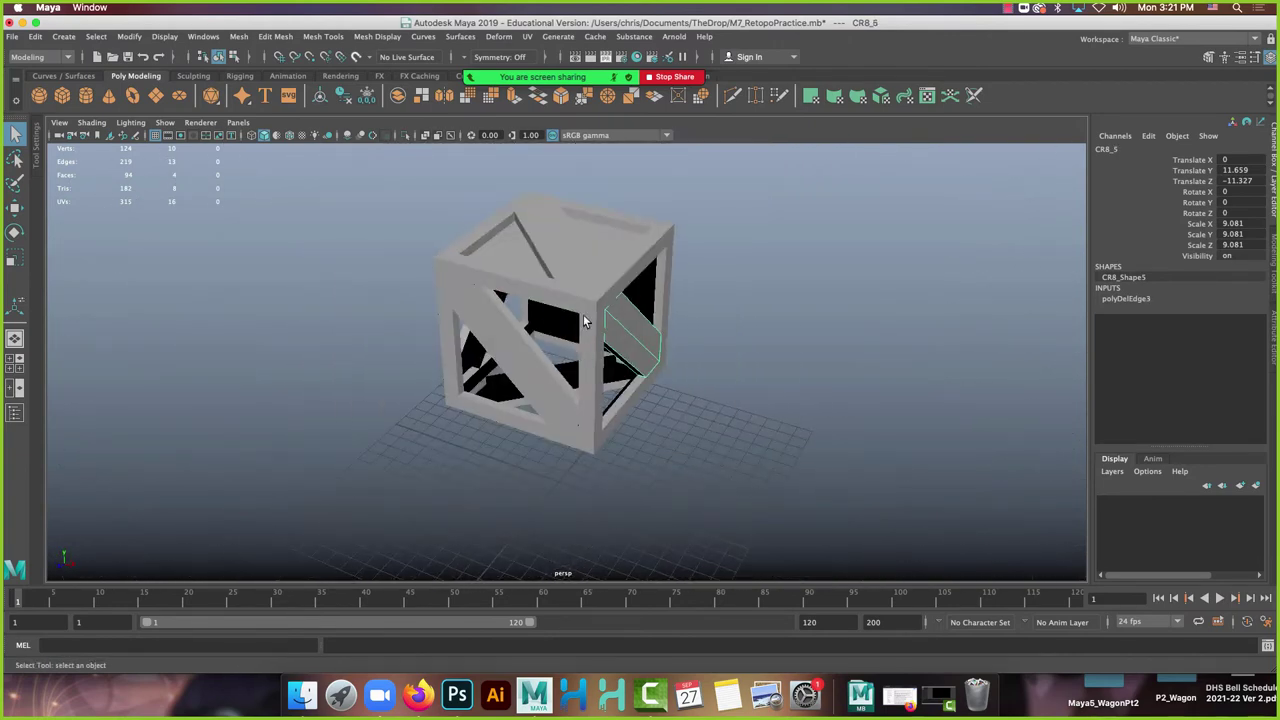
right_drag(603, 256, 440, 196)
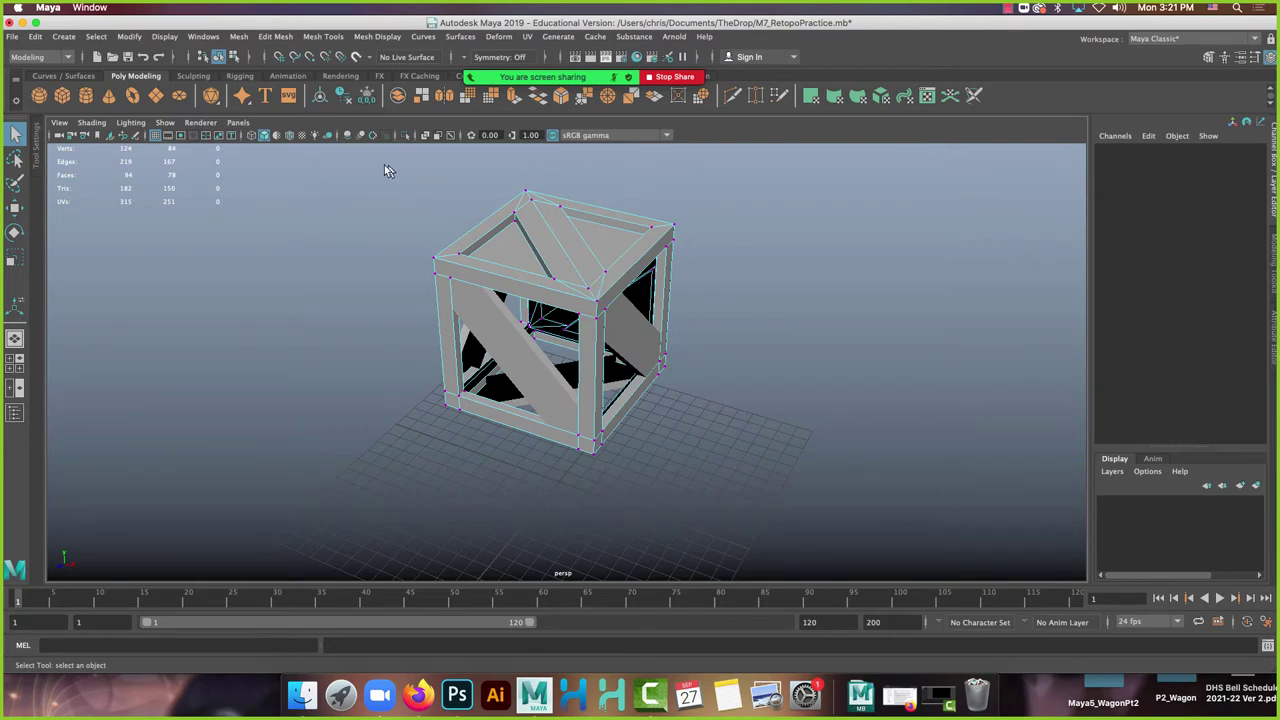
Merge all overlapping vertices of the combined cage.
drag(384, 165, 895, 530)
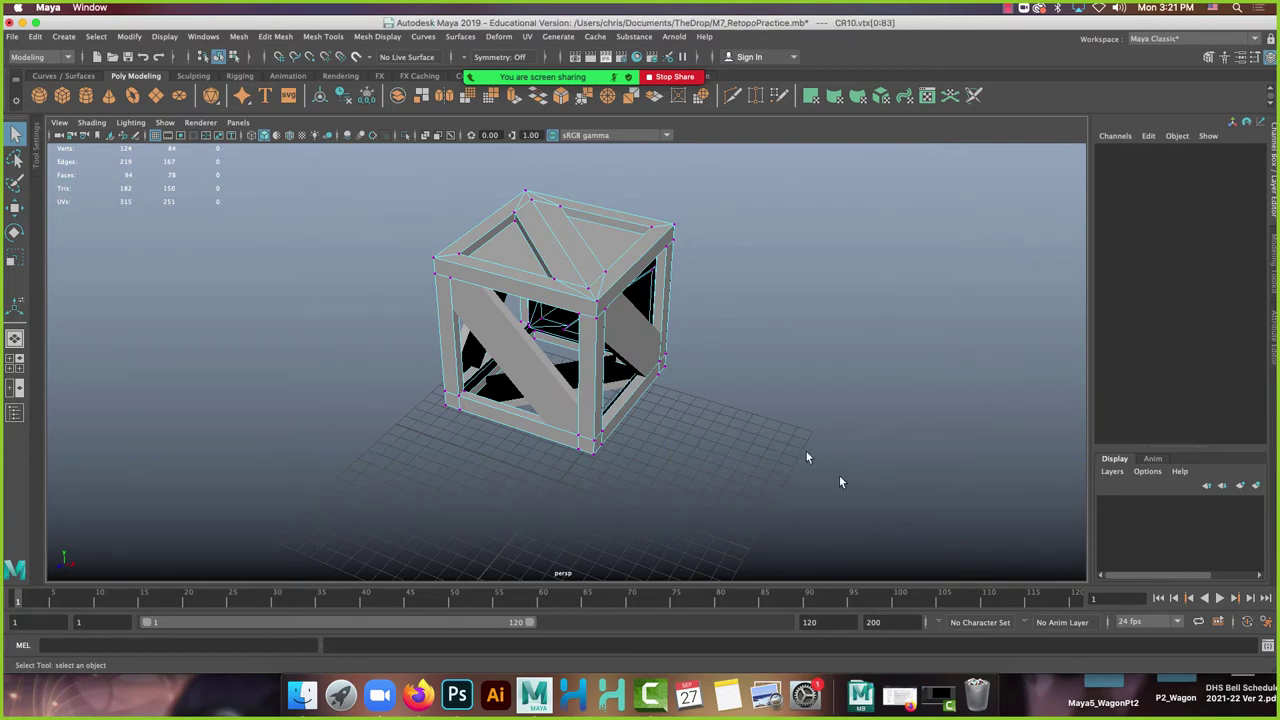
click(275, 38)
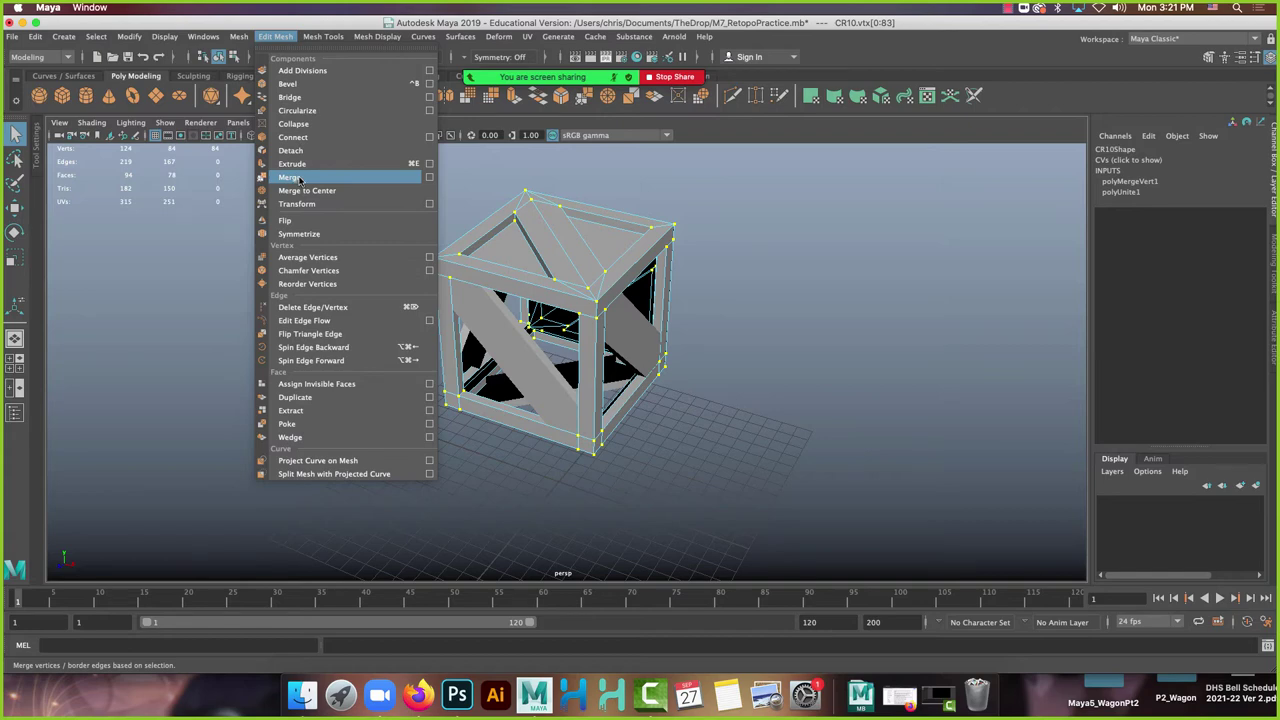
click(290, 177)
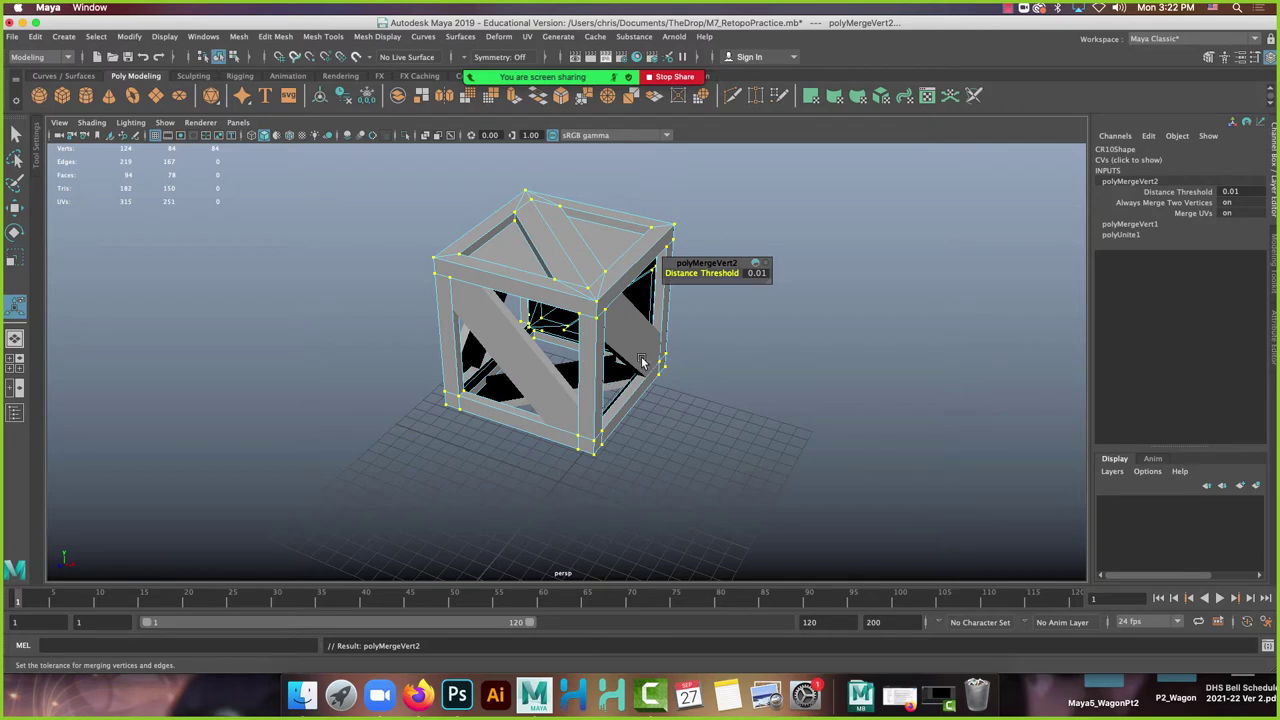
scroll(505, 229, up, 5)
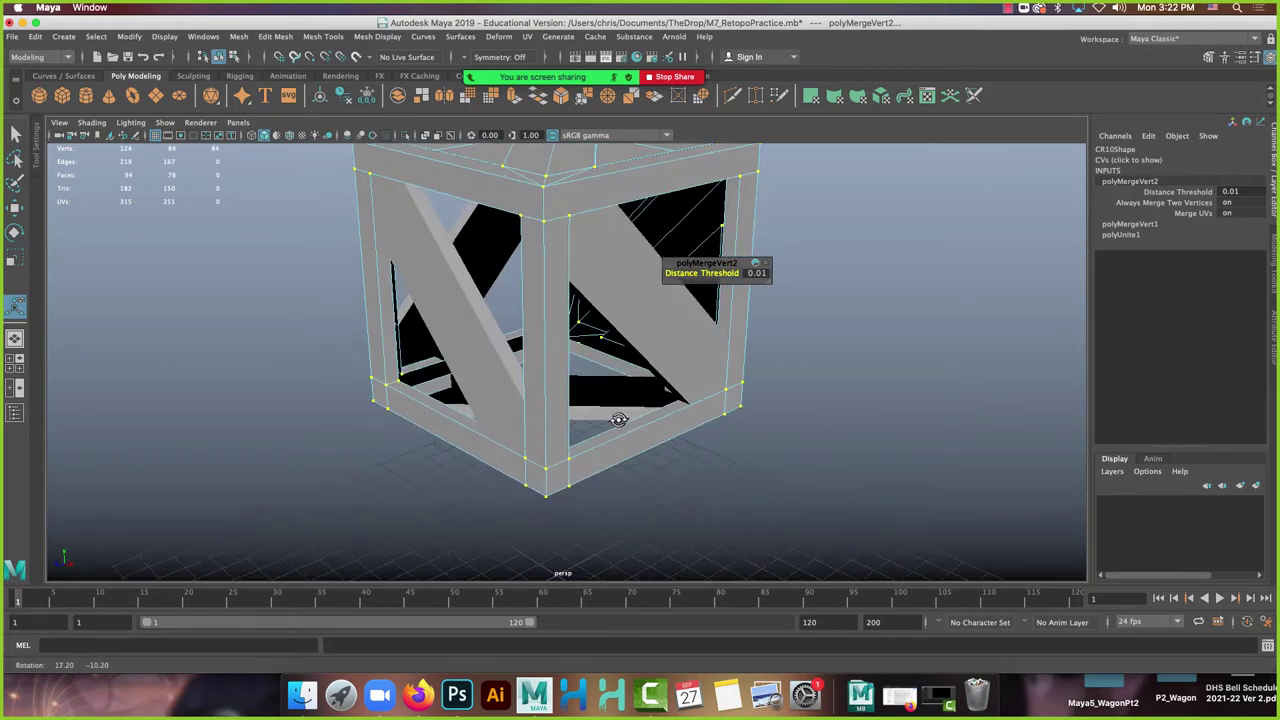
Combine struts CR8_5, CR8_4, CR8_1 and the crate top into one mesh, CR8_6.
right_drag(583, 220, 614, 196)
click(601, 252)
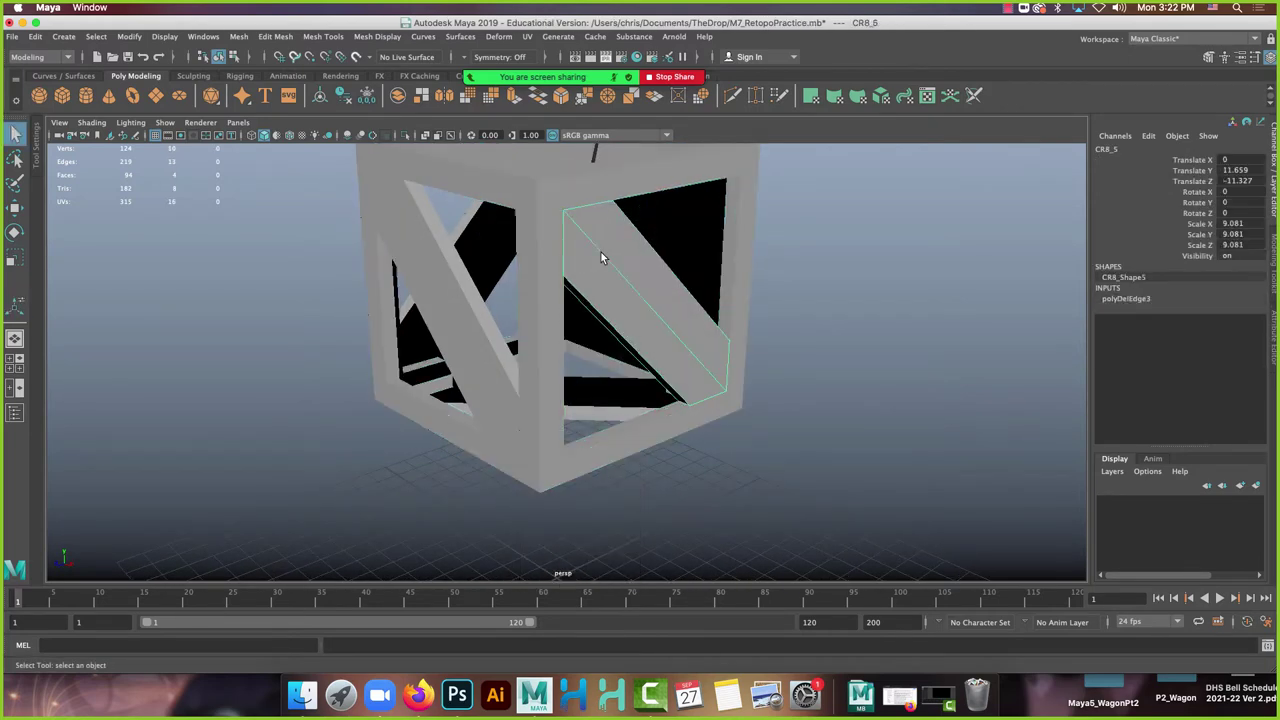
scroll(570, 268, down, 5)
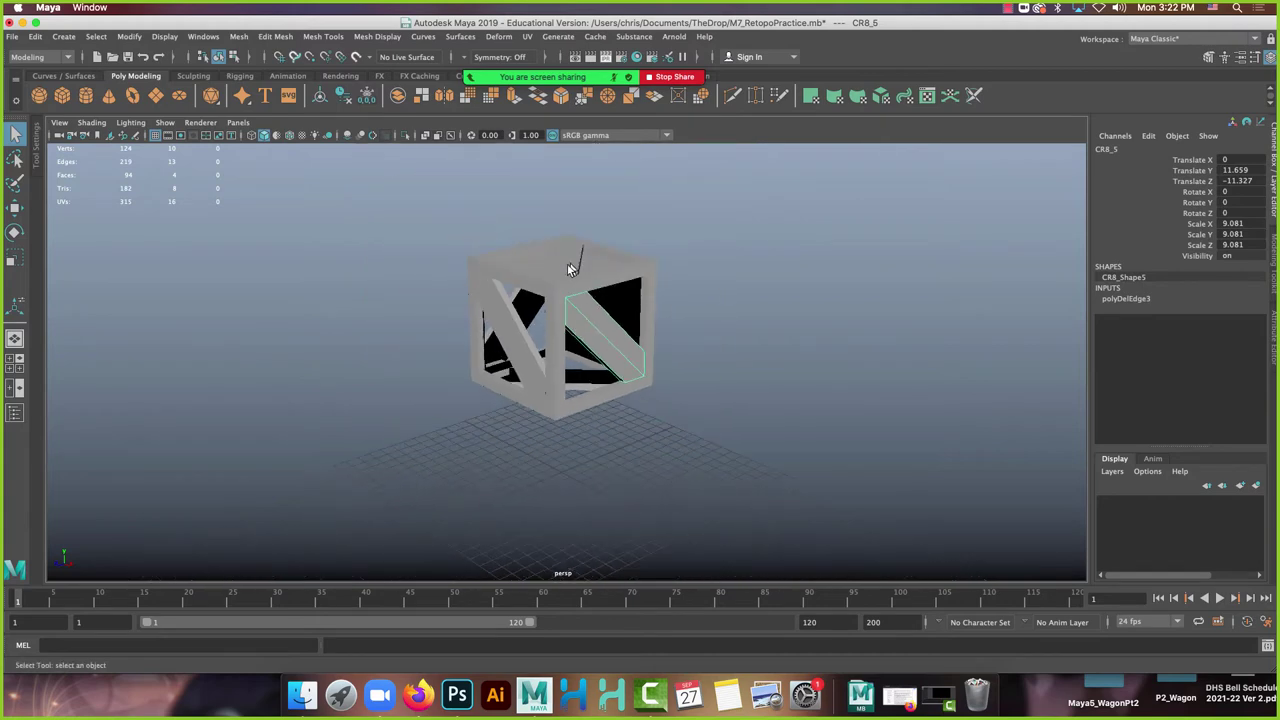
click(516, 343)
alt+drag(516, 343, 570, 390)
alt+drag(412, 364, 647, 442)
click(514, 354)
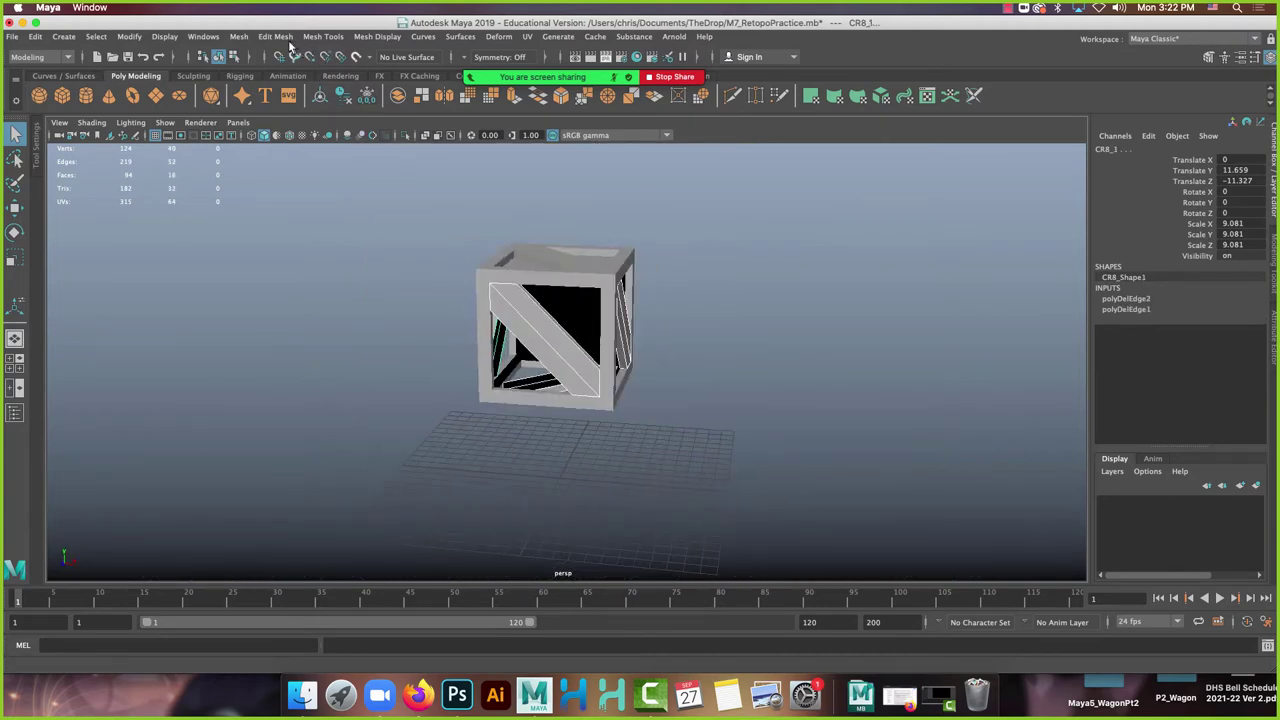
click(238, 36)
click(266, 84)
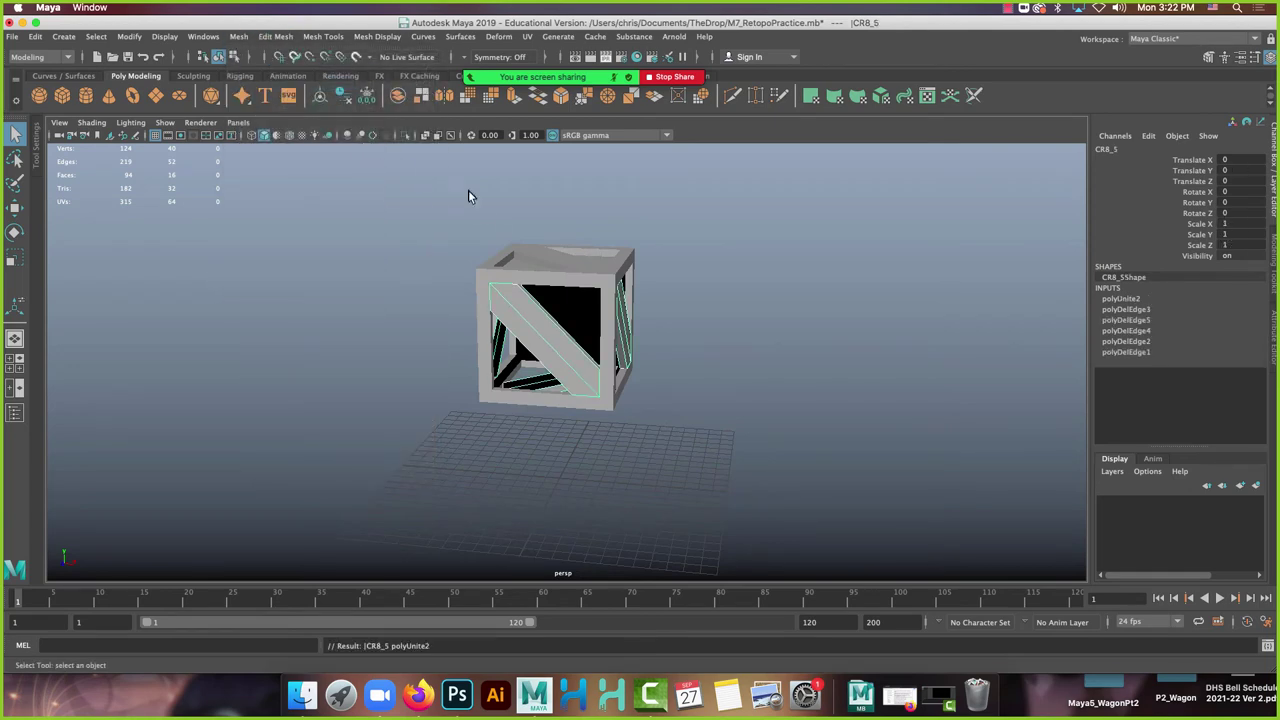
shift+click(540, 265)
key(g)
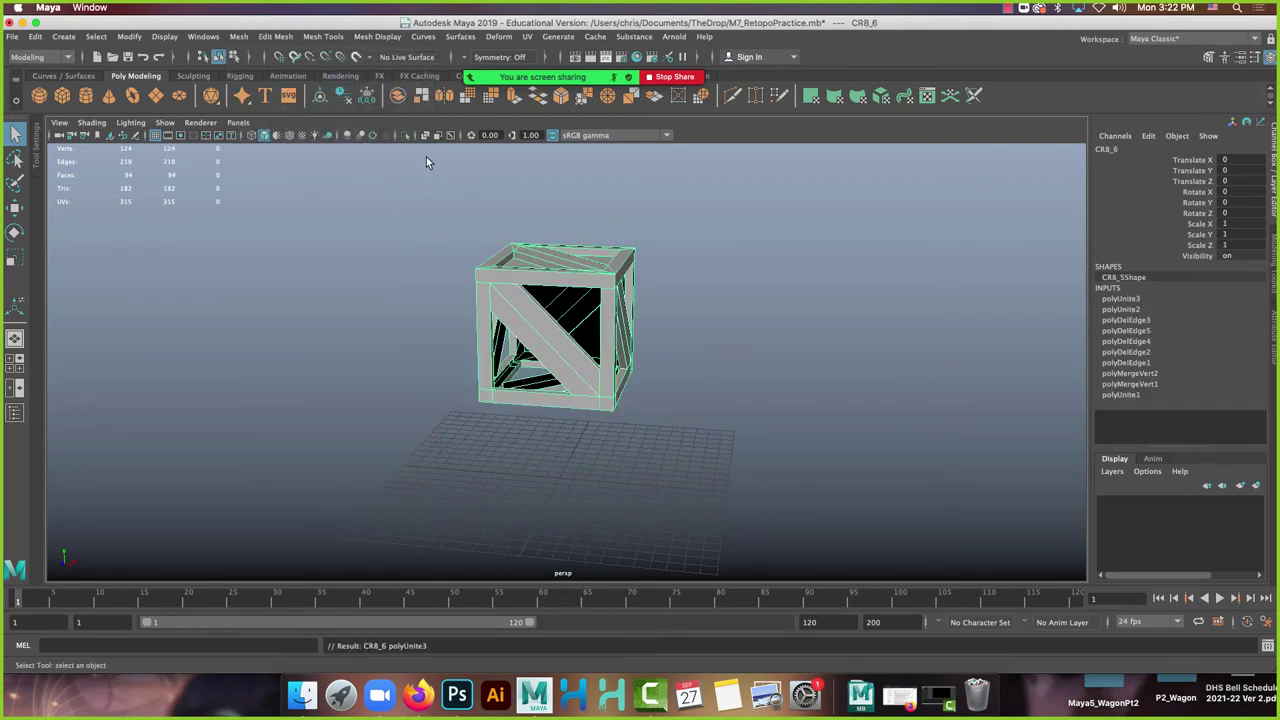
Select all crate vertices and merge at 0.01 threshold, reducing 124 vertices to 116.
alt+drag(562, 251, 475, 350)
right_drag(571, 273, 394, 215)
drag(391, 211, 749, 509)
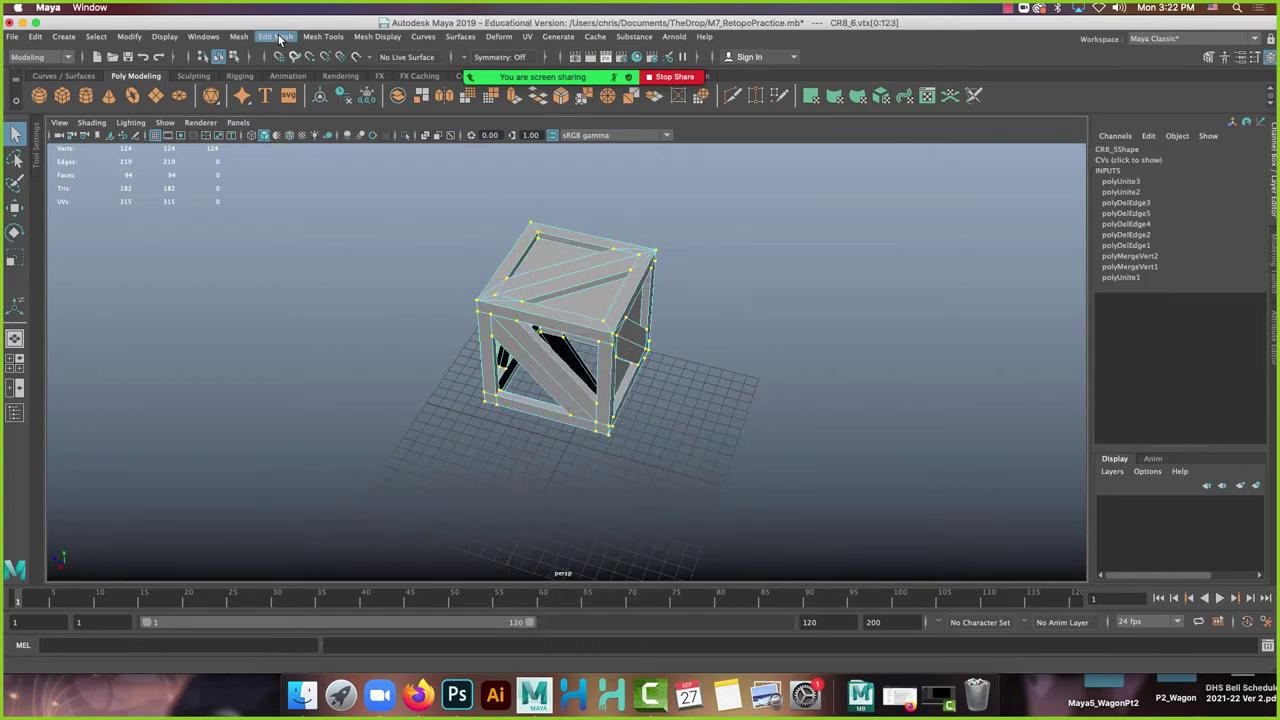
click(278, 37)
click(317, 179)
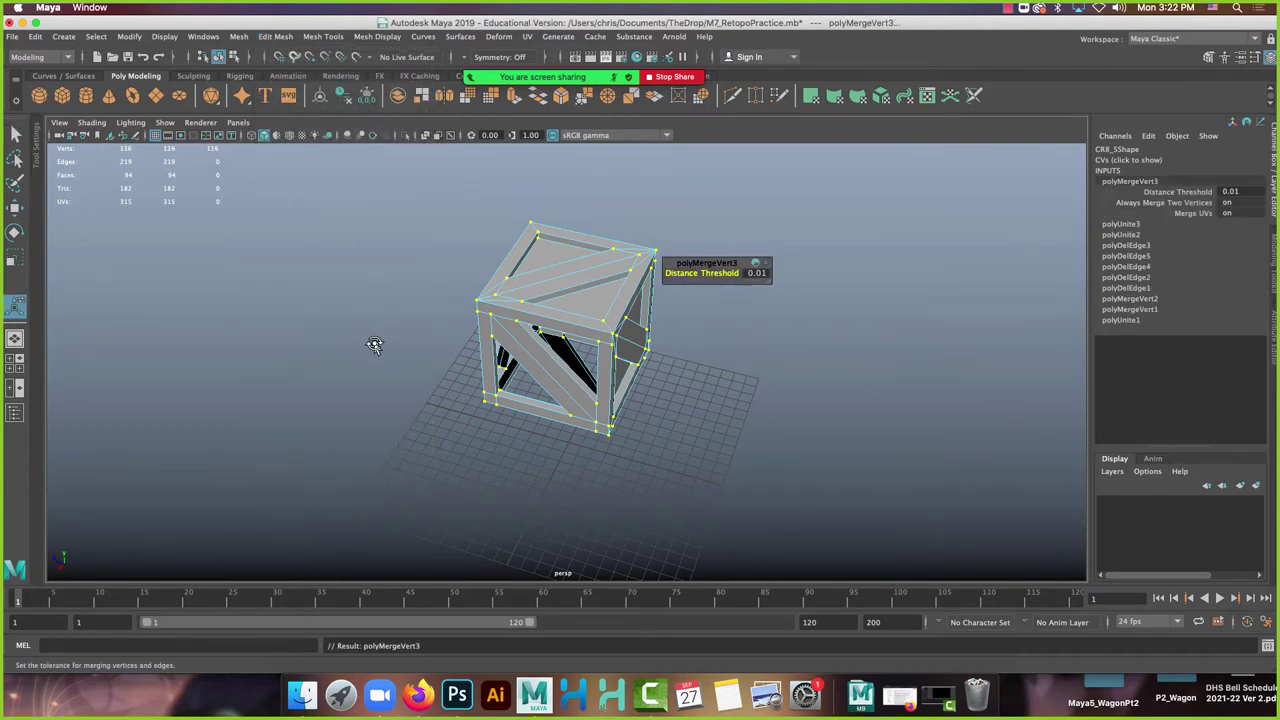
alt+drag(374, 345, 500, 345)
alt+right_drag(500, 345, 557, 371)
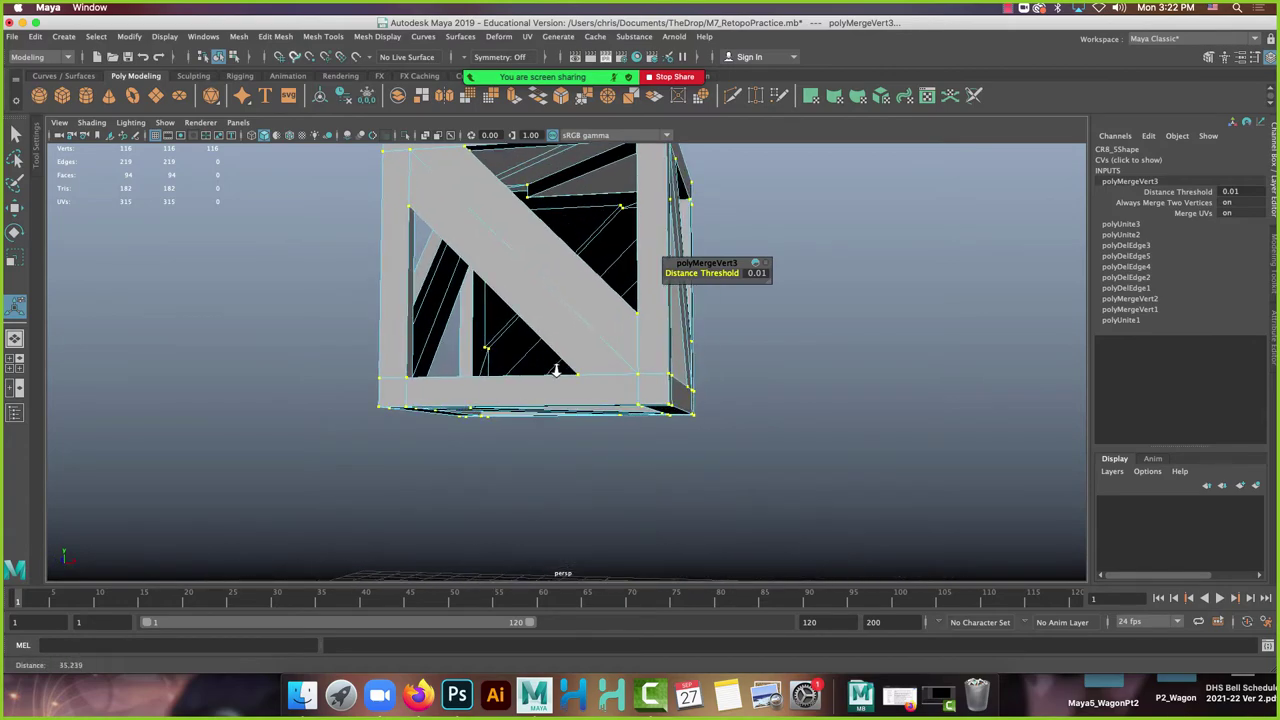
alt+drag(557, 371, 600, 377)
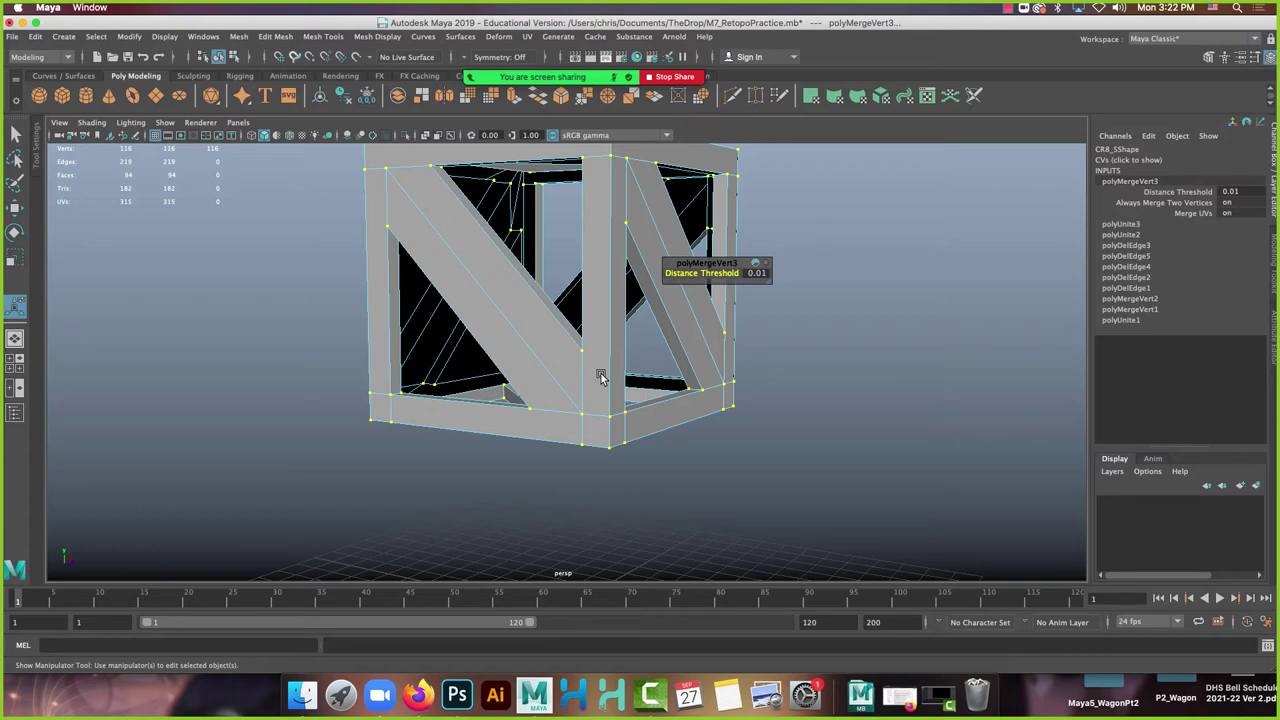
scroll(491, 330, up, 6)
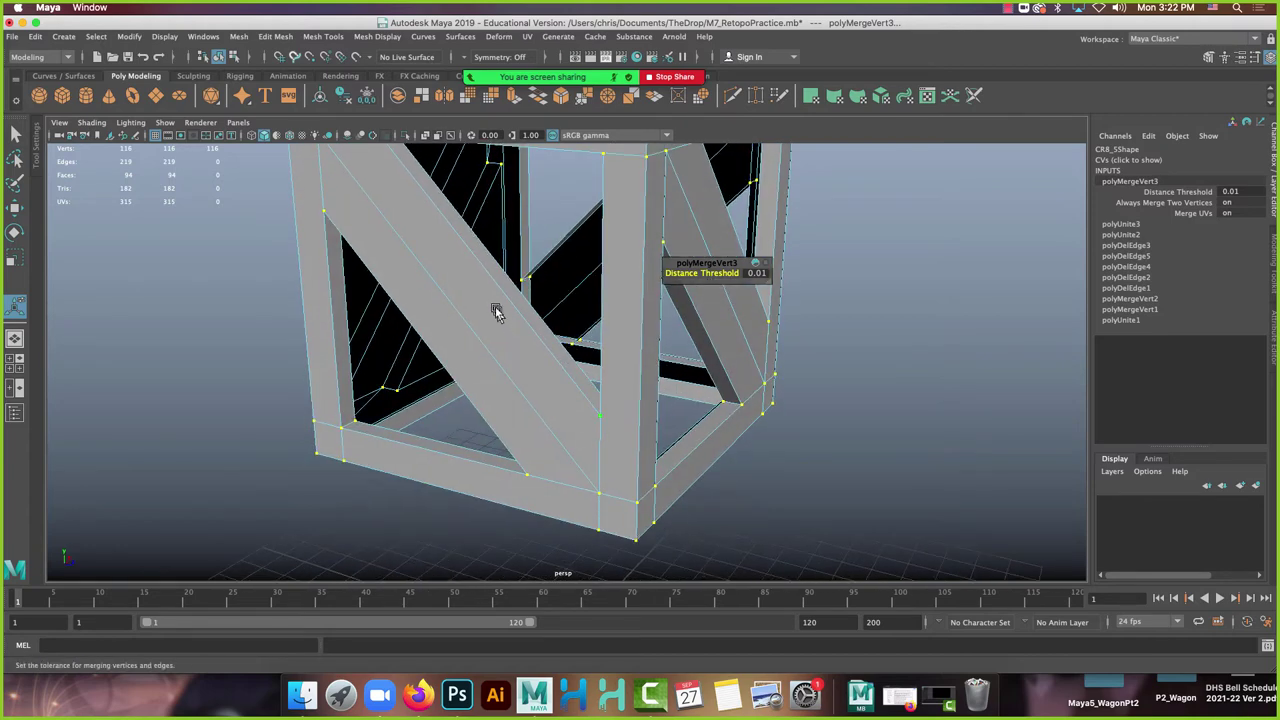
mouse_move(496, 311)
right_down()
mouse_move(489, 275)
mouse_move(497, 294)
right_up()
Slide a diagonal brace face along its axis, undoing a misplaced corner-vertex move.
click(497, 294)
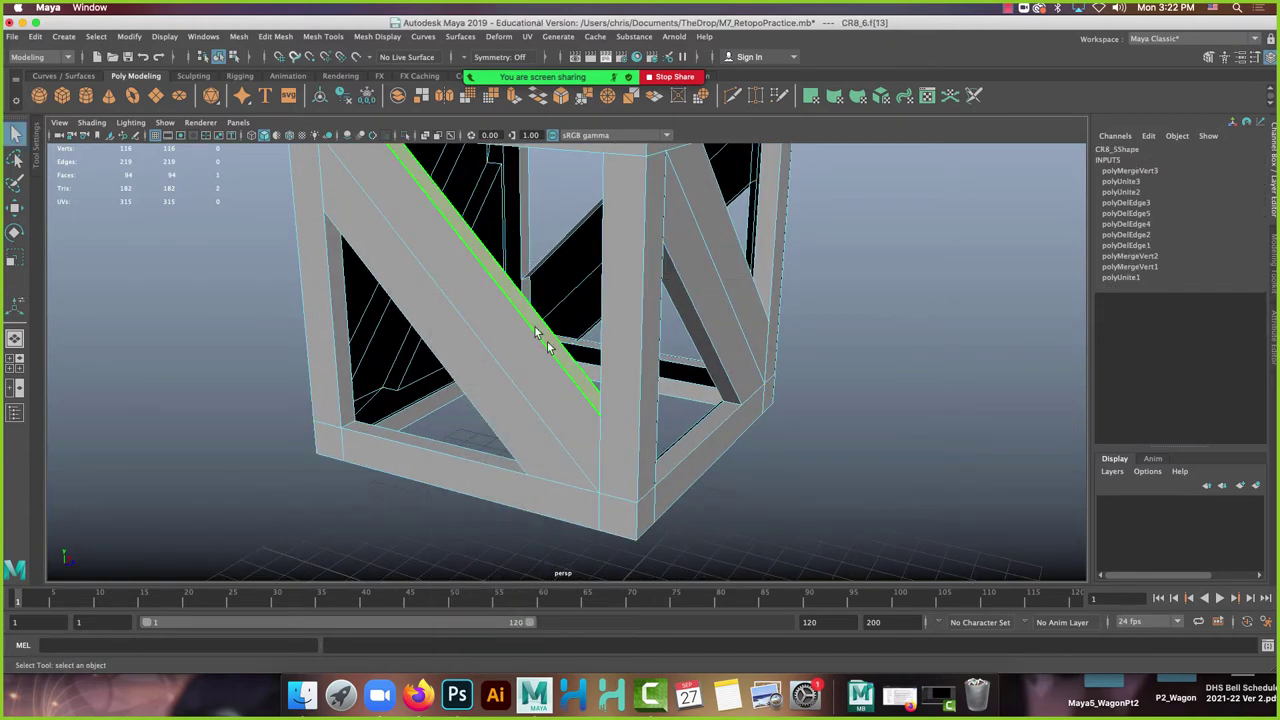
alt+drag(497, 294, 551, 363)
key(w)
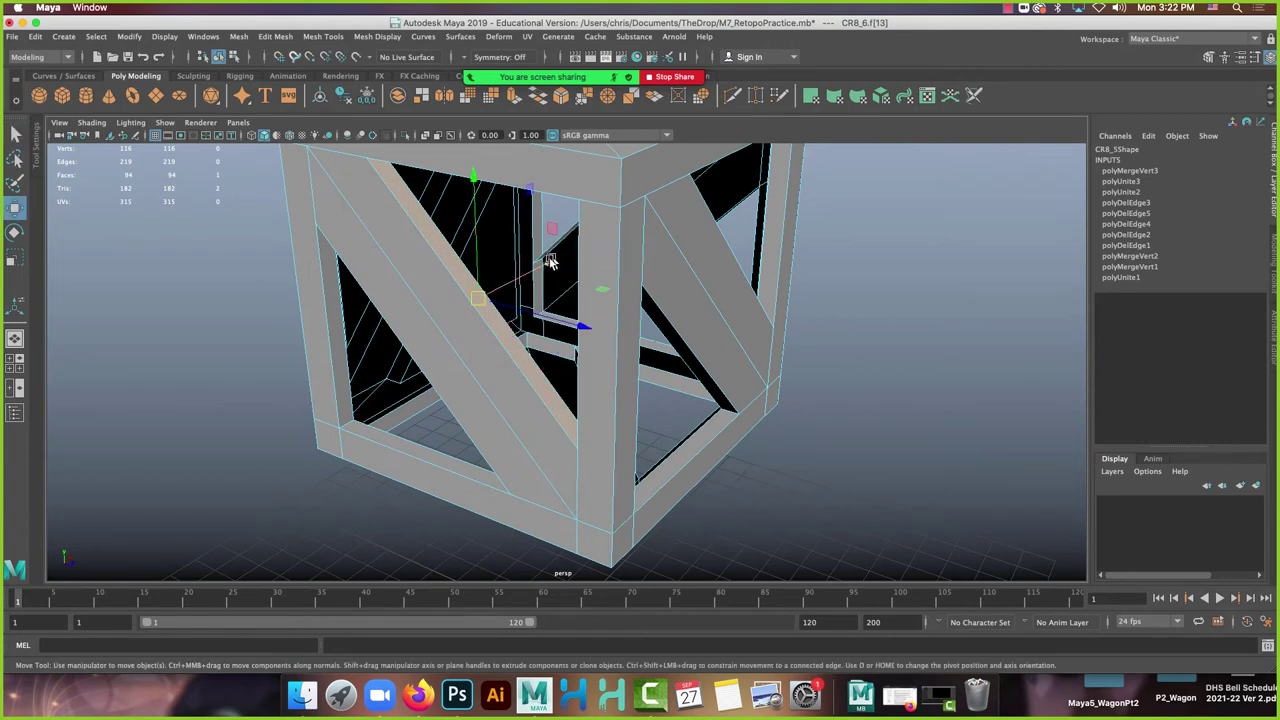
drag(545, 265, 408, 257)
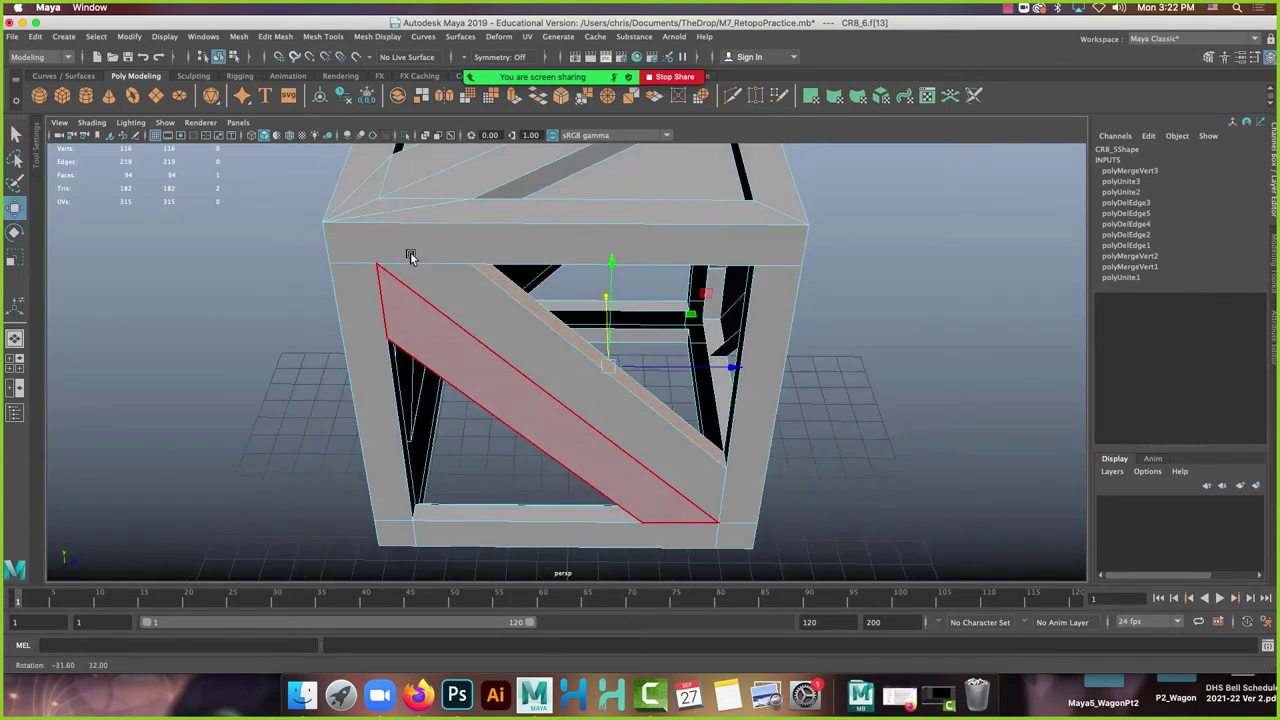
alt+right_drag(408, 257, 430, 205)
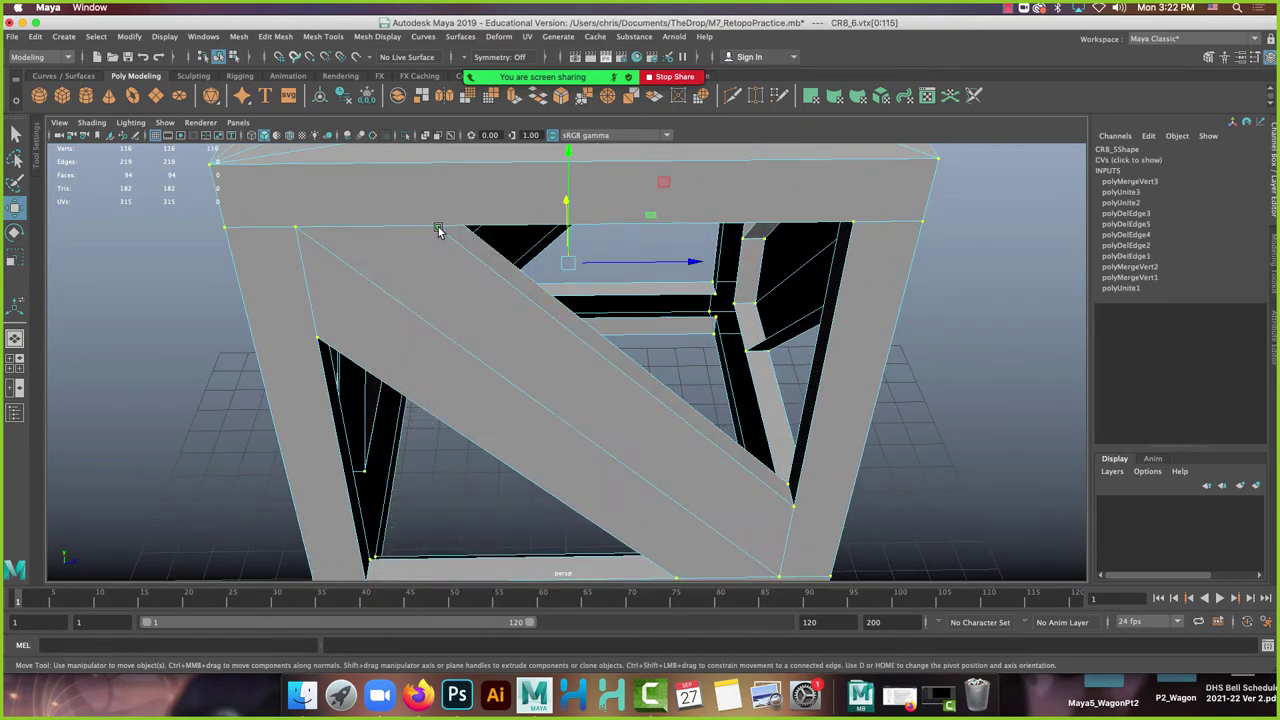
click(438, 230)
drag(432, 182, 436, 214)
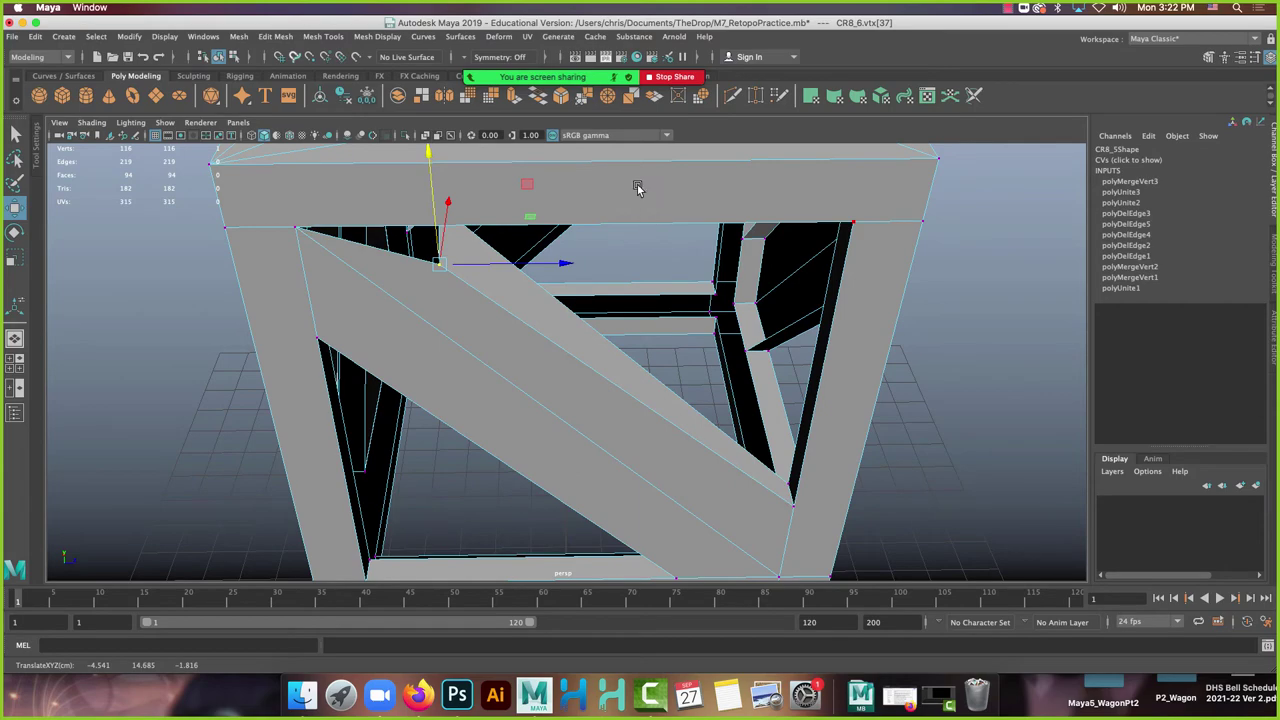
key(z)
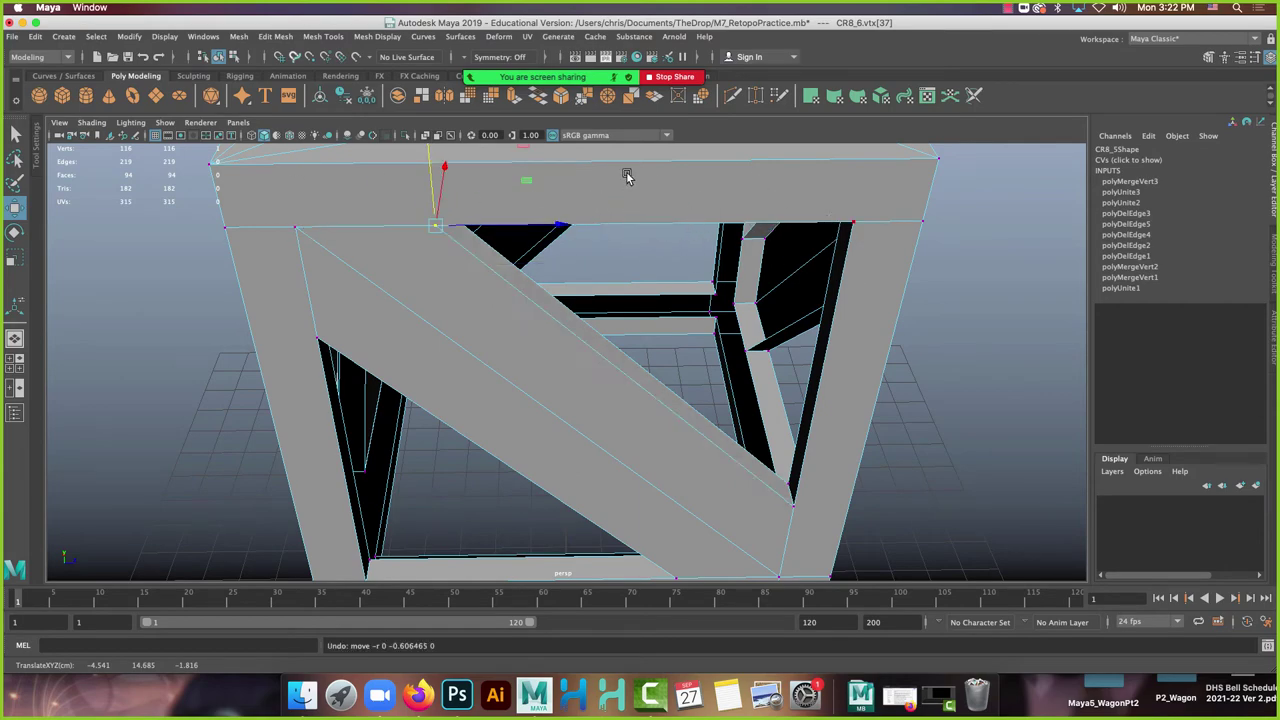
Move a top-face vertex sideways to reshape the crate's top.
alt+drag(660, 305, 505, 280)
right_click(482, 190)
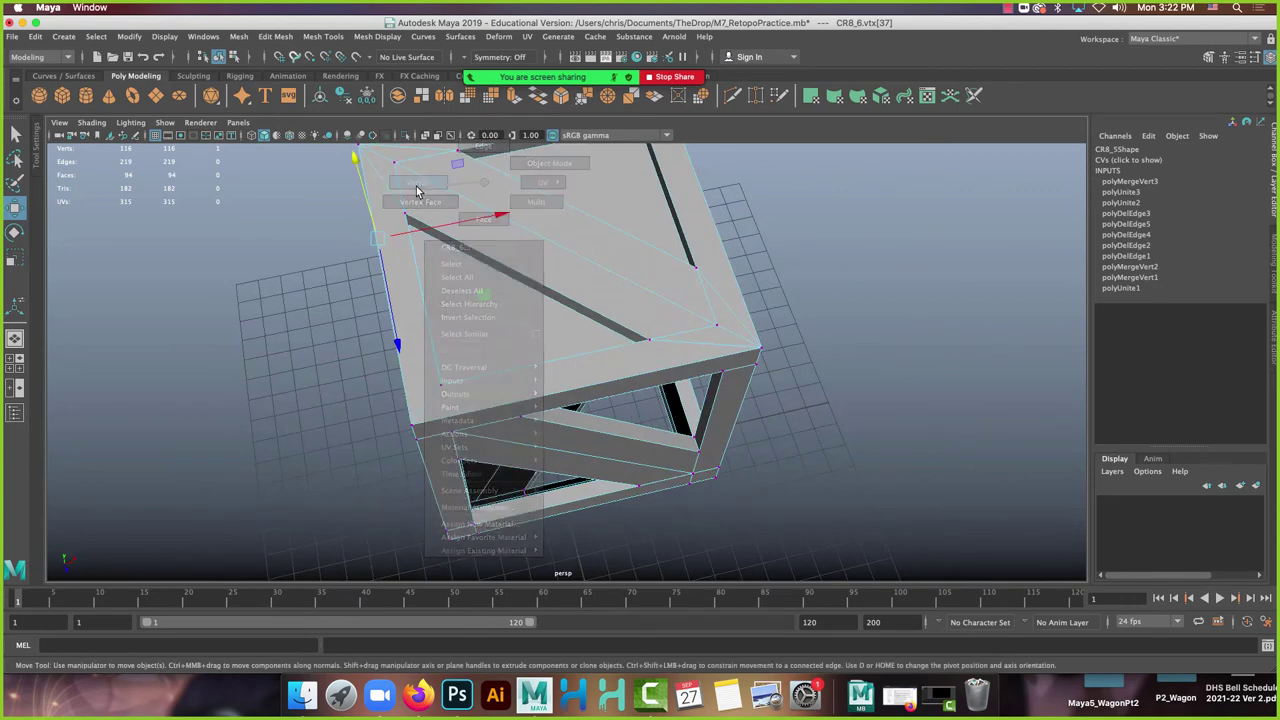
click(413, 212)
drag(424, 220, 417, 371)
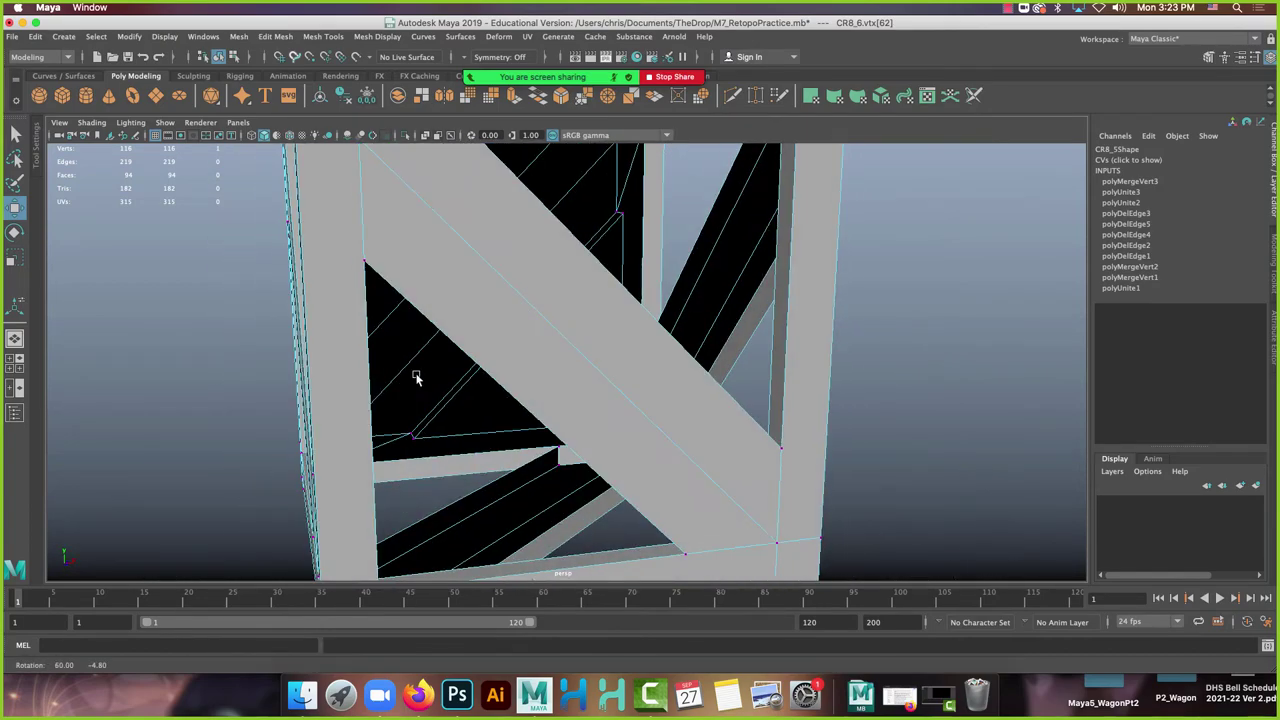
Switch to edge selection and inspect the welded crate from several angles.
alt+right_drag(417, 371, 420, 189)
alt+drag(420, 189, 608, 294)
right_drag(608, 294, 600, 264)
alt+drag(677, 328, 569, 251)
scroll(569, 251, up, 5)
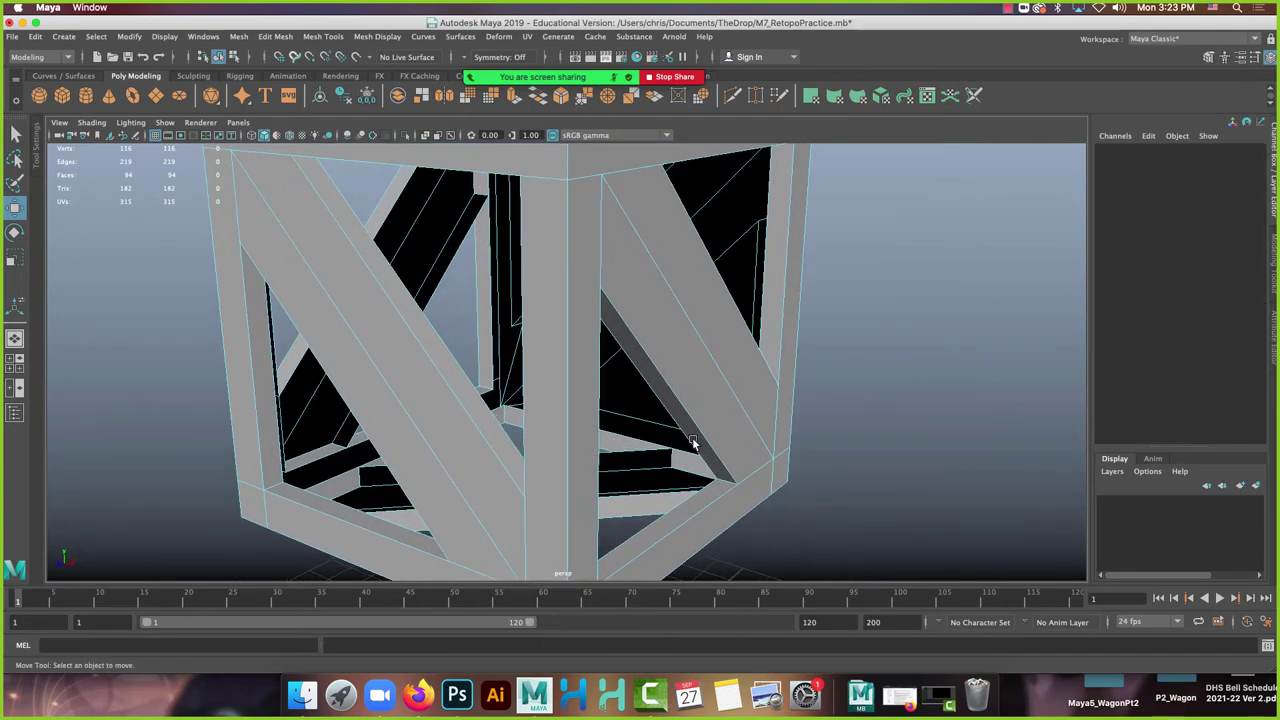
alt+middle_drag(569, 251, 423, 200)
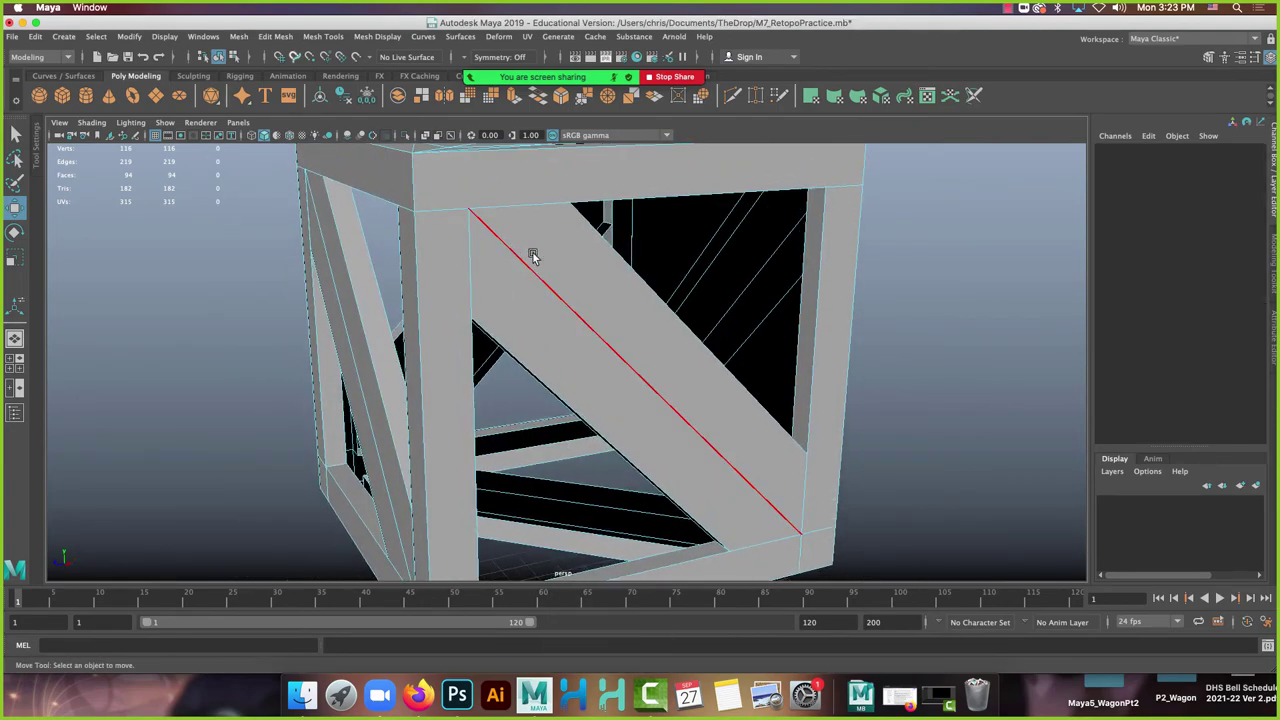
alt+middle_drag(531, 251, 500, 266)
alt+drag(338, 204, 400, 286)
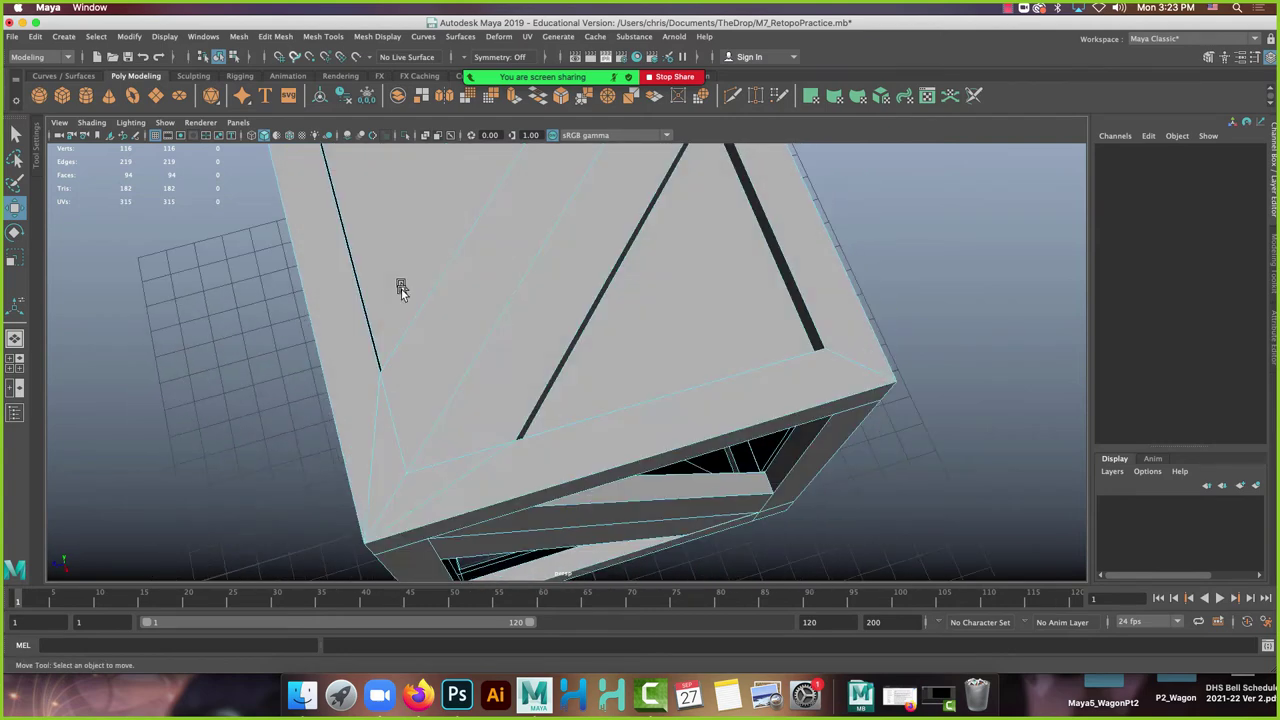
alt+drag(389, 557, 683, 211)
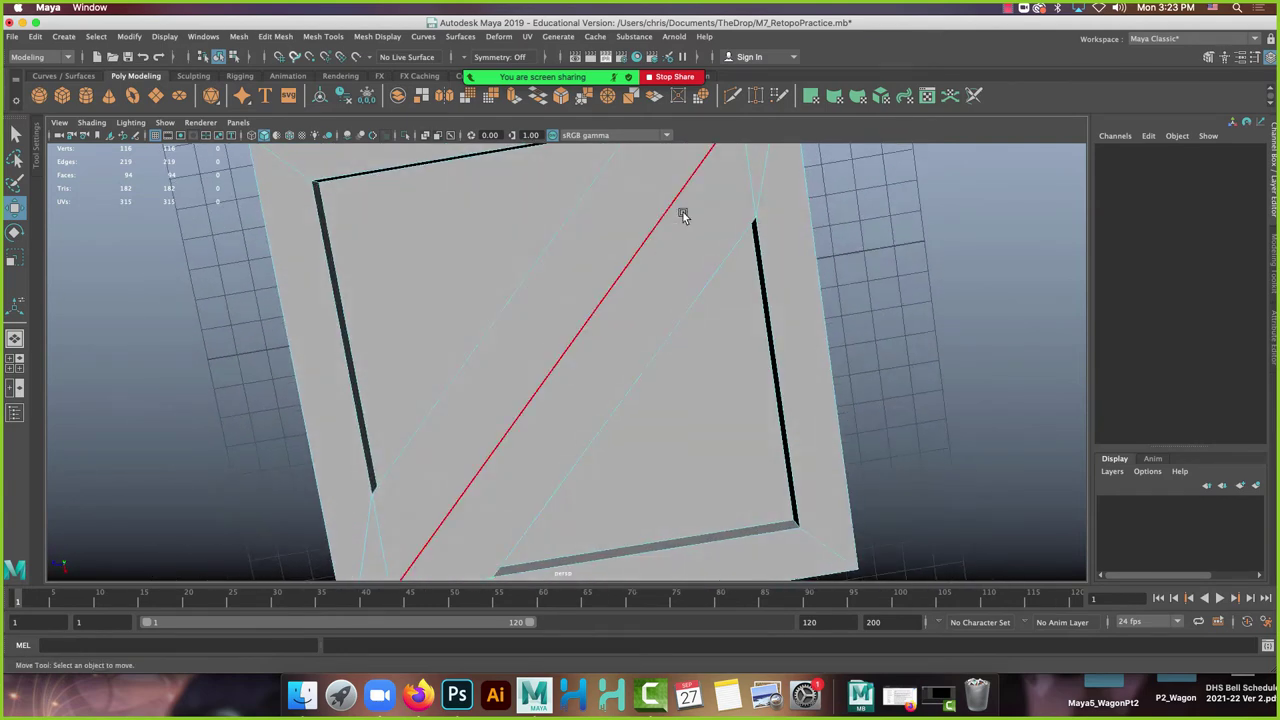
scroll(680, 220, up, 3)
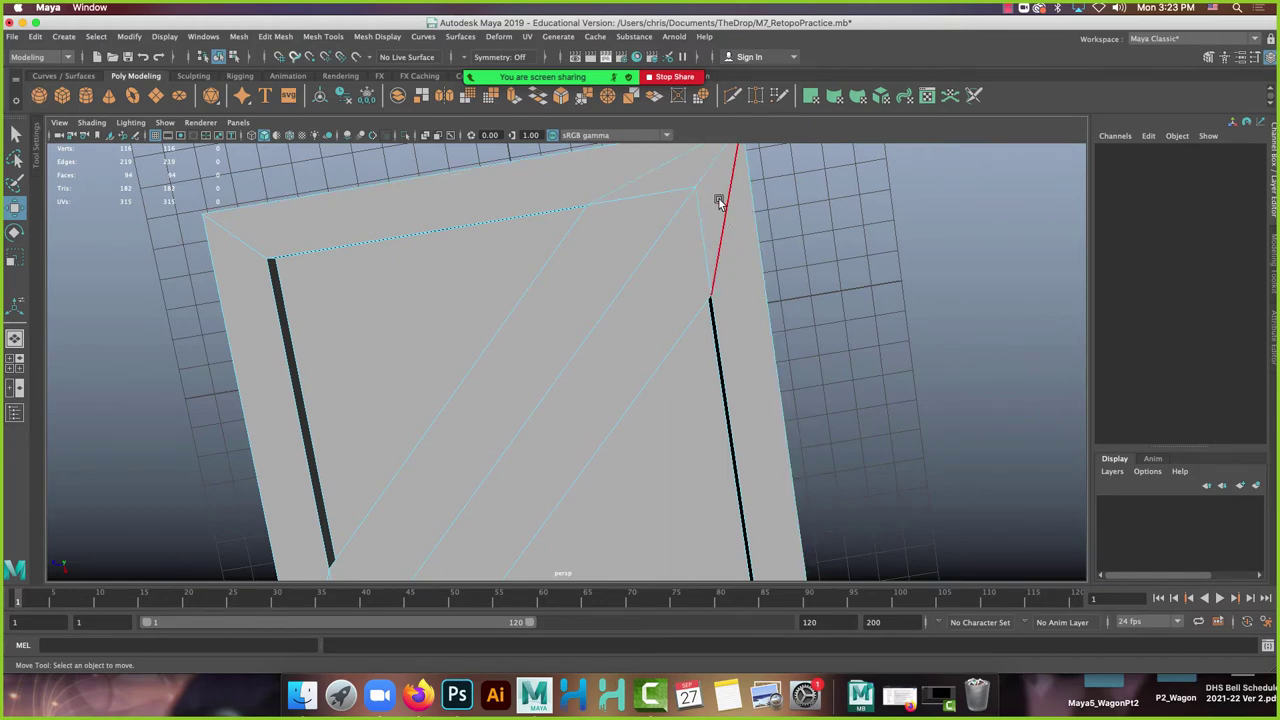
alt+drag(603, 403, 486, 334)
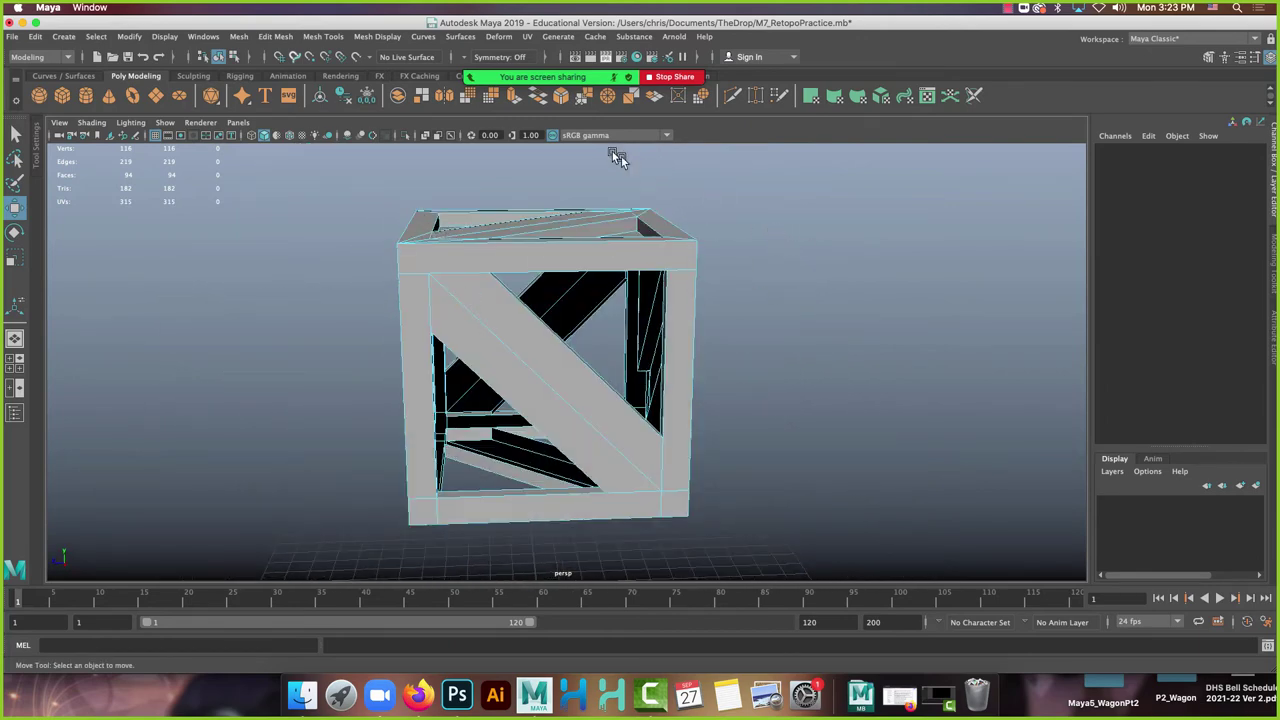
Activate Multi-Cut and cut a new edge at the crate's bottom corner vertex.
click(733, 96)
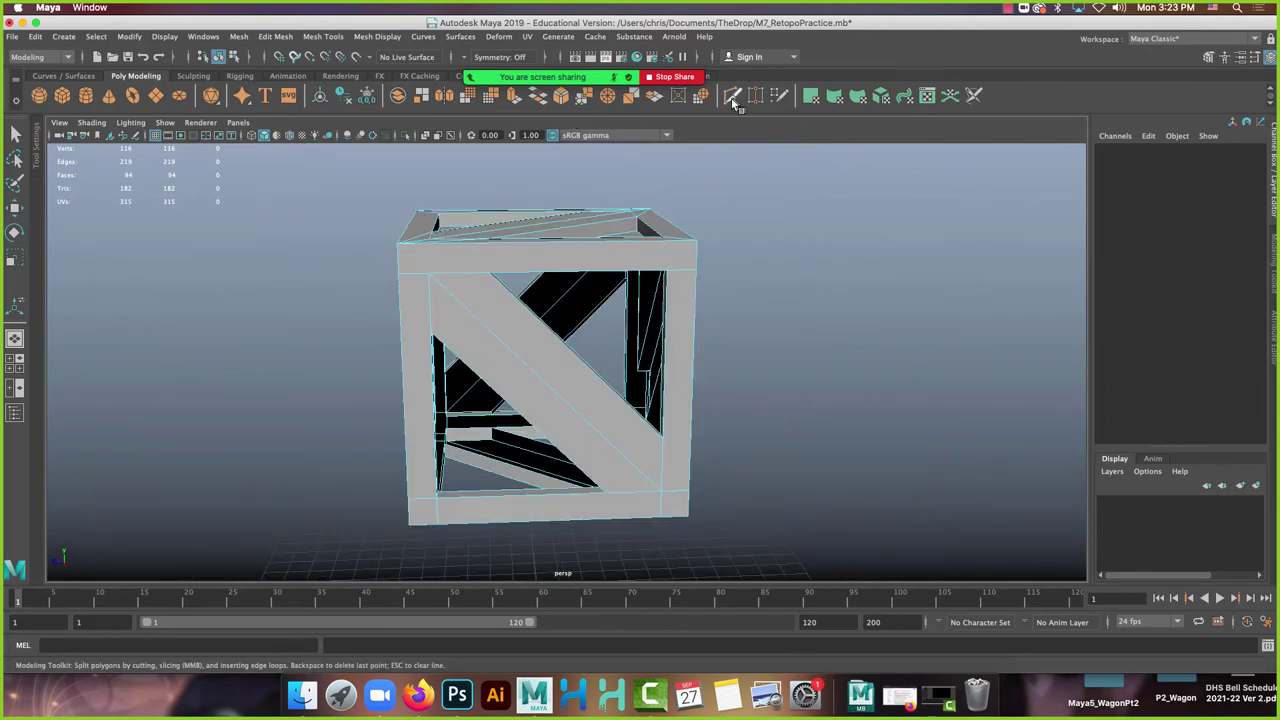
scroll(480, 243, up, 5)
alt+middle_drag(481, 334, 466, 257)
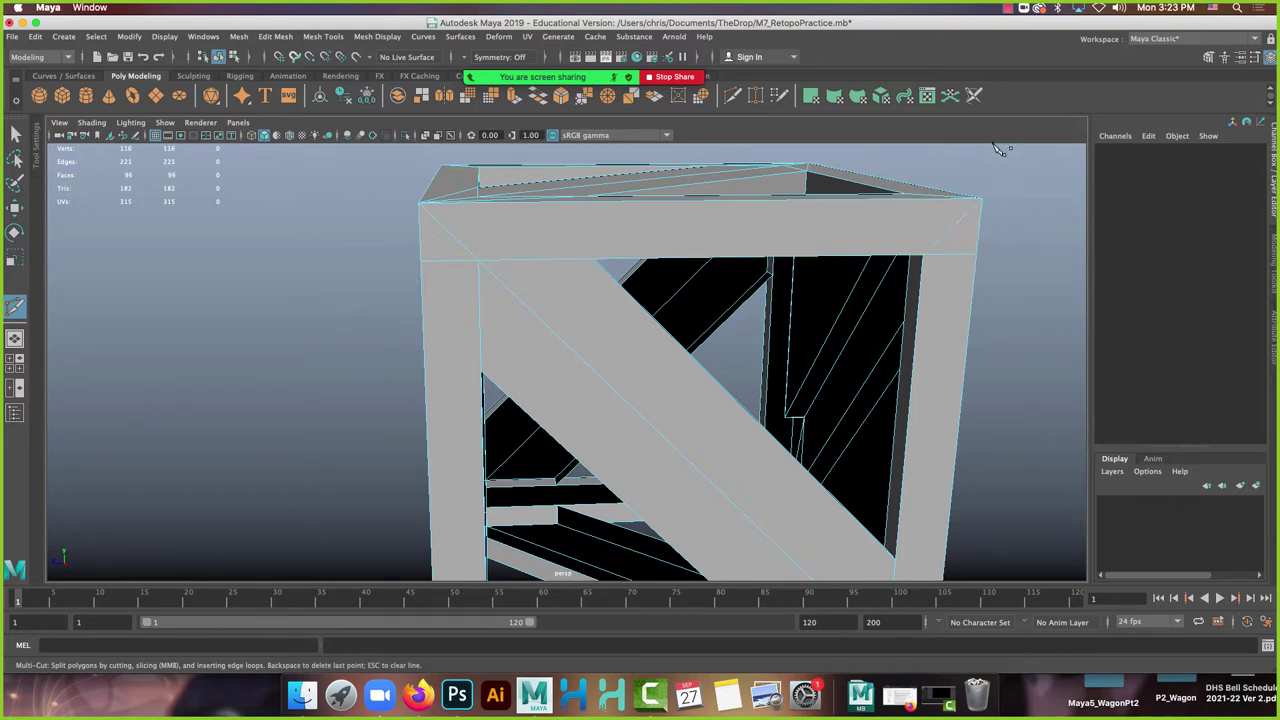
alt+drag(709, 443, 592, 466)
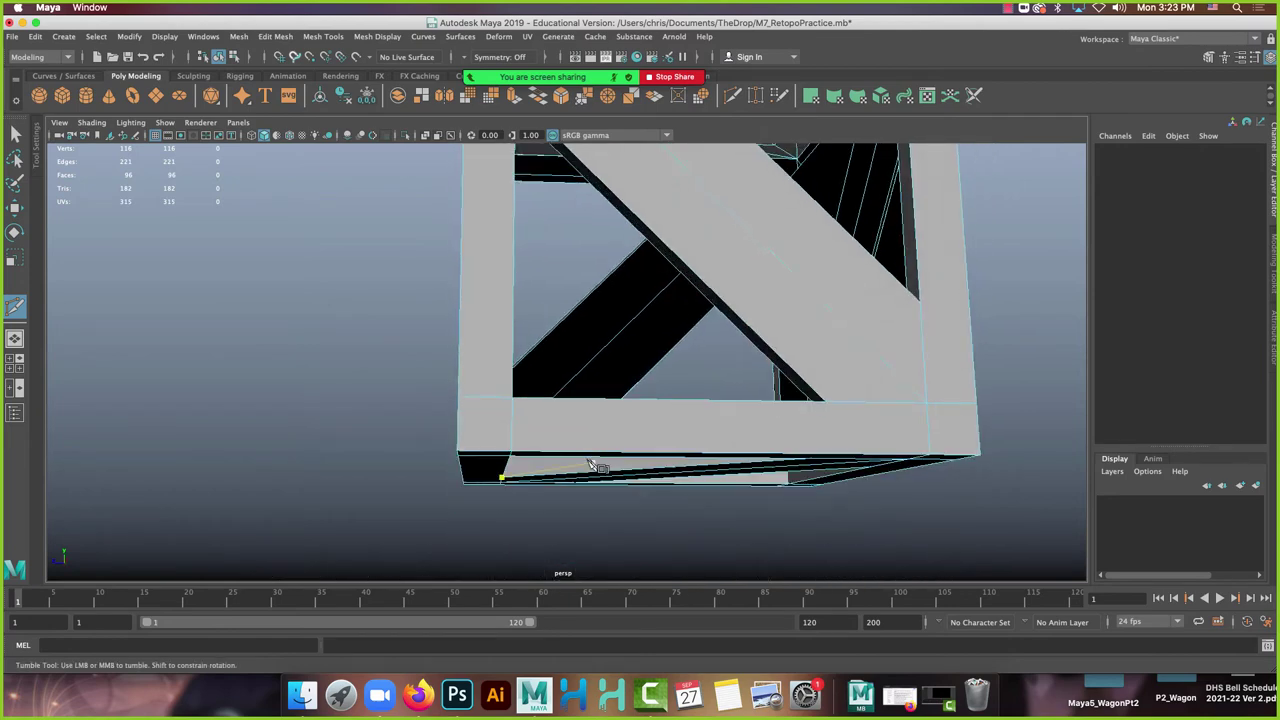
click(511, 398)
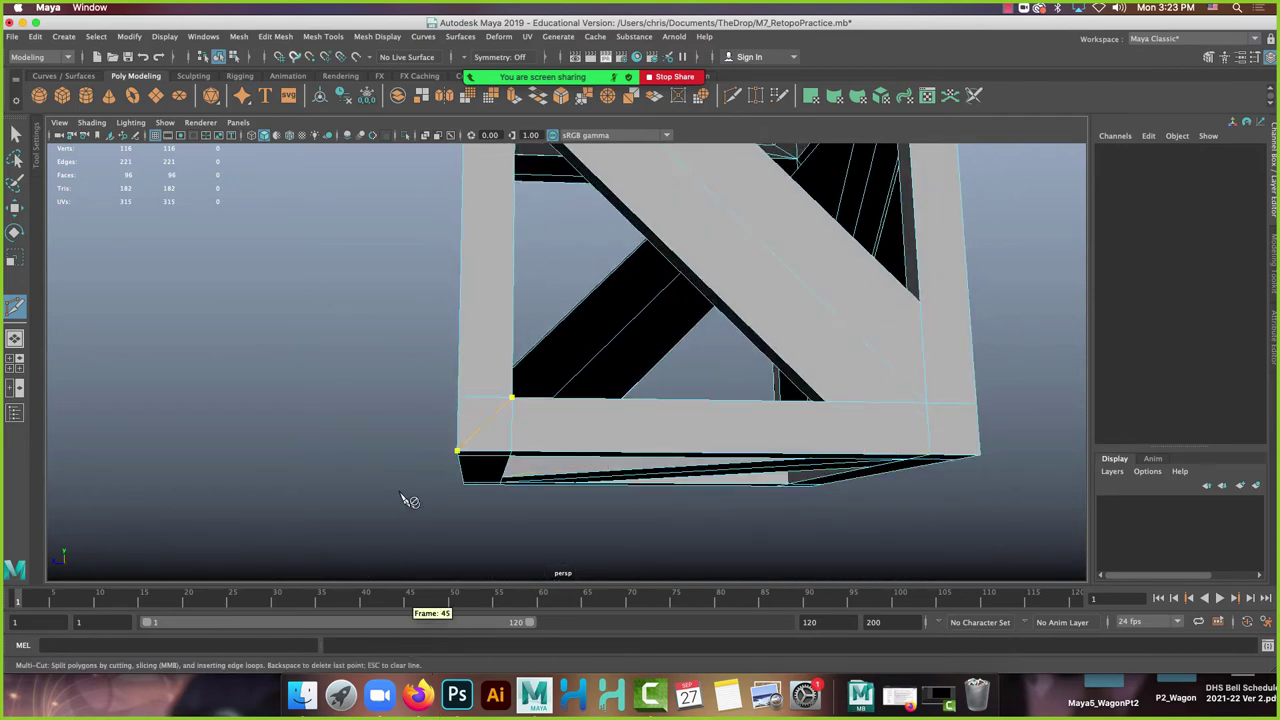
key(Return)
Cut and commit new edges at two more crate corners, viewed from below.
alt+drag(777, 357, 677, 341)
alt+middle_drag(677, 341, 585, 295)
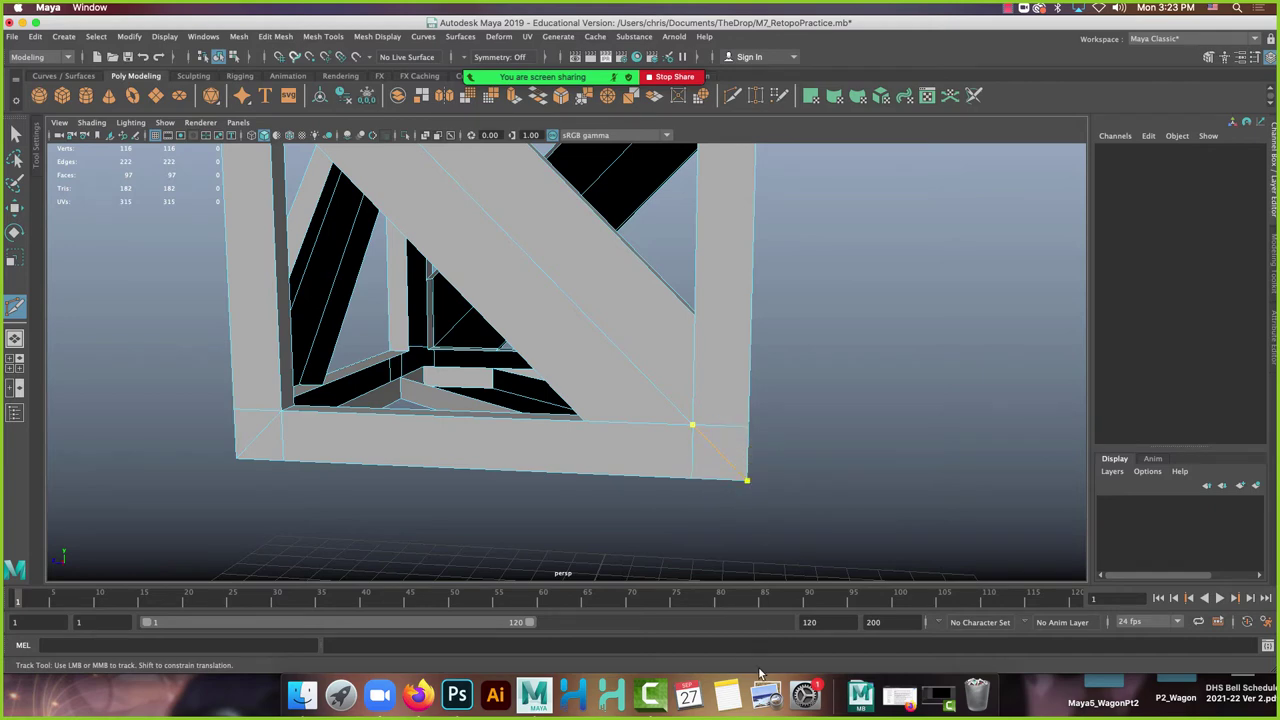
alt+drag(663, 429, 749, 391)
alt+right_drag(749, 391, 703, 390)
alt+drag(703, 390, 603, 320)
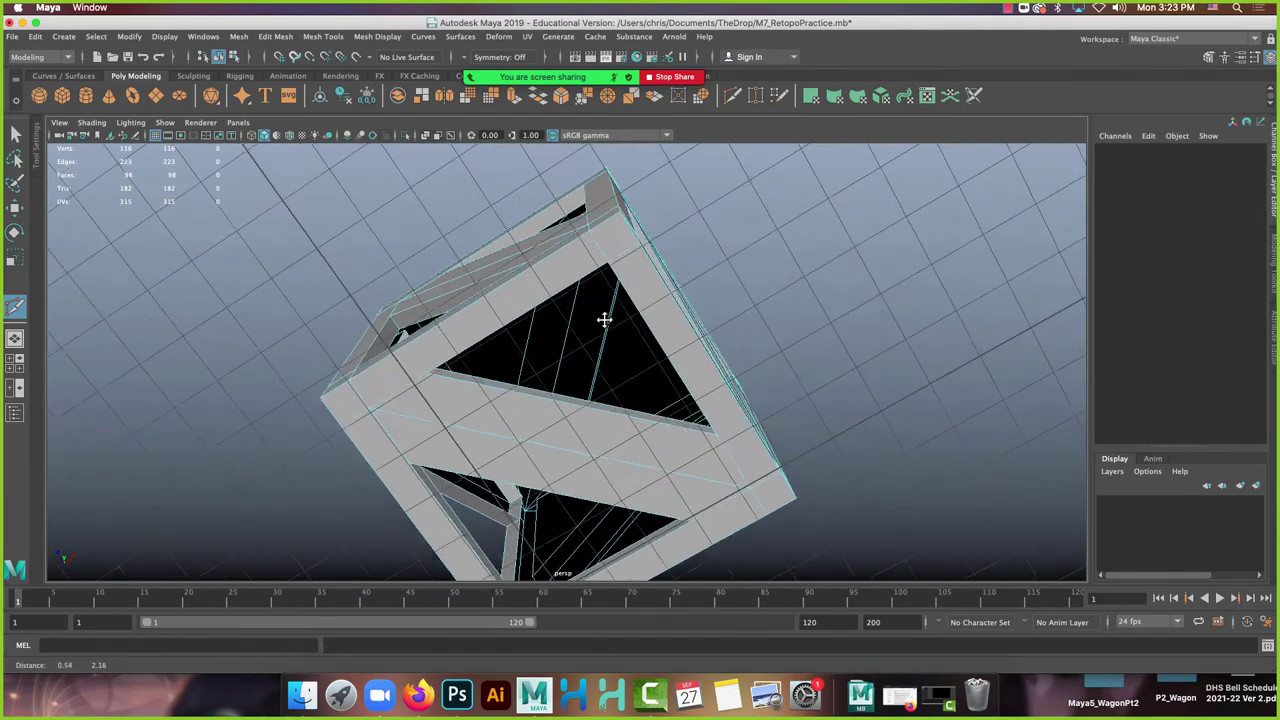
alt+right_drag(603, 320, 647, 351)
alt+middle_drag(647, 351, 649, 347)
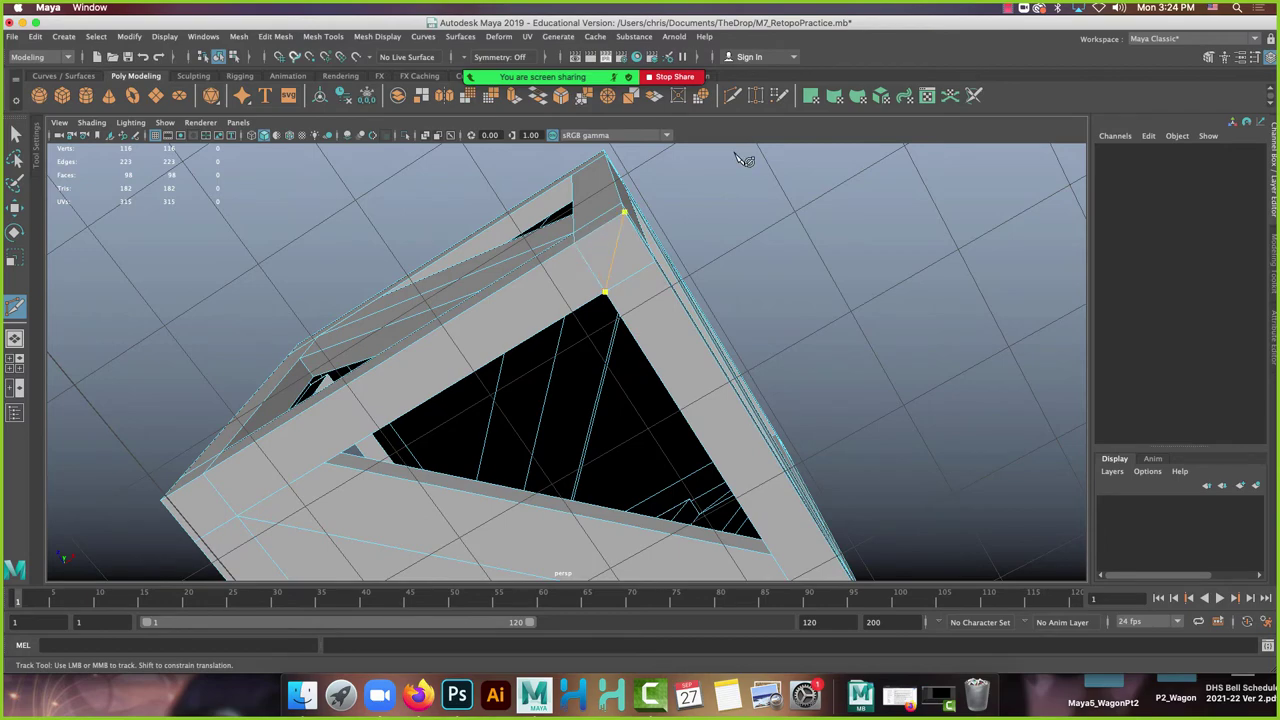
alt+drag(257, 432, 578, 337)
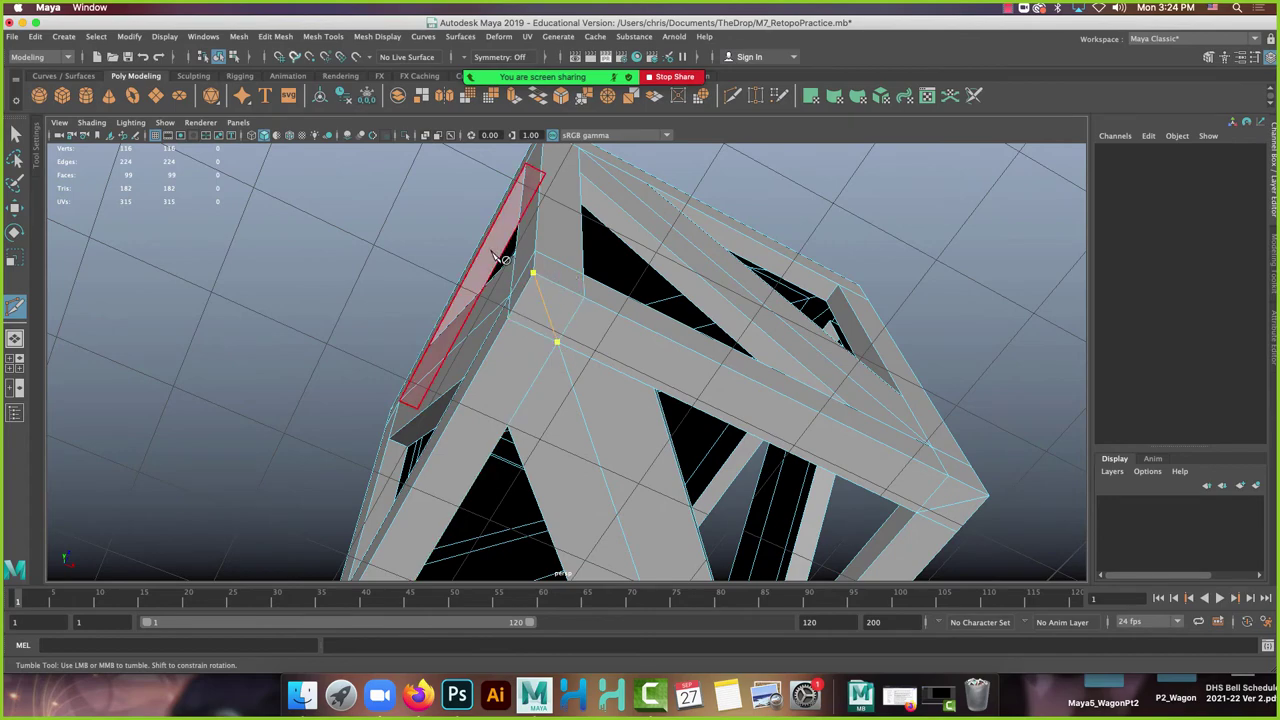
key(Return)
alt+drag(500, 262, 565, 320)
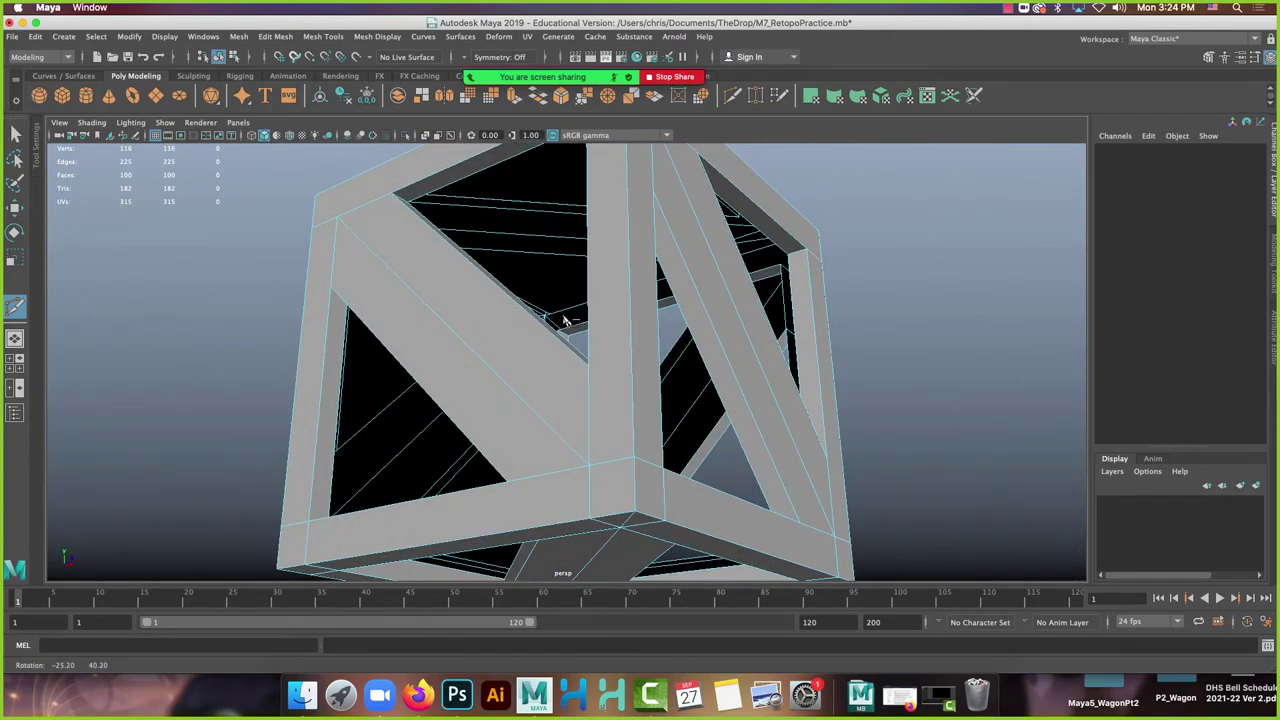
click(592, 470)
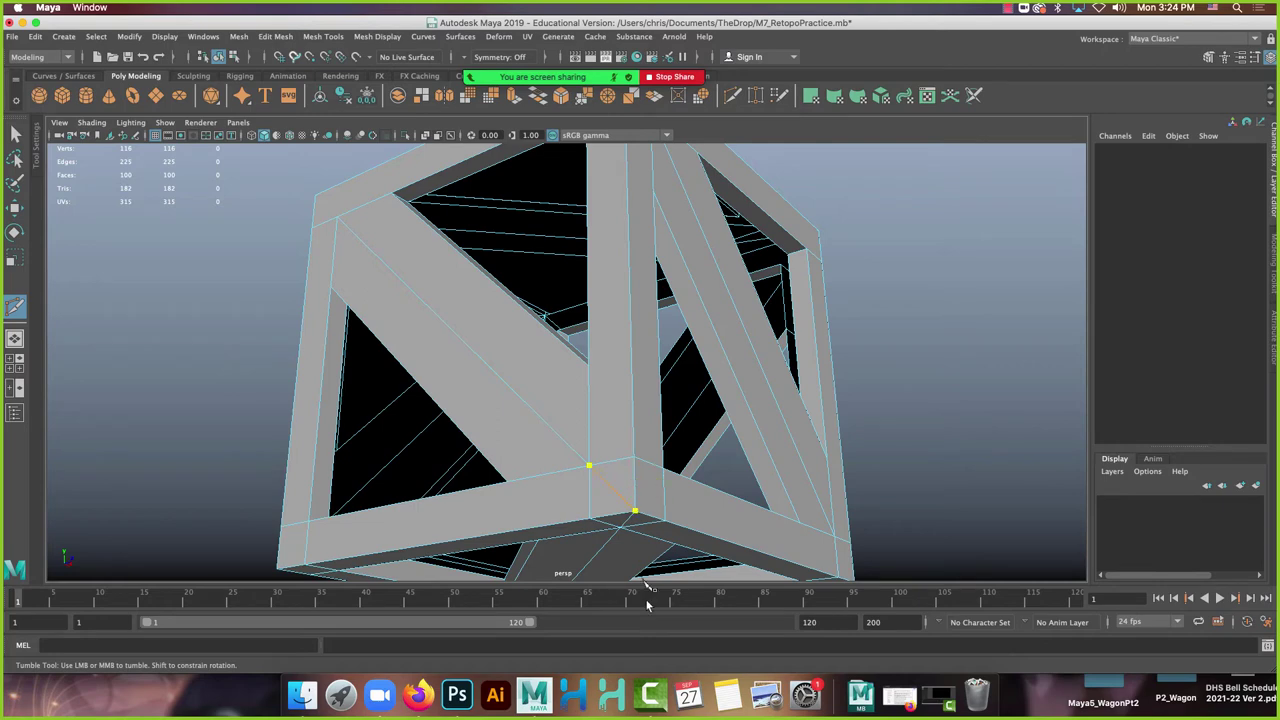
key(Return)
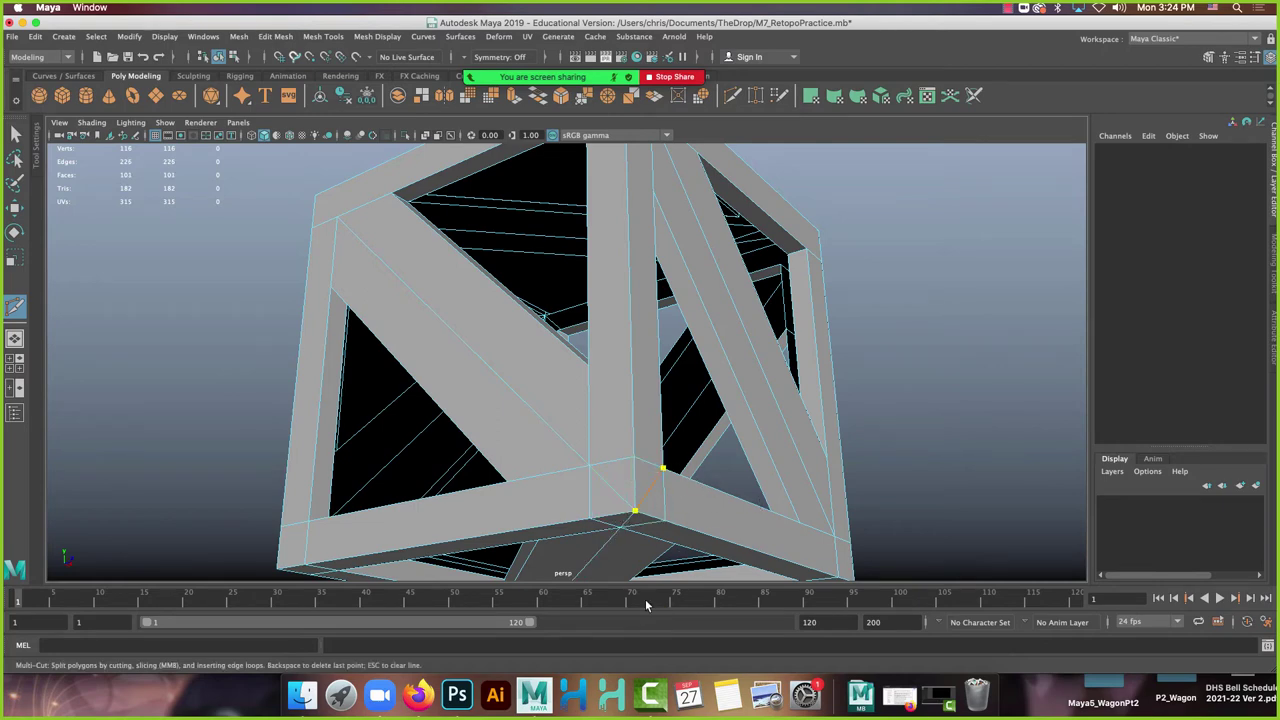
Cut a new edge from the crate's top corner to the adjacent corner vertex.
alt+middle_drag(694, 251, 654, 346)
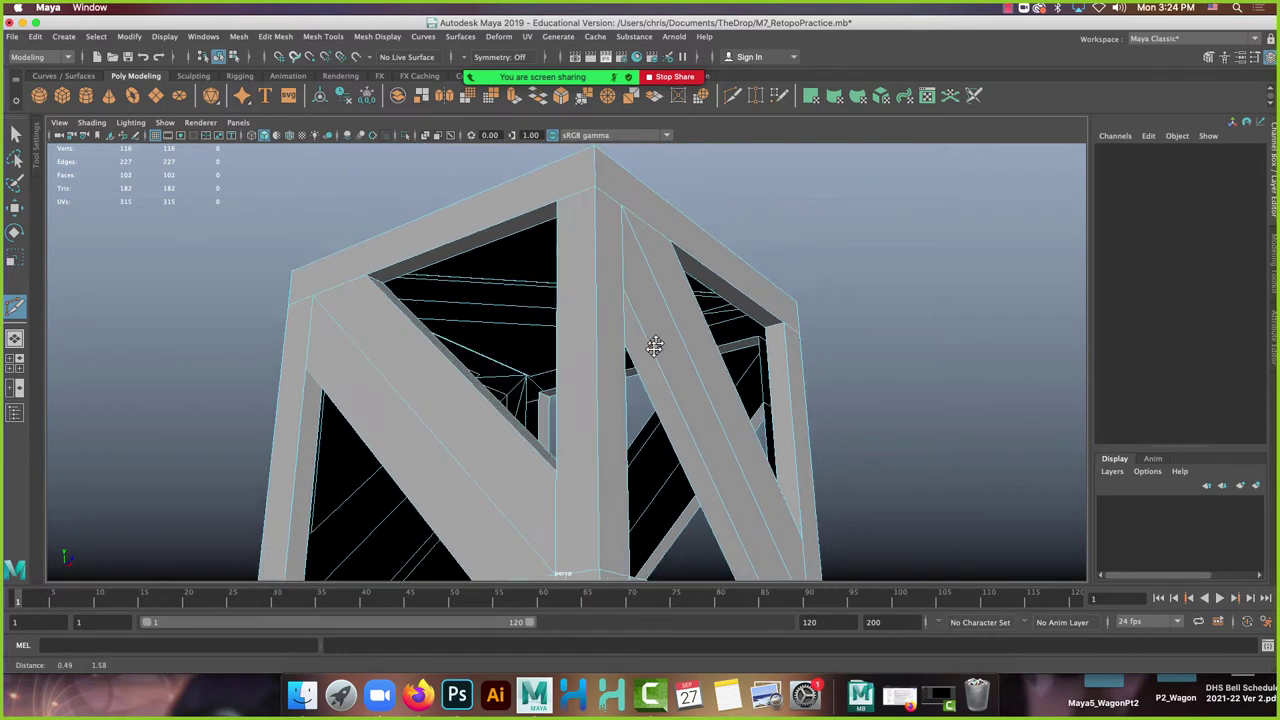
click(585, 213)
alt+drag(578, 352, 580, 294)
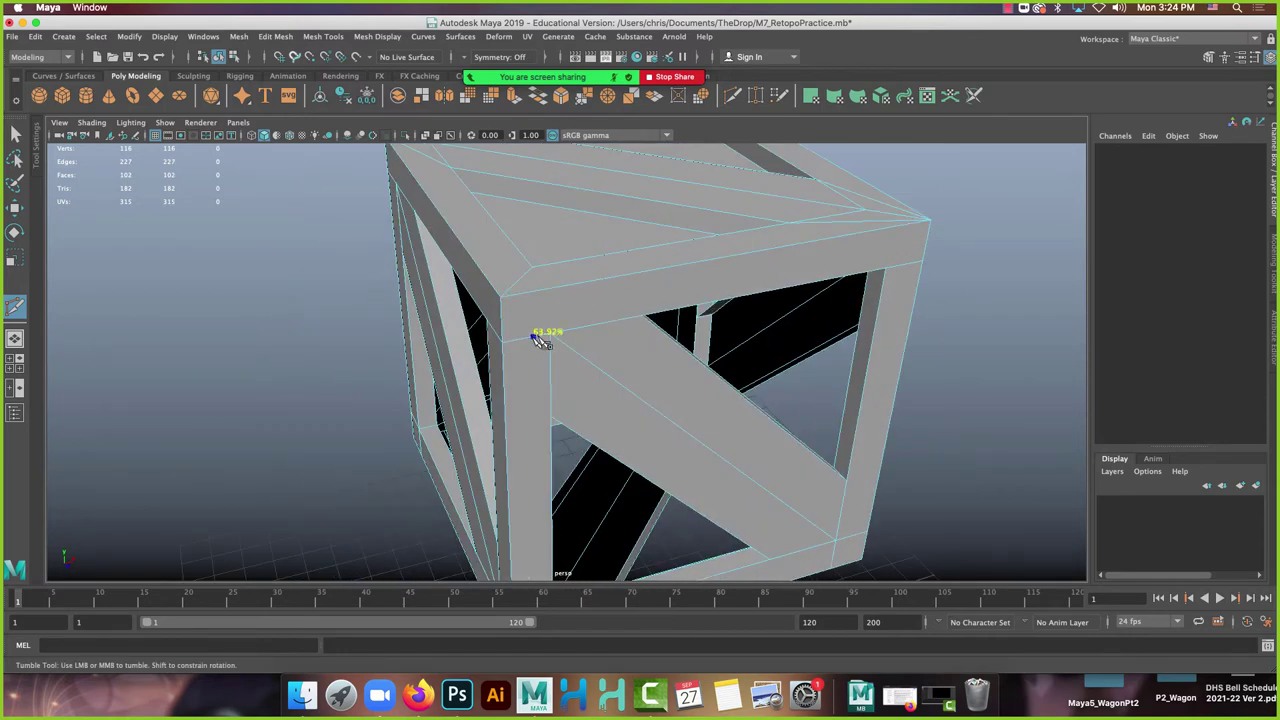
click(500, 297)
click(928, 221)
key(Return)
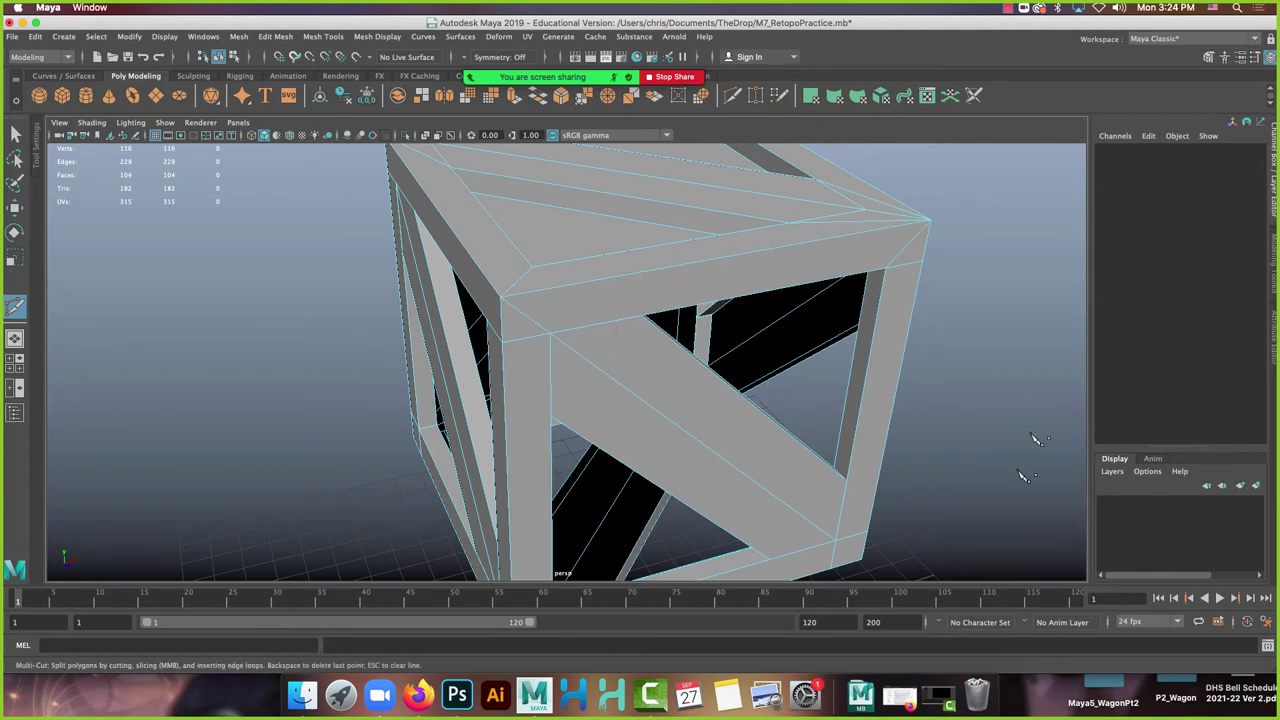
Place a cut point on the crate's bottom-front edge, then inspect the underside.
alt+drag(1037, 438, 808, 440)
click(714, 410)
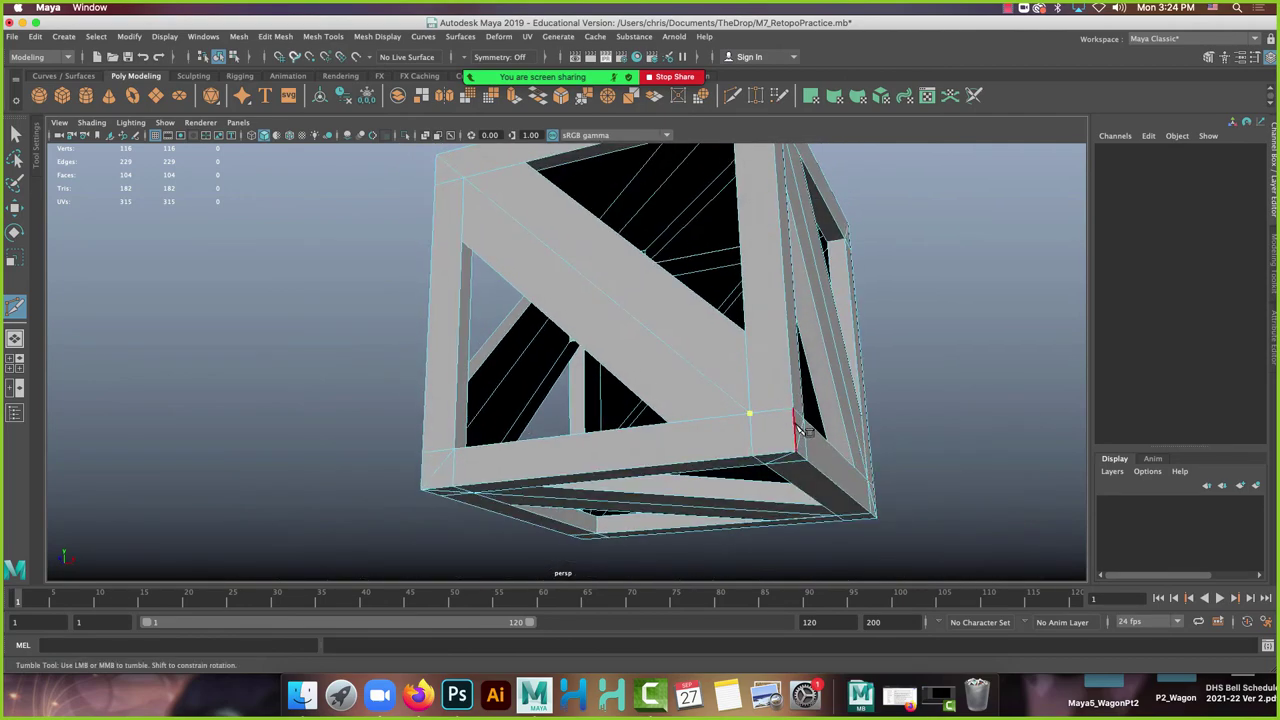
alt+drag(820, 552, 623, 269)
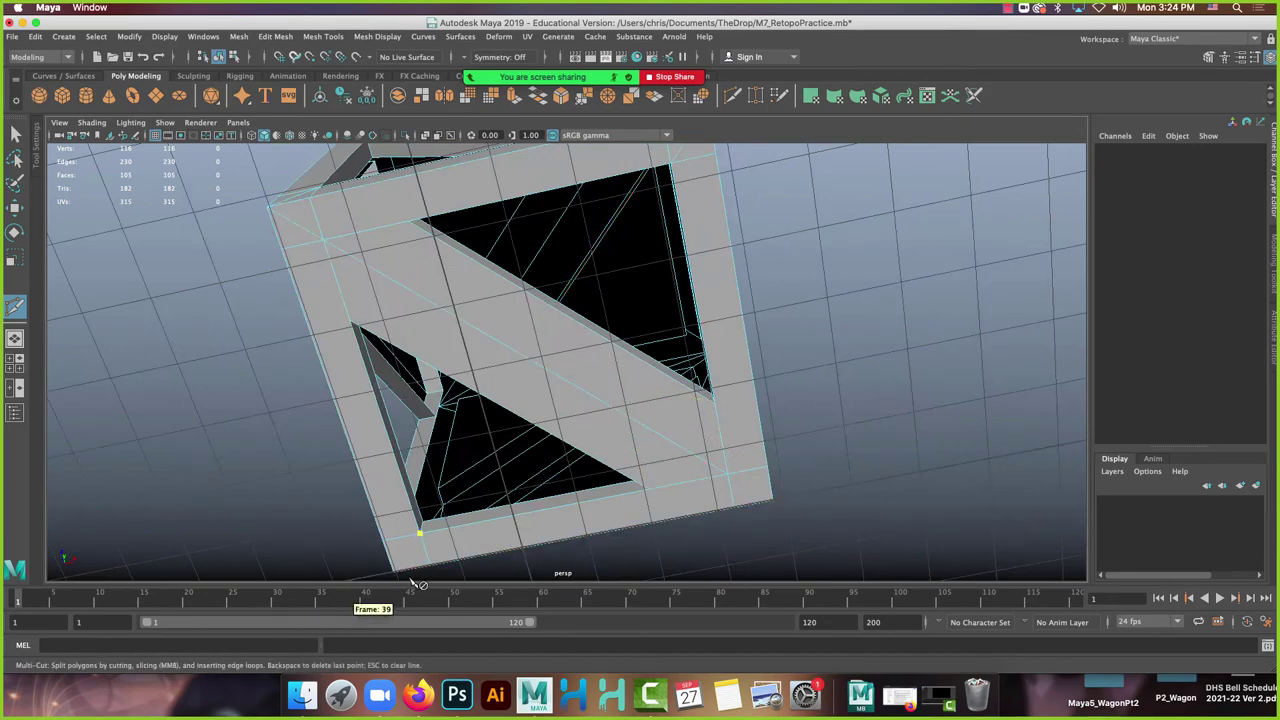
alt+drag(330, 578, 612, 266)
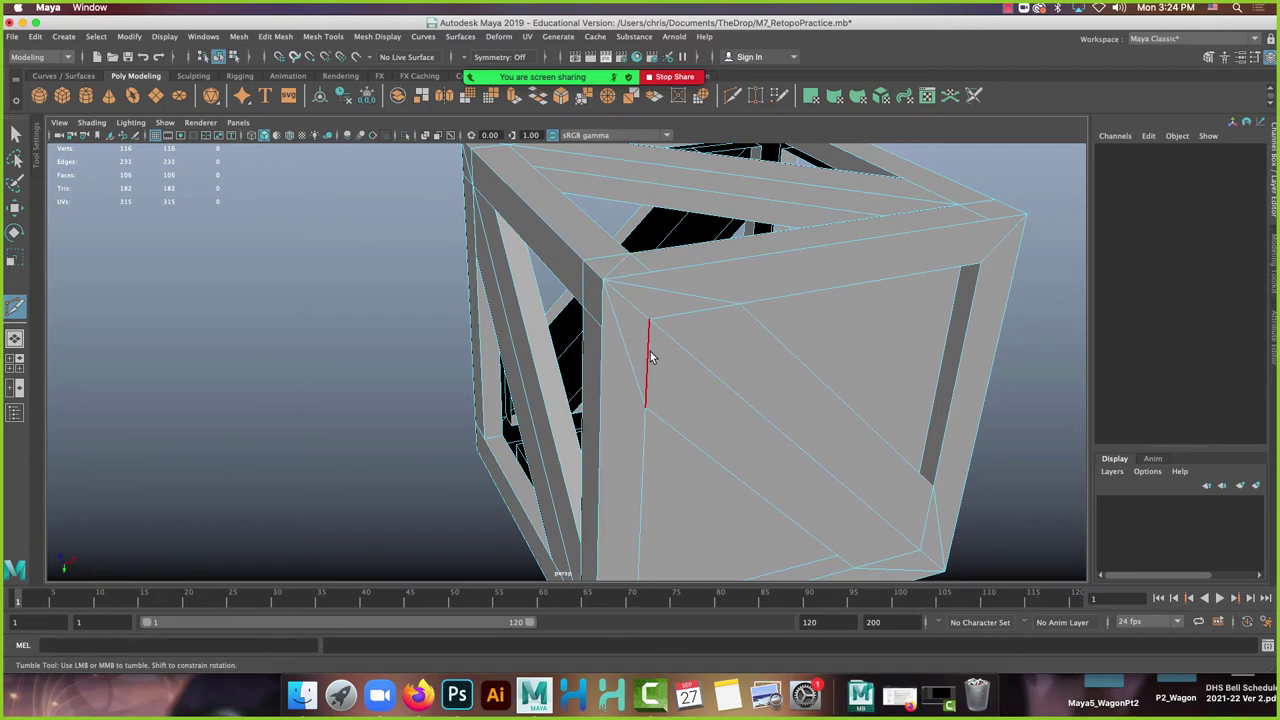
Split one frame corner with a new edge across the corner face.
alt+drag(794, 251, 697, 297)
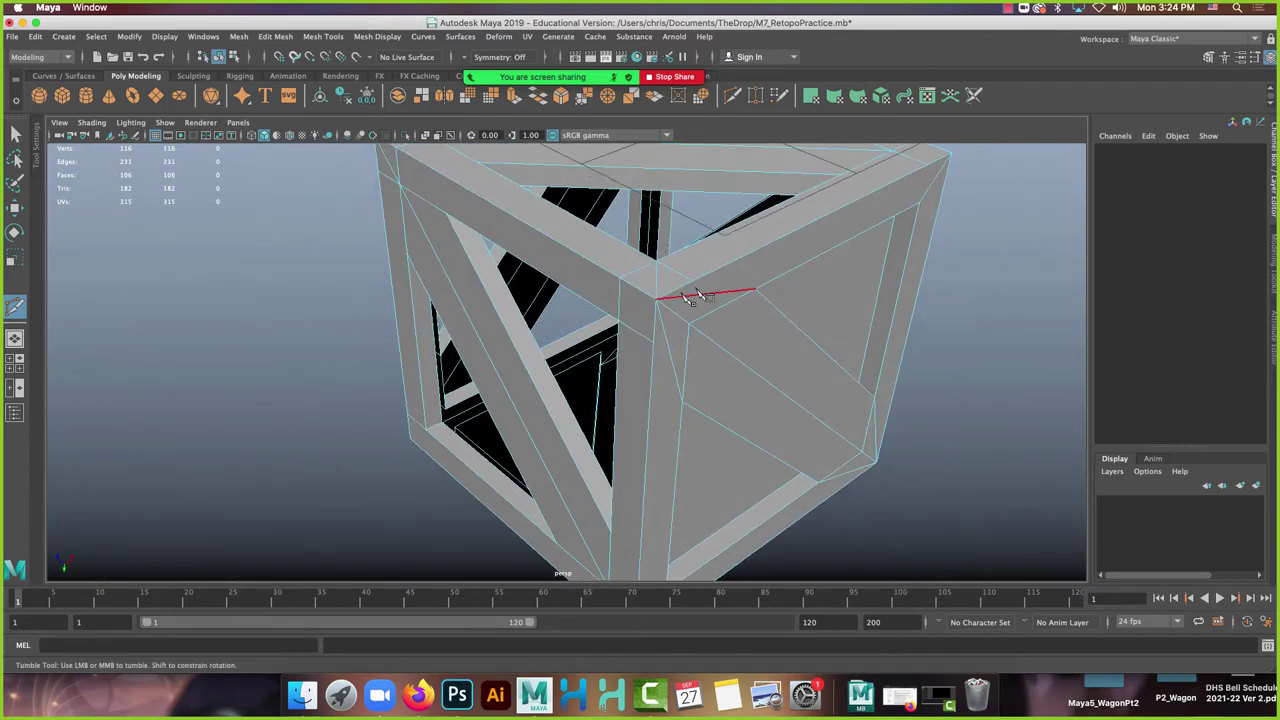
click(619, 320)
click(640, 290)
key(Return)
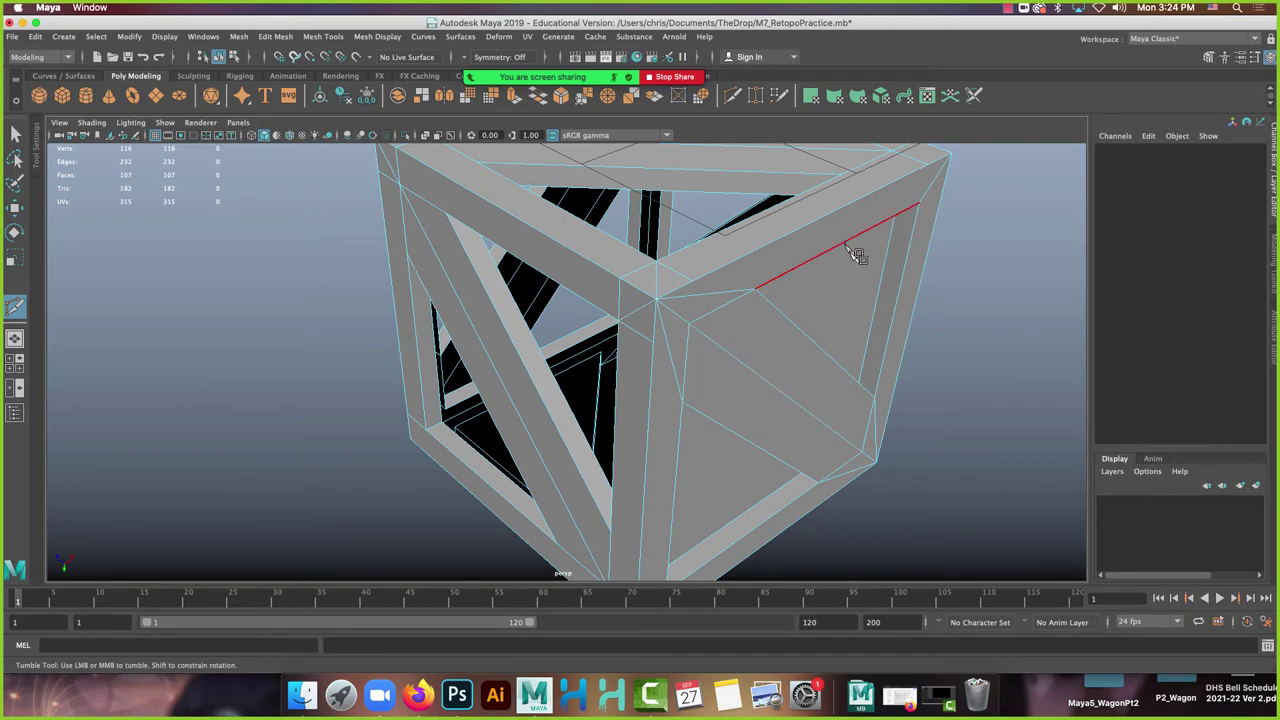
Cut another split edge from the frame's inner corner across a second corner face.
alt+drag(855, 254, 840, 331)
alt+drag(820, 355, 568, 208)
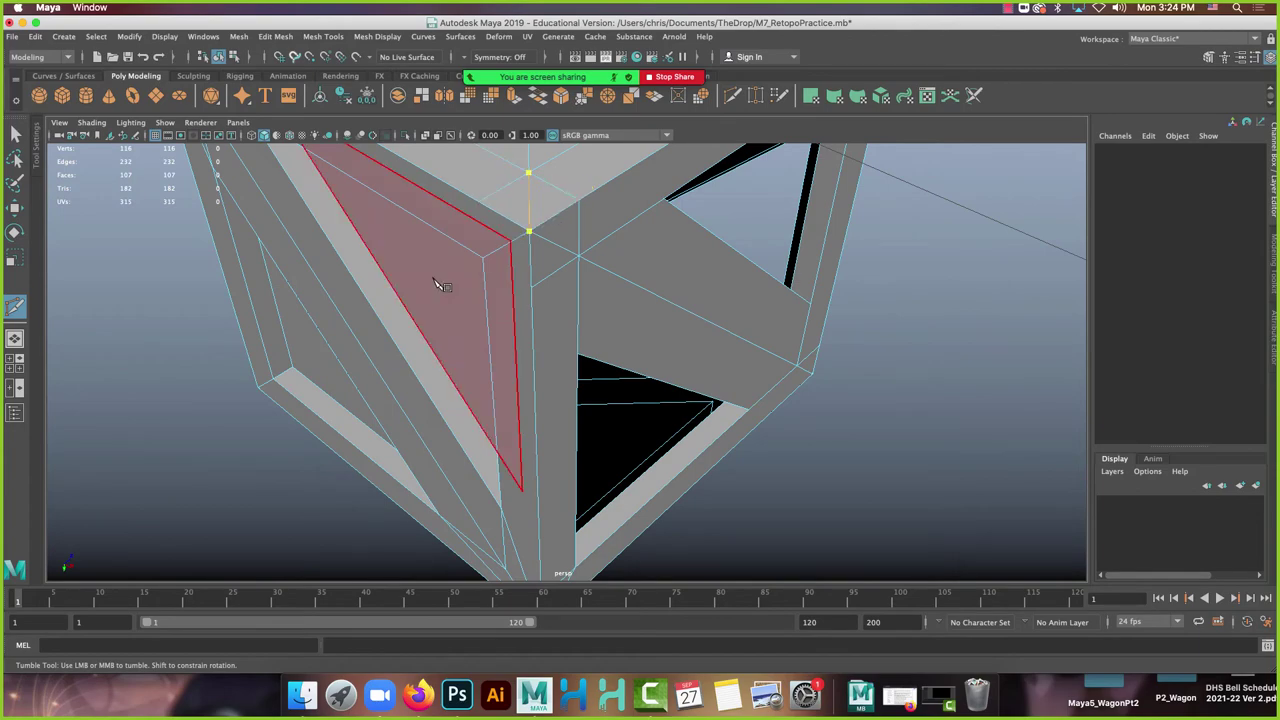
mouse_move(437, 283)
alt+mouse_down()
mouse_move(614, 357)
mouse_move(457, 380)
mouse_move(443, 297)
alt+mouse_up()
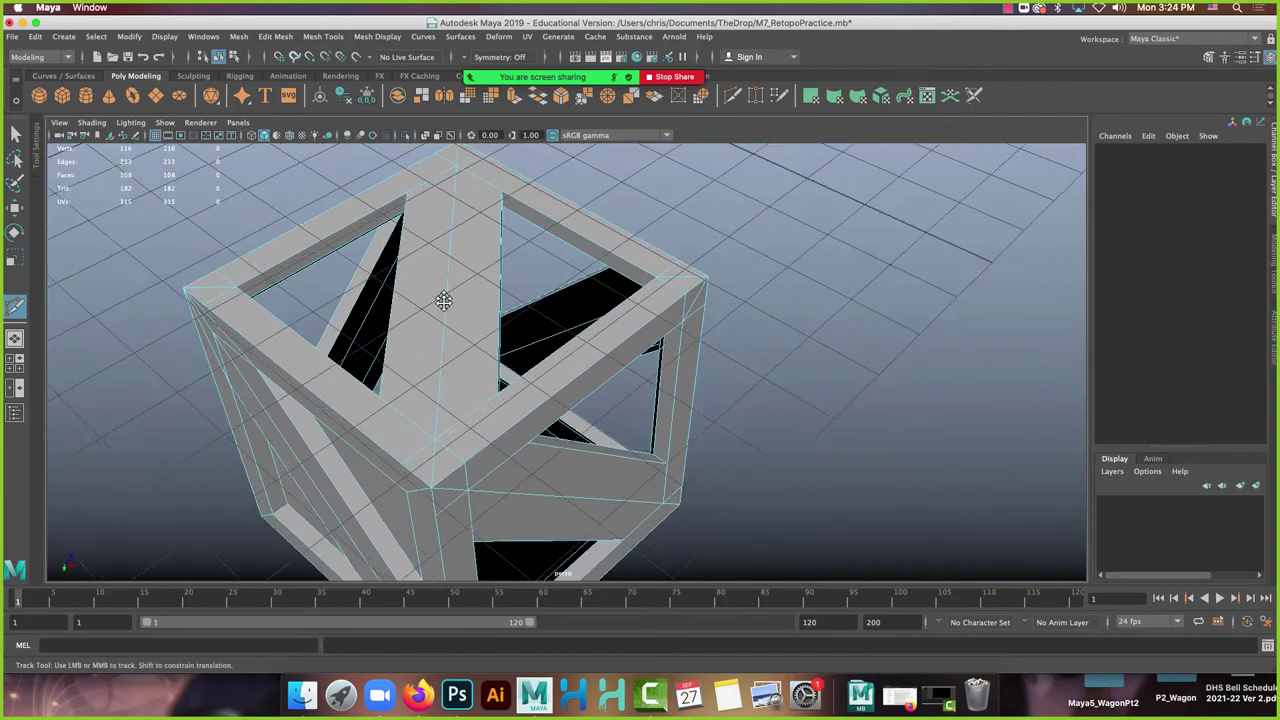
alt+middle_drag(443, 297, 590, 427)
alt+drag(590, 427, 484, 313)
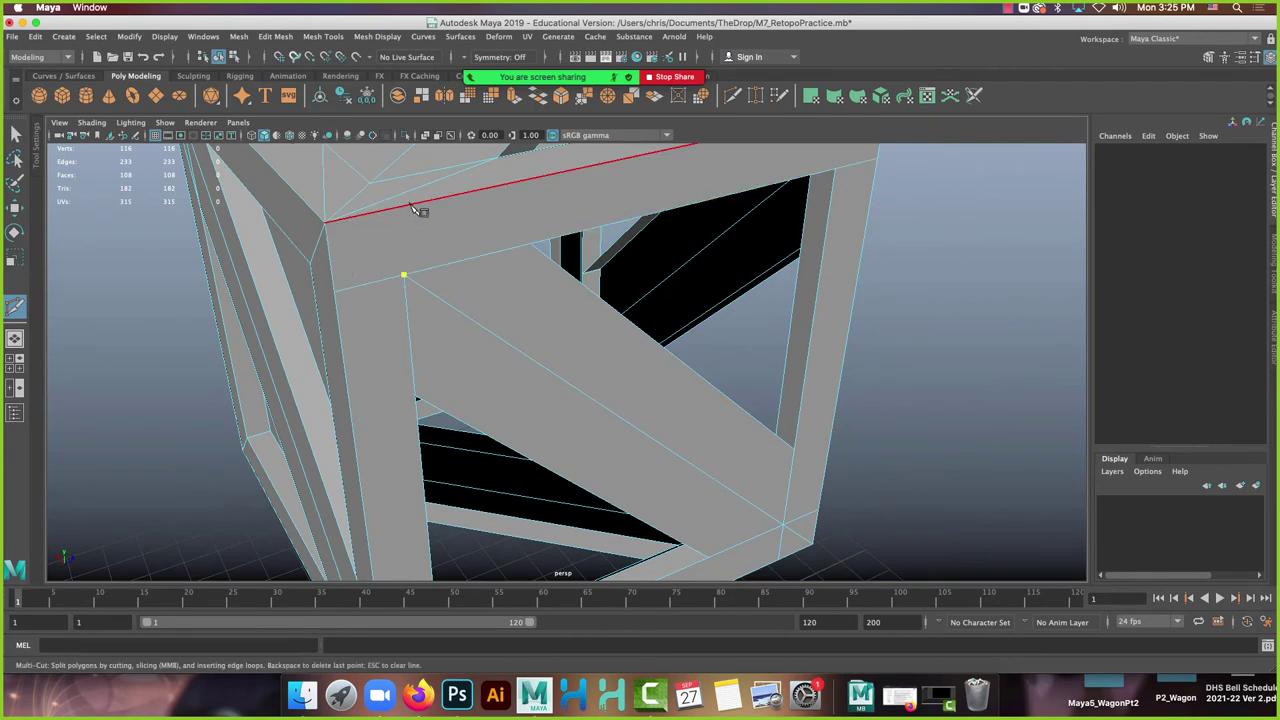
alt+drag(130, 260, 641, 369)
alt+right_drag(641, 369, 671, 371)
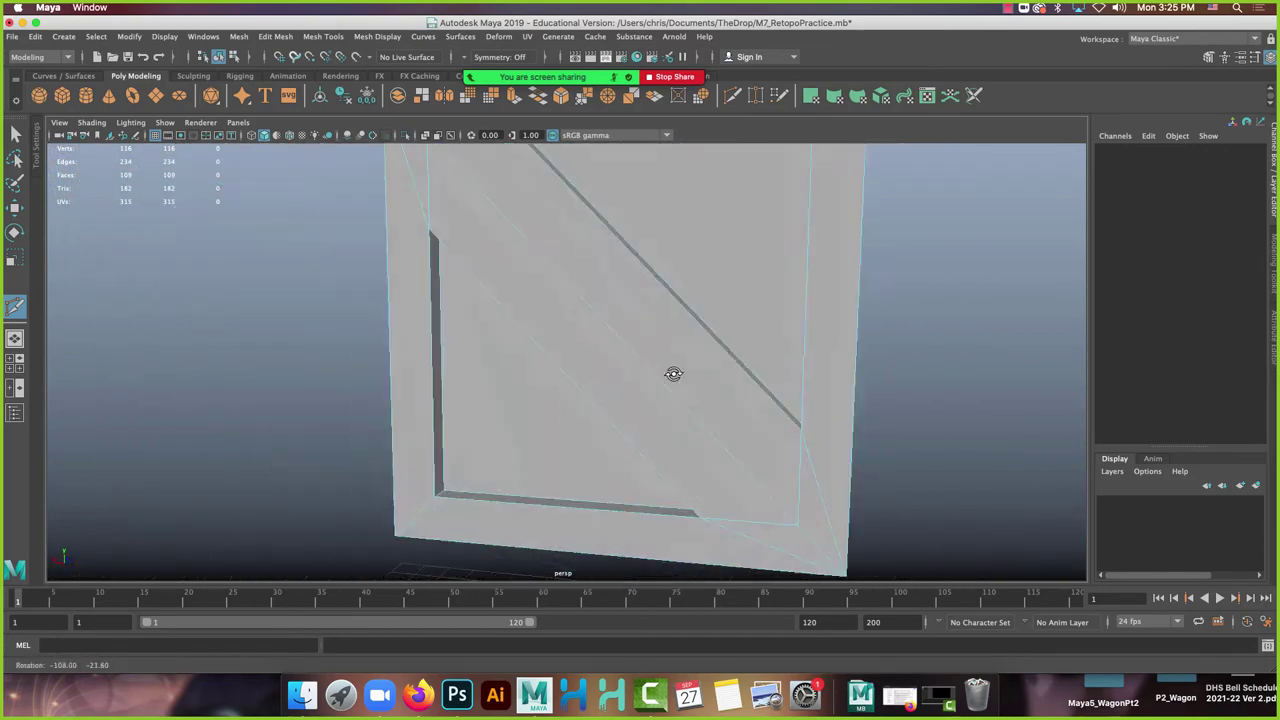
alt+drag(671, 371, 476, 393)
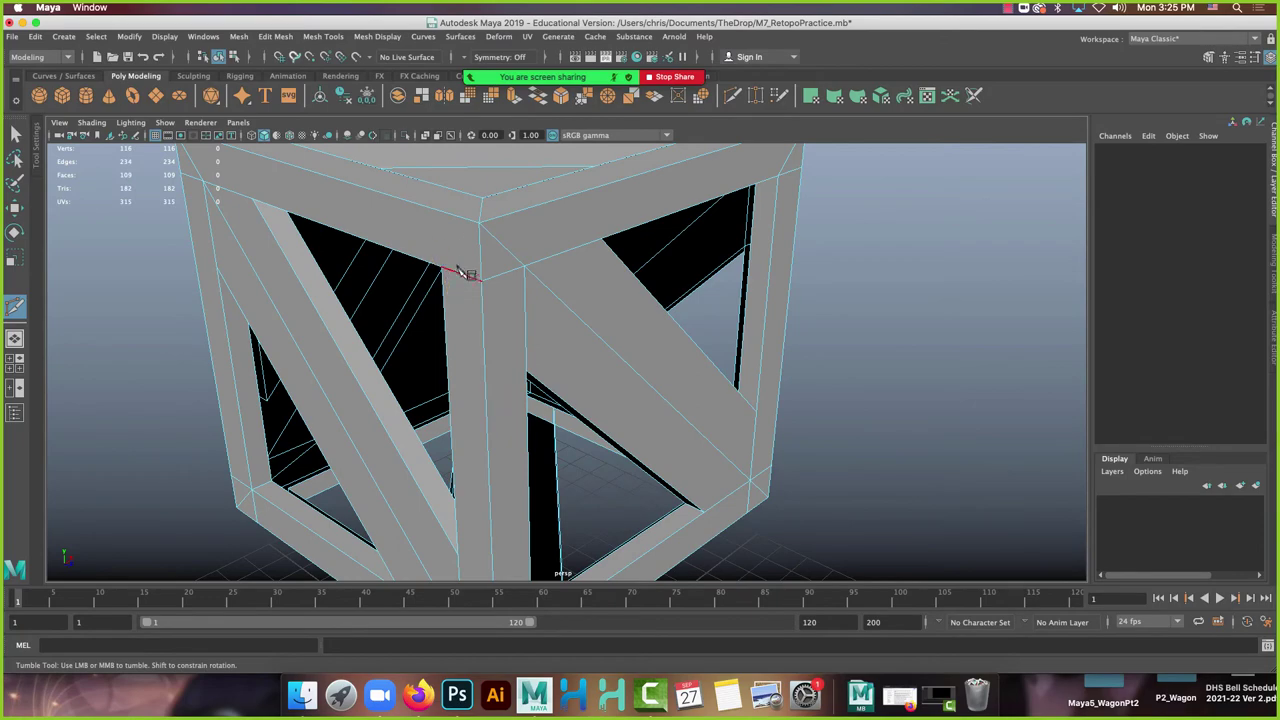
click(436, 212)
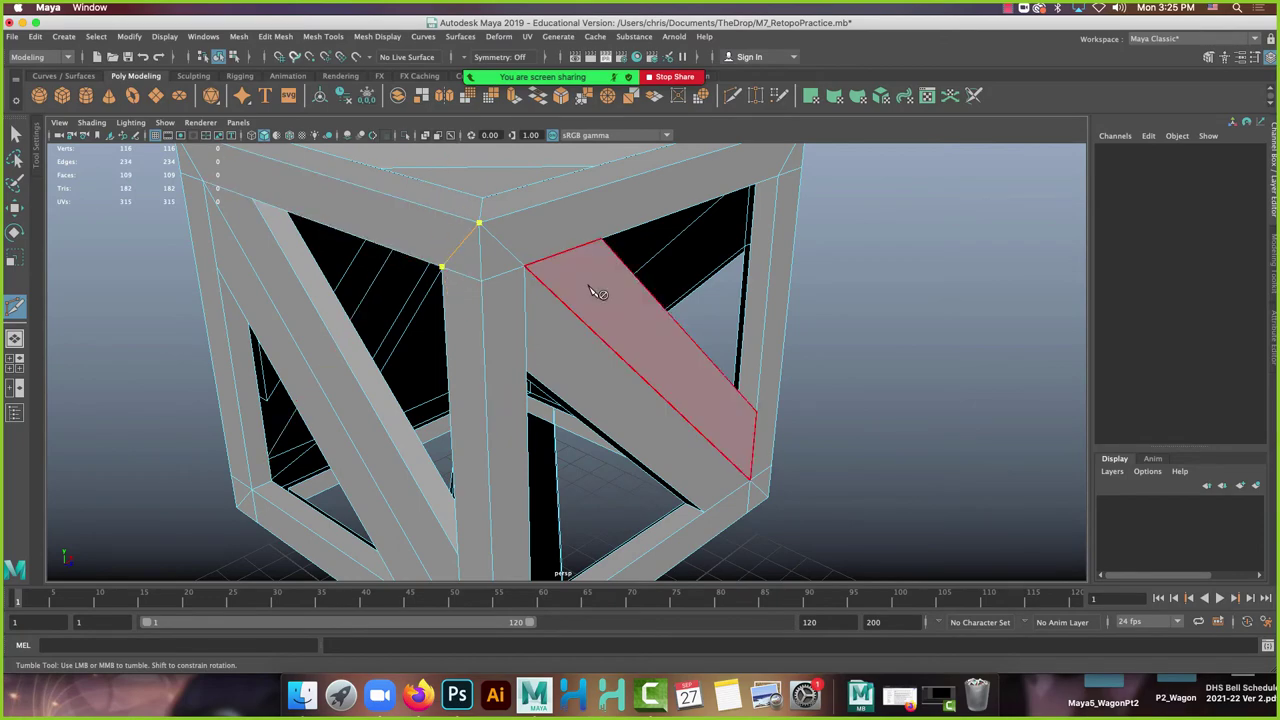
click(600, 240)
alt+drag(600, 237, 797, 420)
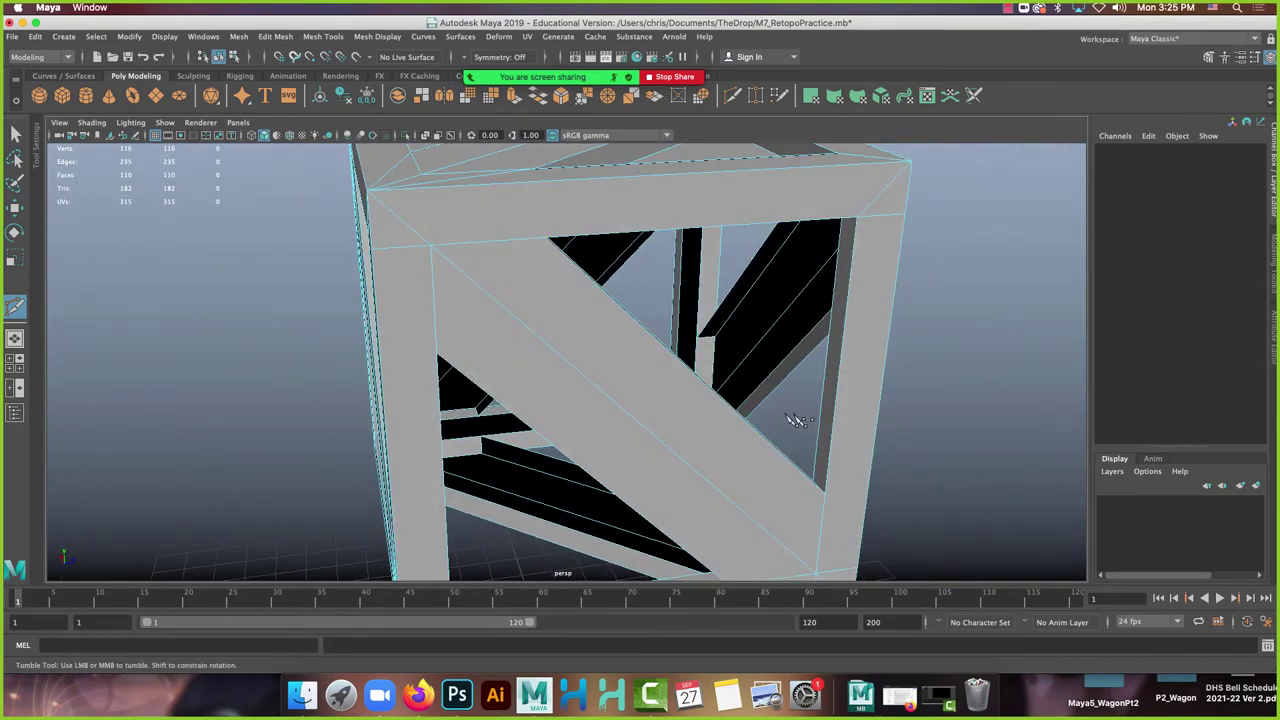
Leave Multi-Cut, switch the crate to Edge mode, and delete the first stray edge.
key(q)
click(400, 188)
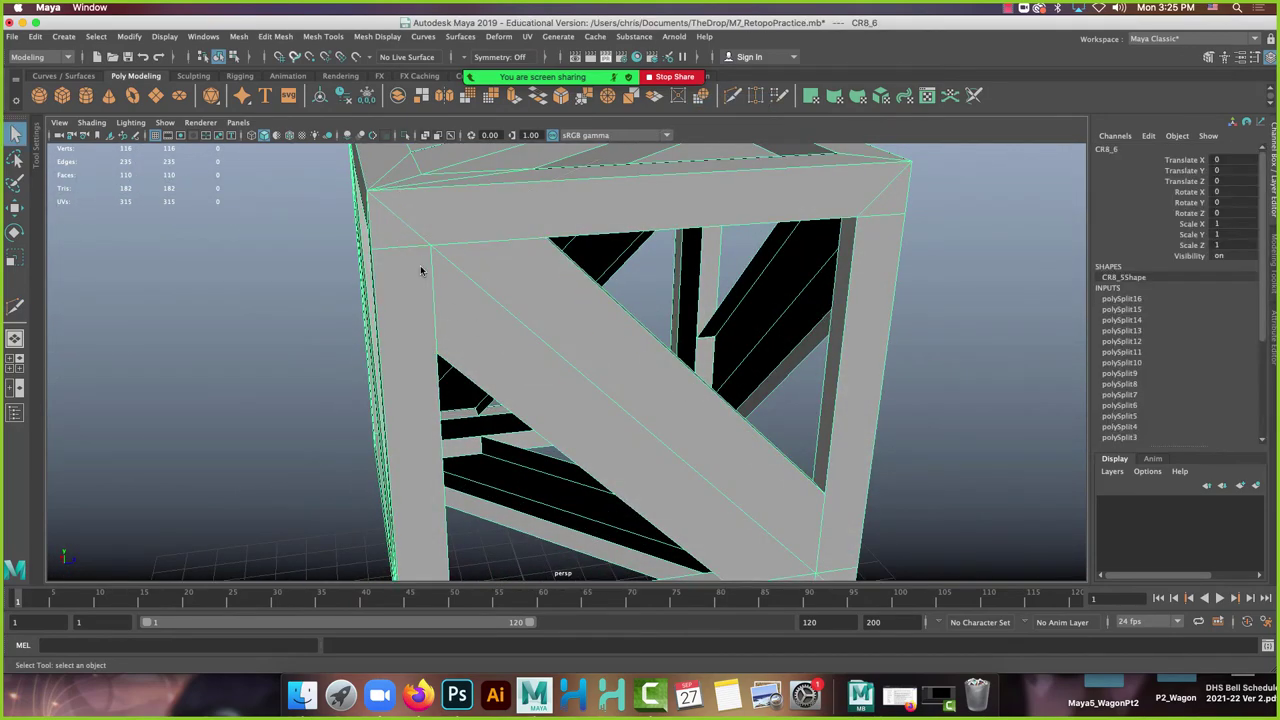
right_drag(421, 271, 420, 232)
alt+drag(420, 232, 692, 333)
click(651, 341)
alt+drag(834, 371, 723, 360)
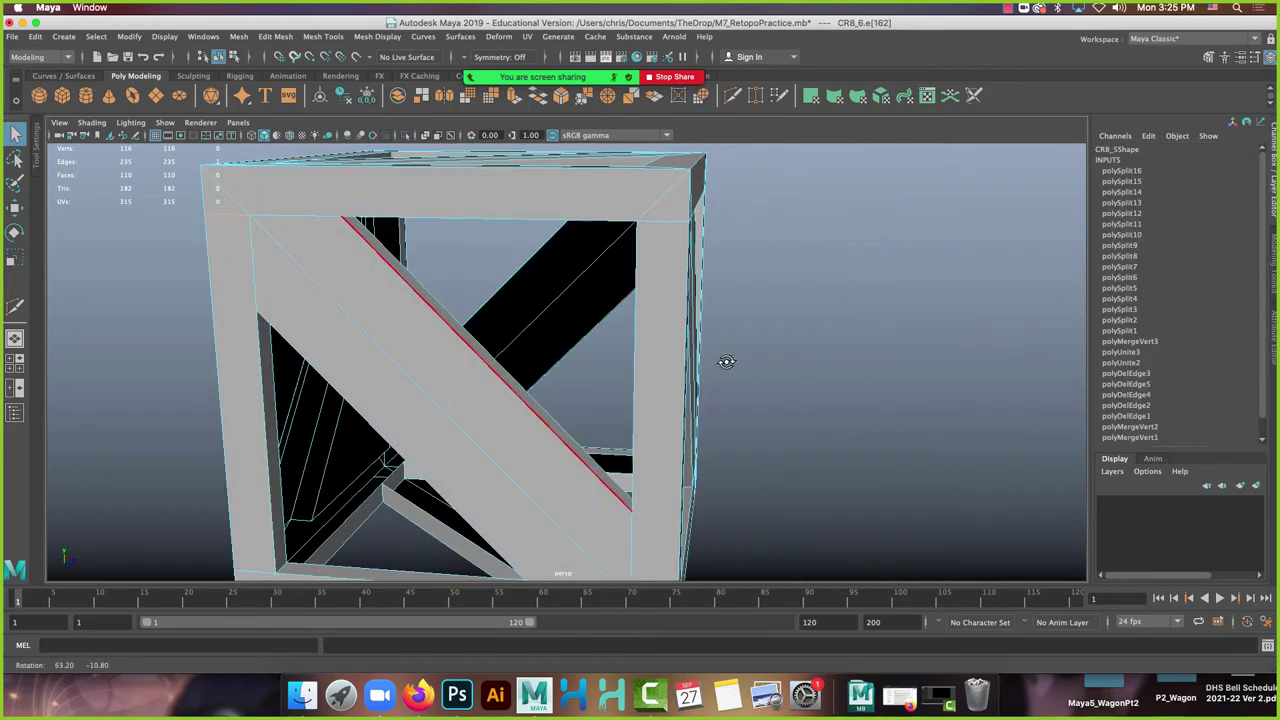
alt+drag(722, 258, 692, 335)
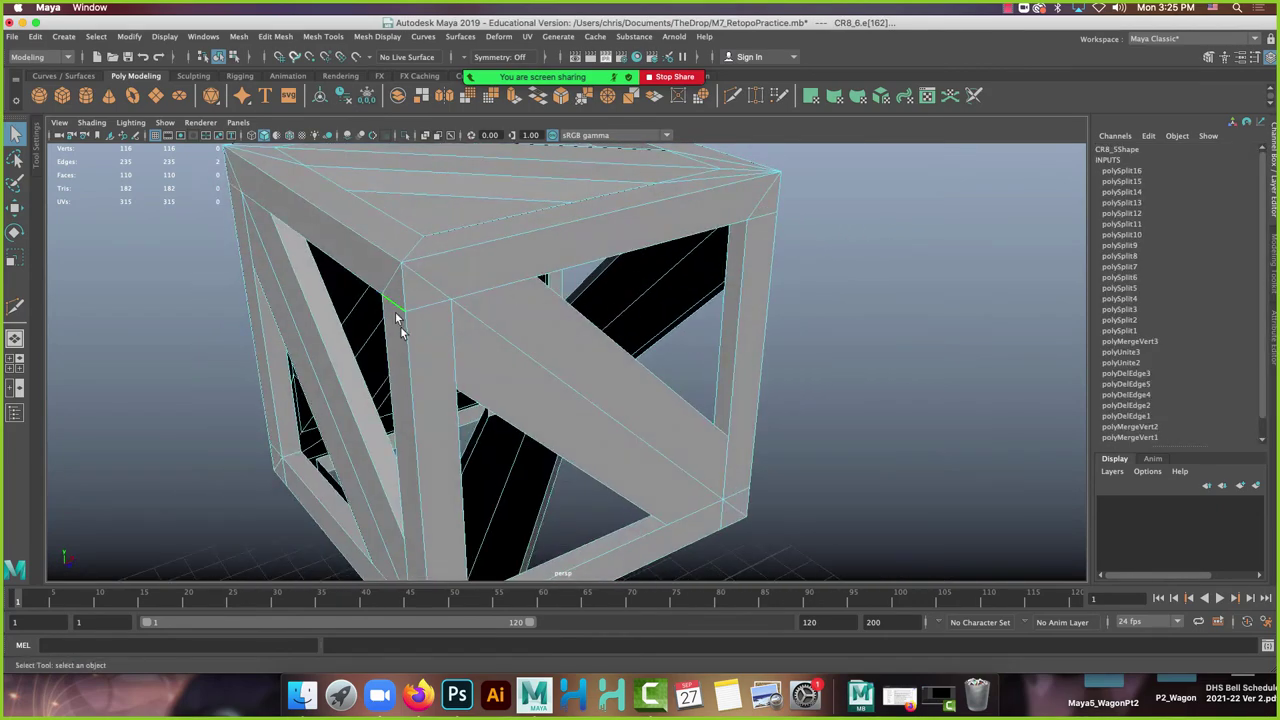
alt+drag(455, 438, 497, 509)
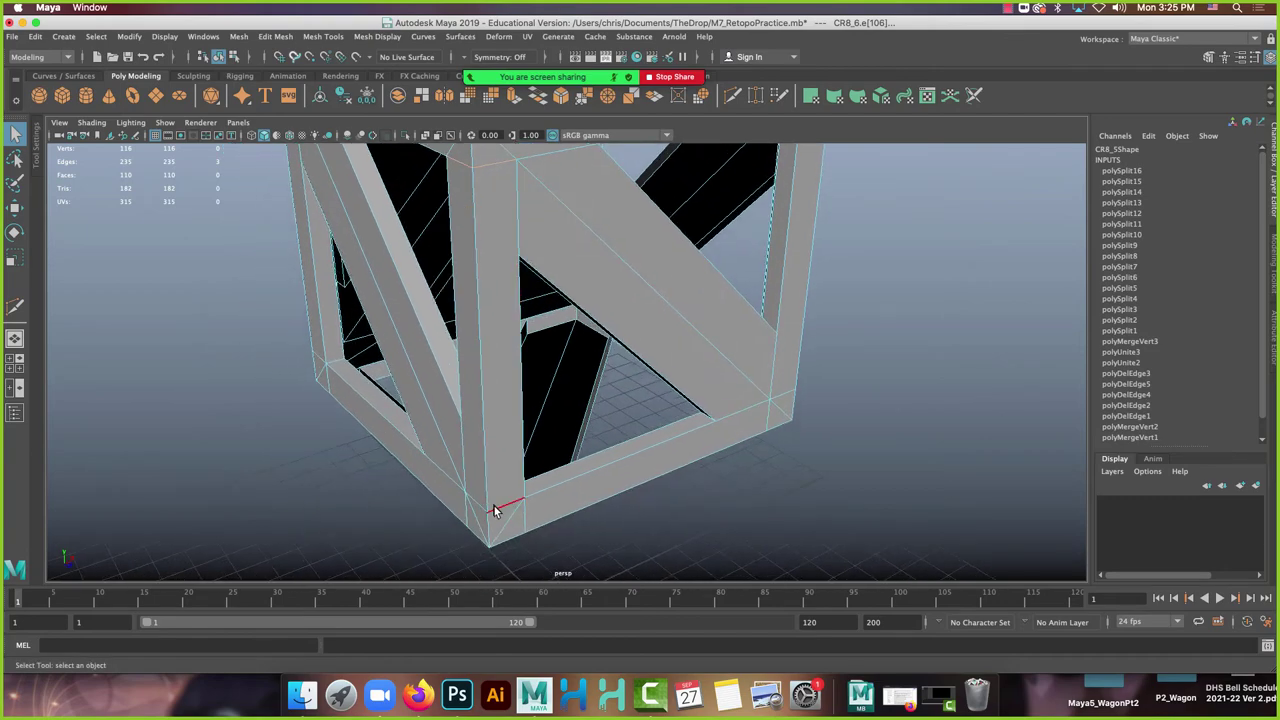
click(505, 510)
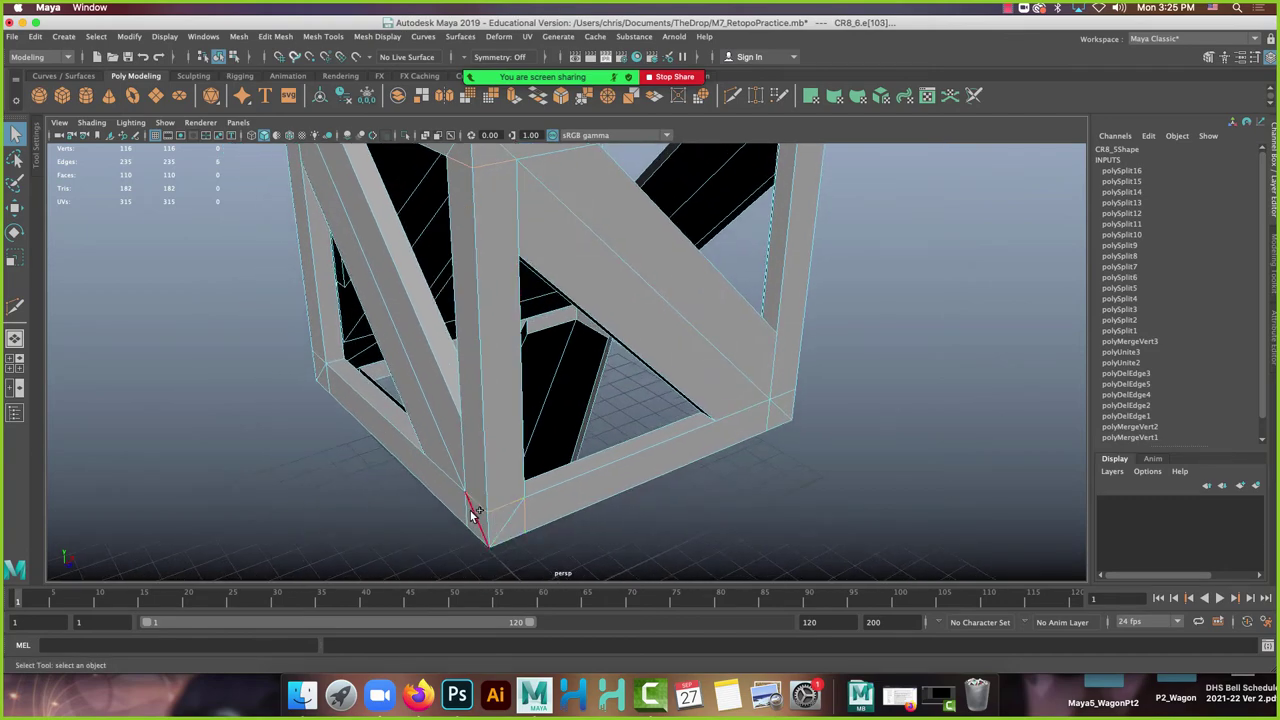
alt+drag(465, 525, 531, 278)
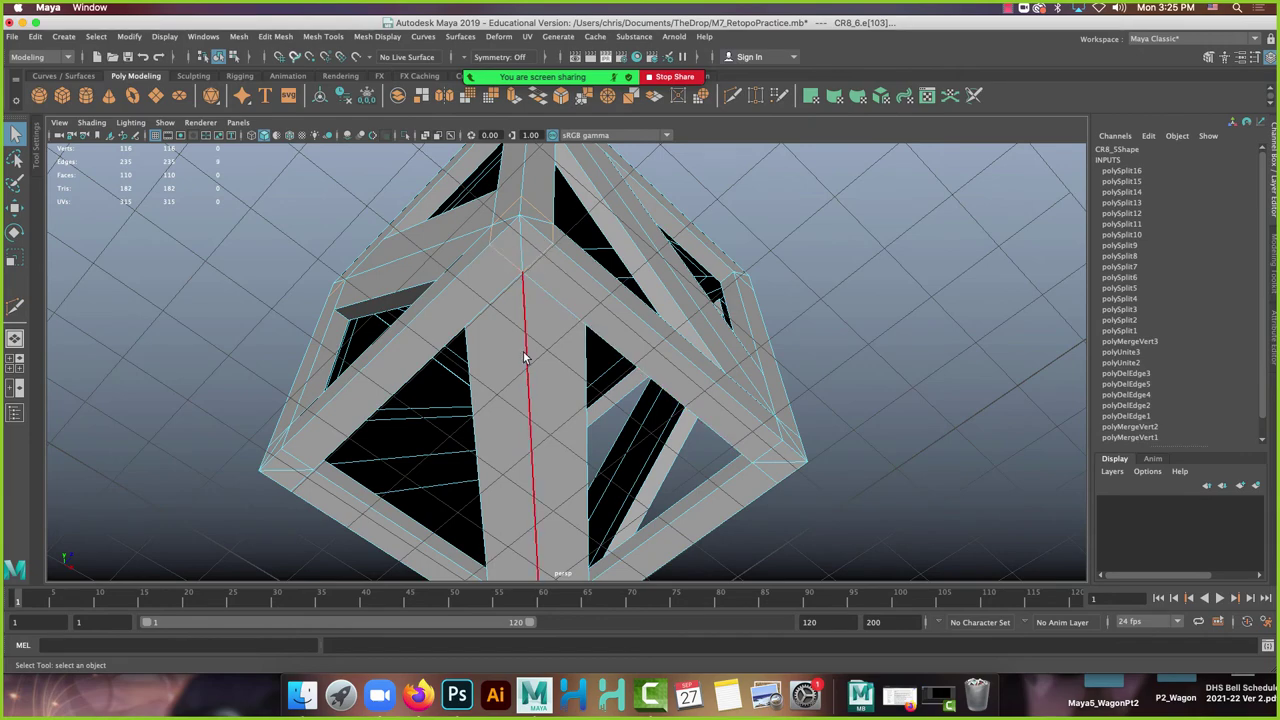
key(BackSpace)
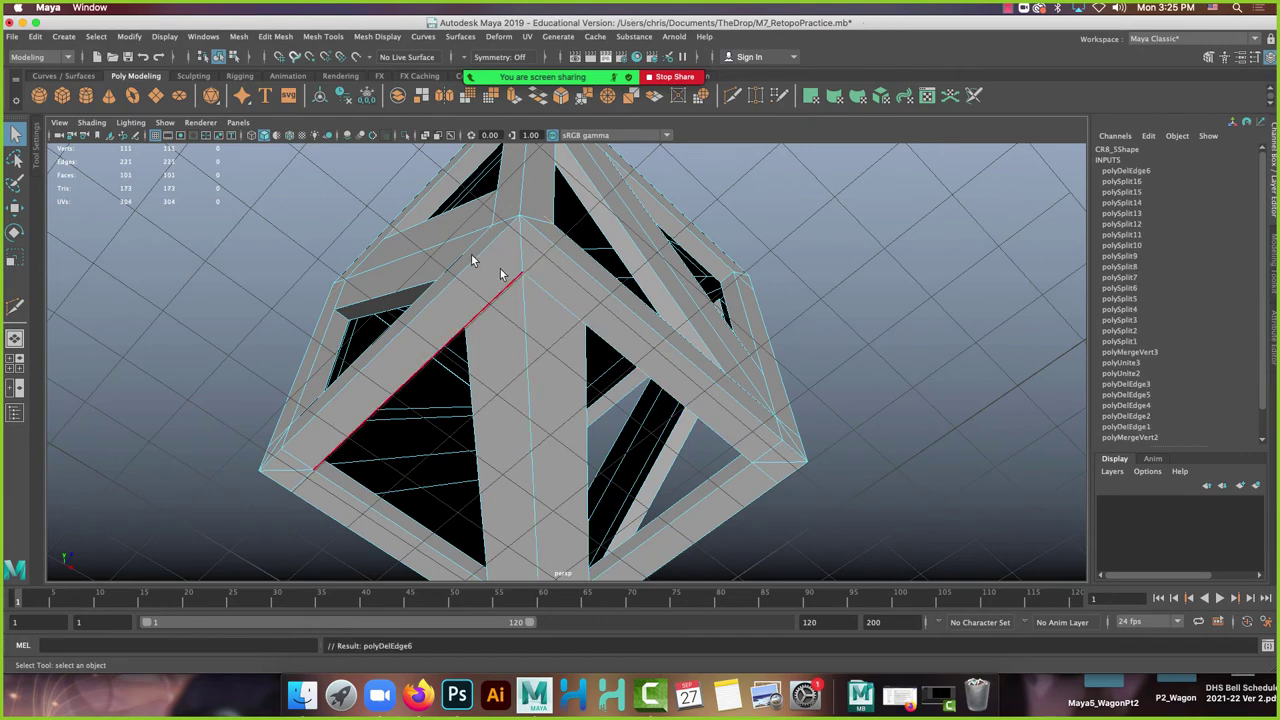
Delete three more stray diagonal and corner edges, including those under the crate.
alt+drag(471, 260, 557, 366)
click(268, 357)
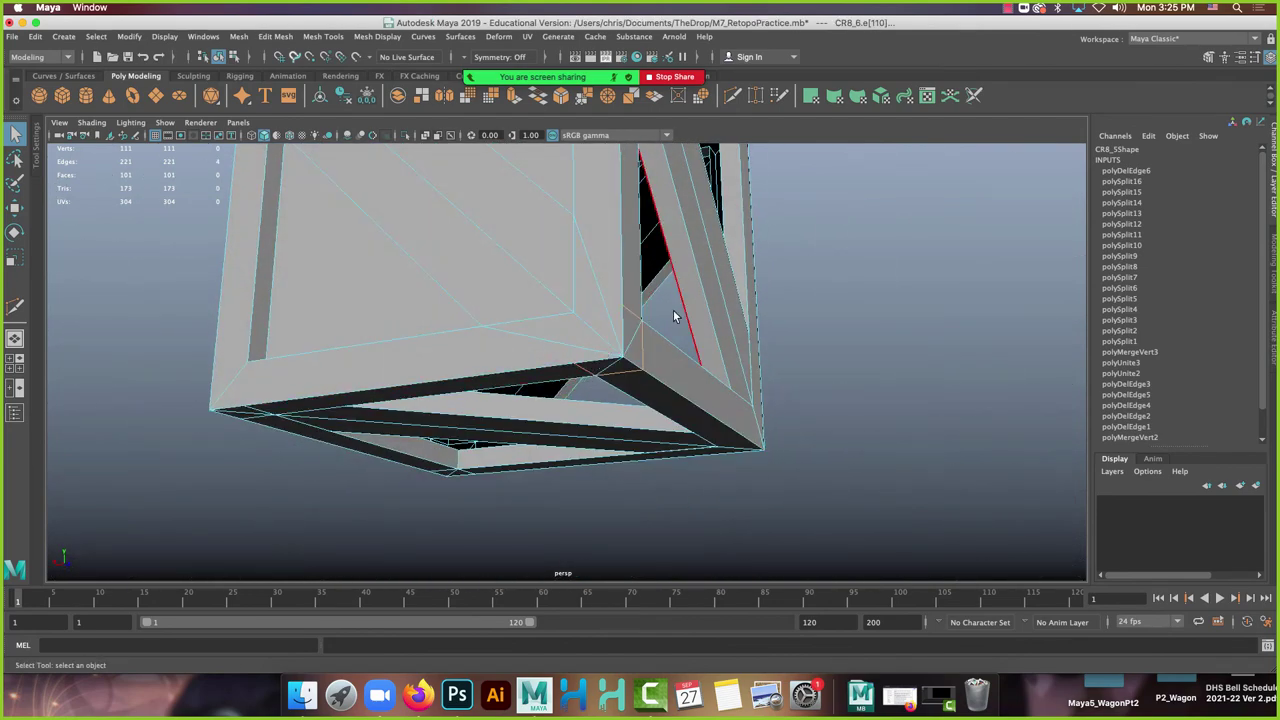
key(BackSpace)
alt+drag(650, 415, 533, 389)
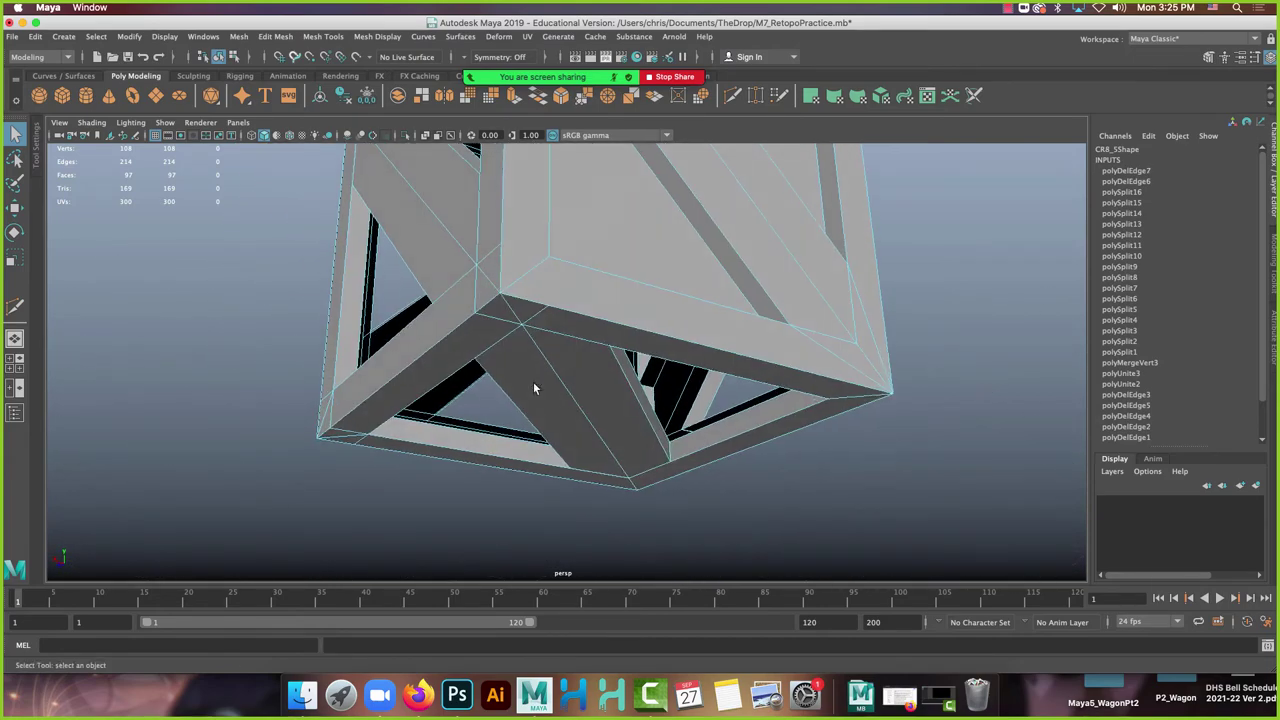
click(515, 318)
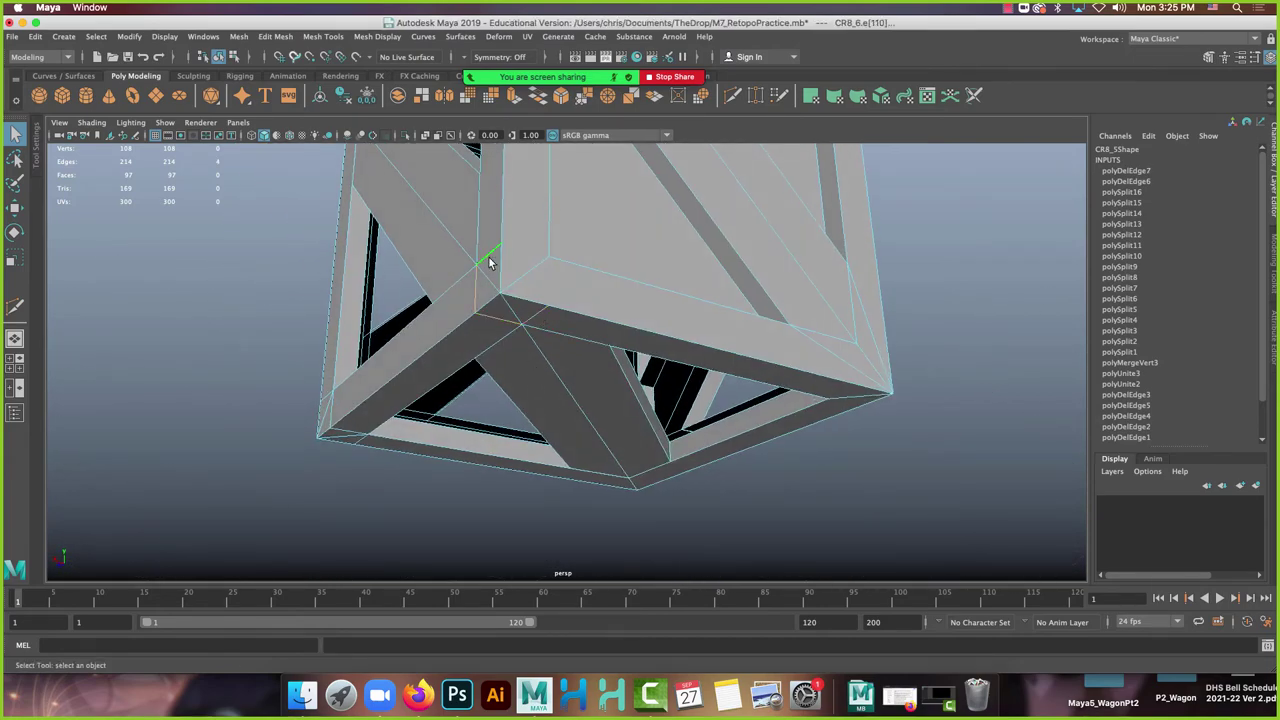
key(BackSpace)
alt+drag(427, 341, 558, 347)
click(558, 355)
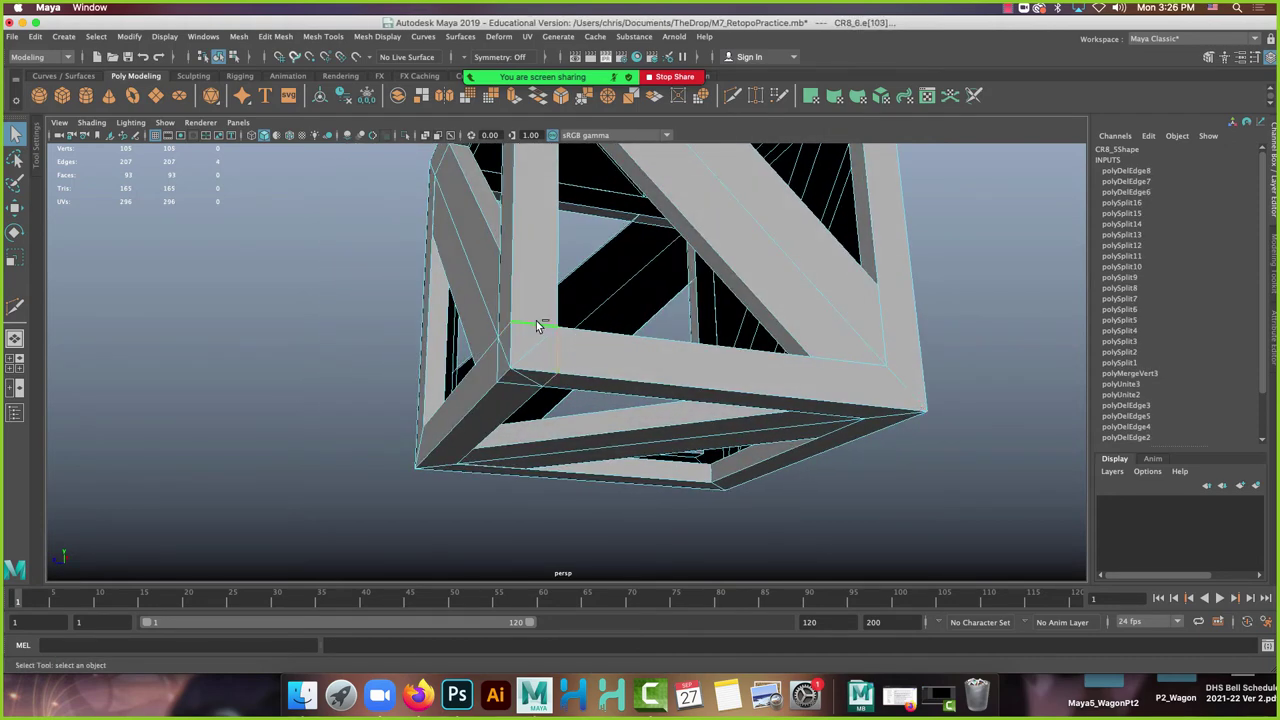
key(BackSpace)
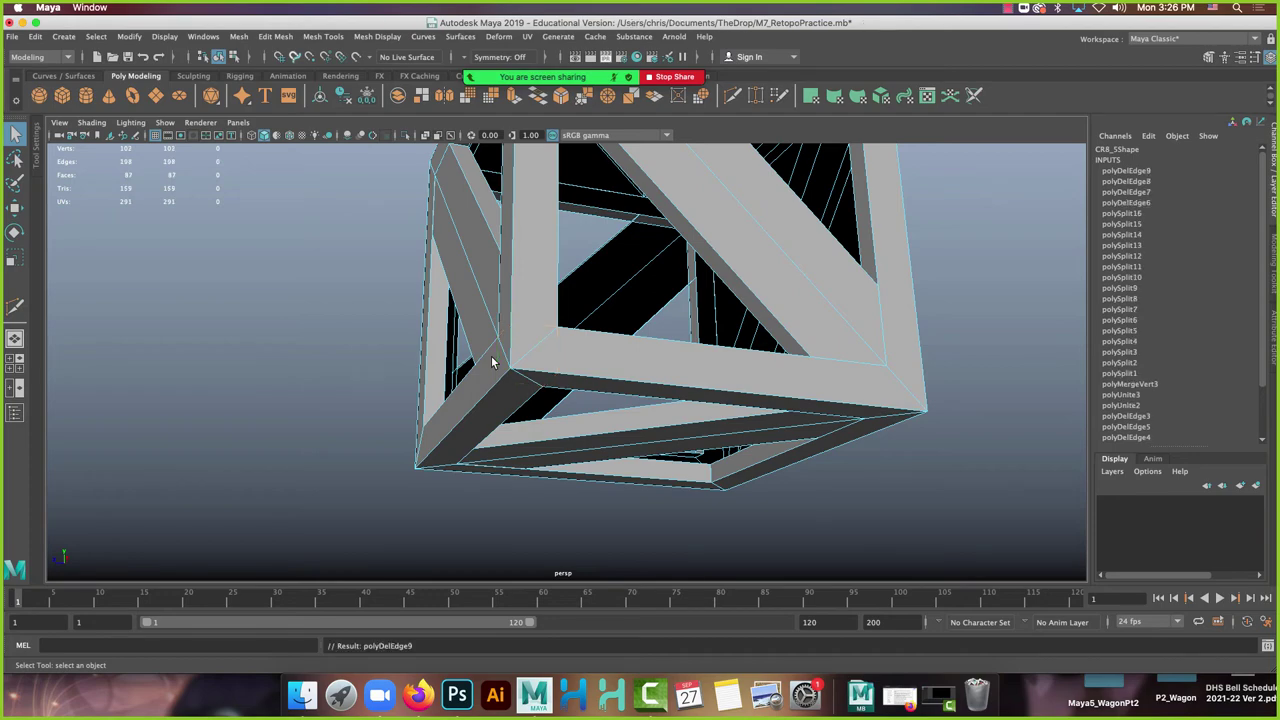
Delete the short top-corner edge and the diagonal edge across the side face.
alt+drag(485, 378, 570, 340)
click(524, 267)
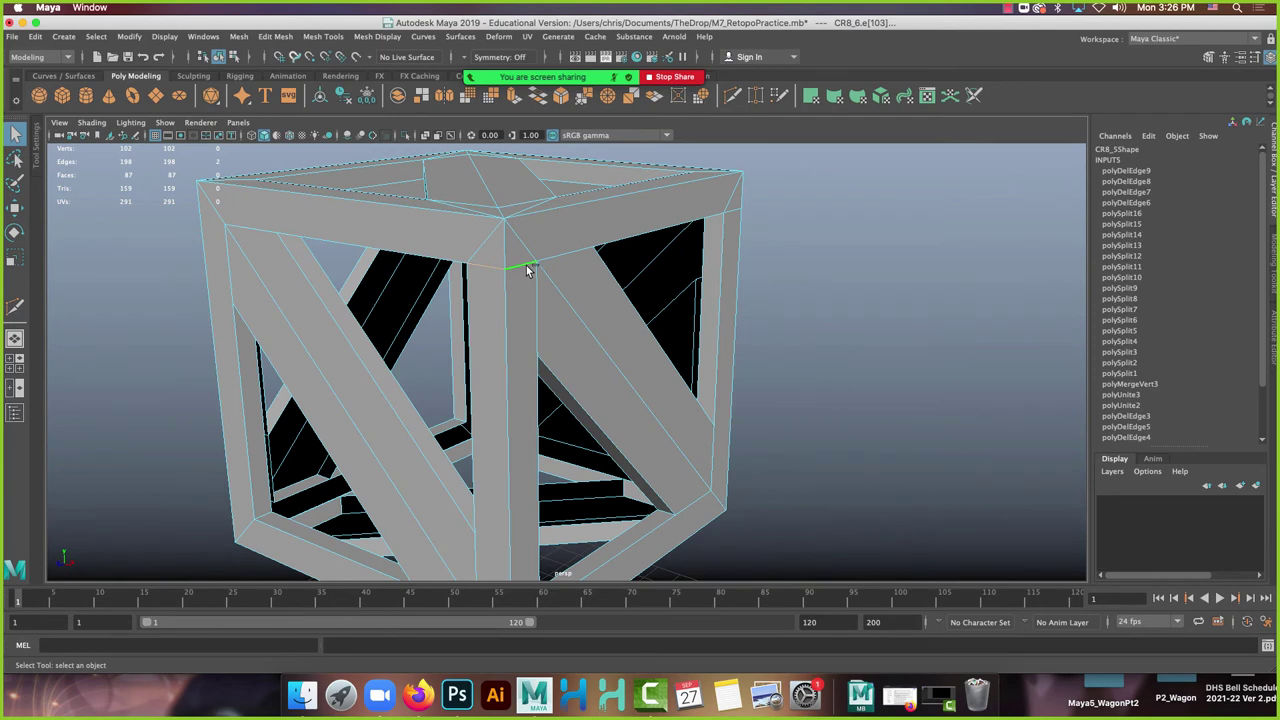
key(BackSpace)
alt+drag(527, 270, 640, 202)
click(655, 234)
key(BackSpace)
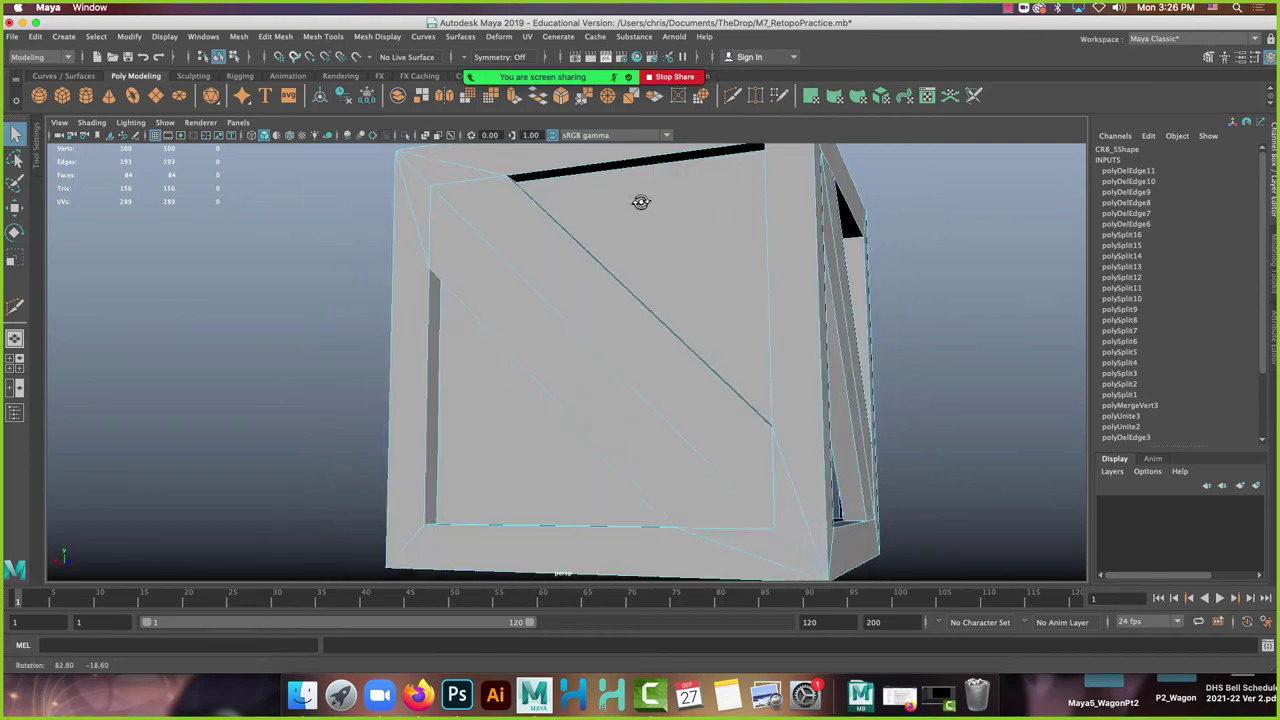
alt+drag(826, 383, 695, 437)
Frame the crate's tilted top up close and reactivate Multi-Cut for the next corner.
alt+right_drag(695, 437, 509, 363)
alt+drag(509, 363, 704, 387)
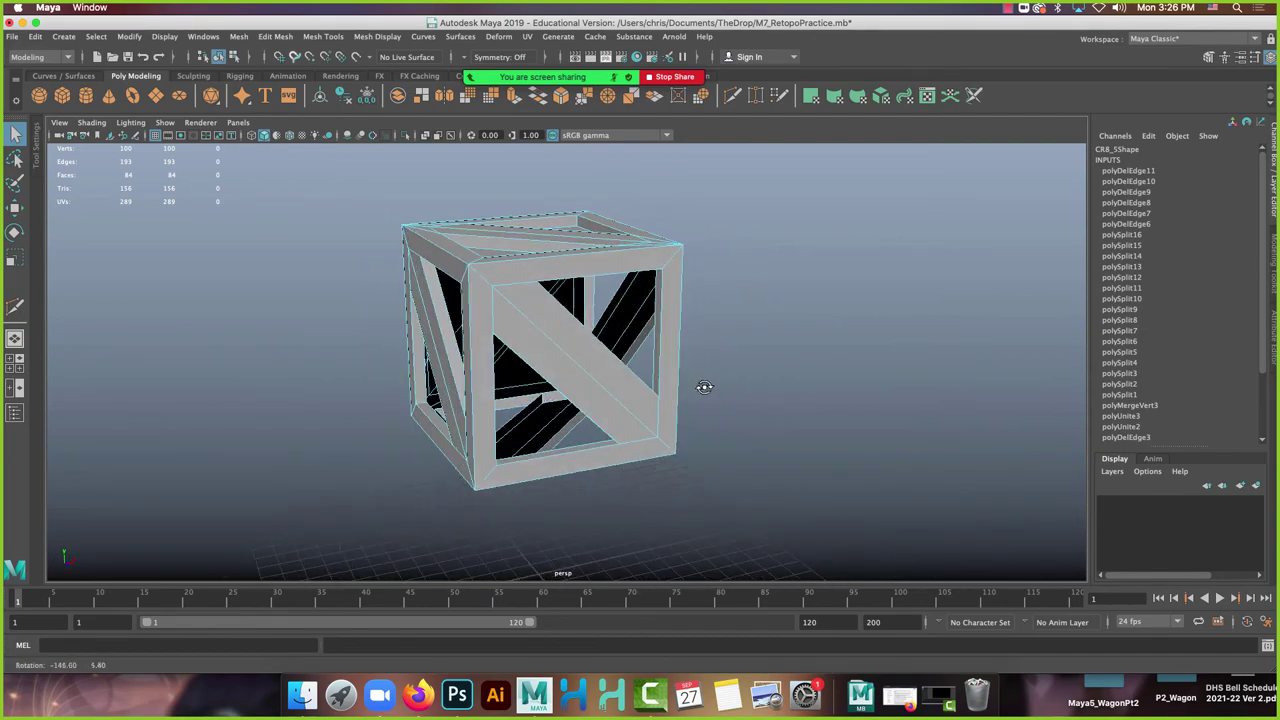
alt+drag(510, 338, 368, 330)
alt+drag(431, 277, 456, 311)
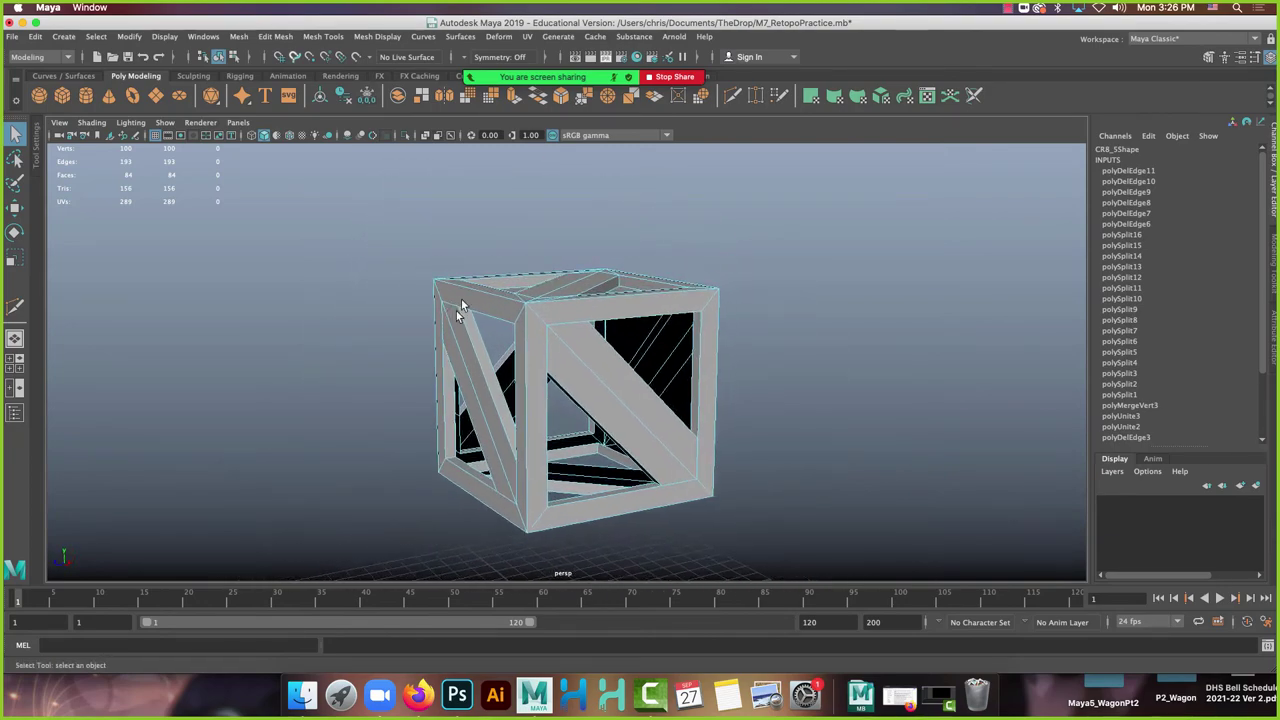
alt+right_drag(456, 311, 594, 310)
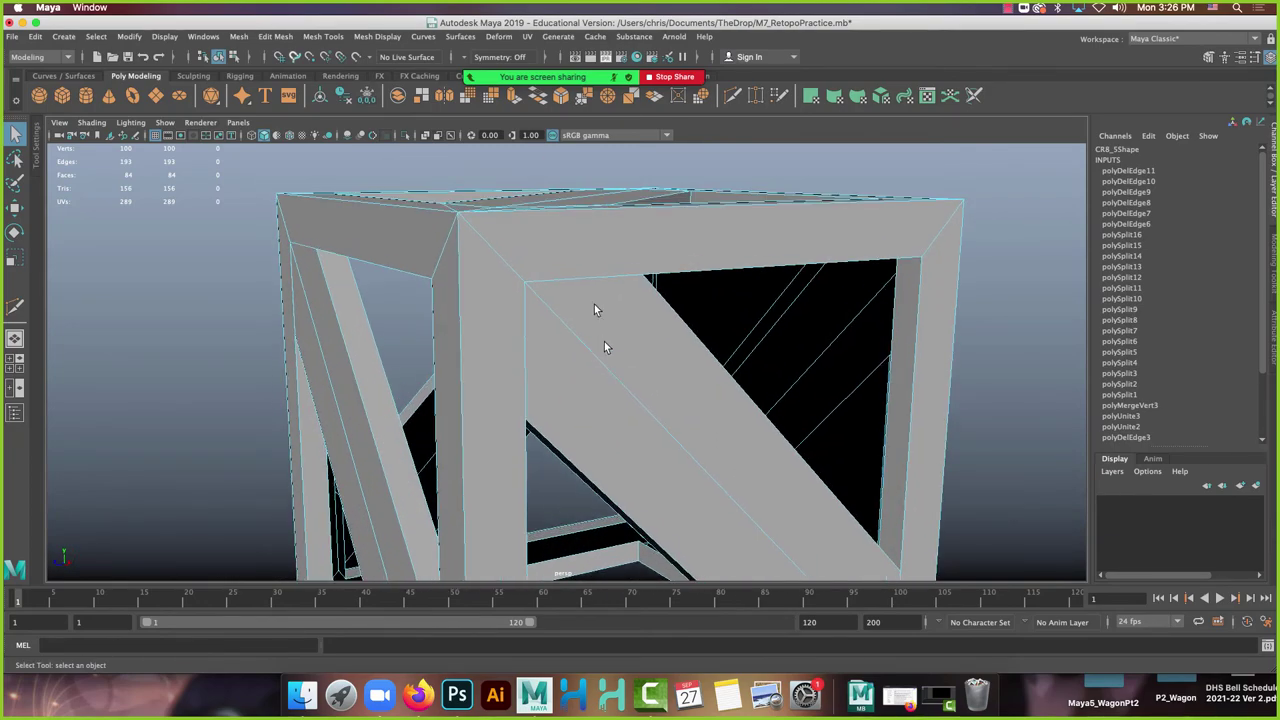
click(732, 97)
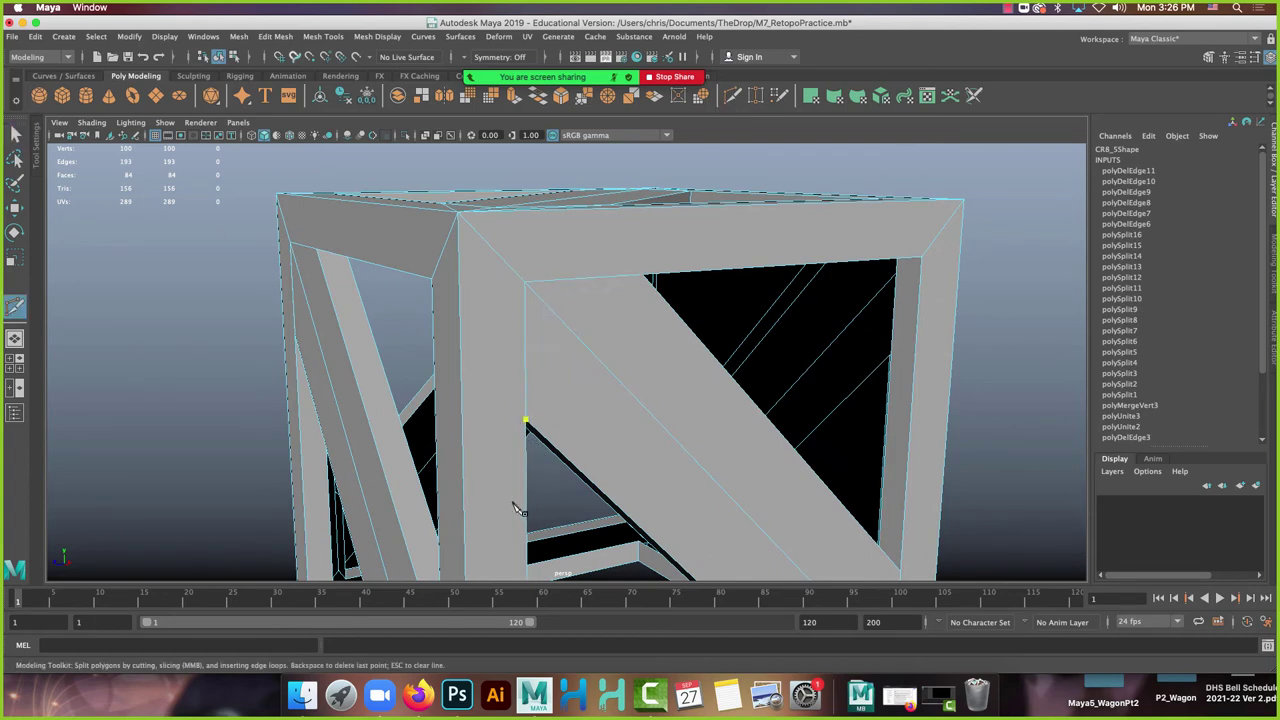
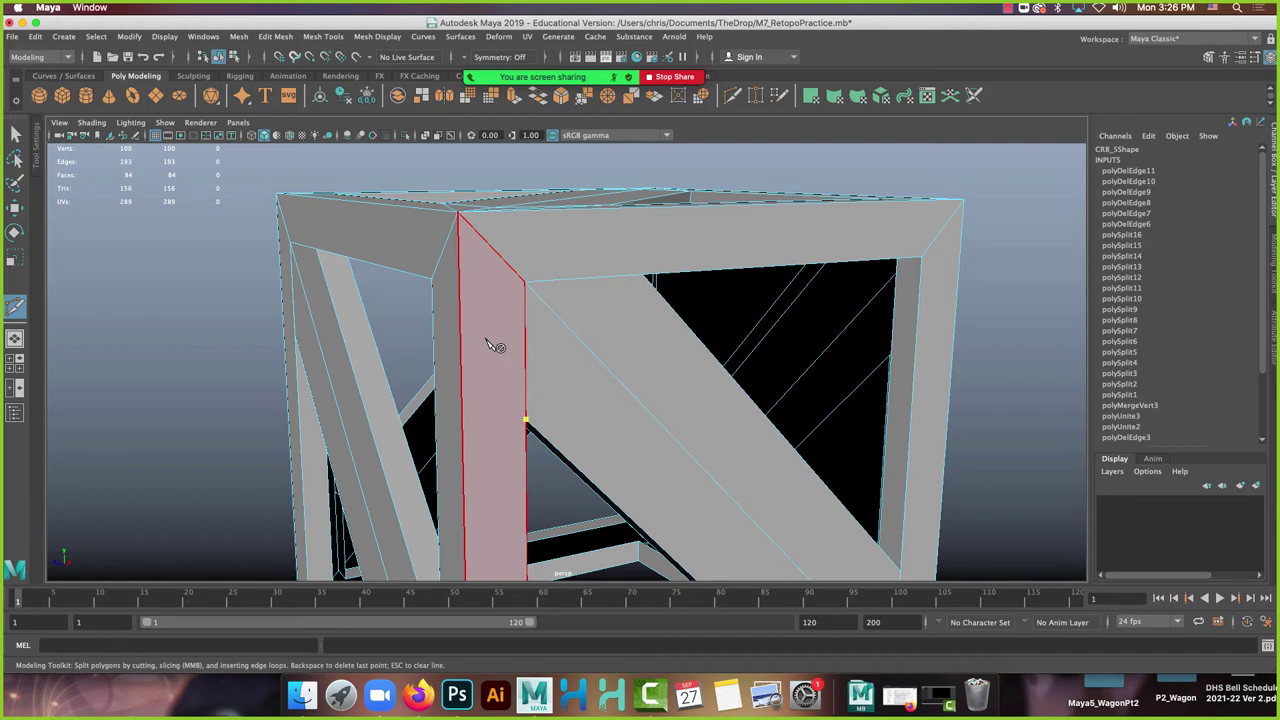
Select a leftover face on the crate and undo an accidental move of it.
alt+drag(500, 354, 410, 423)
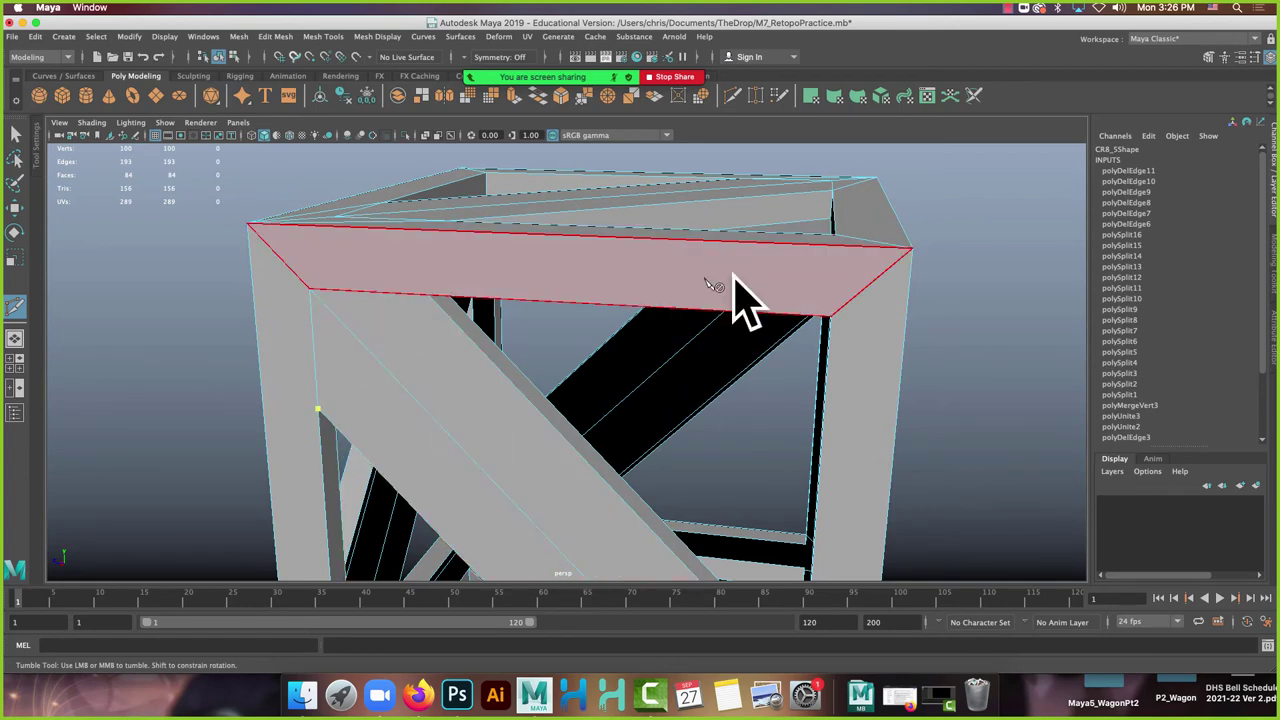
scroll(263, 349, down, 5)
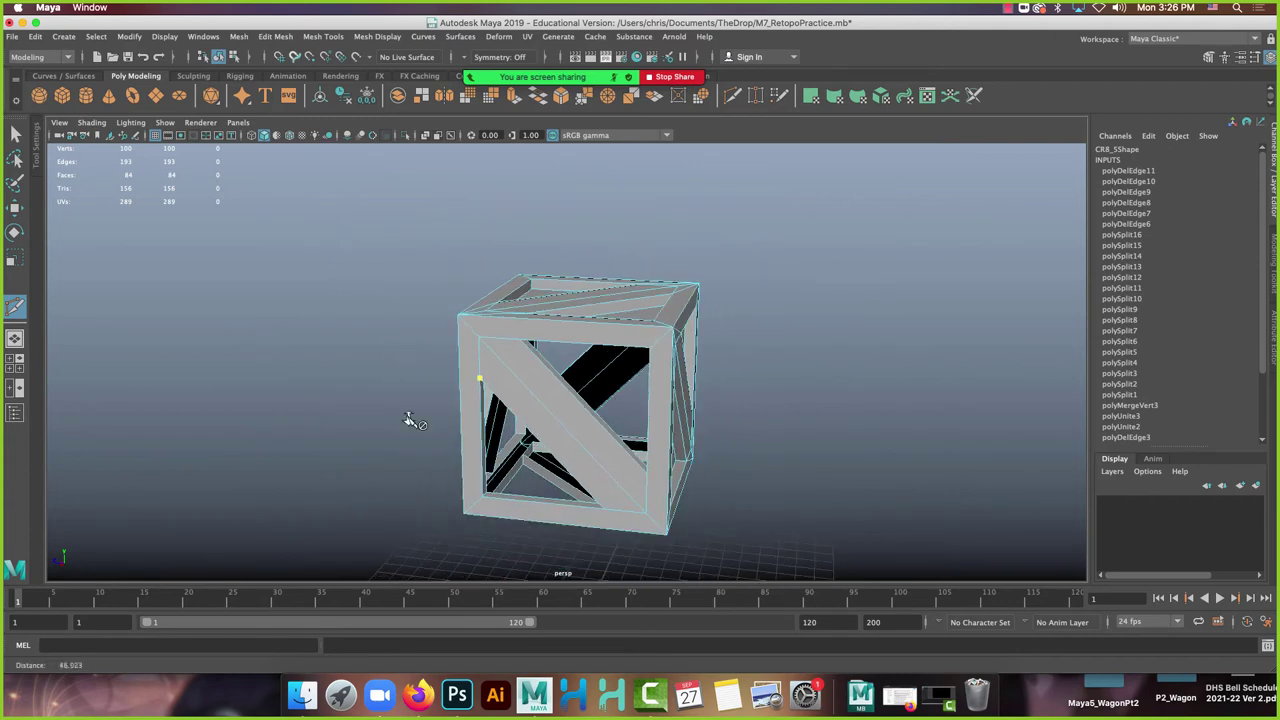
alt+drag(401, 423, 486, 434)
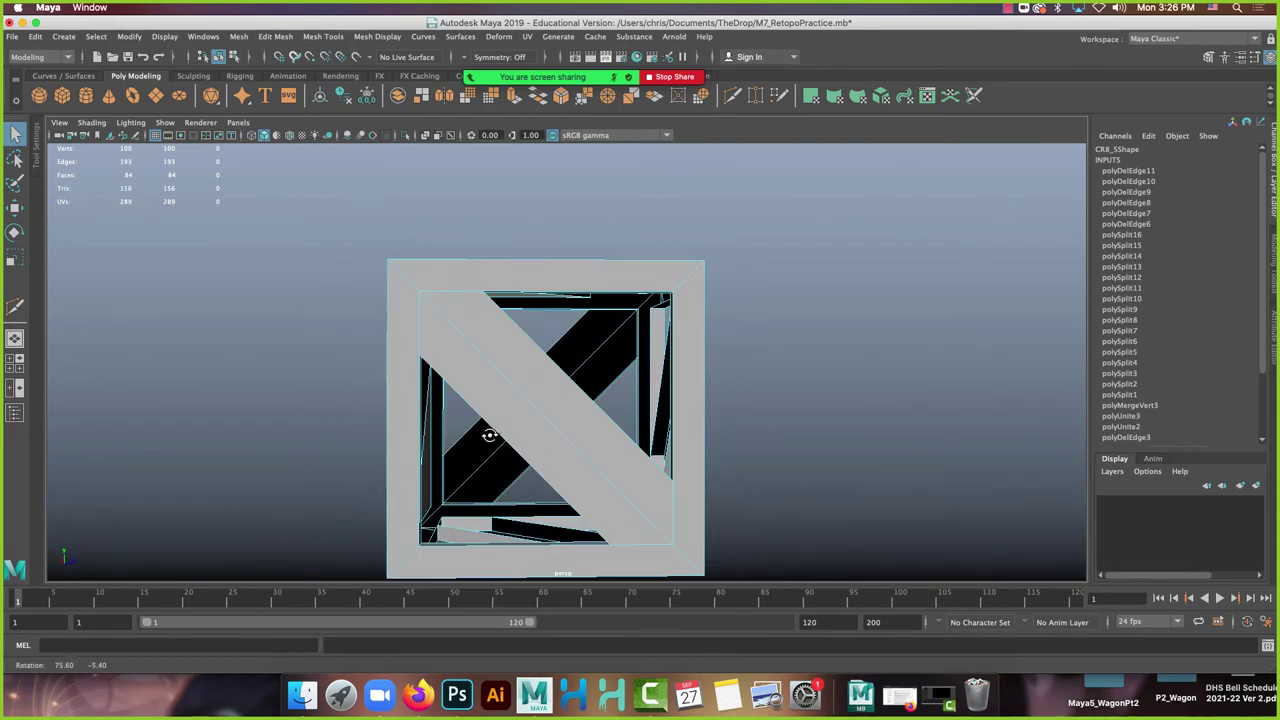
alt+right_drag(486, 434, 449, 347)
alt+drag(449, 347, 392, 351)
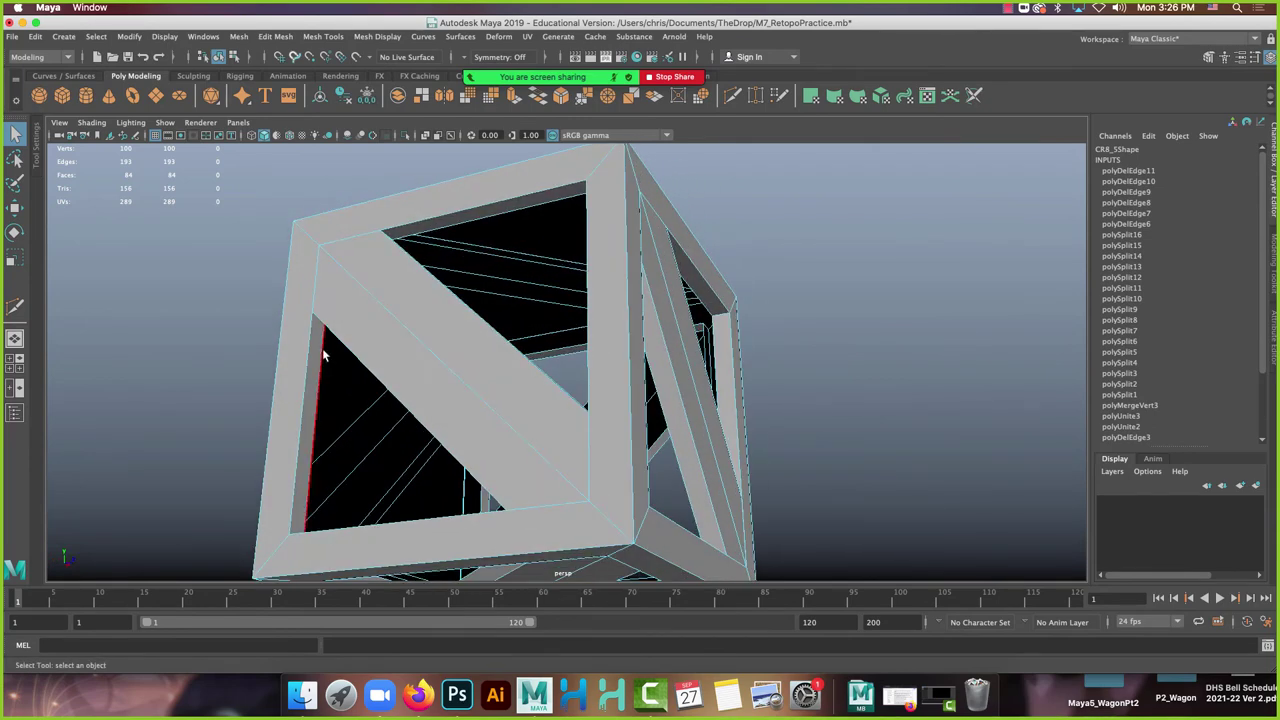
right_drag(312, 282, 313, 349)
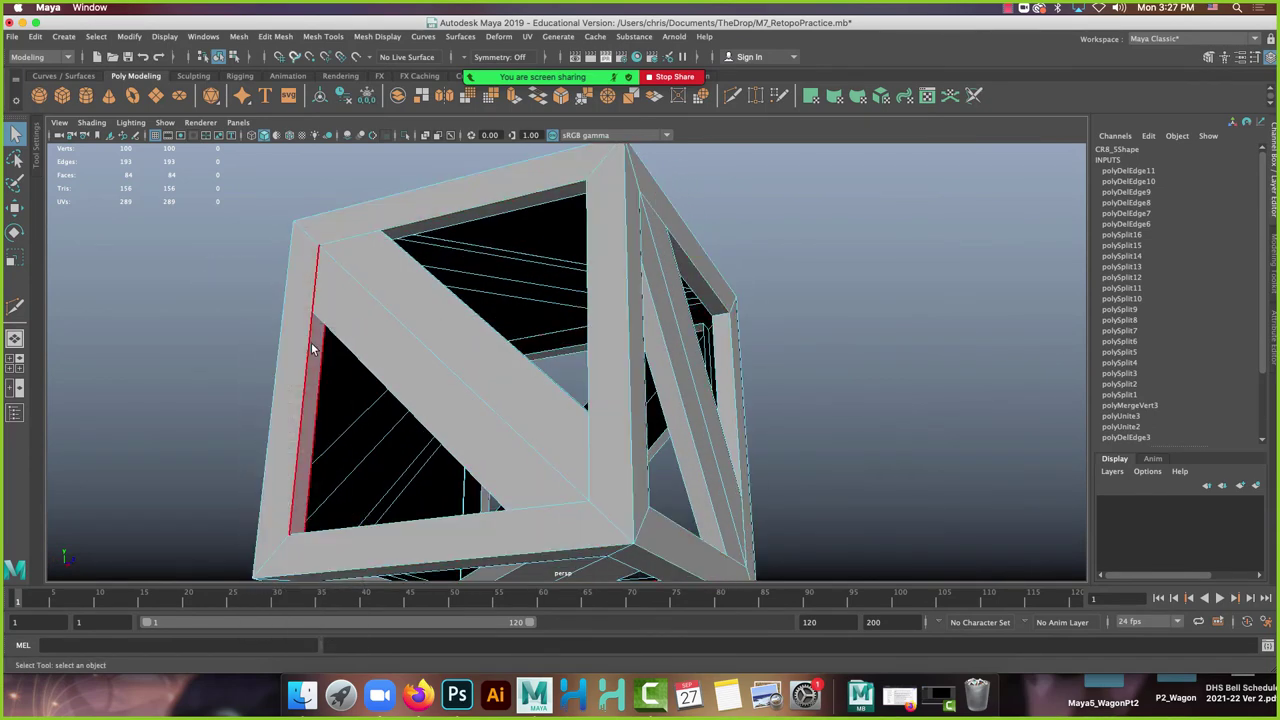
click(306, 289)
alt+drag(306, 289, 334, 277)
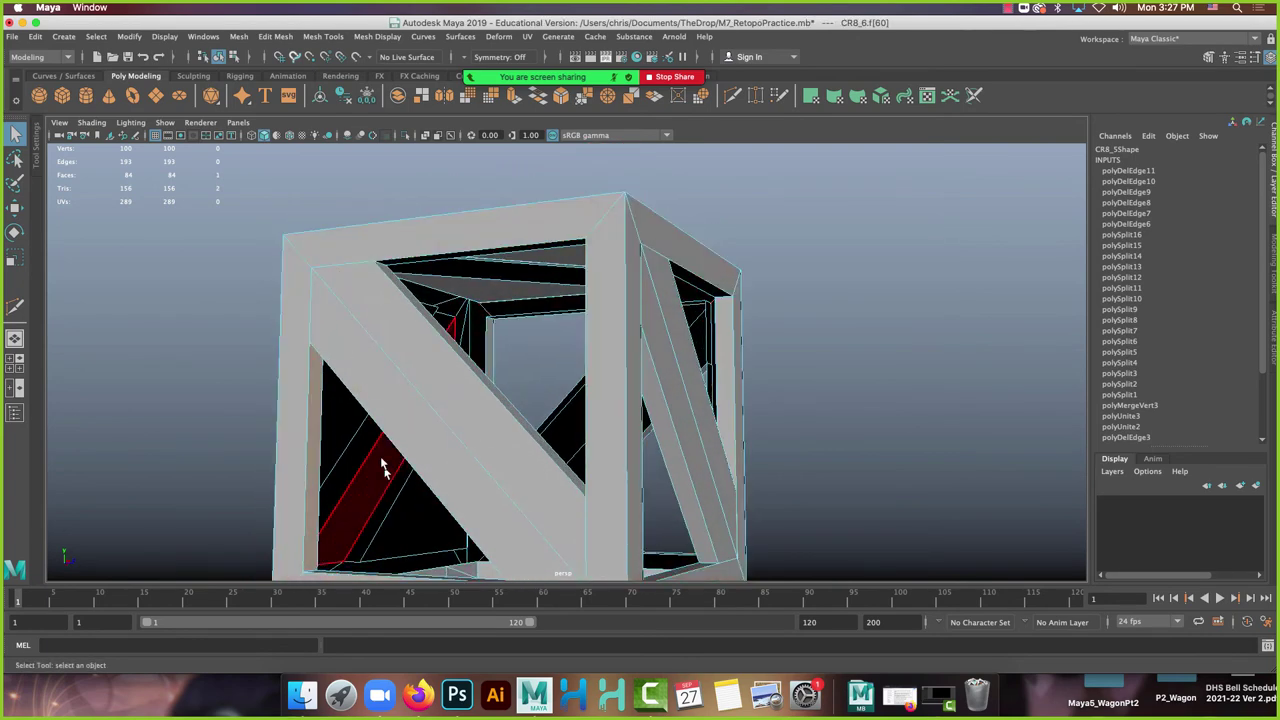
key(w)
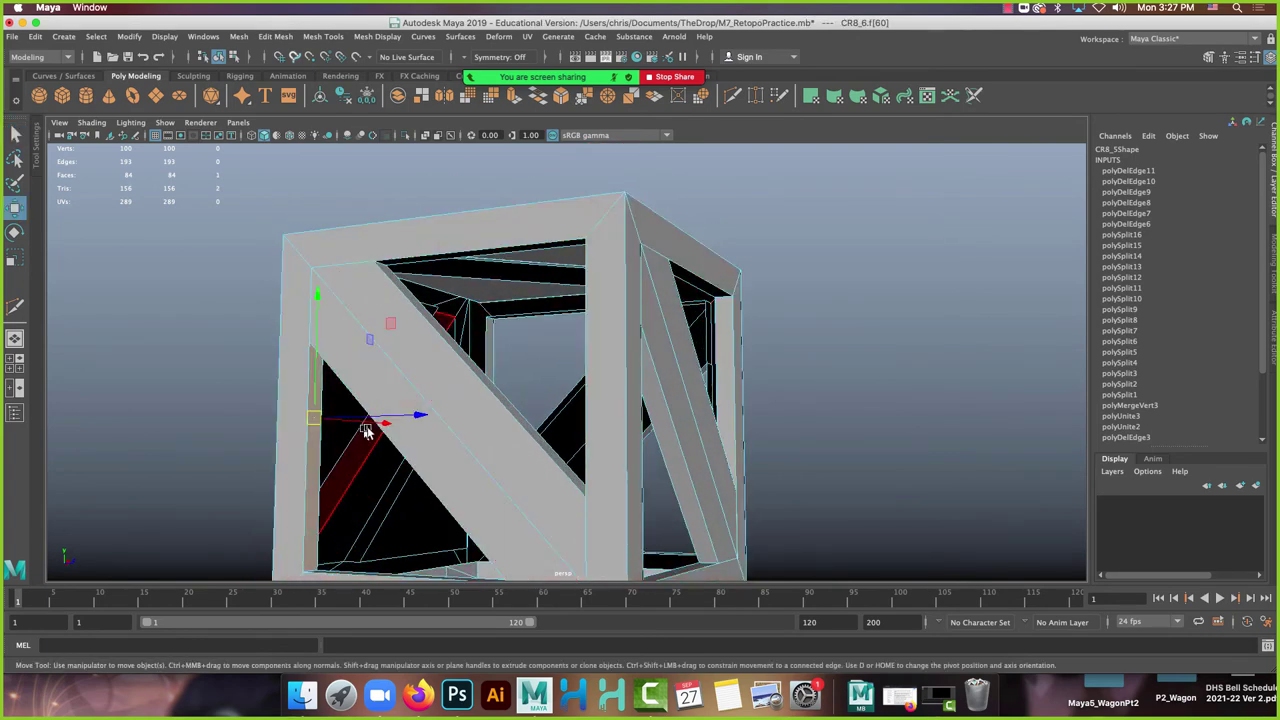
drag(402, 415, 389, 414)
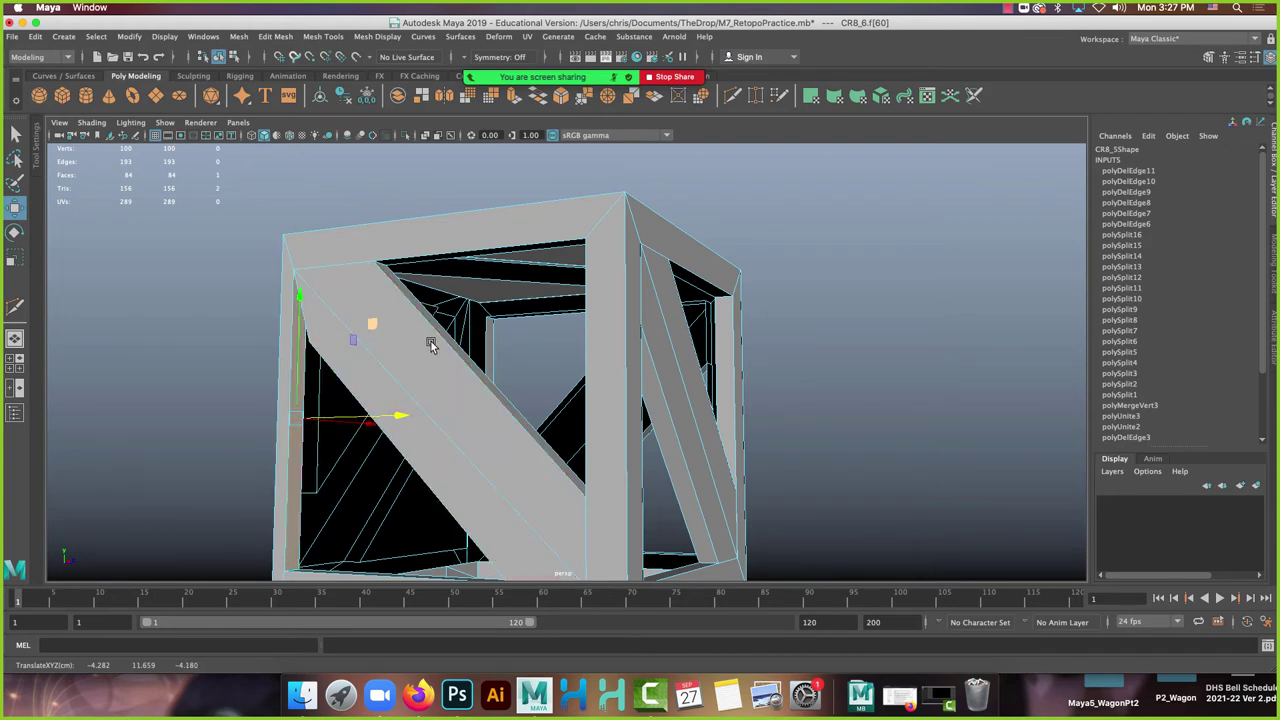
key(super+z)
Select the left frame face and the diagonal strut face on the crate.
click(182, 310)
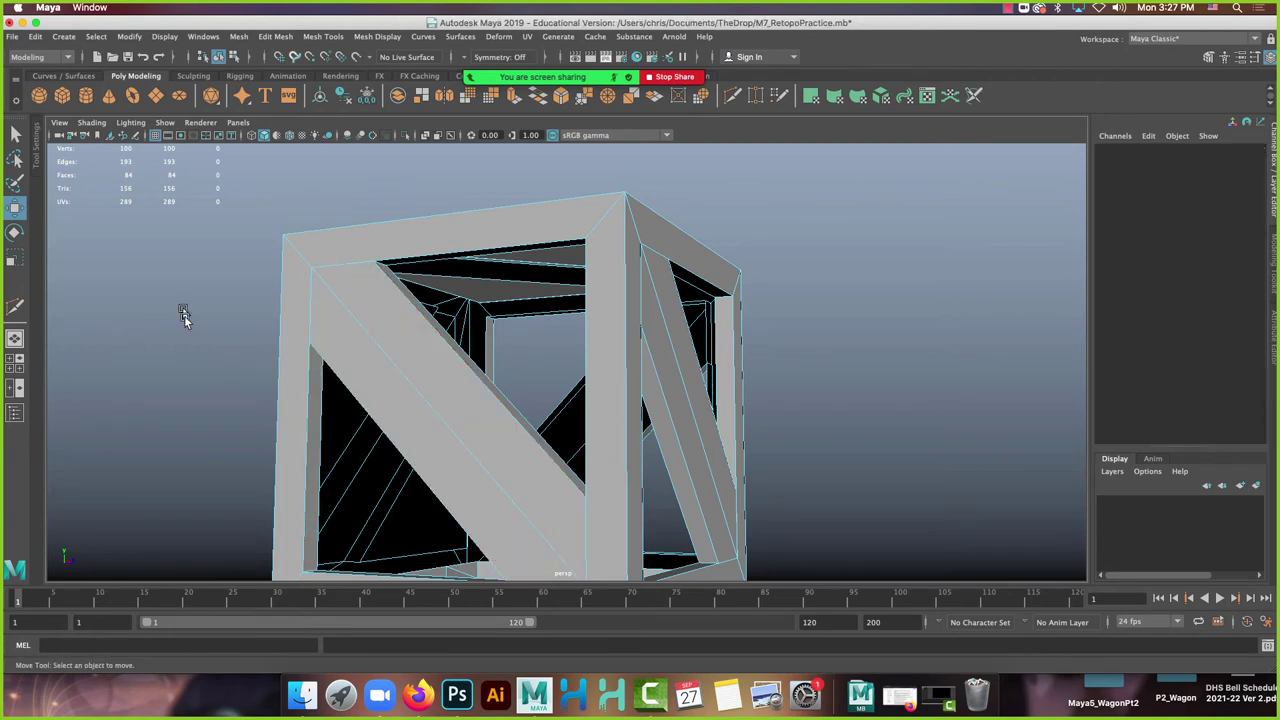
alt+drag(182, 310, 189, 414)
alt+middle_drag(189, 414, 390, 305)
alt+right_drag(390, 305, 452, 340)
click(507, 325)
alt+drag(500, 306, 557, 392)
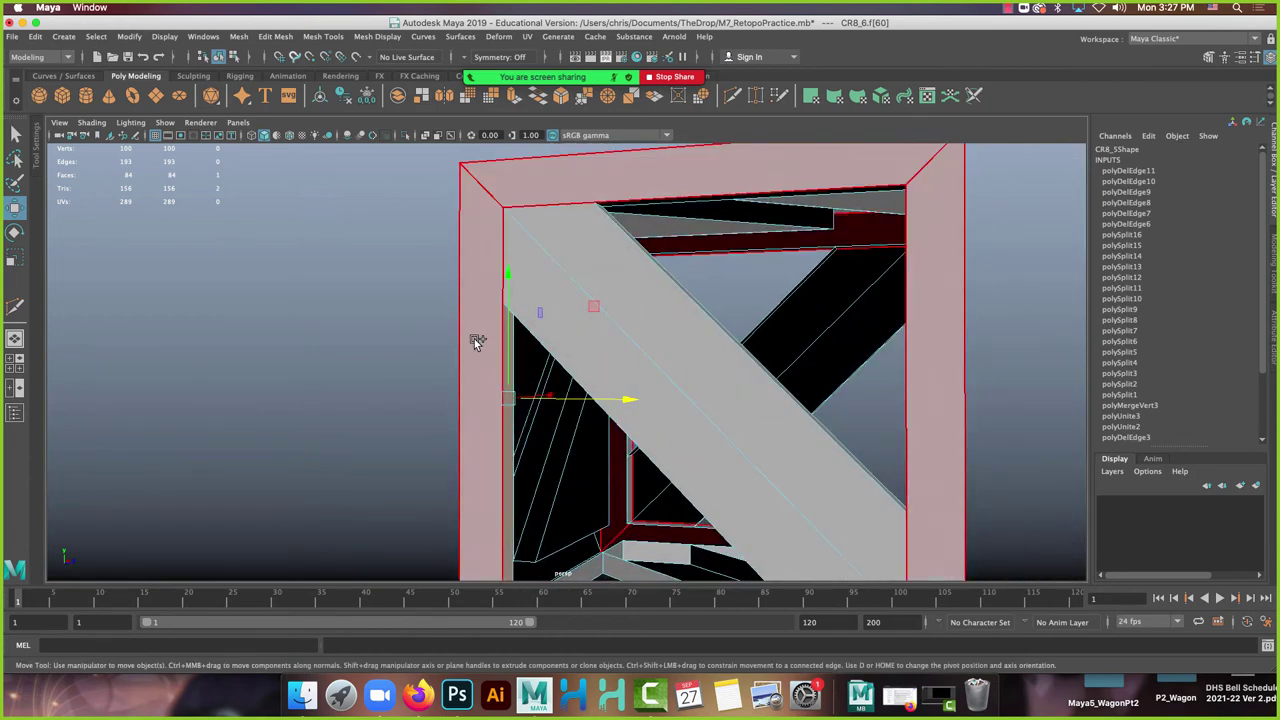
scroll(769, 437, down, 5)
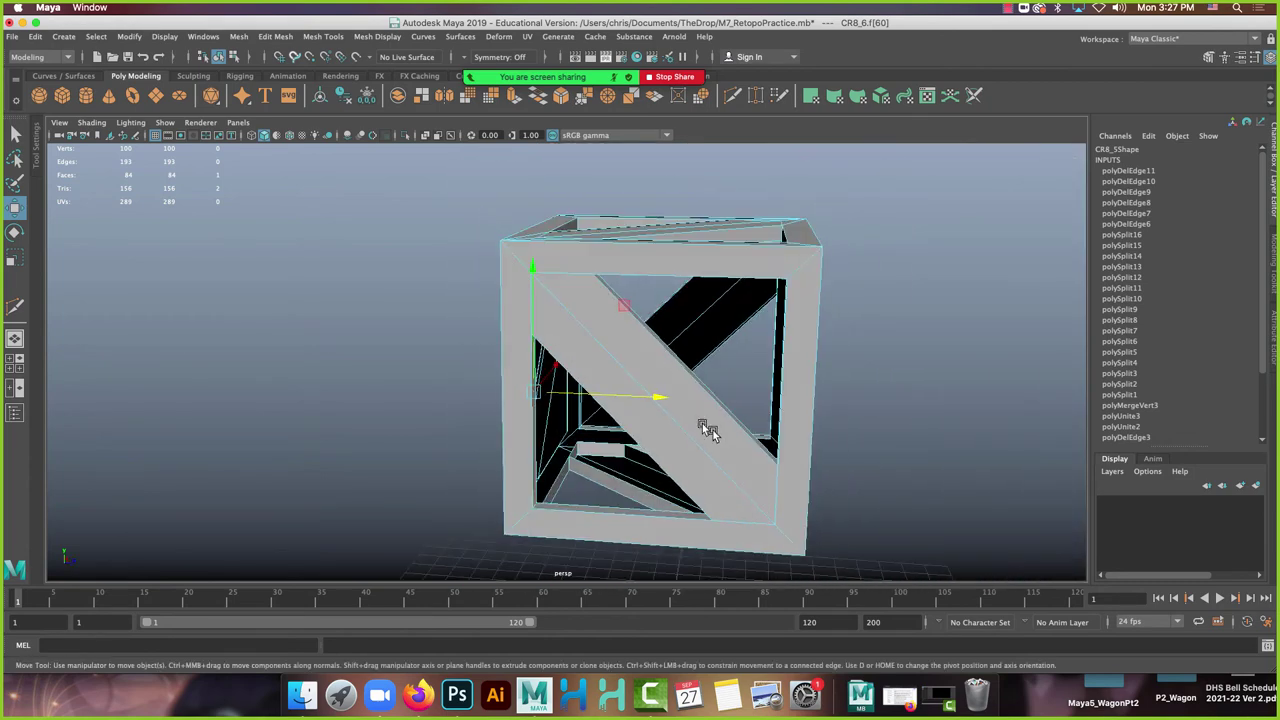
right_drag(578, 325, 548, 362)
click(326, 361)
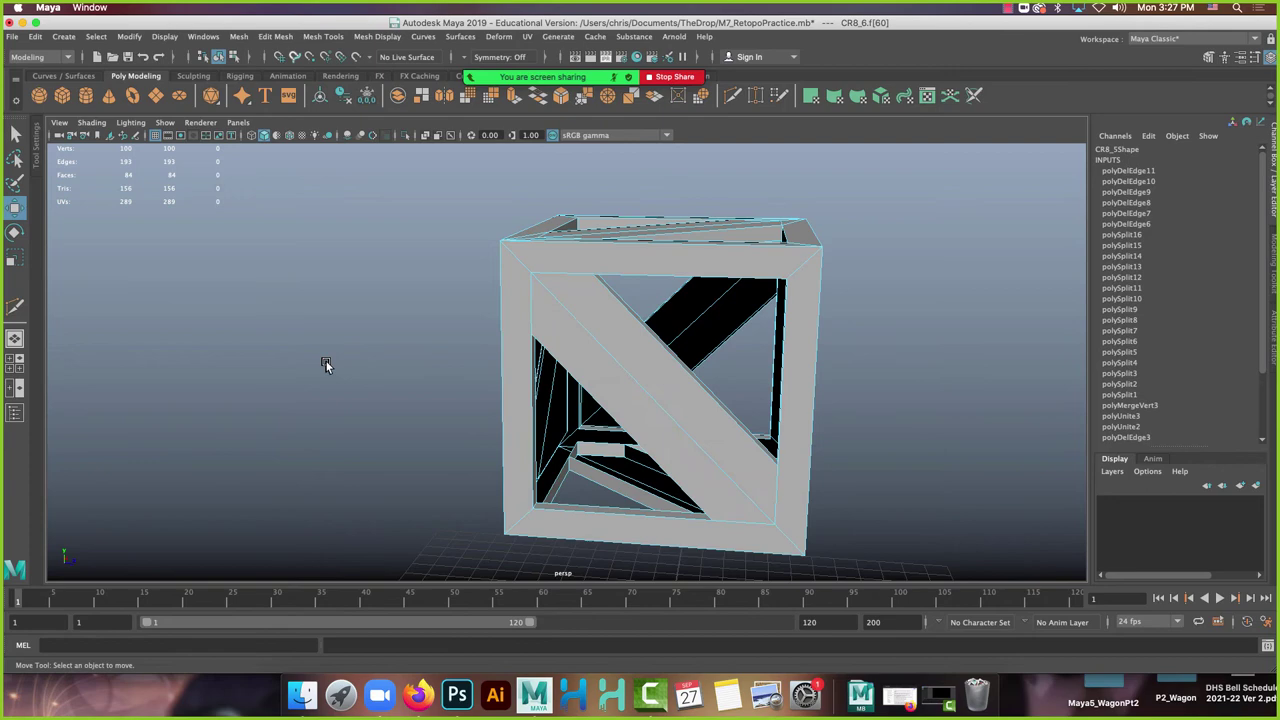
click(522, 346)
click(571, 327)
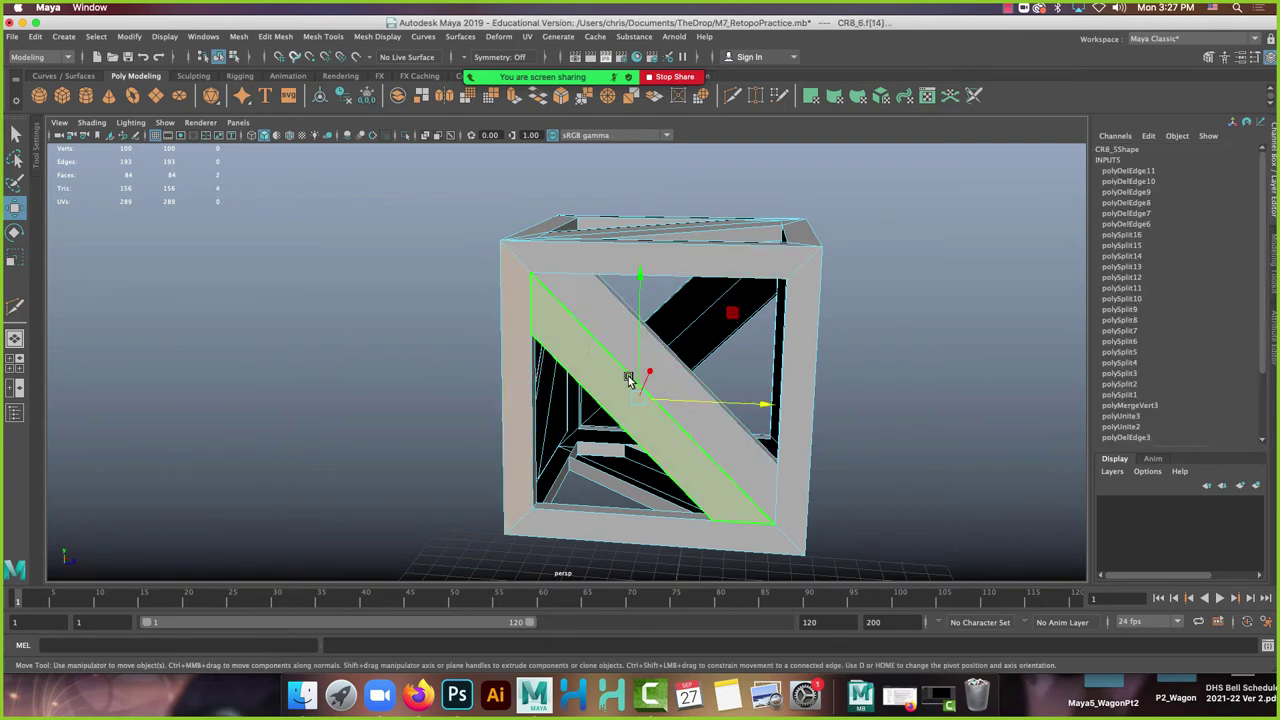
Add the thin strip, left frame and top frame faces, then delete them, leaving 80 faces.
alt+drag(628, 378, 561, 328)
scroll(561, 328, up, 5)
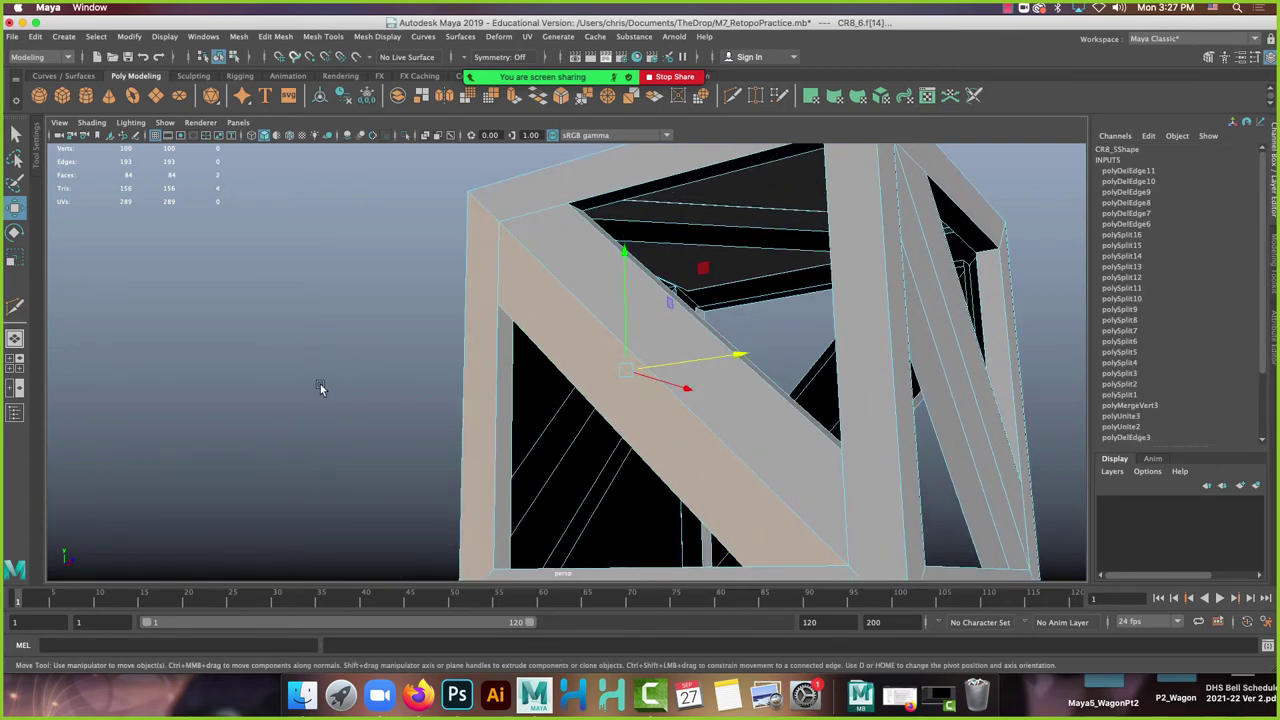
click(501, 392)
shift+click(482, 323)
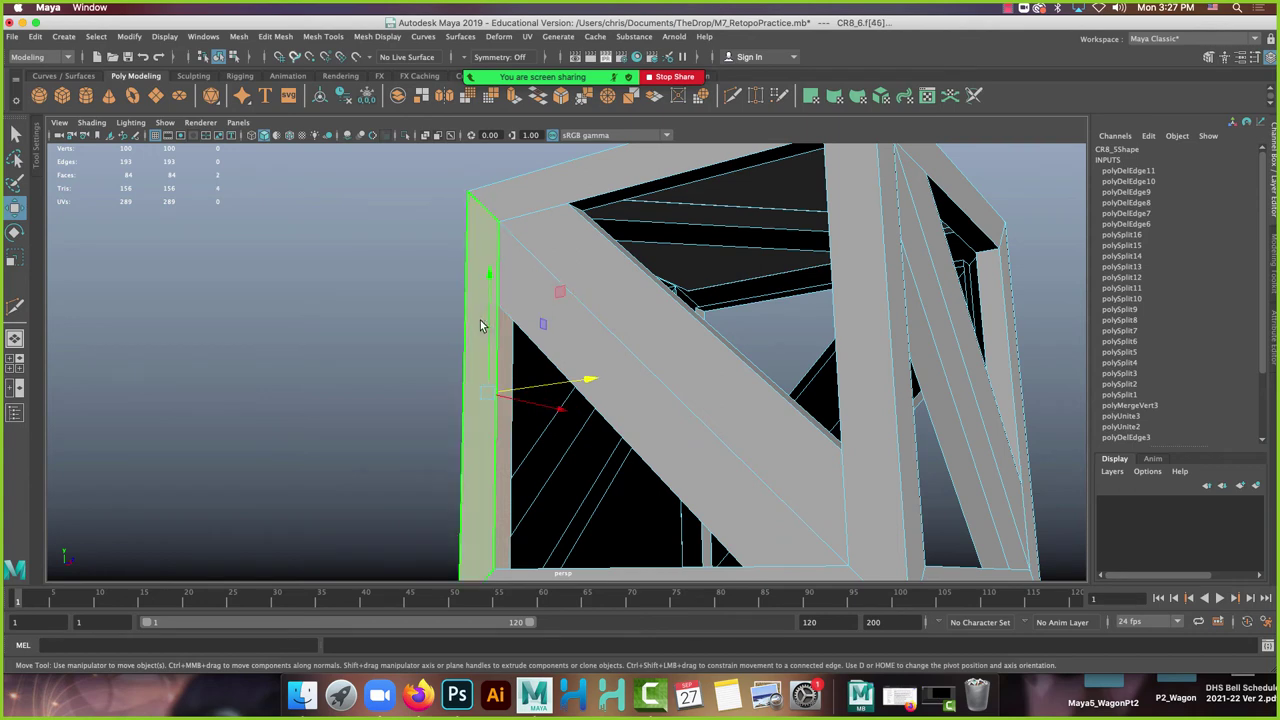
shift+click(571, 194)
alt+drag(617, 193, 577, 445)
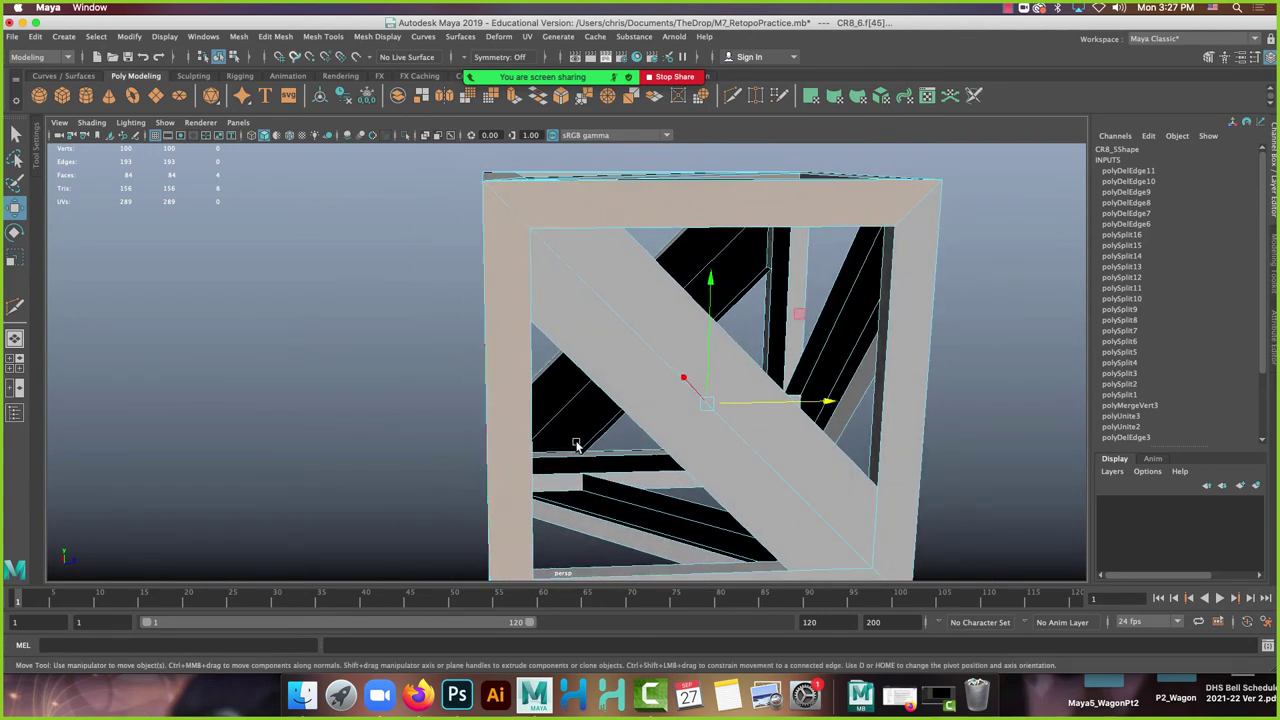
key(Delete)
alt+drag(643, 234, 586, 266)
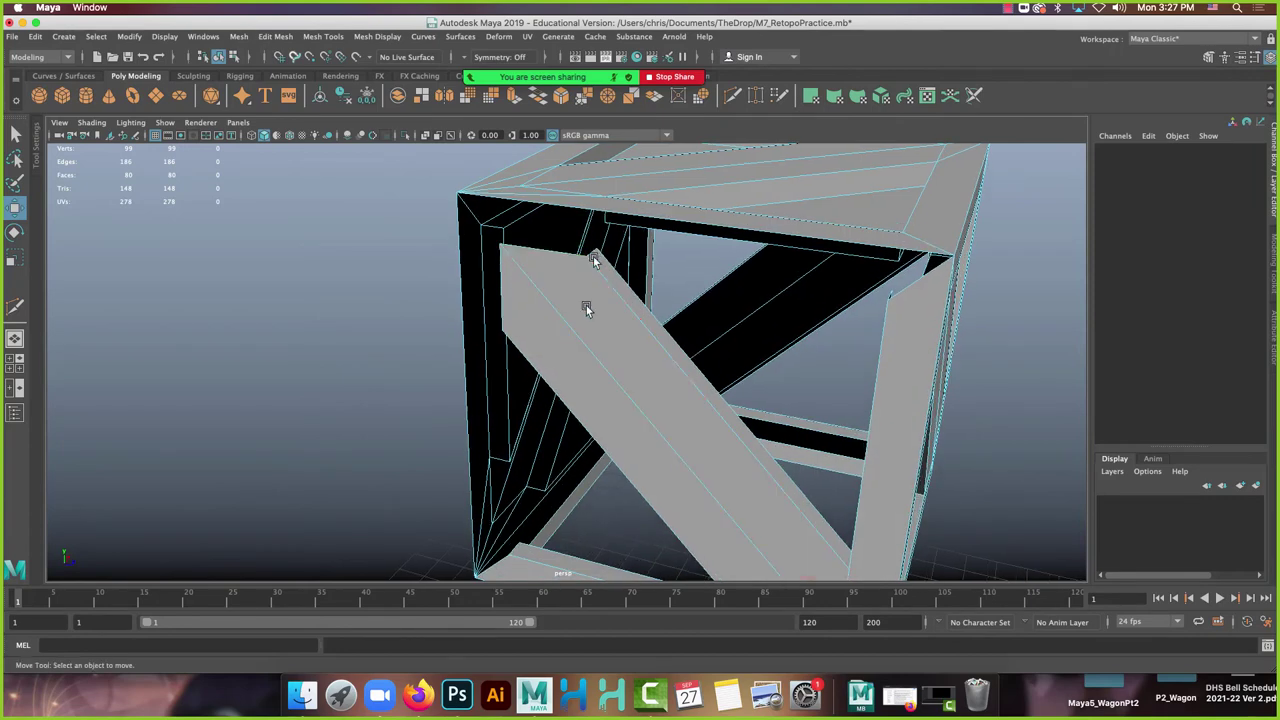
Start Mesh Tools > Append to Polygon and orbit to the gap at the crate's lower corner.
mouse_move(445, 42)
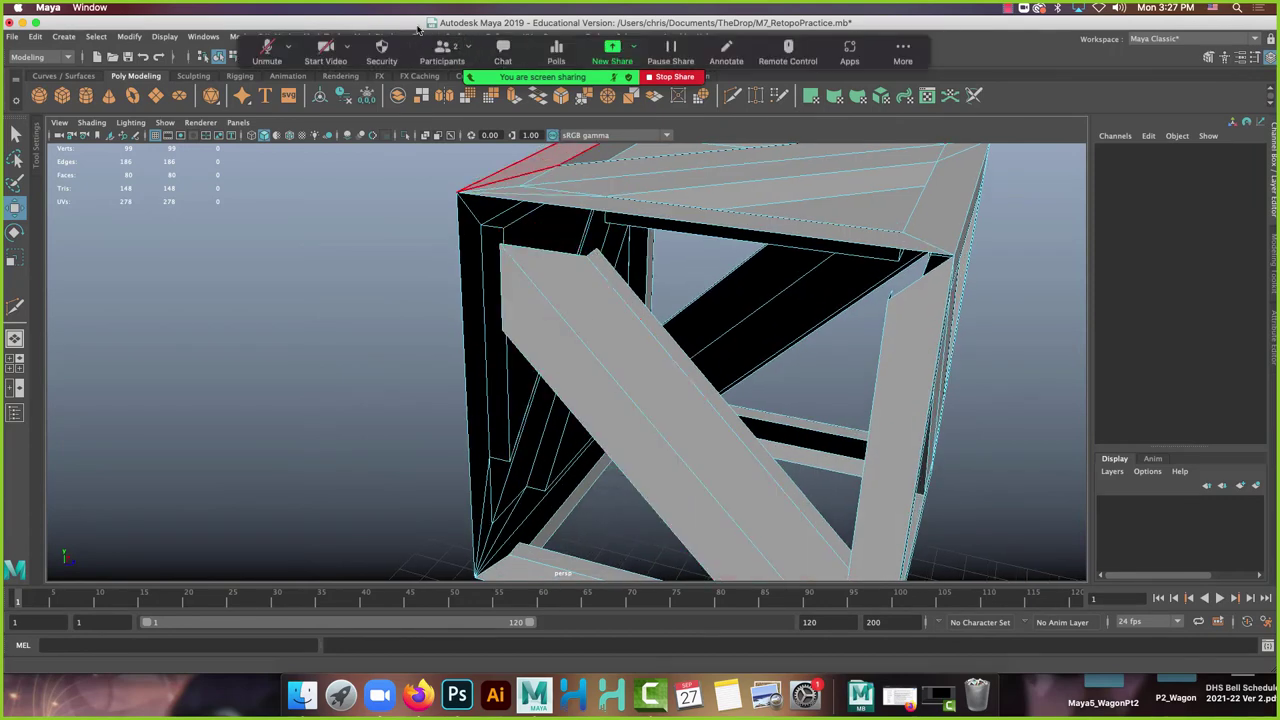
click(383, 38)
mouse_move(325, 40)
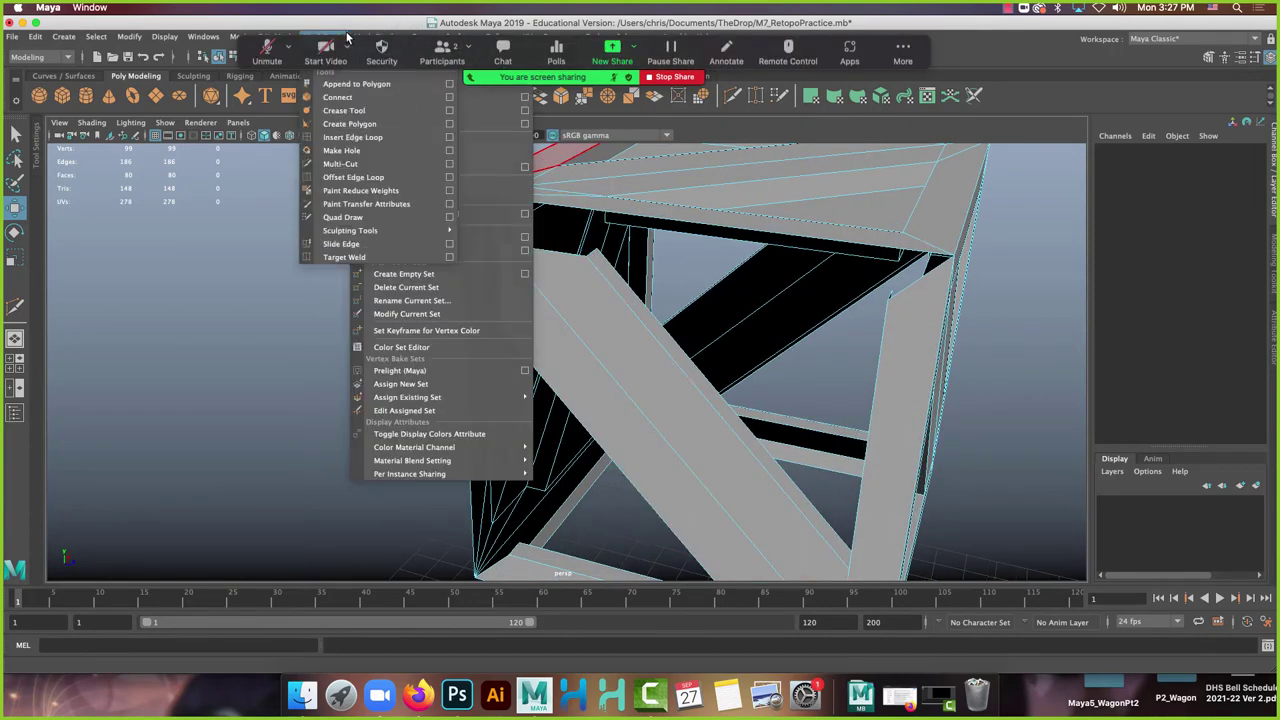
click(342, 88)
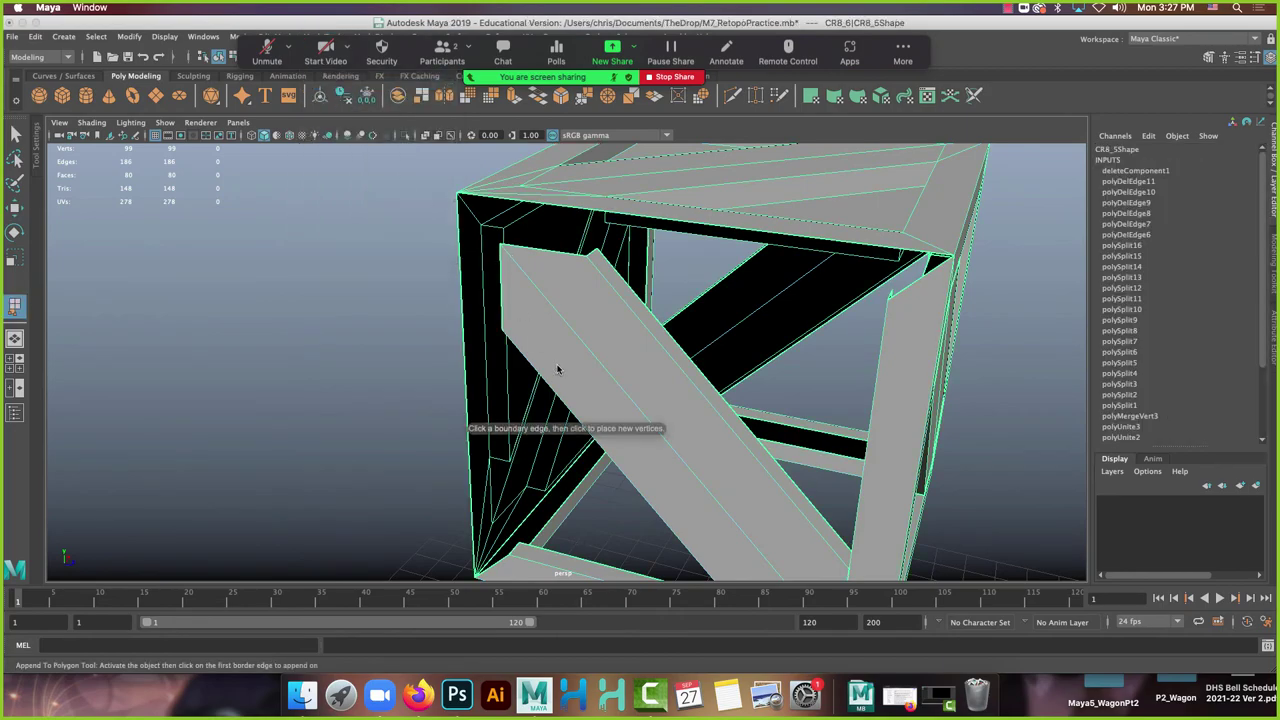
mouse_move(557, 365)
alt+mouse_down()
mouse_move(558, 269)
mouse_move(639, 314)
mouse_move(557, 337)
mouse_move(571, 363)
alt+mouse_up()
alt+drag(631, 251, 617, 184)
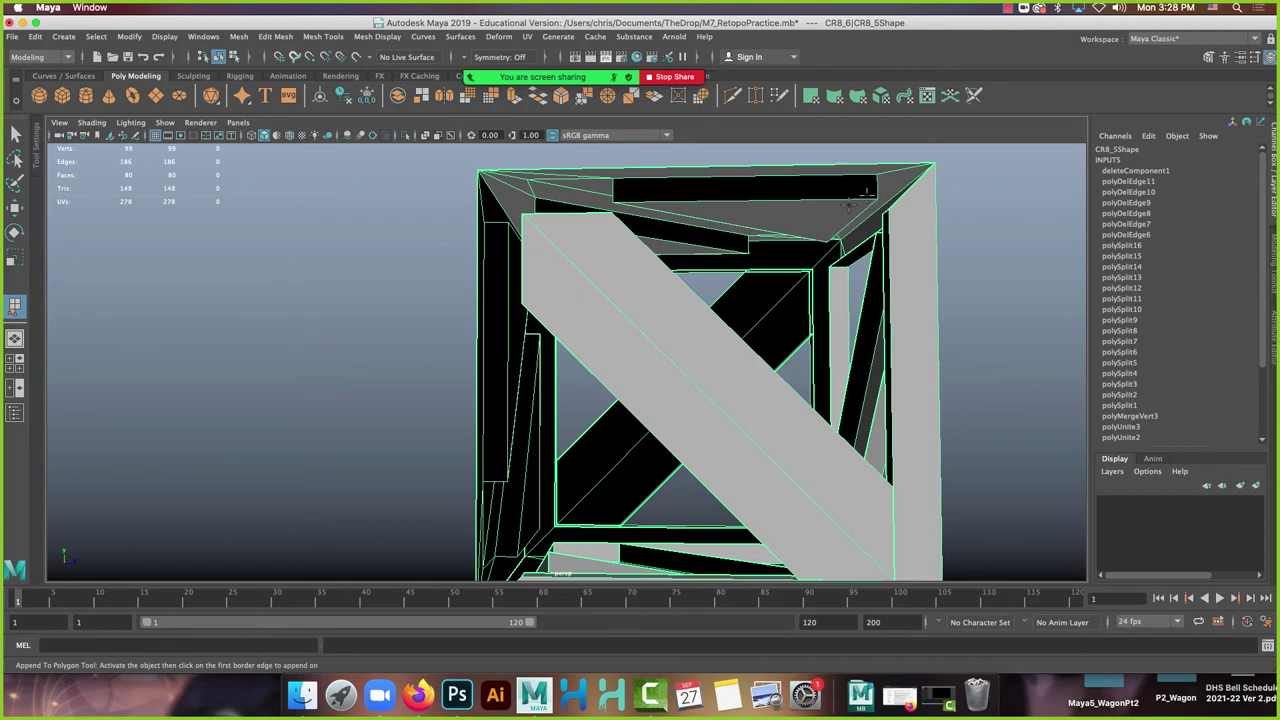
alt+drag(638, 227, 563, 230)
alt+drag(586, 185, 625, 195)
alt+drag(642, 242, 551, 370)
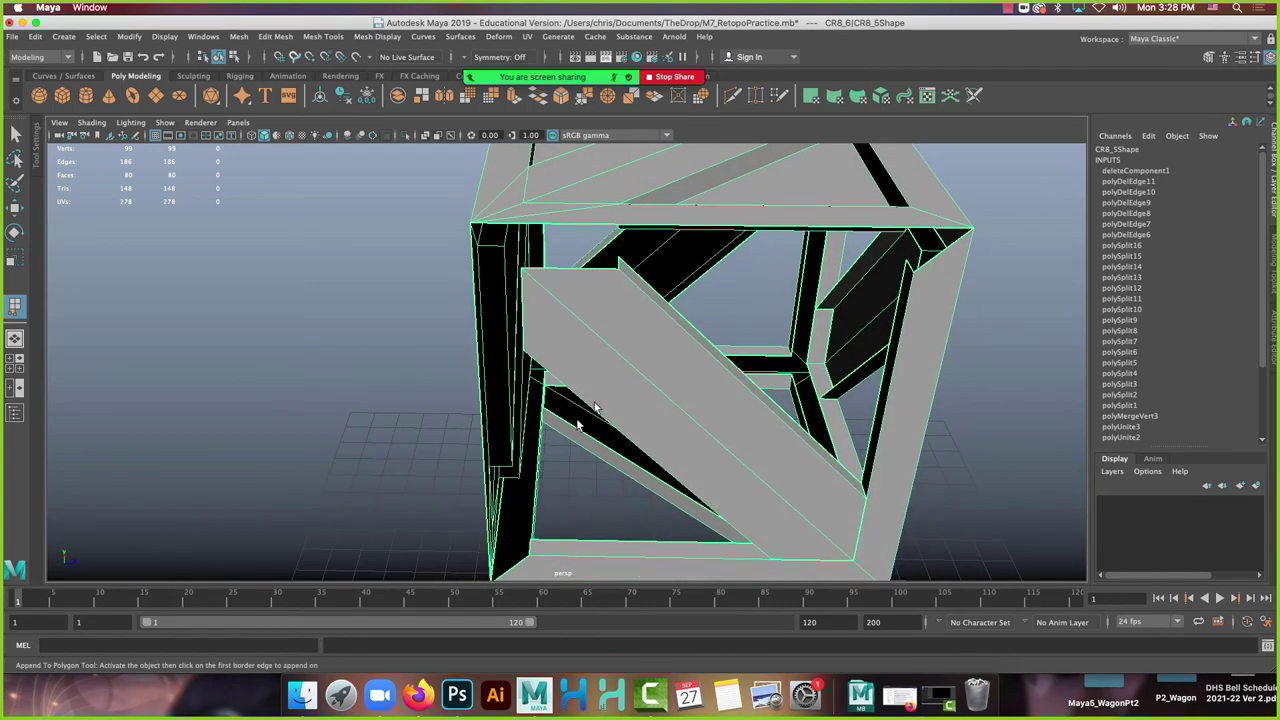
mouse_move(595, 408)
alt+mouse_down()
mouse_move(594, 423)
mouse_move(603, 380)
mouse_move(593, 408)
alt+mouse_up()
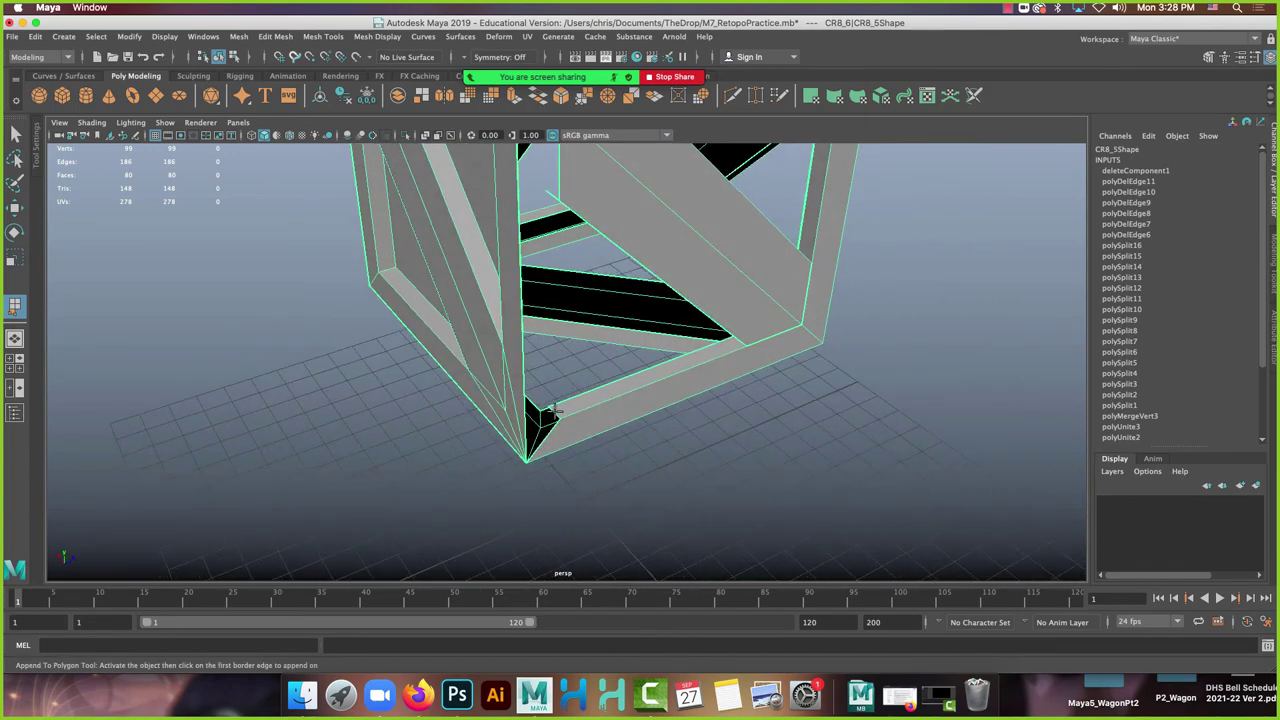
Fill the lower-corner gap with a new appended face, raising the count to 81 faces.
click(552, 411)
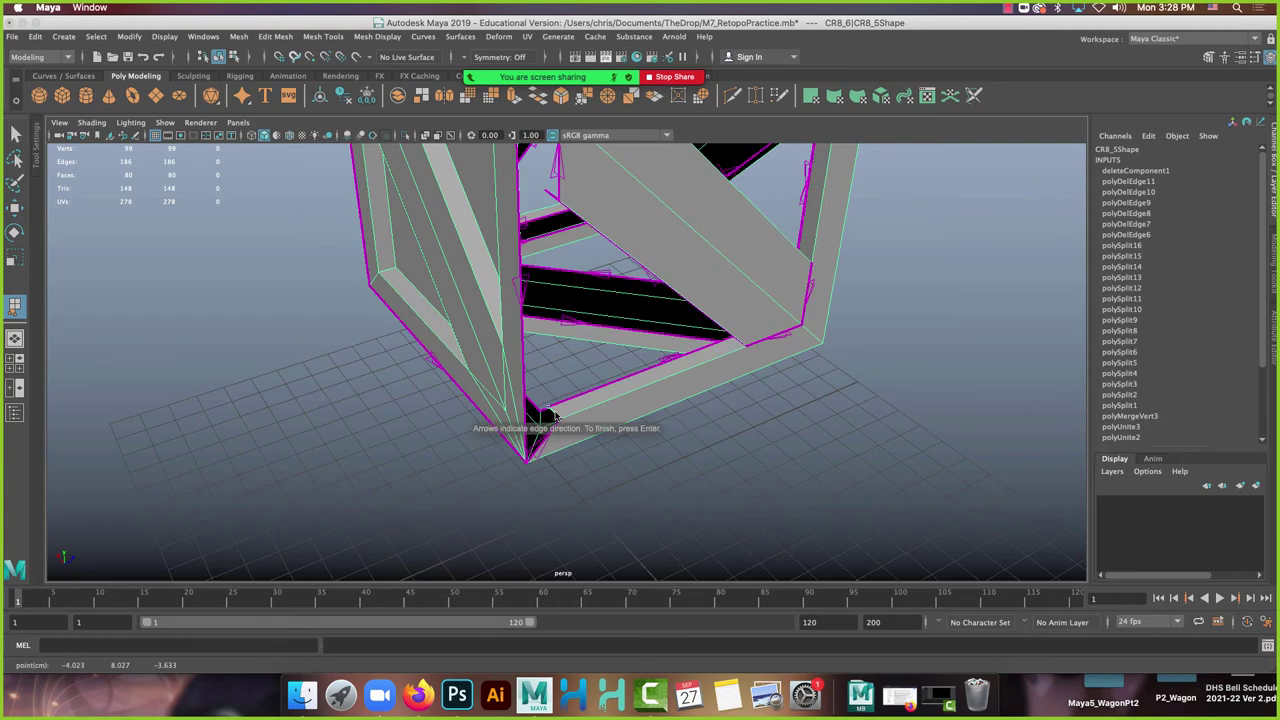
alt+drag(548, 323, 530, 345)
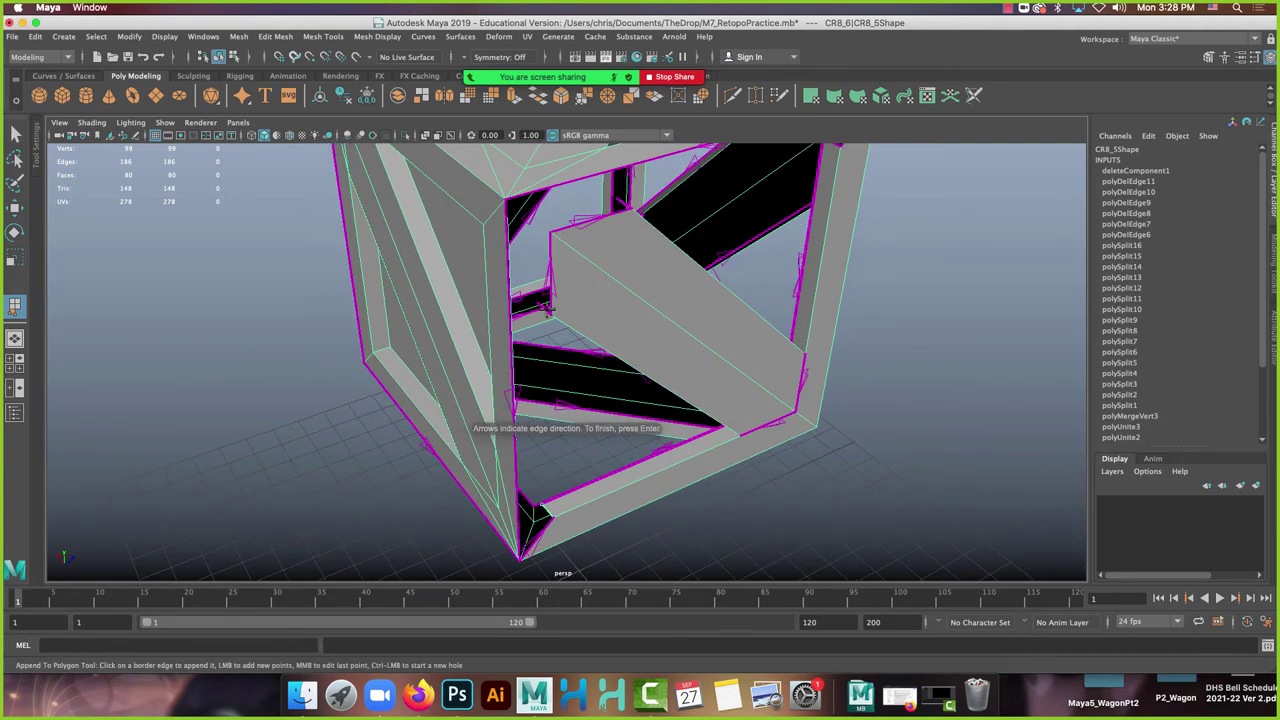
click(545, 310)
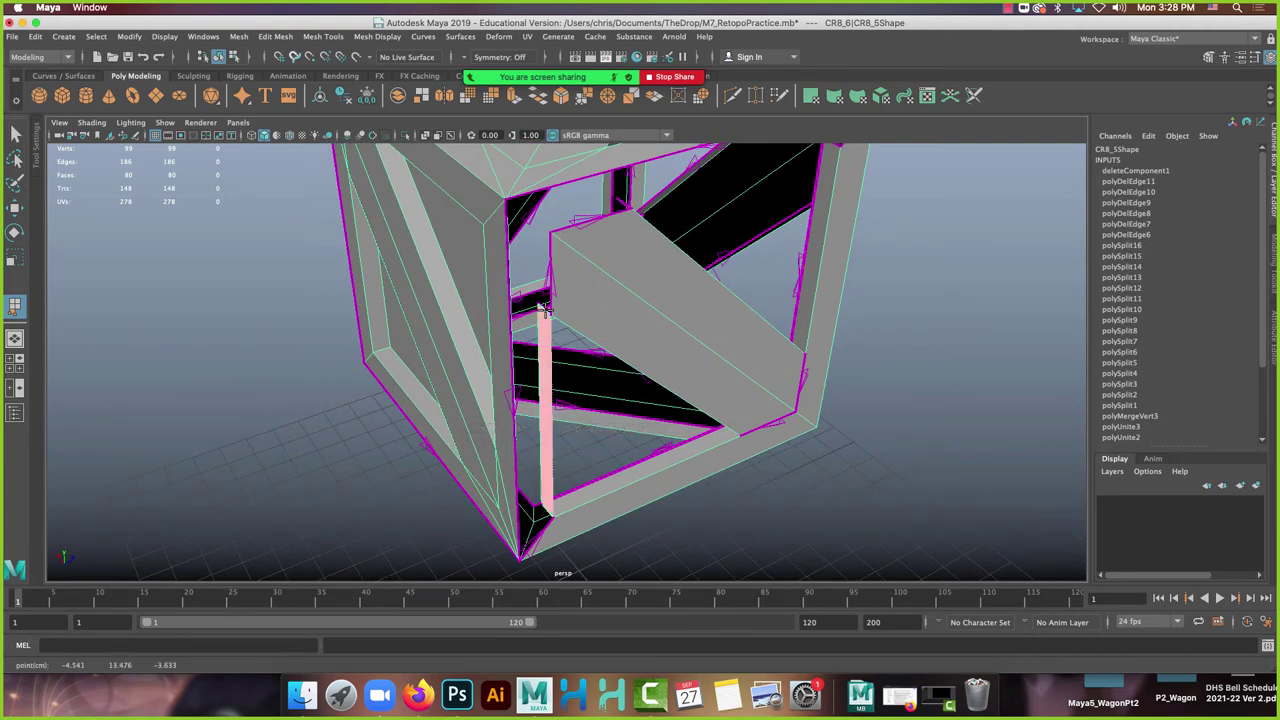
key(Return)
alt+drag(546, 320, 597, 387)
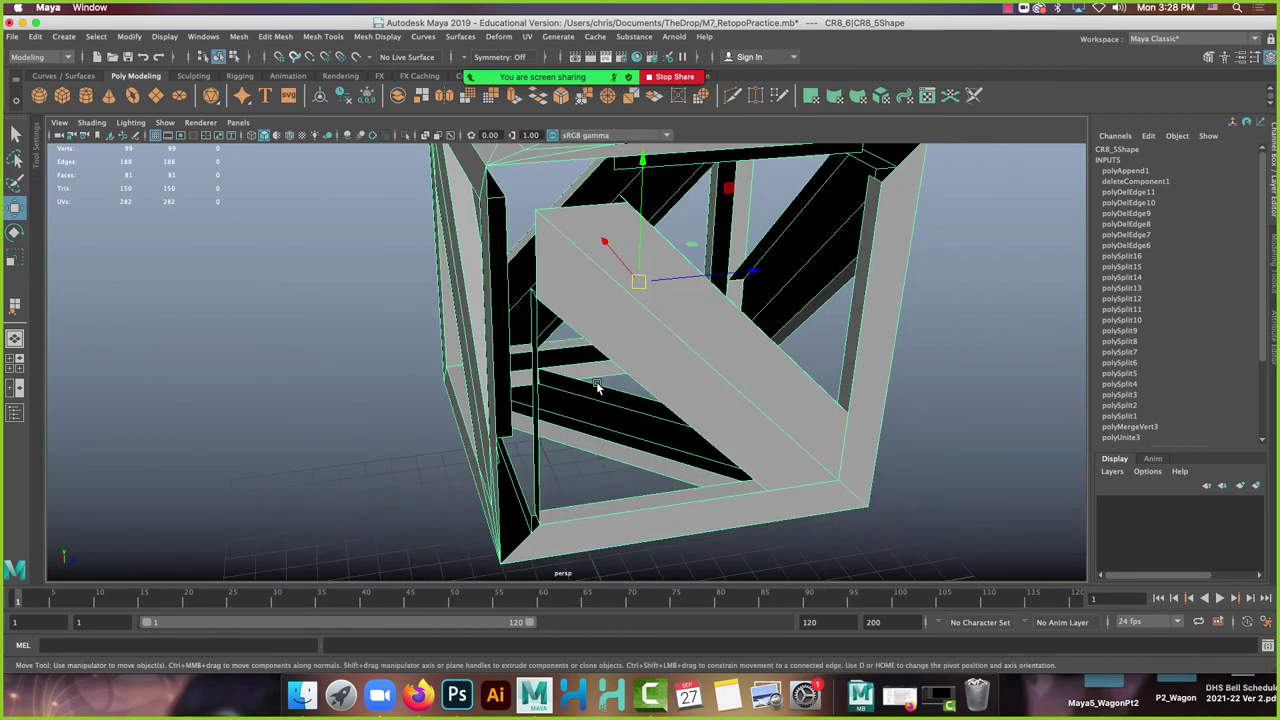
Append a face bridging the top edge to the right corner, then undo it as misplaced.
click(323, 36)
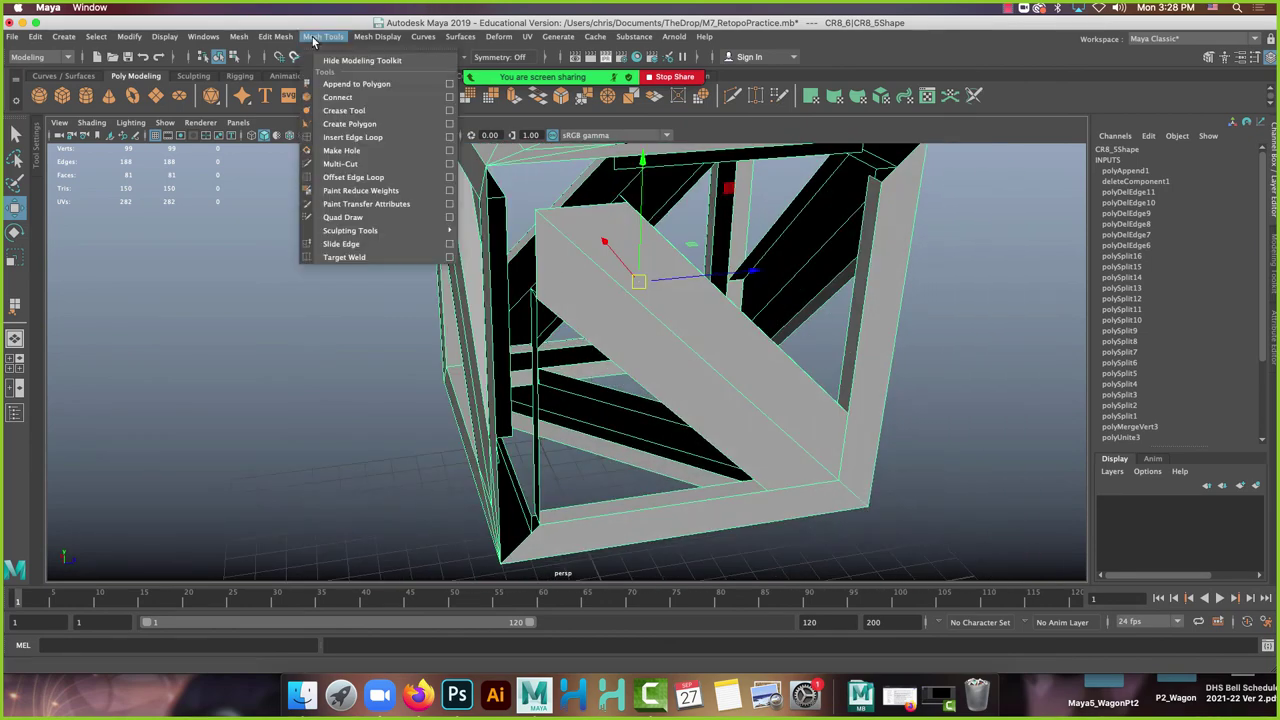
click(352, 86)
alt+drag(715, 203, 681, 213)
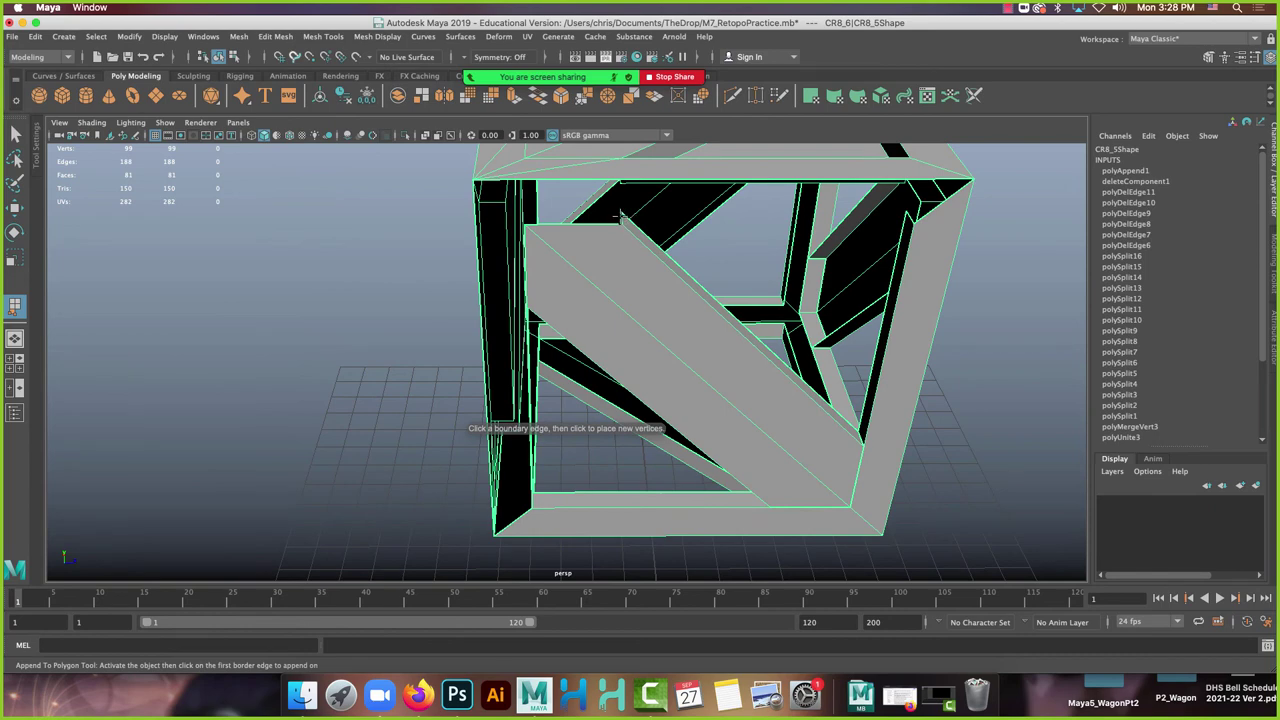
click(893, 202)
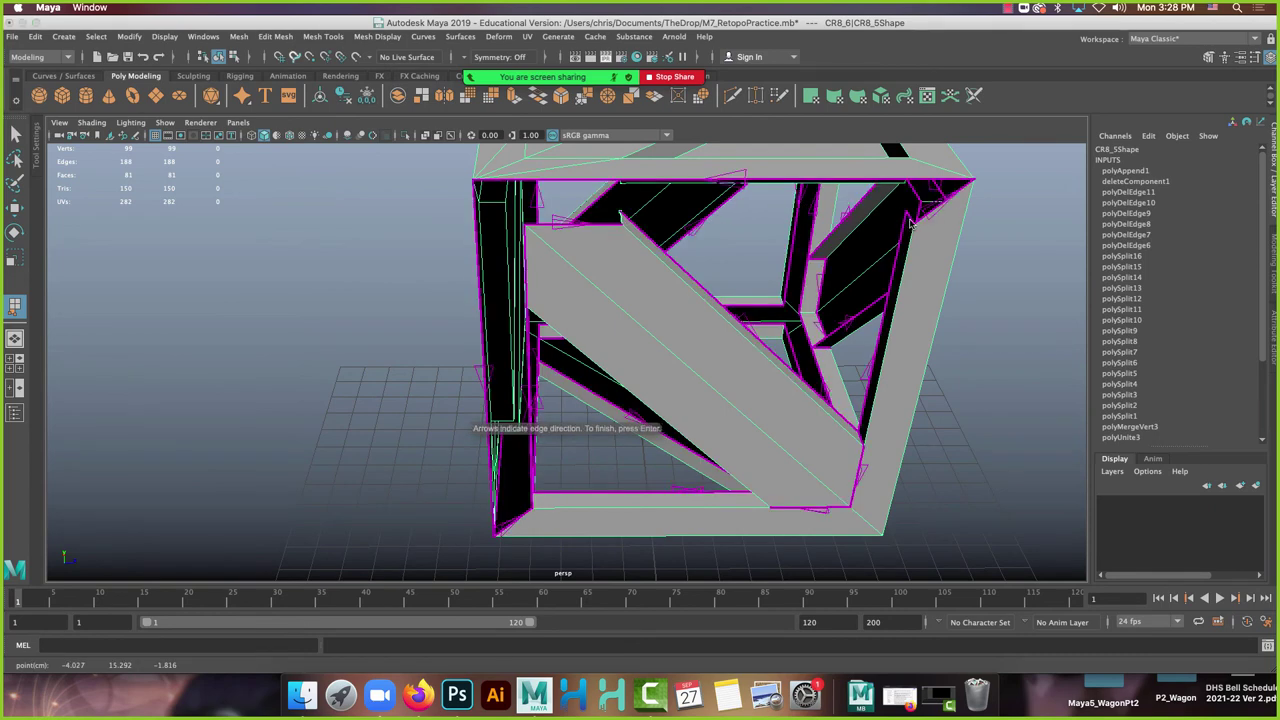
click(910, 224)
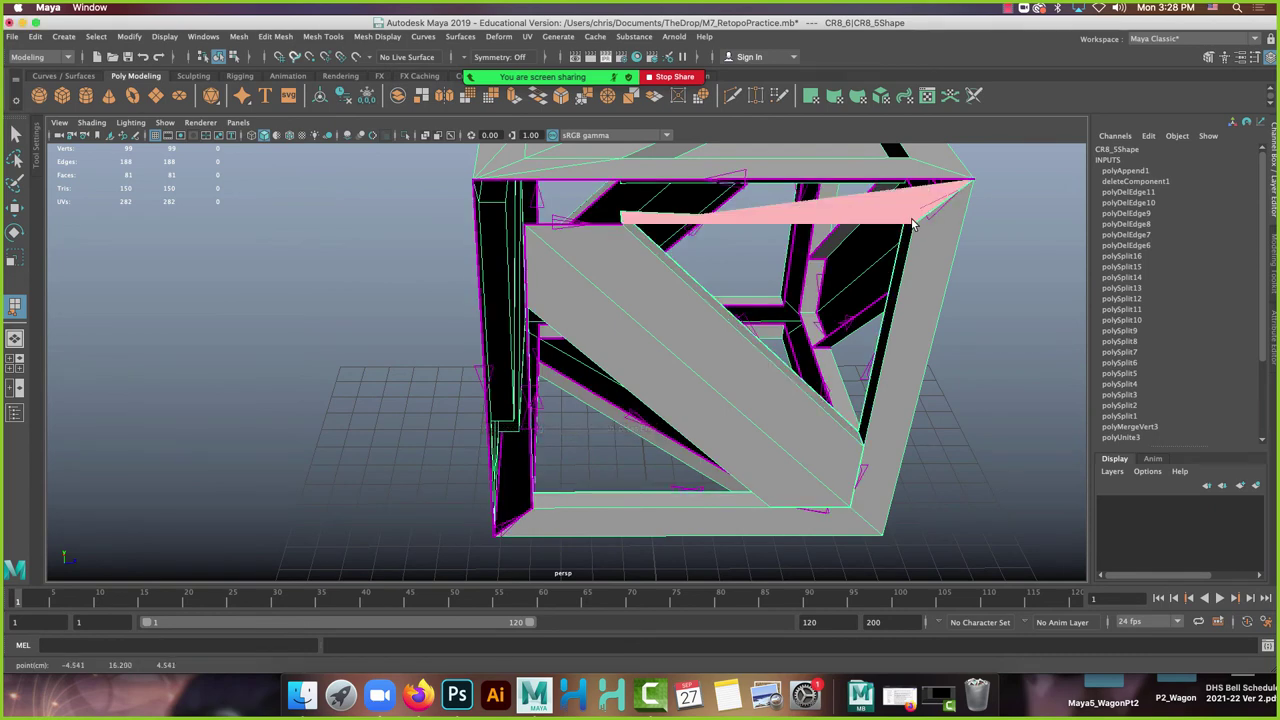
key(w)
alt+drag(910, 224, 825, 240)
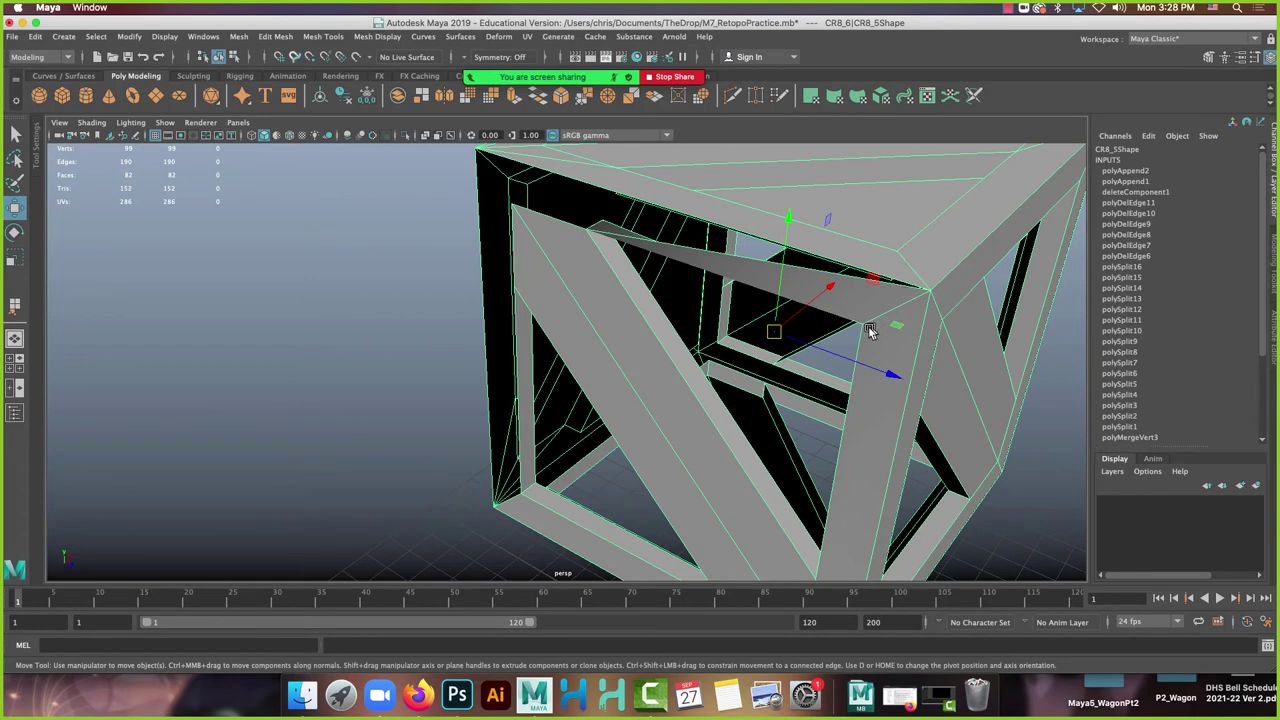
key(ctrl+z)
alt+drag(840, 342, 902, 346)
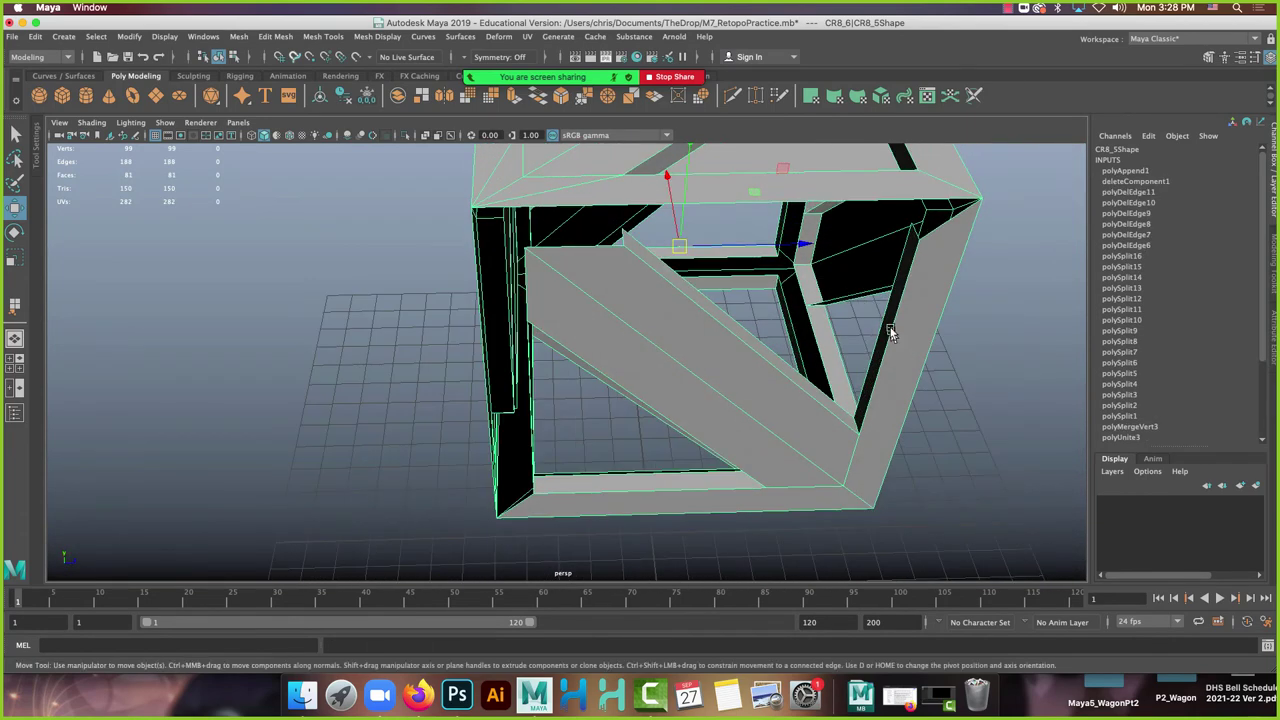
Append a new face spanning the gap along the crate's top strip.
key(y)
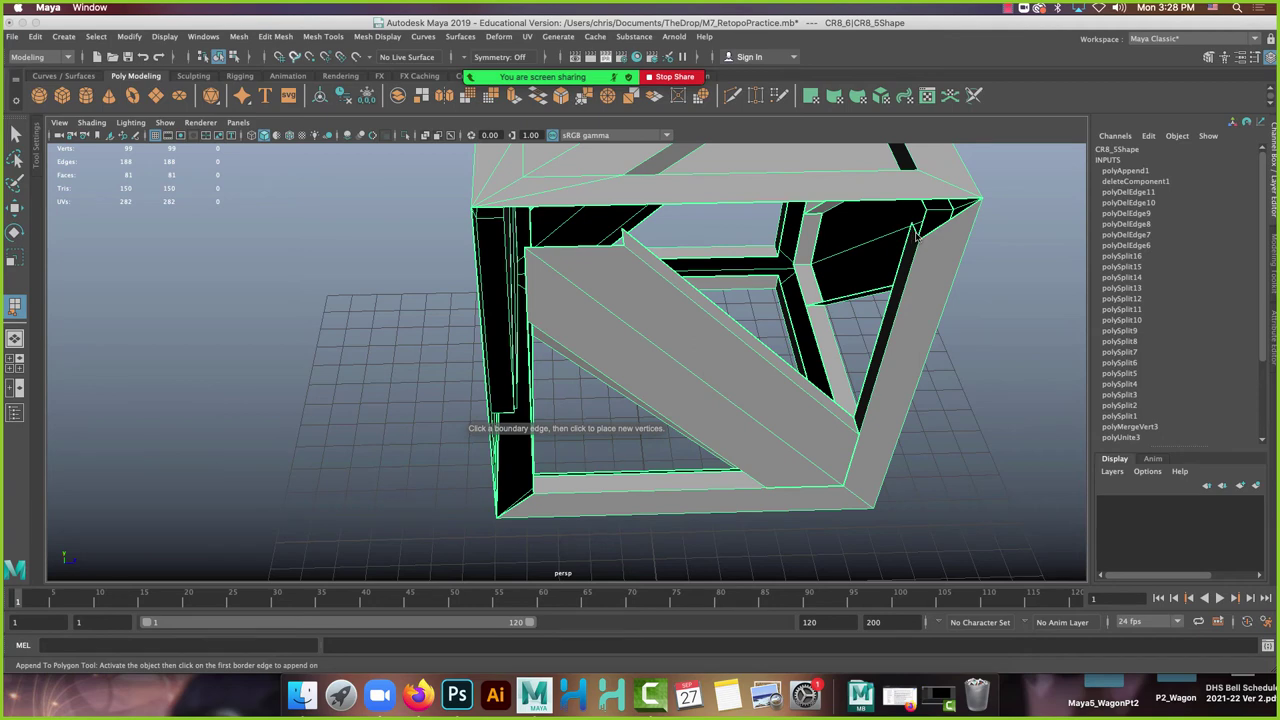
click(915, 233)
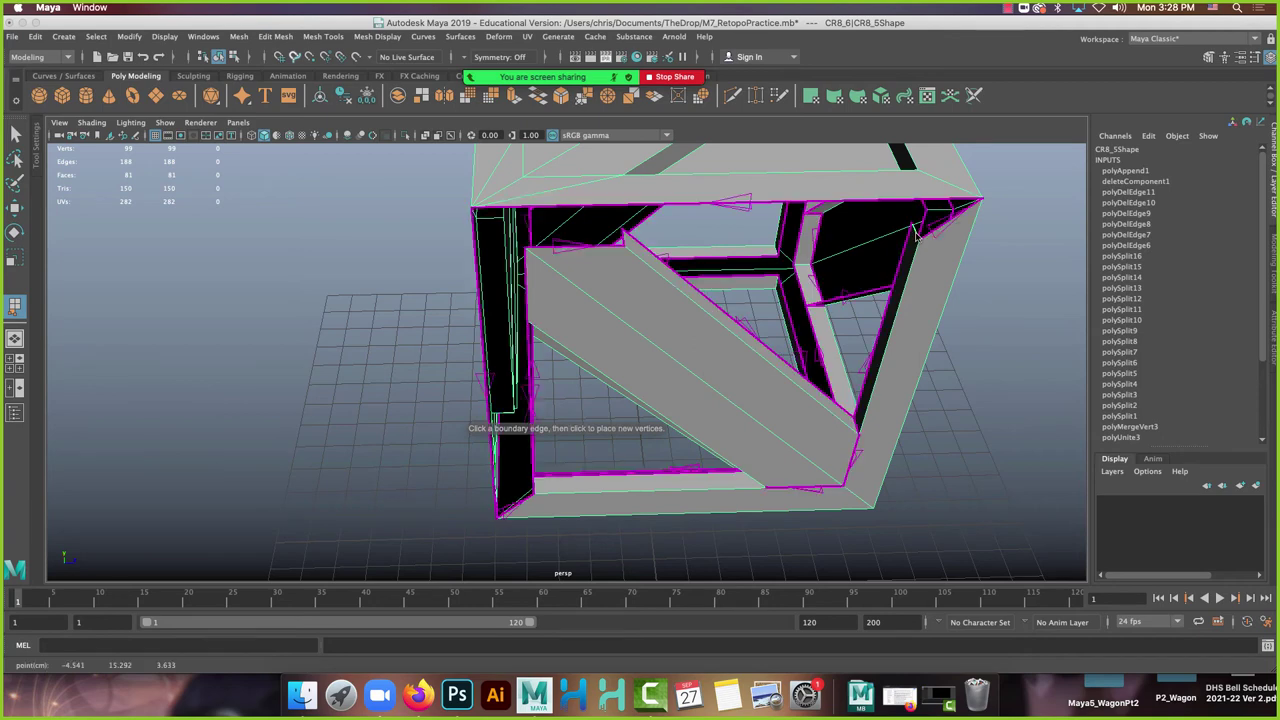
click(622, 239)
key(w)
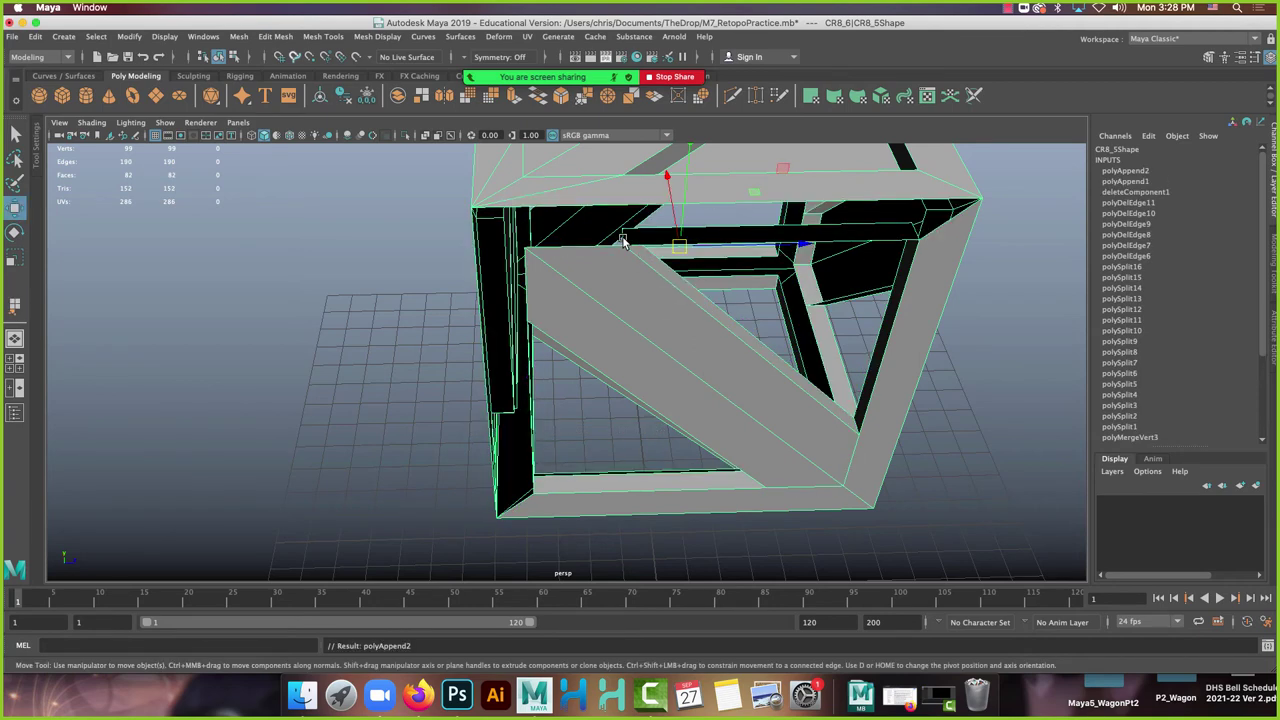
alt+drag(561, 466, 638, 372)
Bridge the upper gap with another appended face.
key(g)
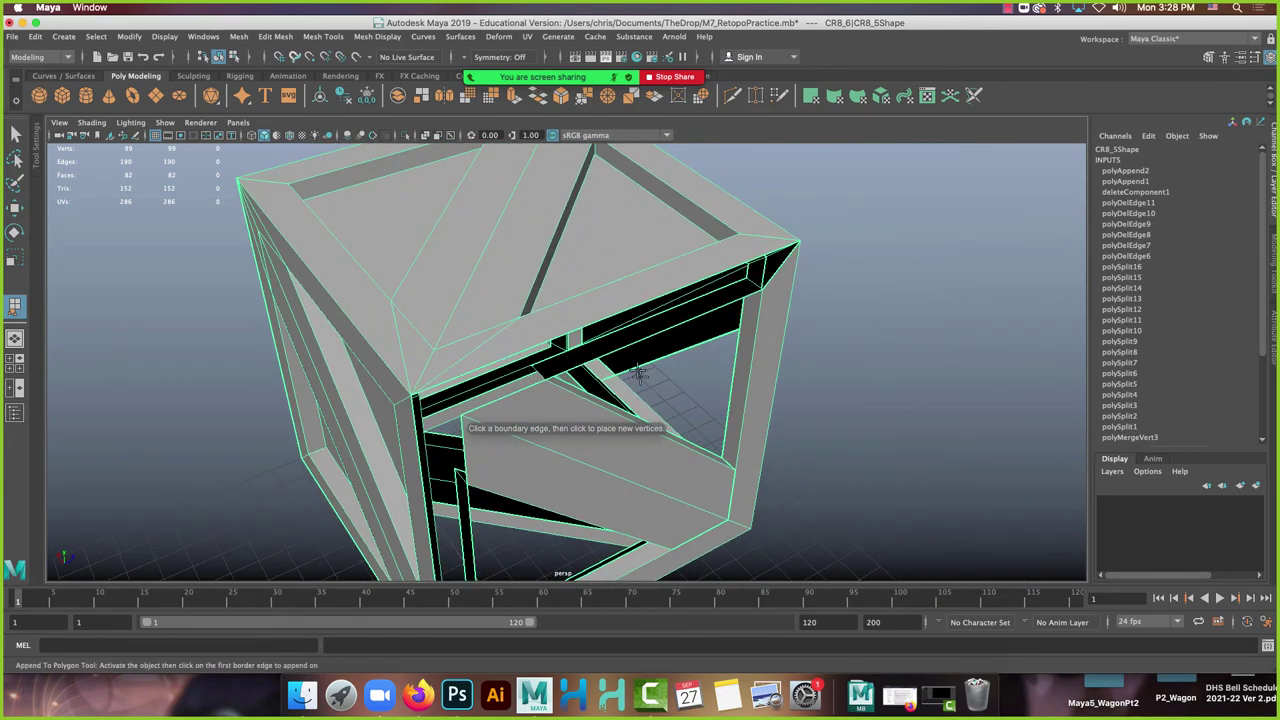
click(626, 326)
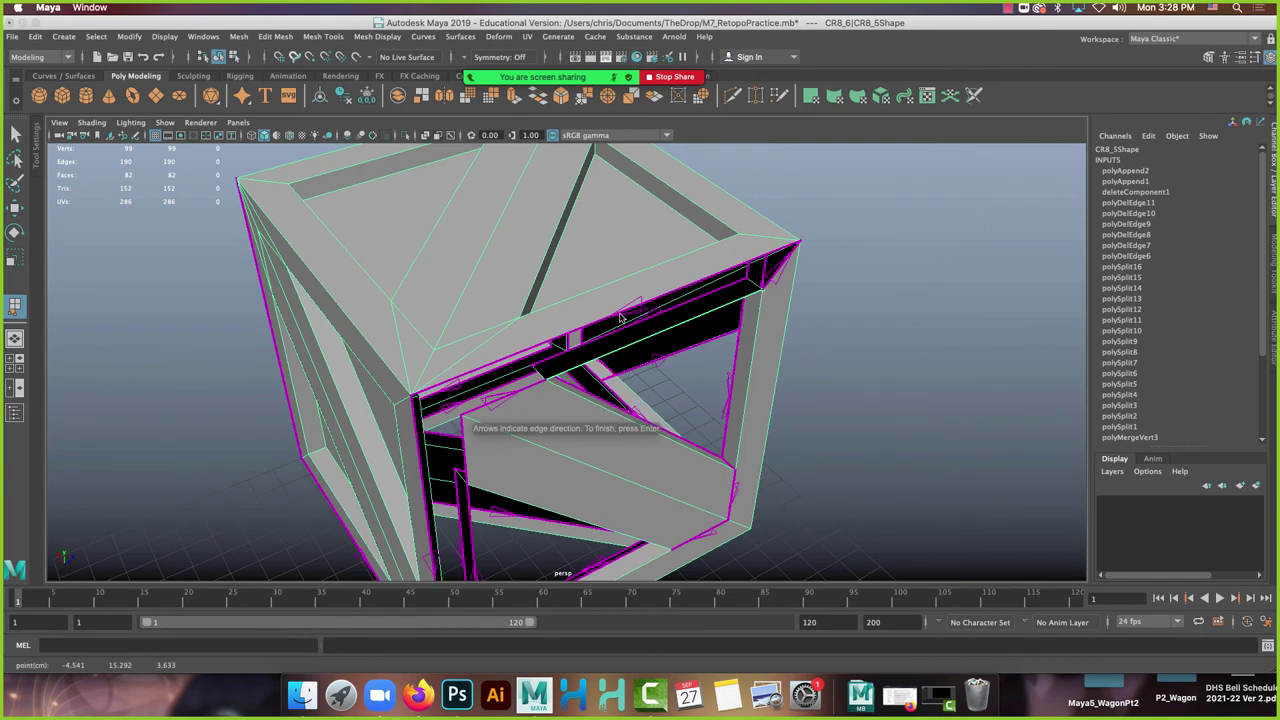
click(620, 316)
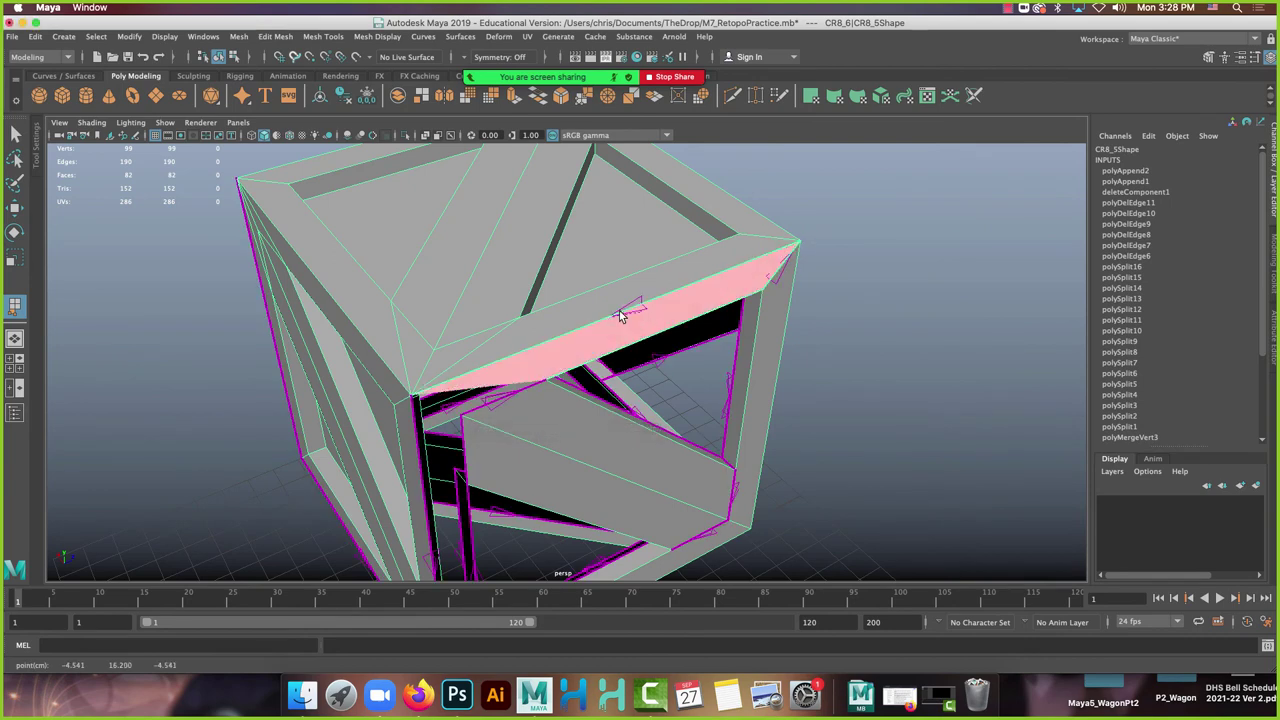
key(w)
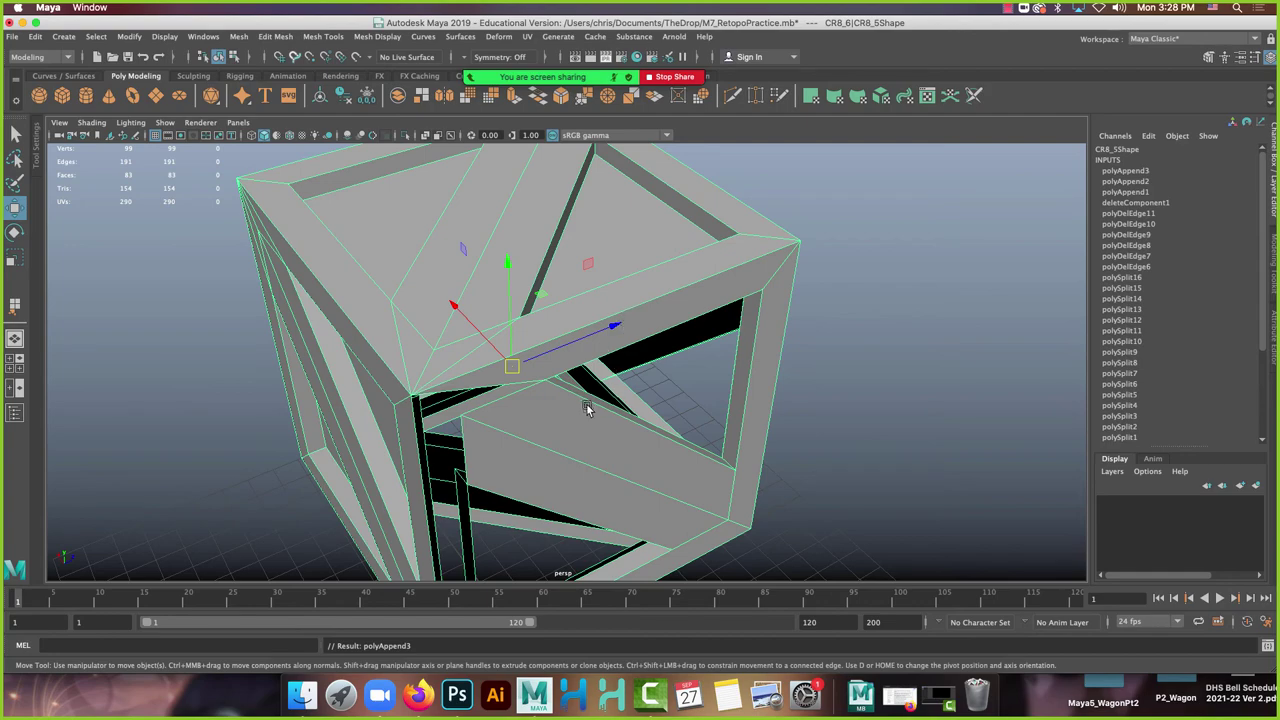
alt+drag(587, 408, 465, 228)
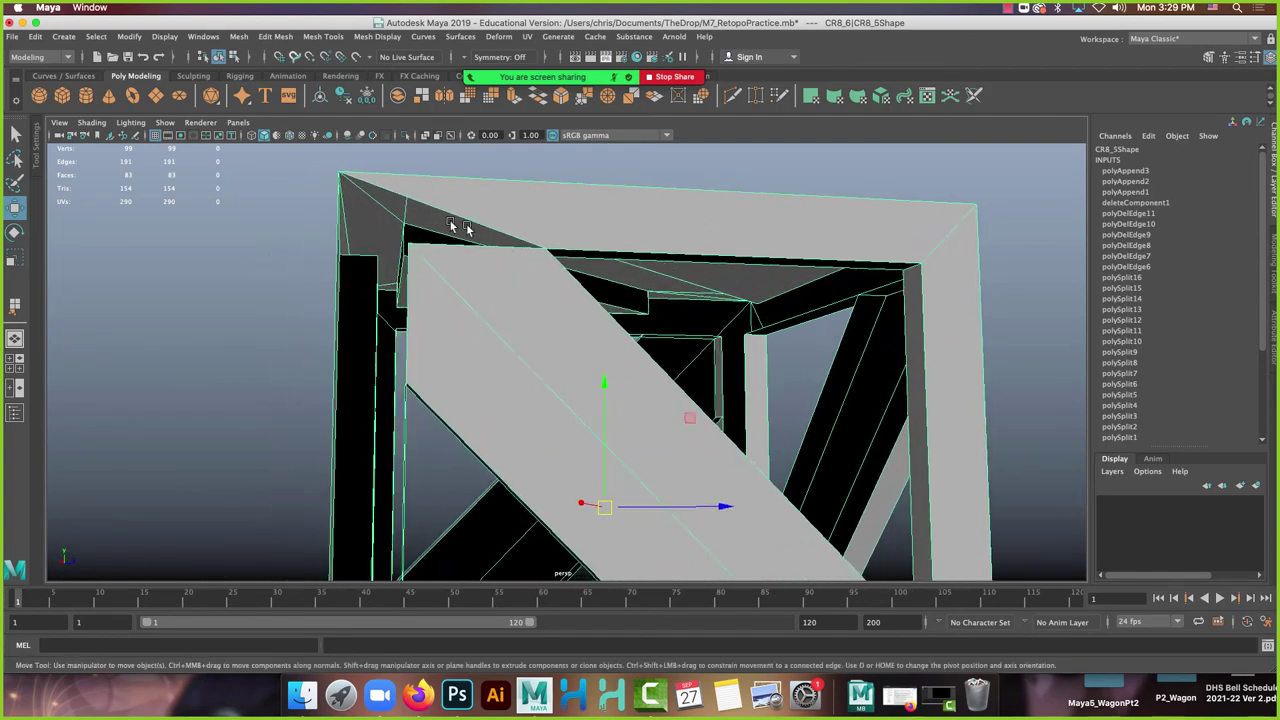
alt+drag(484, 395, 557, 349)
Fill the gap on the crate's side with a new appended face.
key(y)
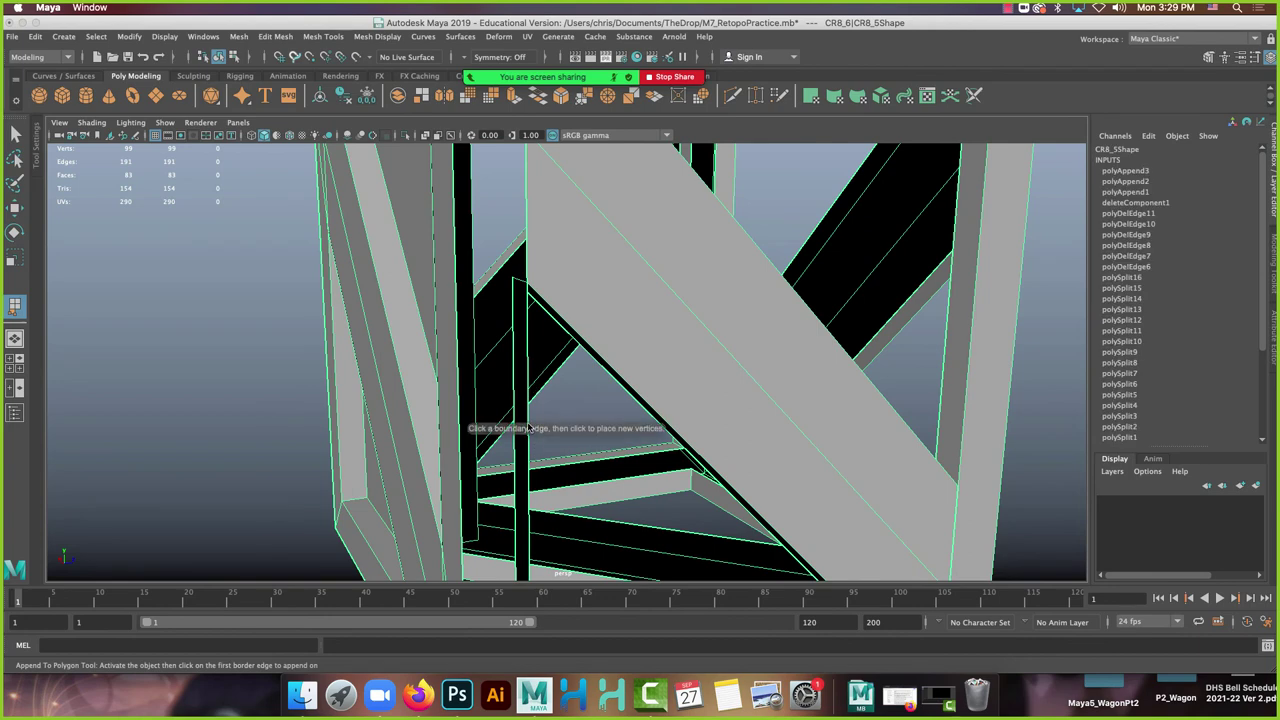
click(471, 420)
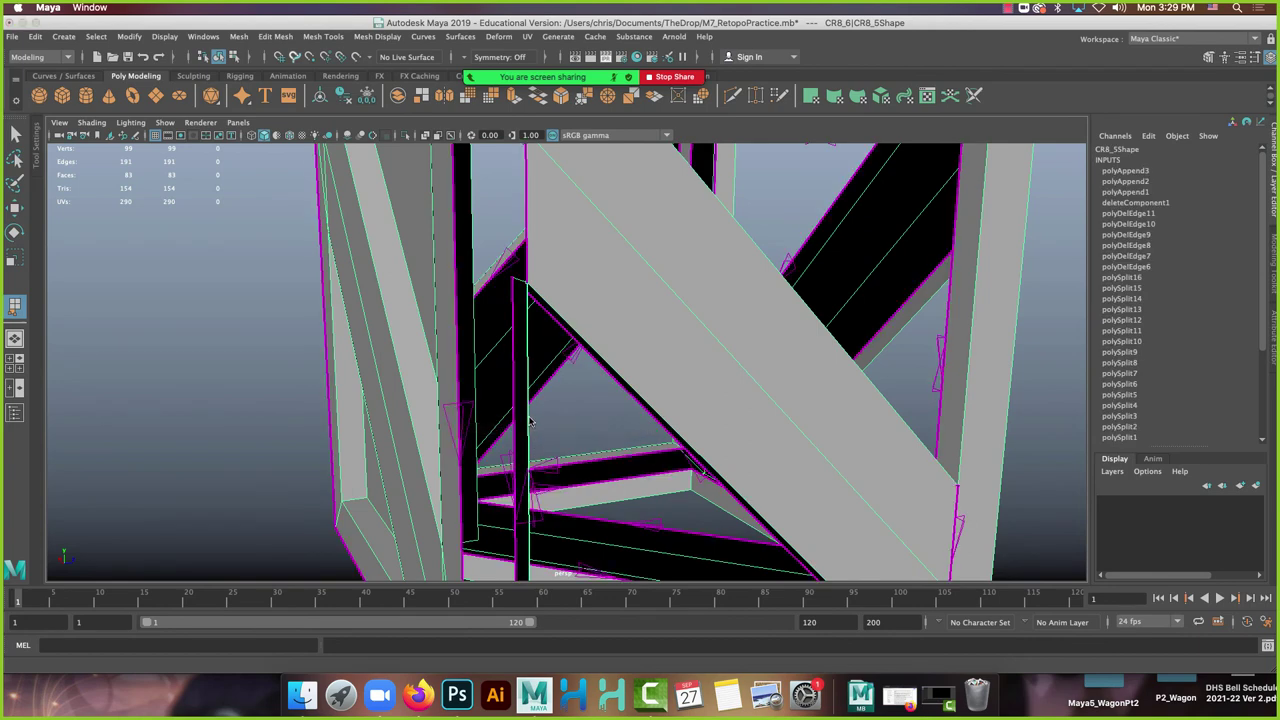
alt+right_drag(457, 414, 455, 304)
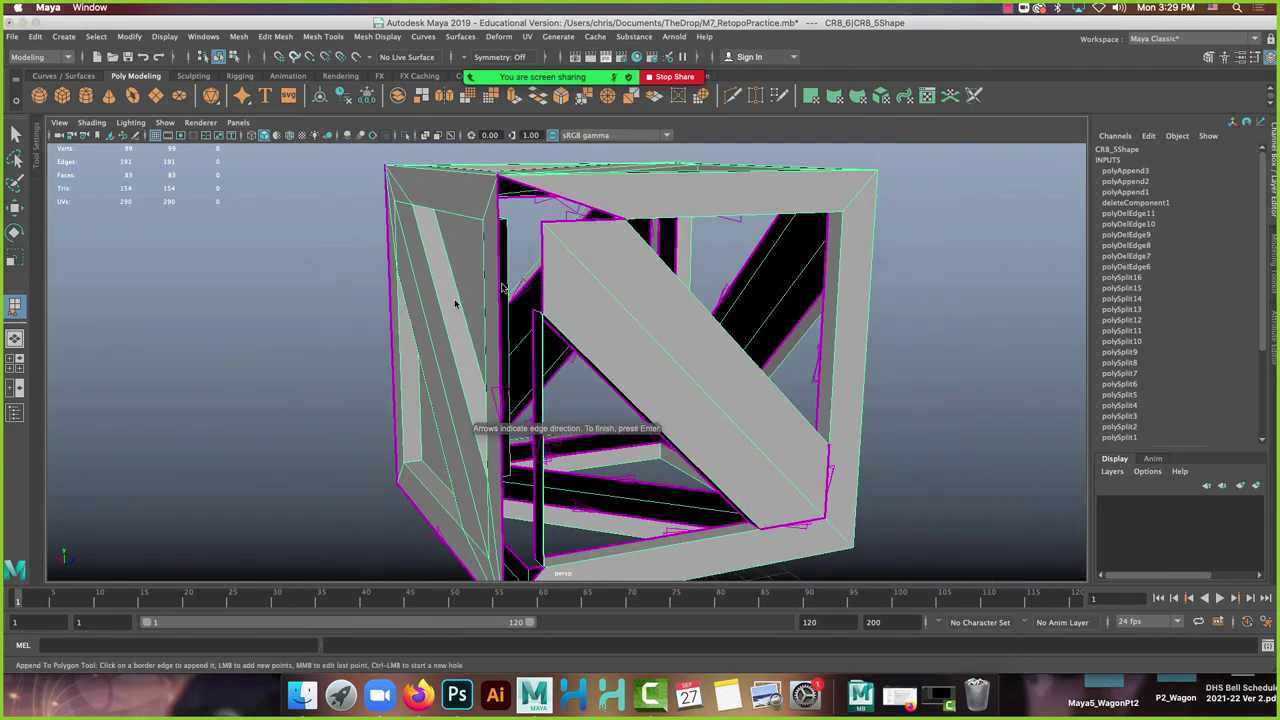
click(501, 267)
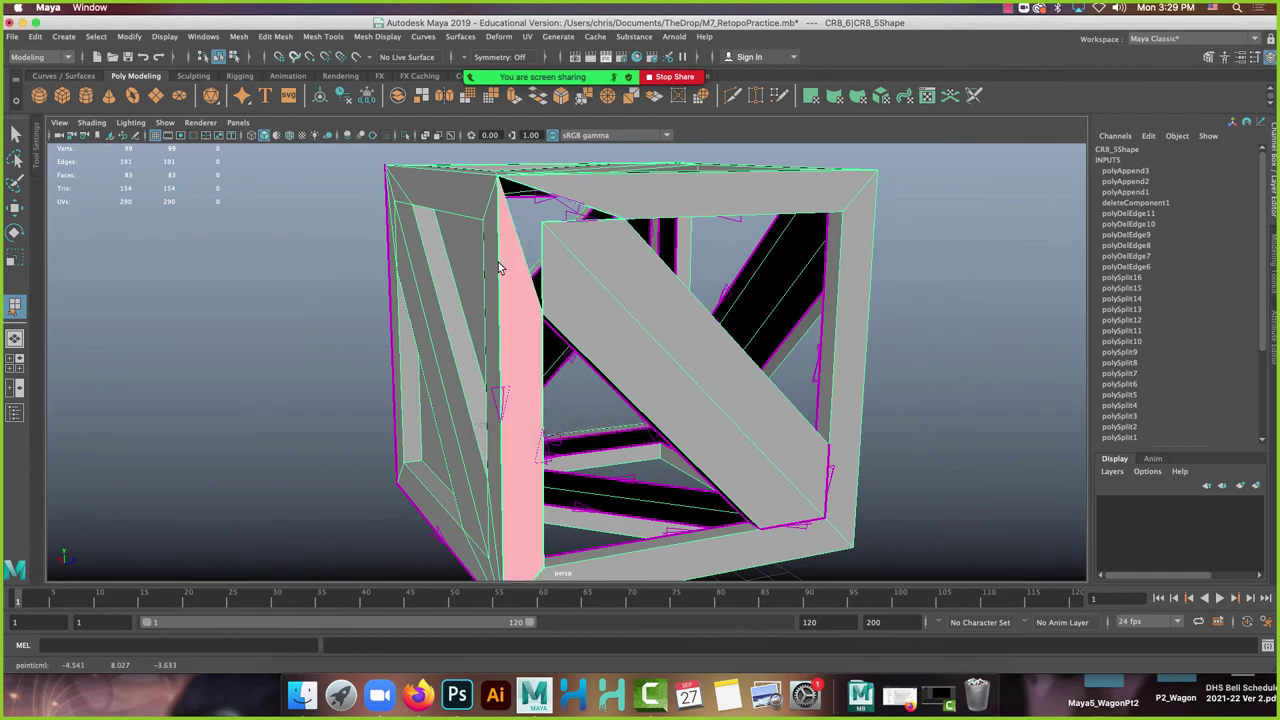
key(Return)
alt+drag(557, 194, 477, 240)
Close the left corner sliver and the remaining corner gap, reaching 86 faces.
key(y)
click(476, 282)
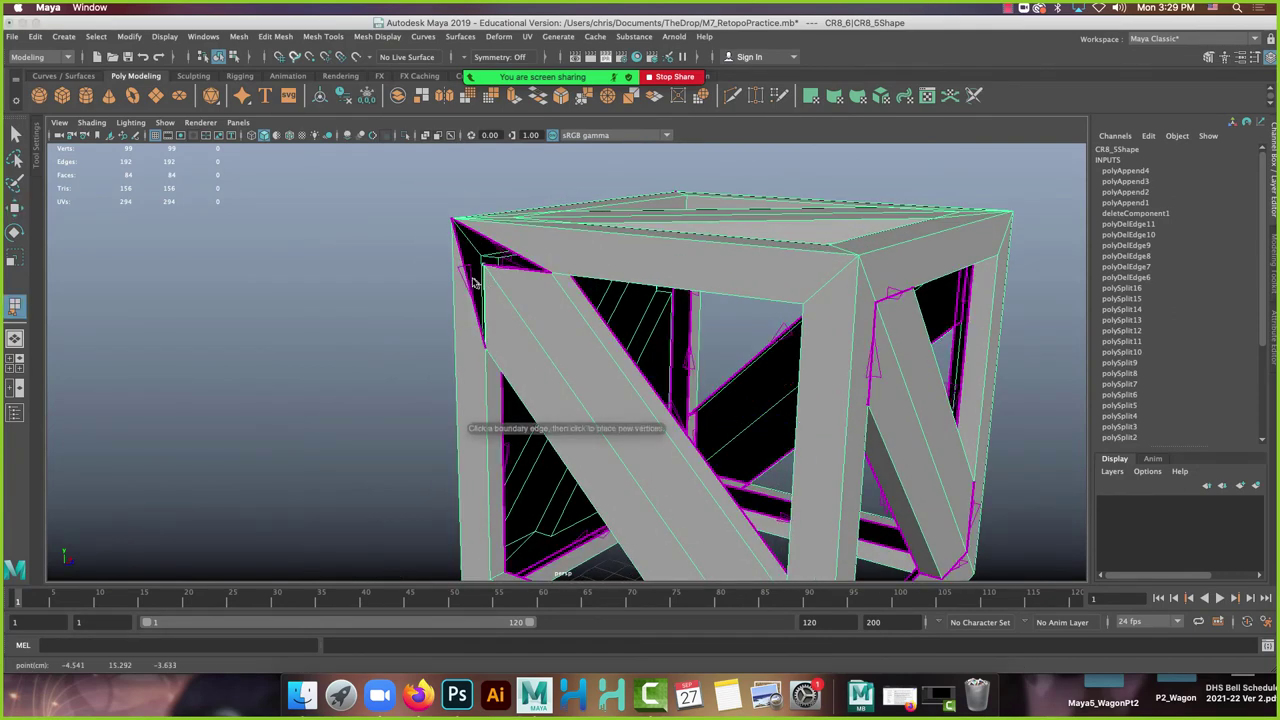
click(466, 282)
key(Return)
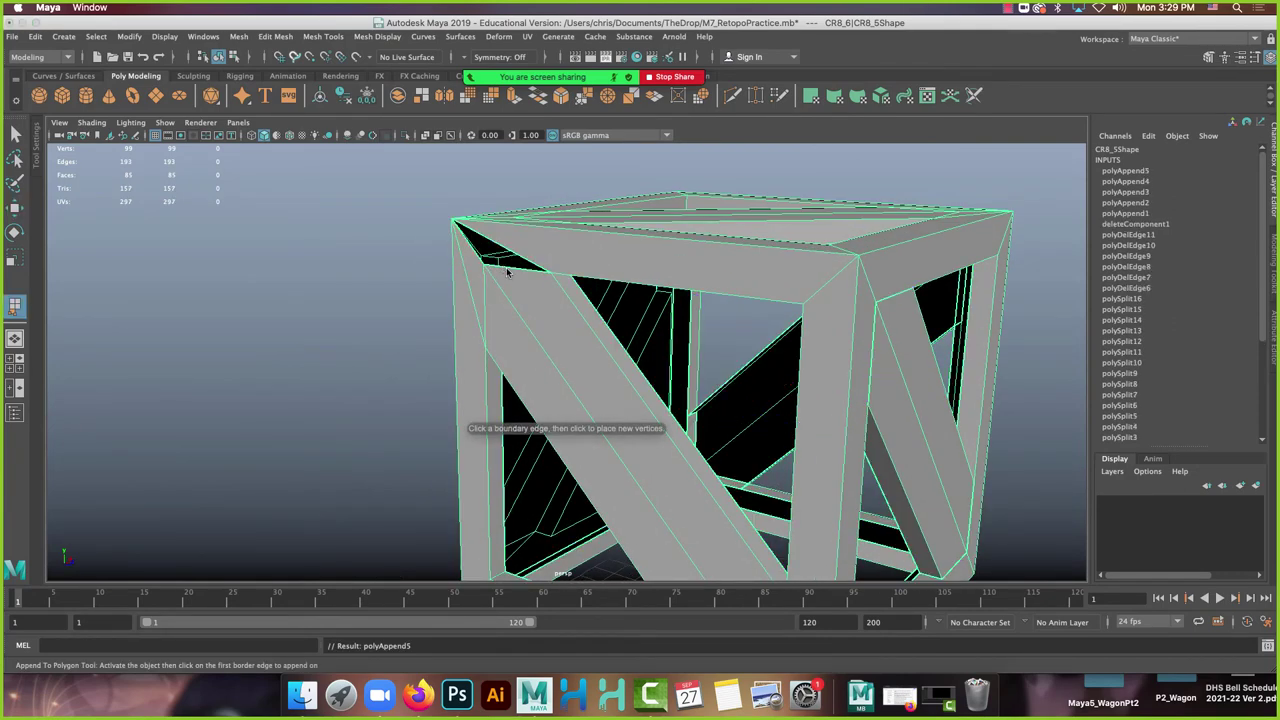
click(508, 253)
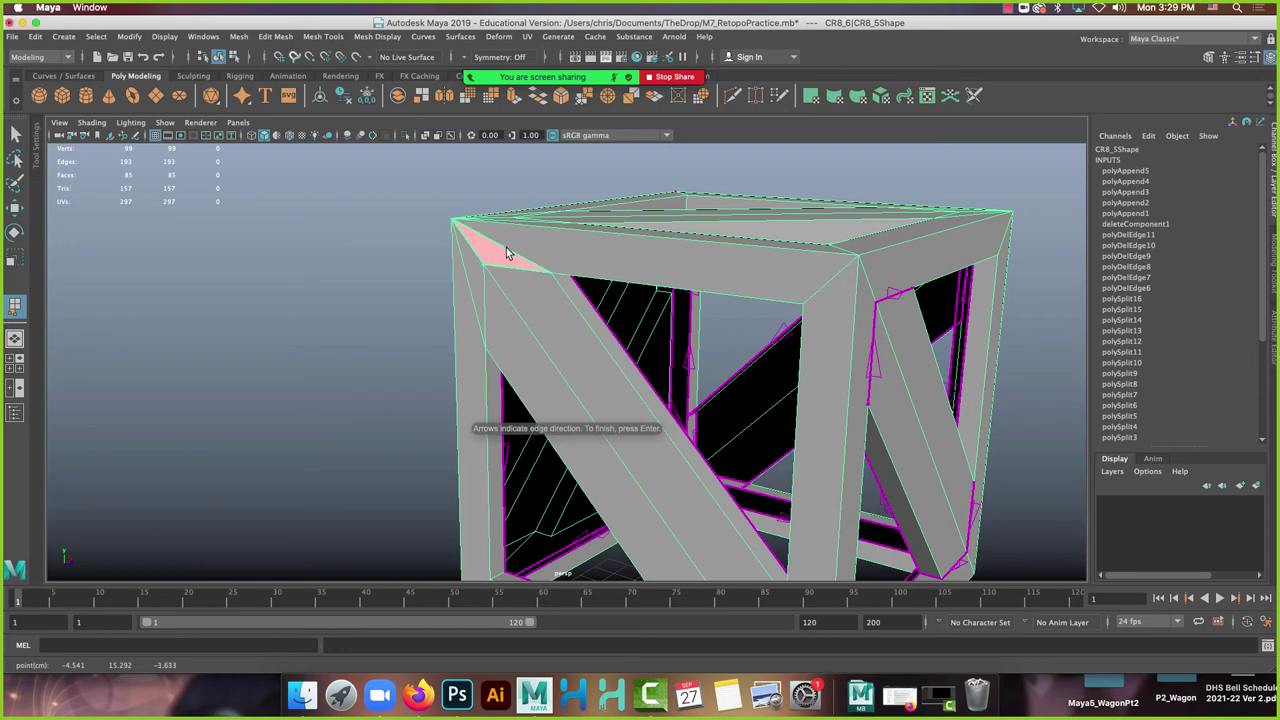
key(Return)
scroll(509, 316, down, 5)
alt+drag(535, 356, 655, 412)
Exit the append tool, select the crate and frame it in the view.
key(q)
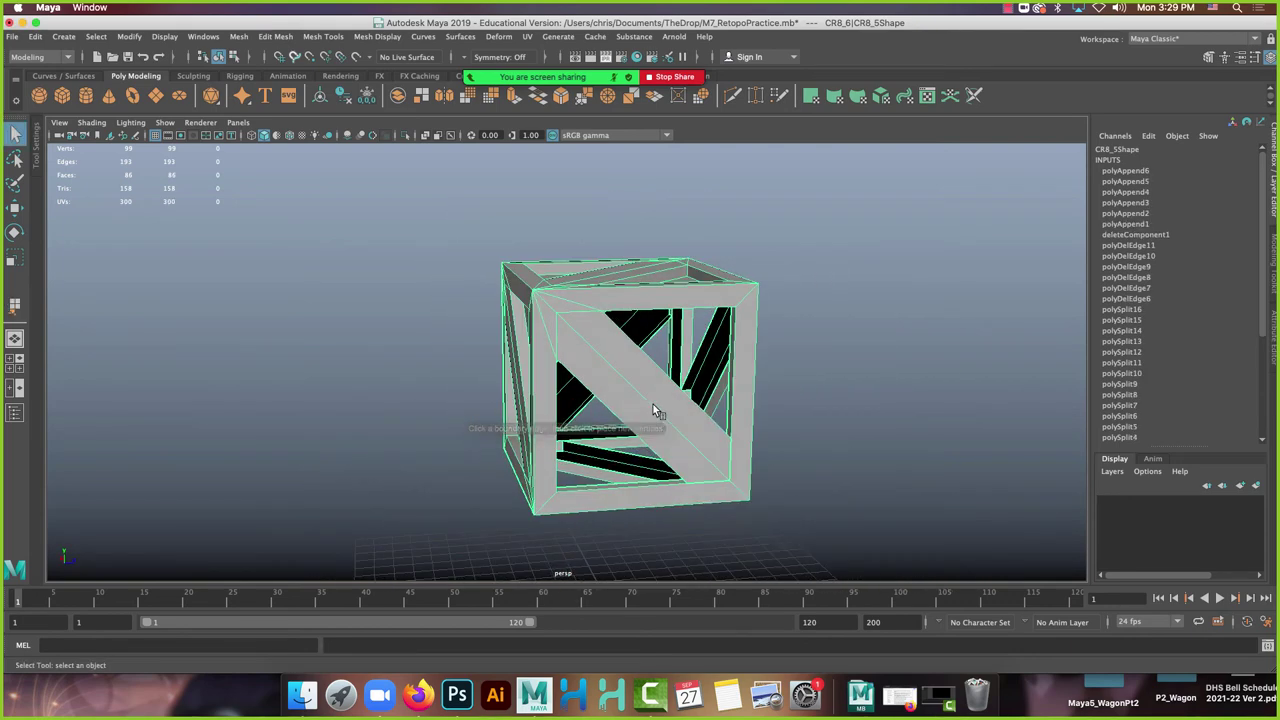
right_drag(746, 365, 810, 330)
click(756, 330)
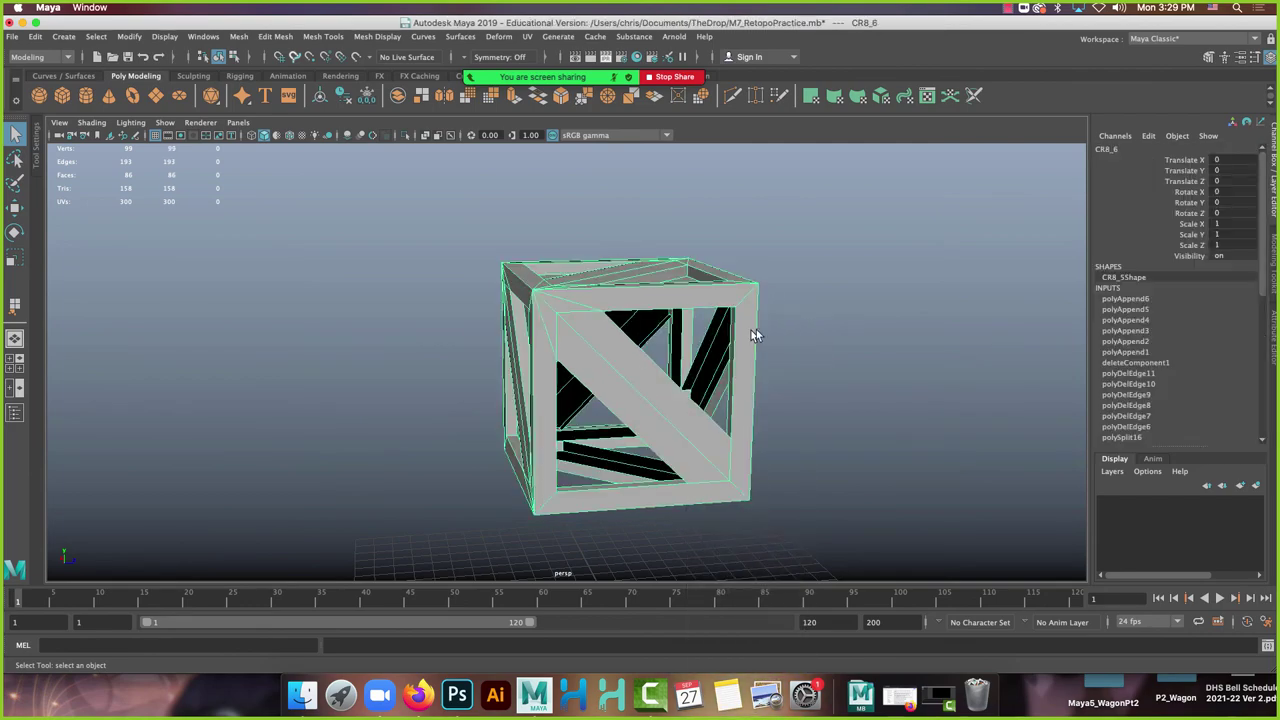
key(f)
alt+drag(838, 476, 673, 418)
Select the bottom-strip faces and delete them, leaving 82 faces, then open Mesh Tools.
right_drag(758, 285, 757, 300)
click(766, 300)
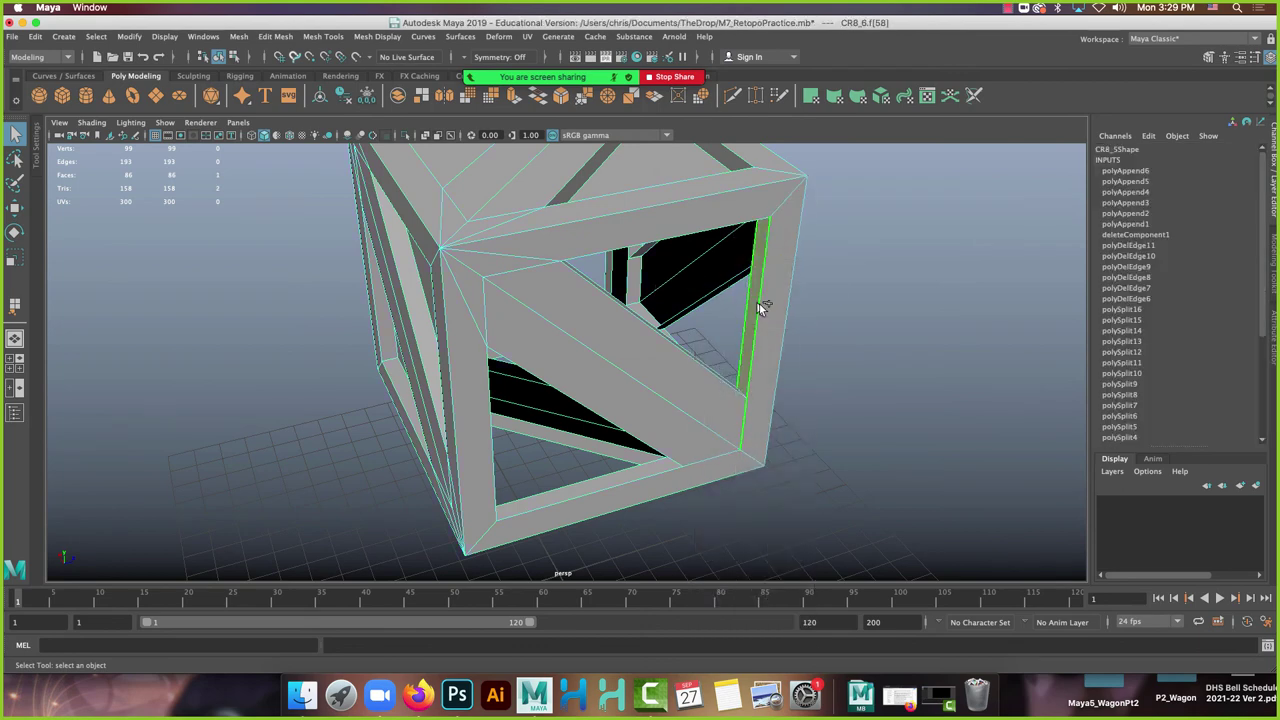
shift+click(592, 485)
shift+click(596, 498)
key(Delete)
alt+drag(603, 493, 694, 409)
click(397, 40)
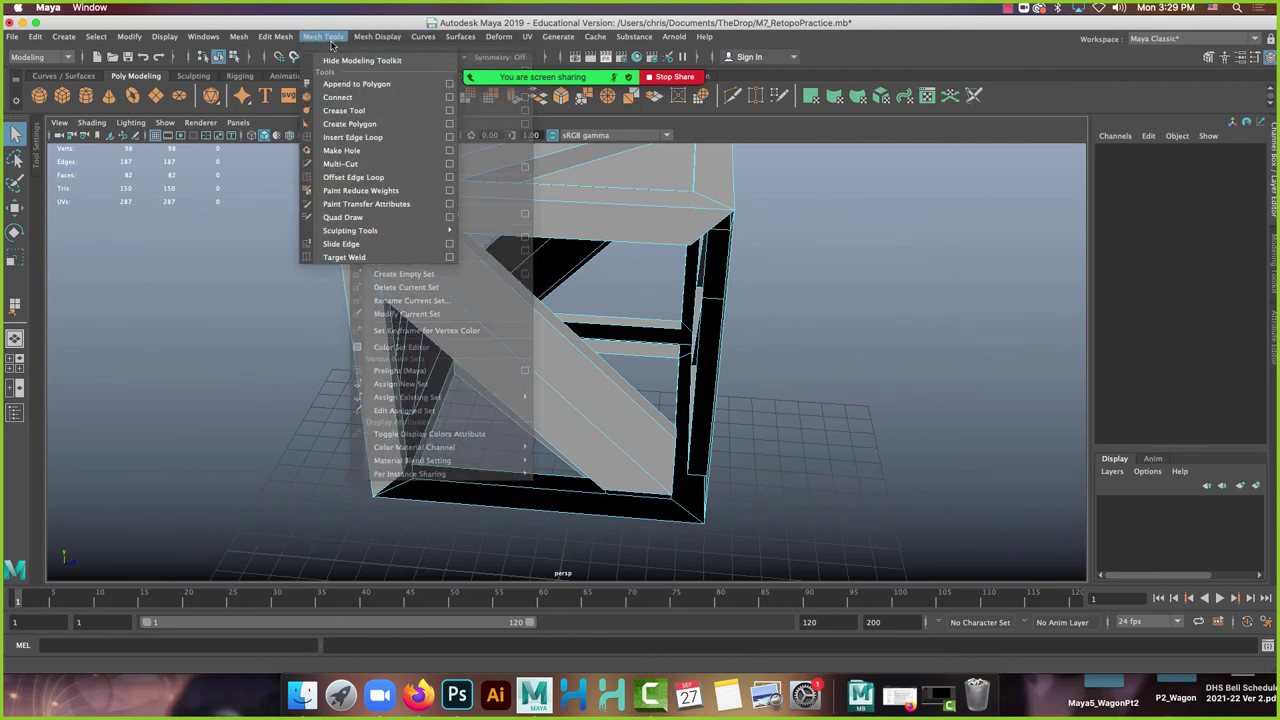
Fill the first bottom-strip hole with an appended face.
click(352, 88)
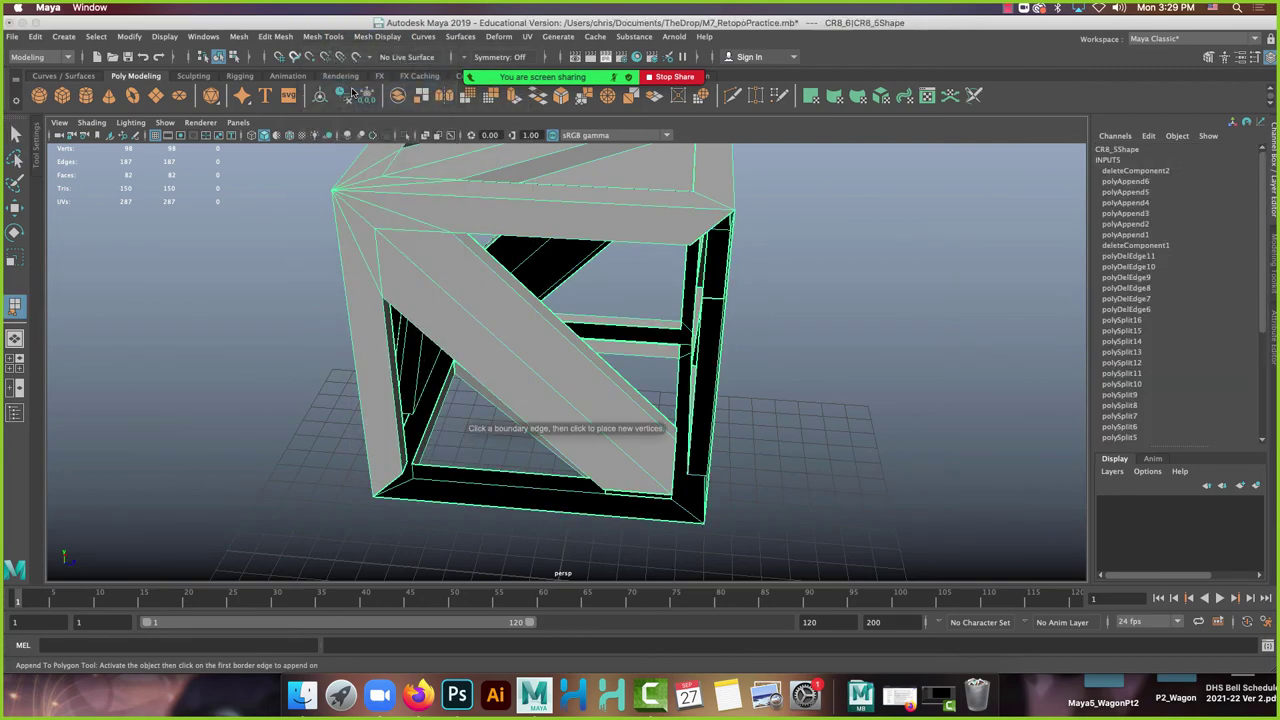
alt+drag(514, 432, 387, 383)
click(715, 370)
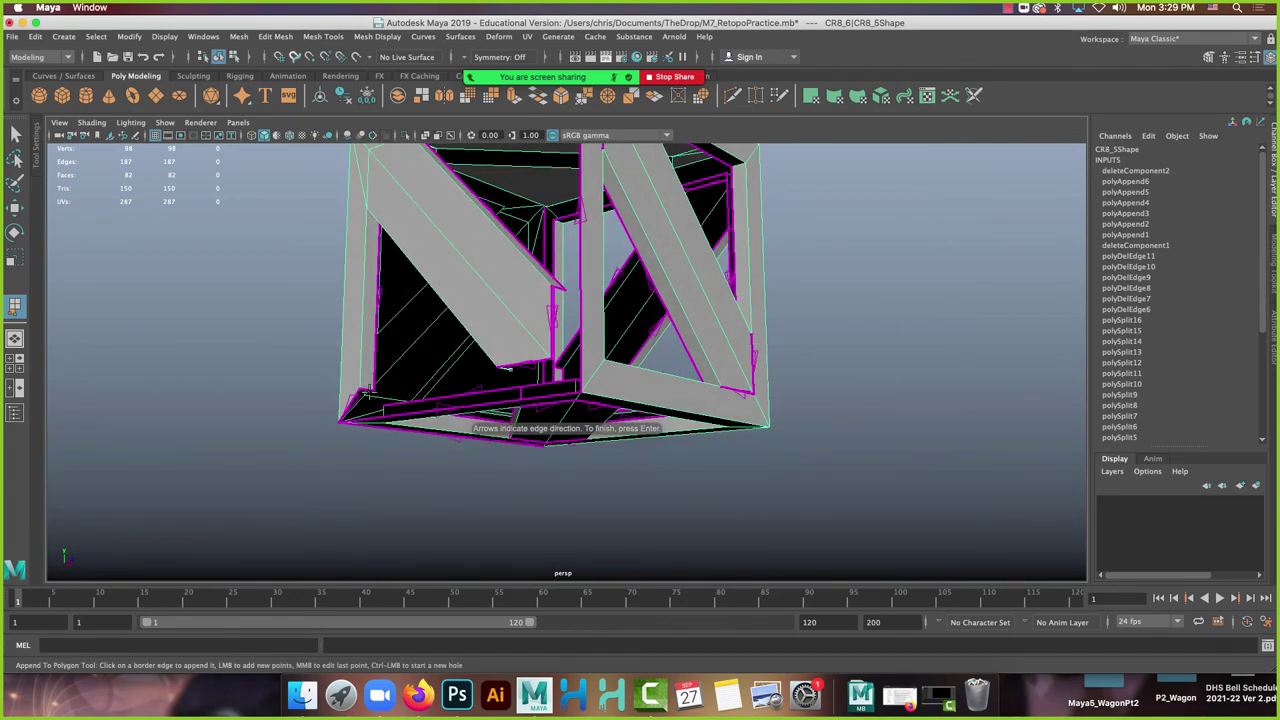
click(366, 386)
key(Return)
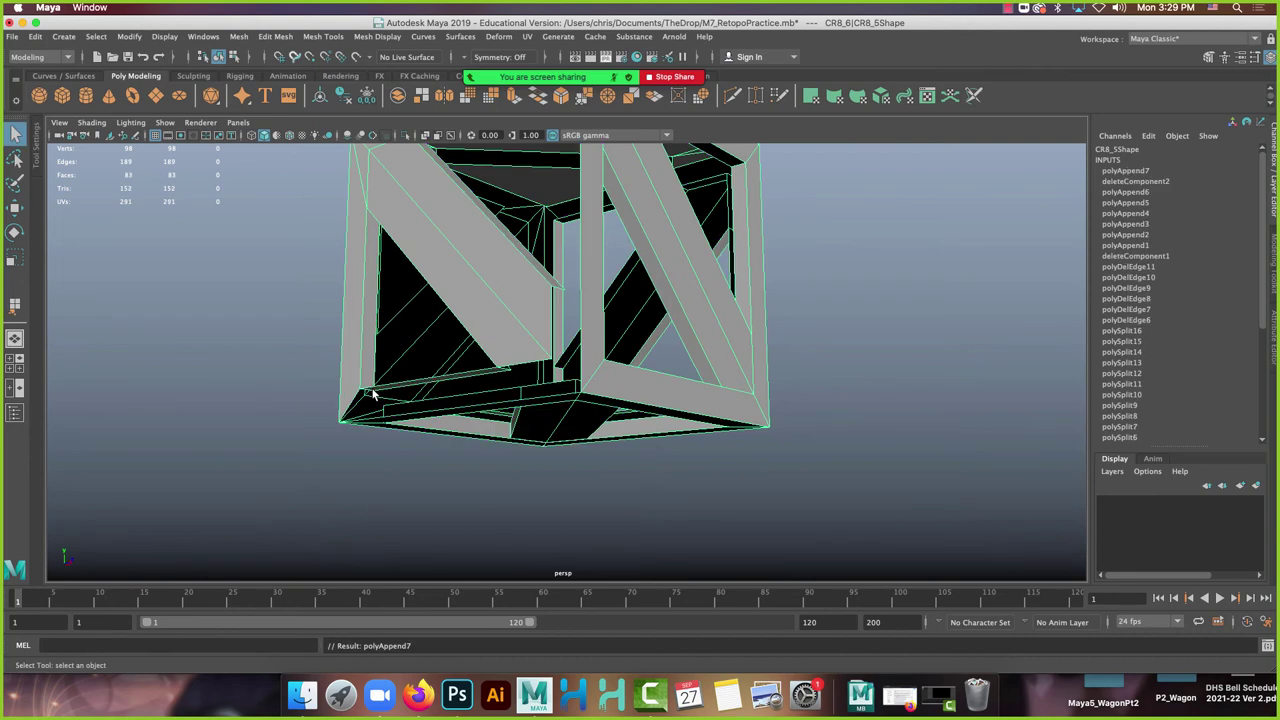
alt+drag(552, 251, 553, 288)
Close the next lower-edge hole with another appended face.
key(y)
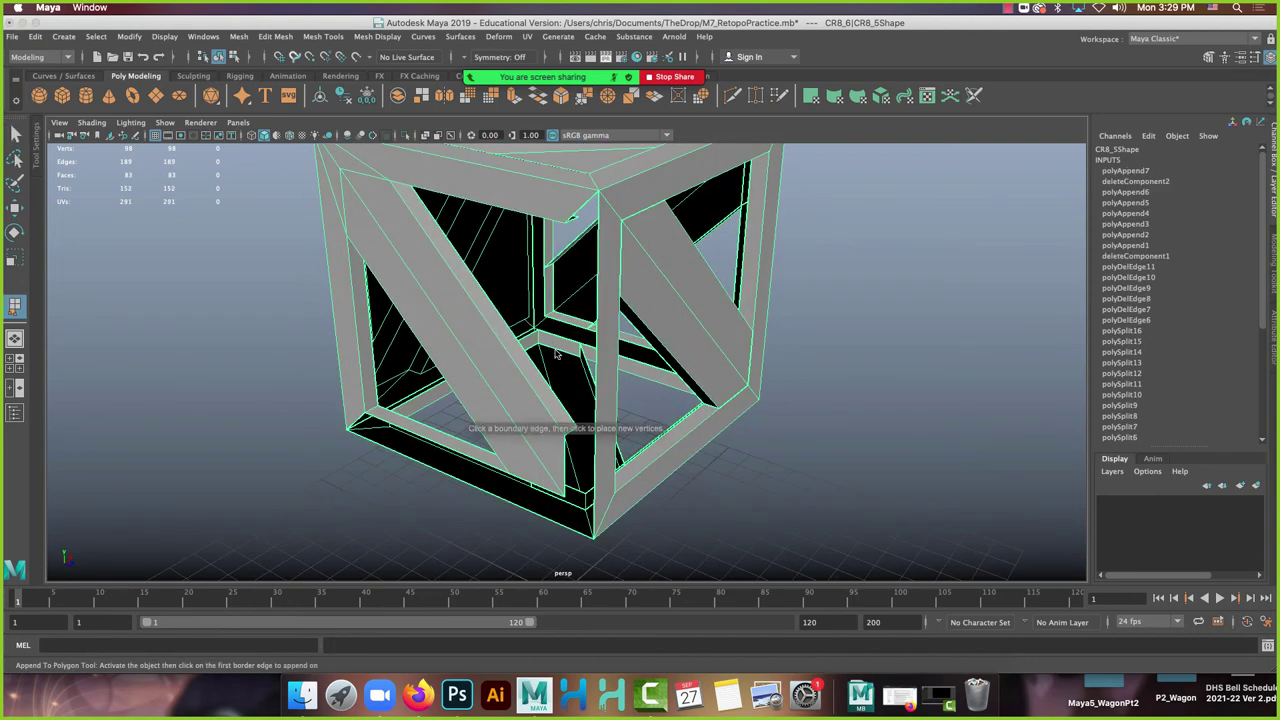
click(573, 436)
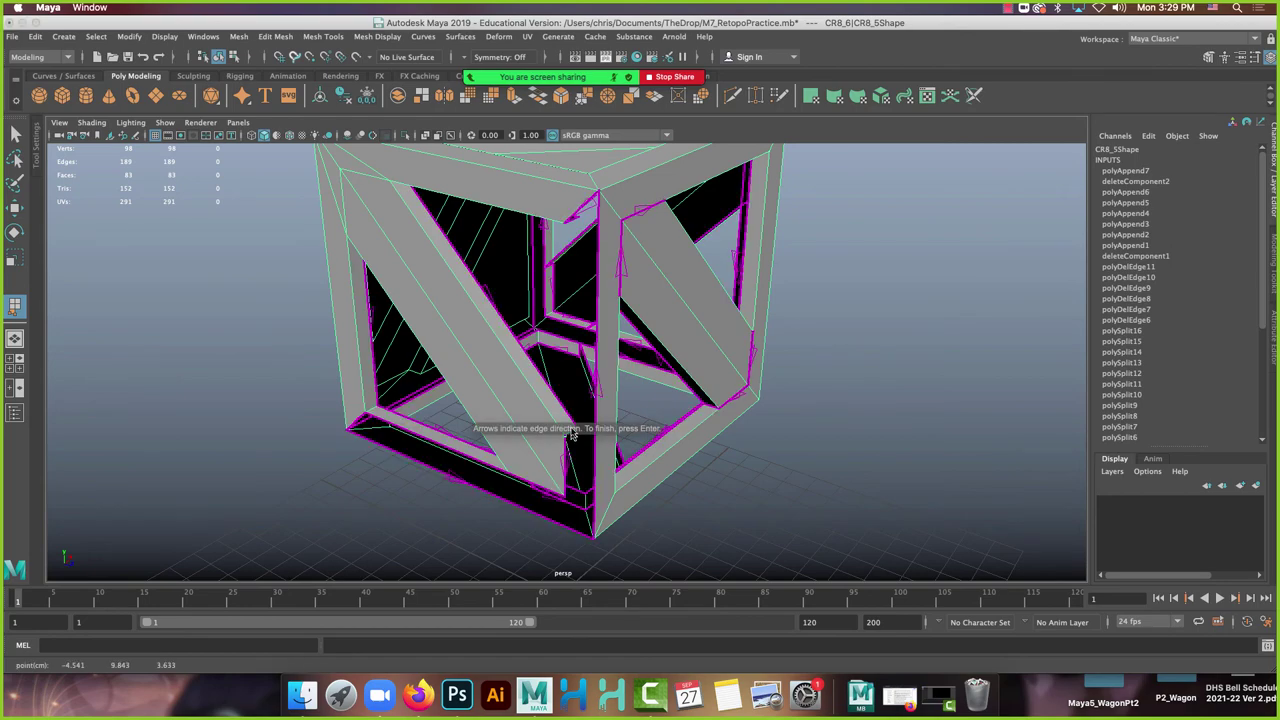
alt+drag(573, 436, 608, 233)
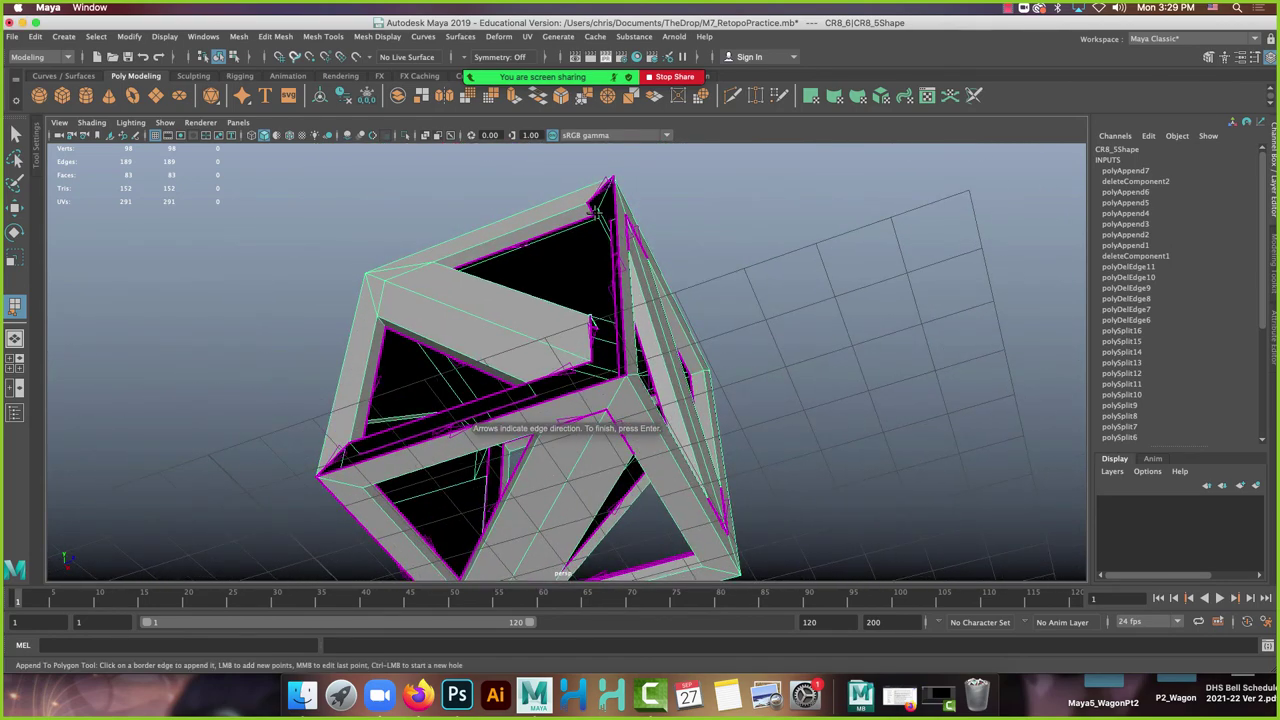
click(594, 210)
key(Return)
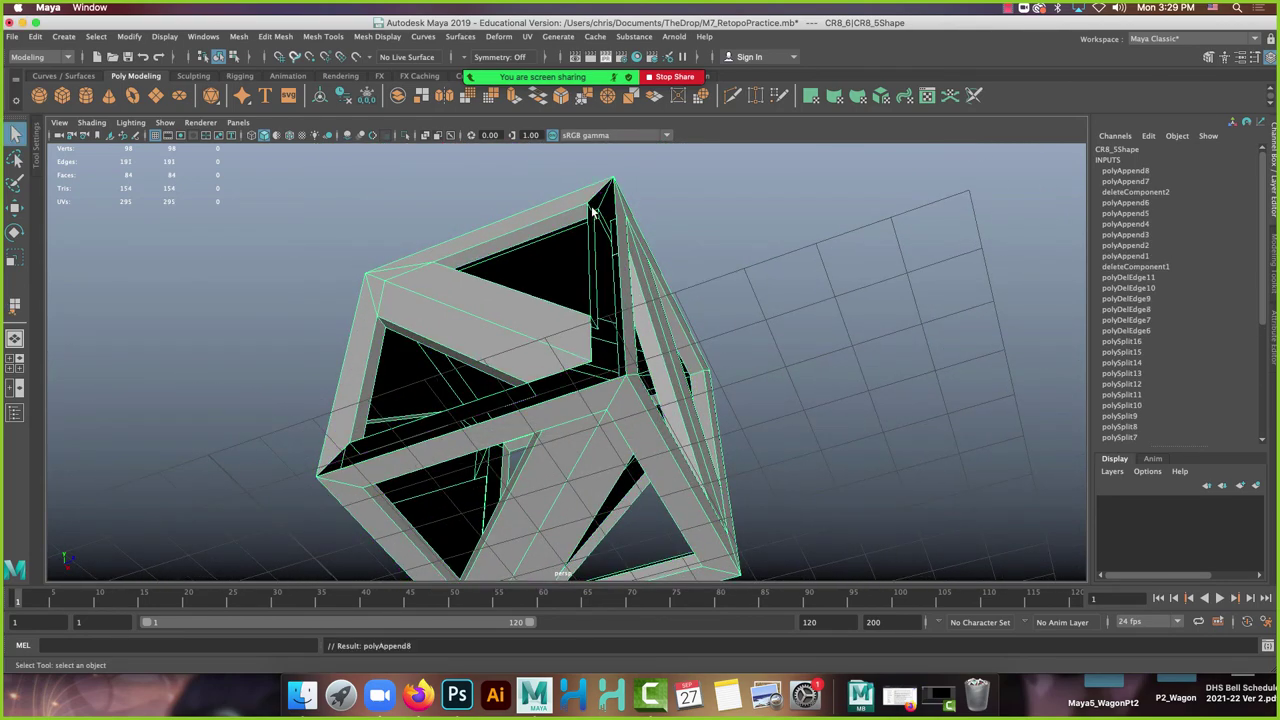
alt+drag(592, 212, 694, 285)
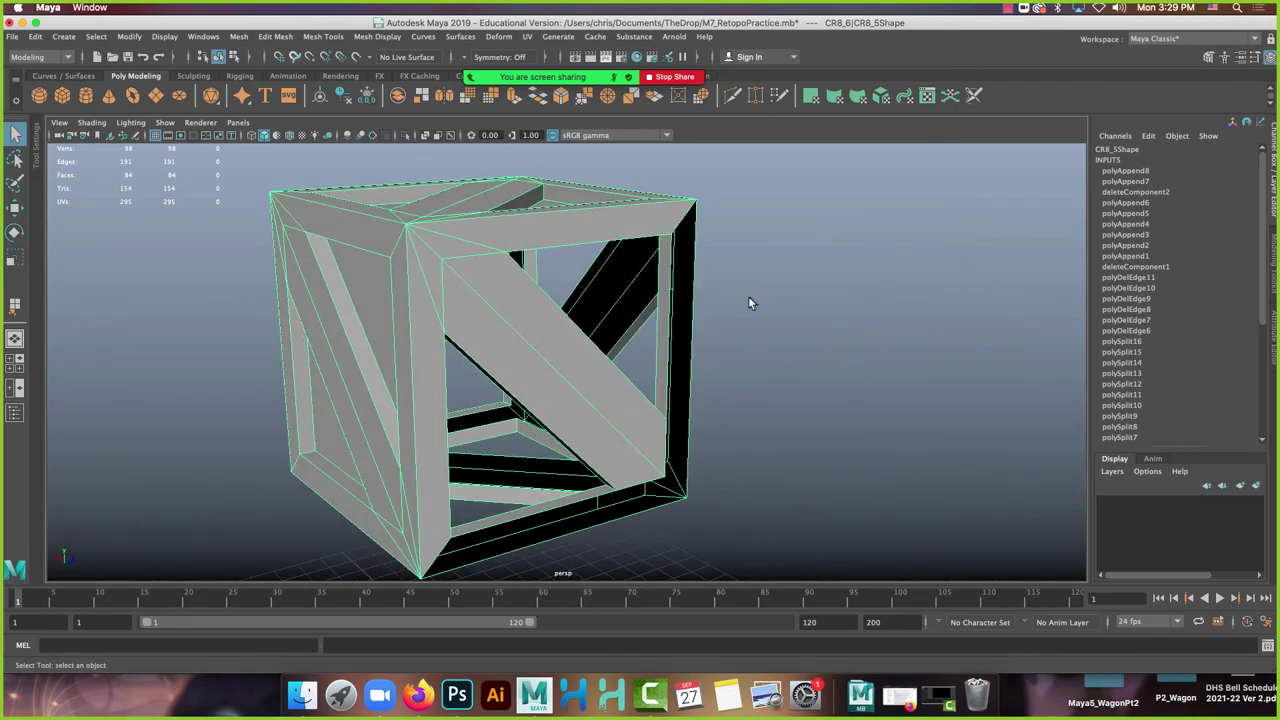
Fill the right-side gap and the bottom opening with two more faces, reaching 86 faces.
key(y)
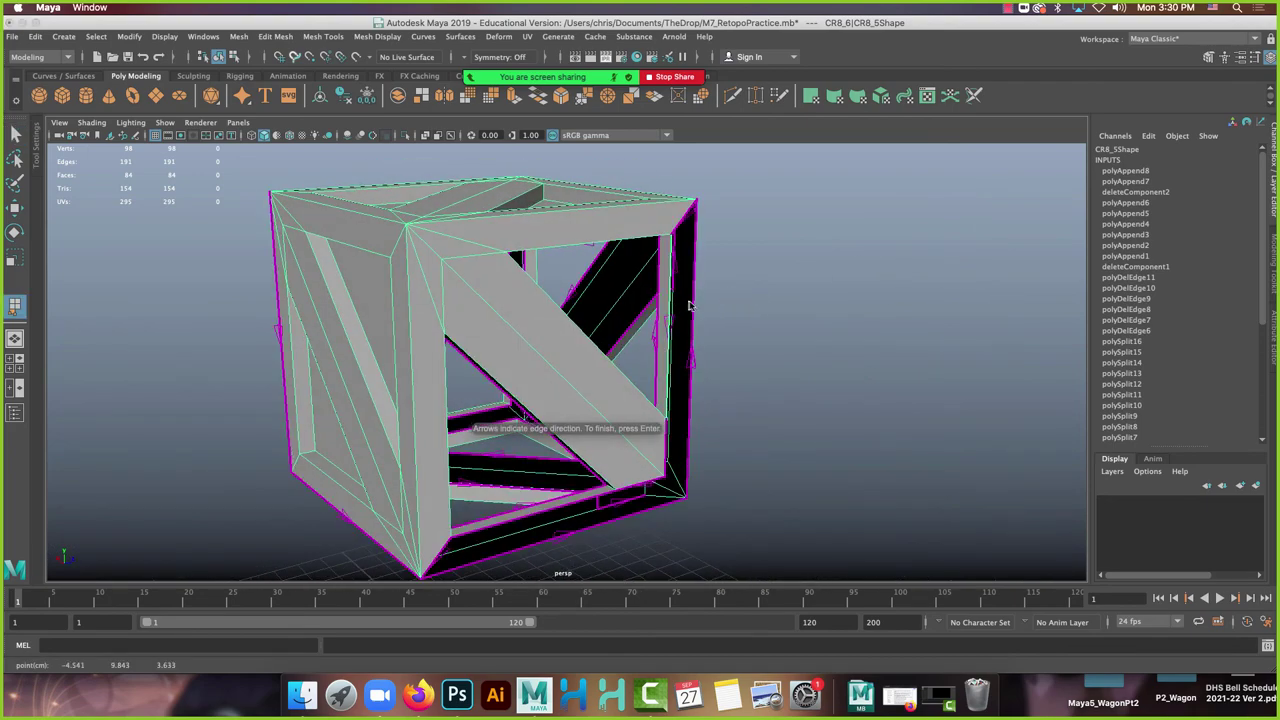
click(690, 306)
key(Return)
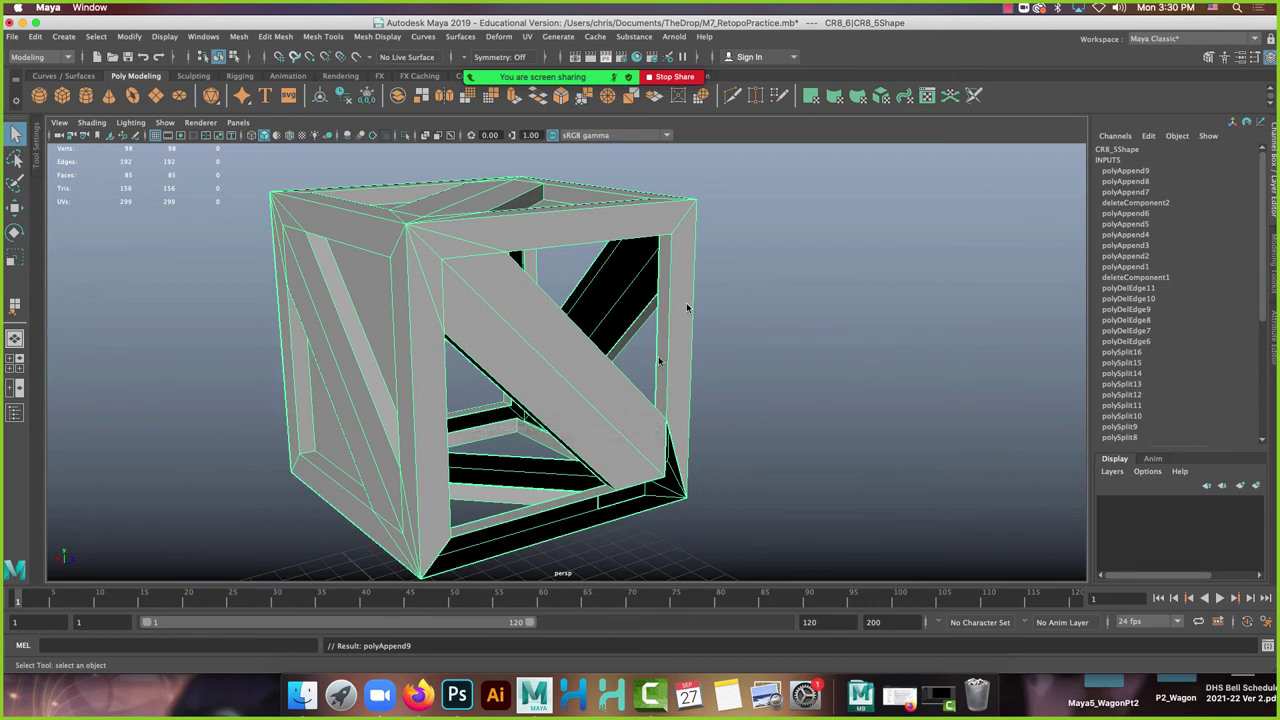
click(524, 541)
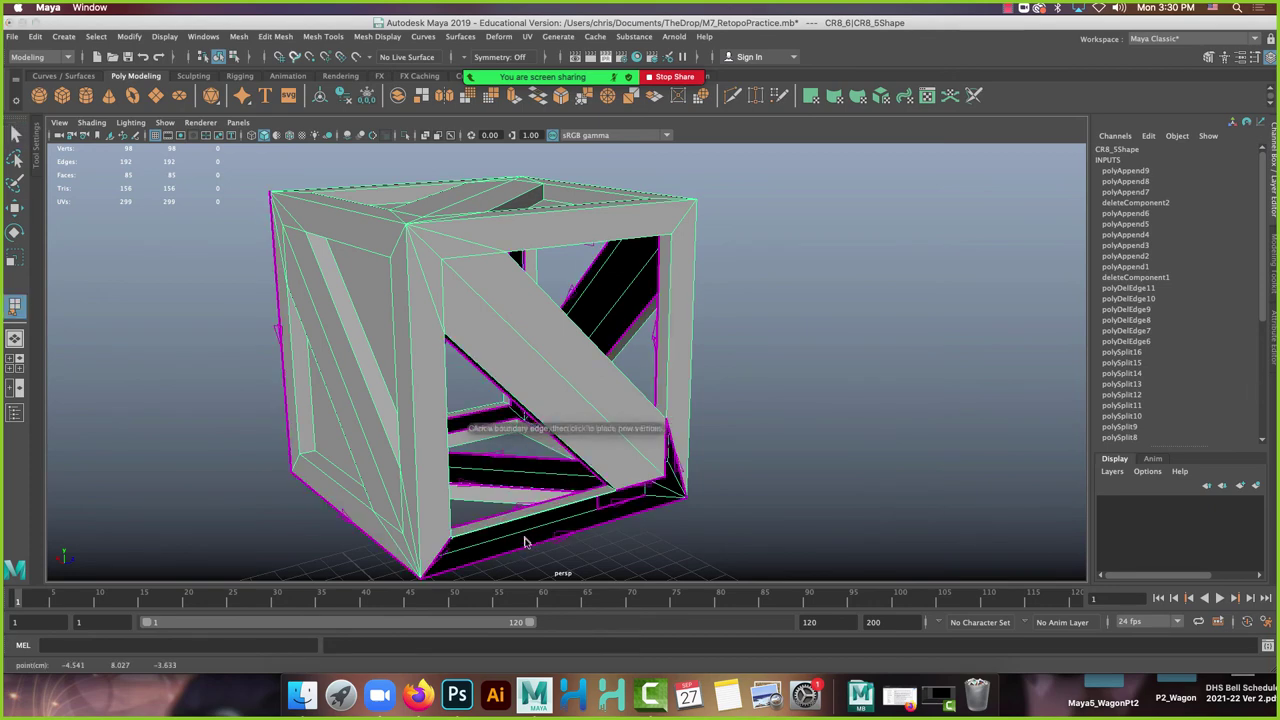
click(525, 550)
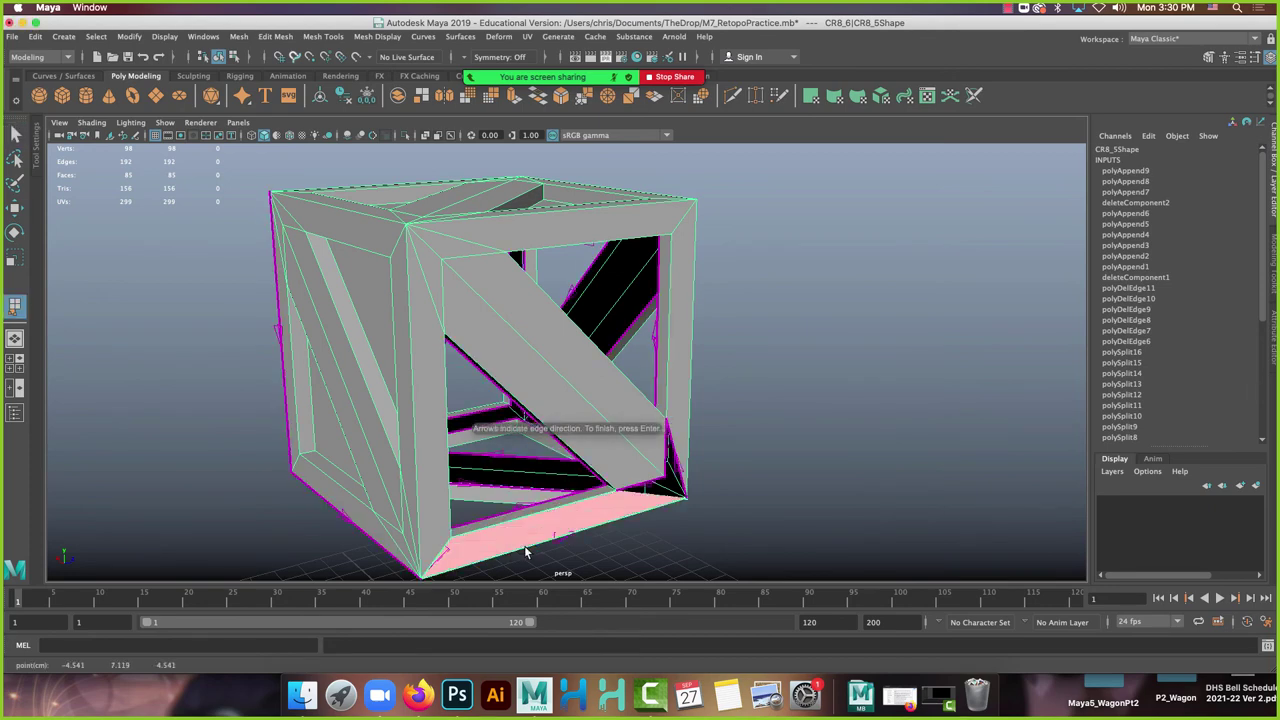
key(Return)
alt+drag(524, 551, 608, 457)
Append two faces closing the thin gaps on the crate's underside.
key(q)
scroll(645, 528, up, 5)
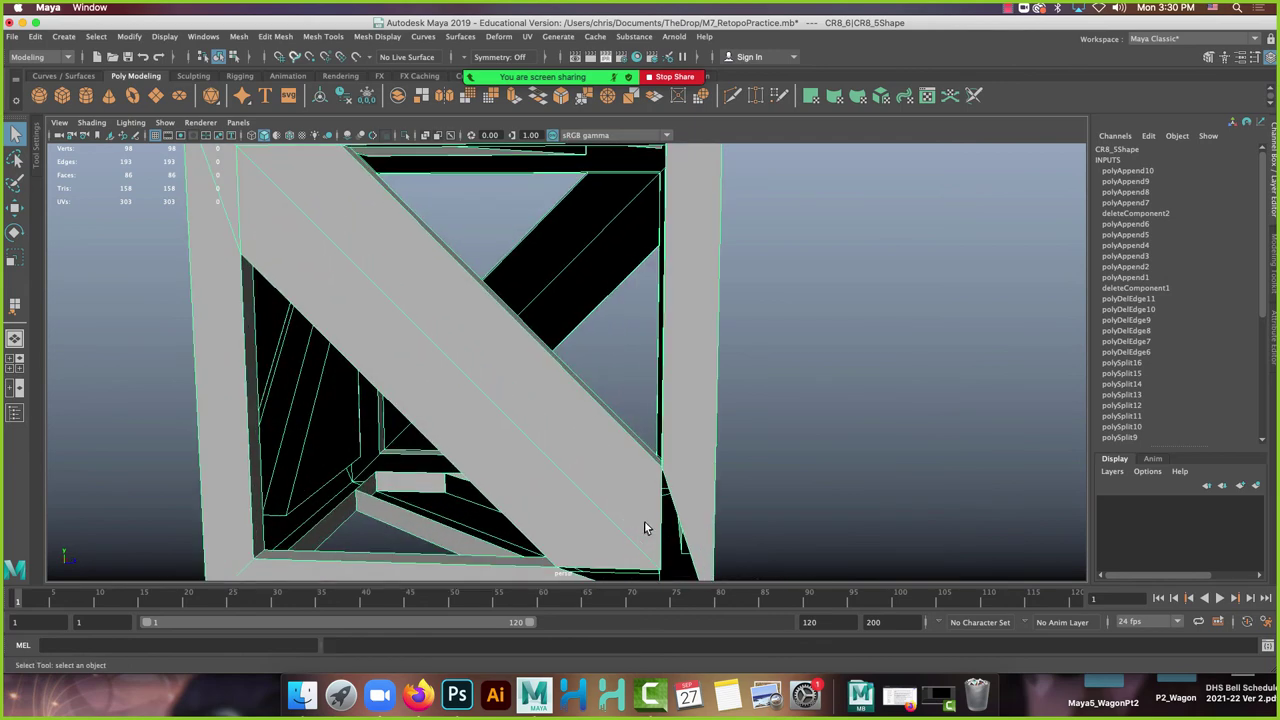
alt+drag(645, 528, 651, 366)
key(y)
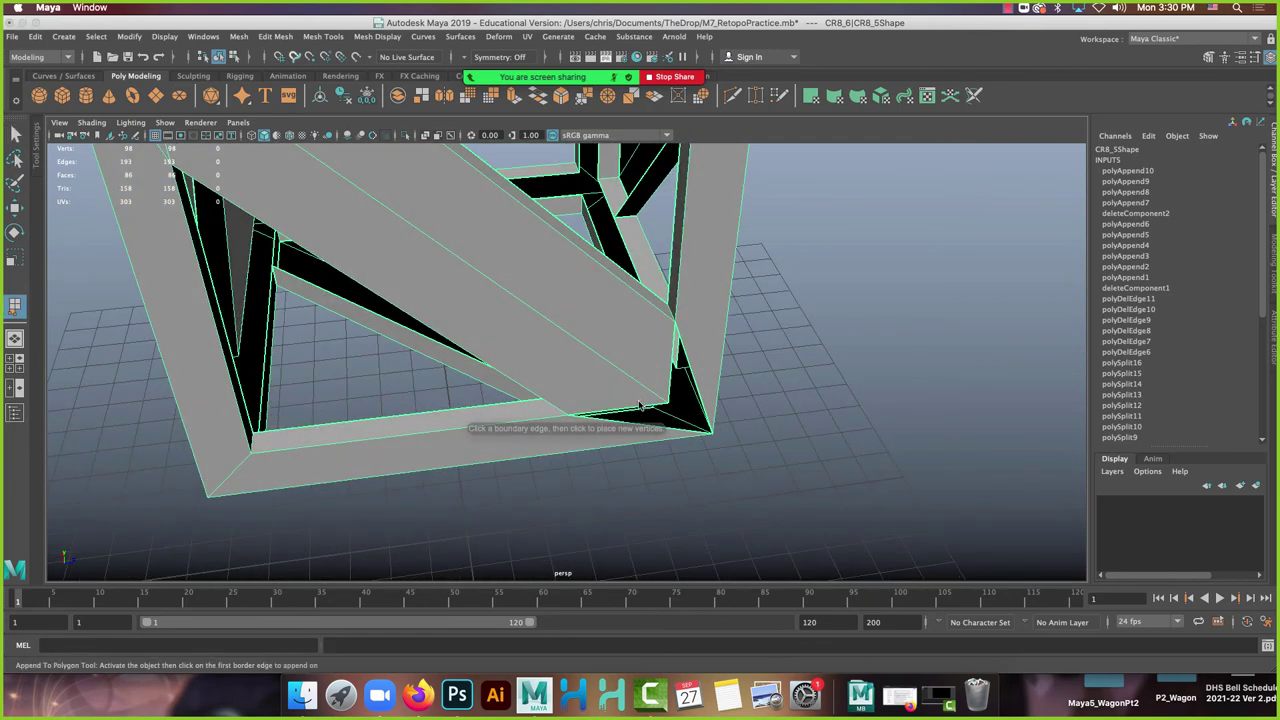
click(645, 424)
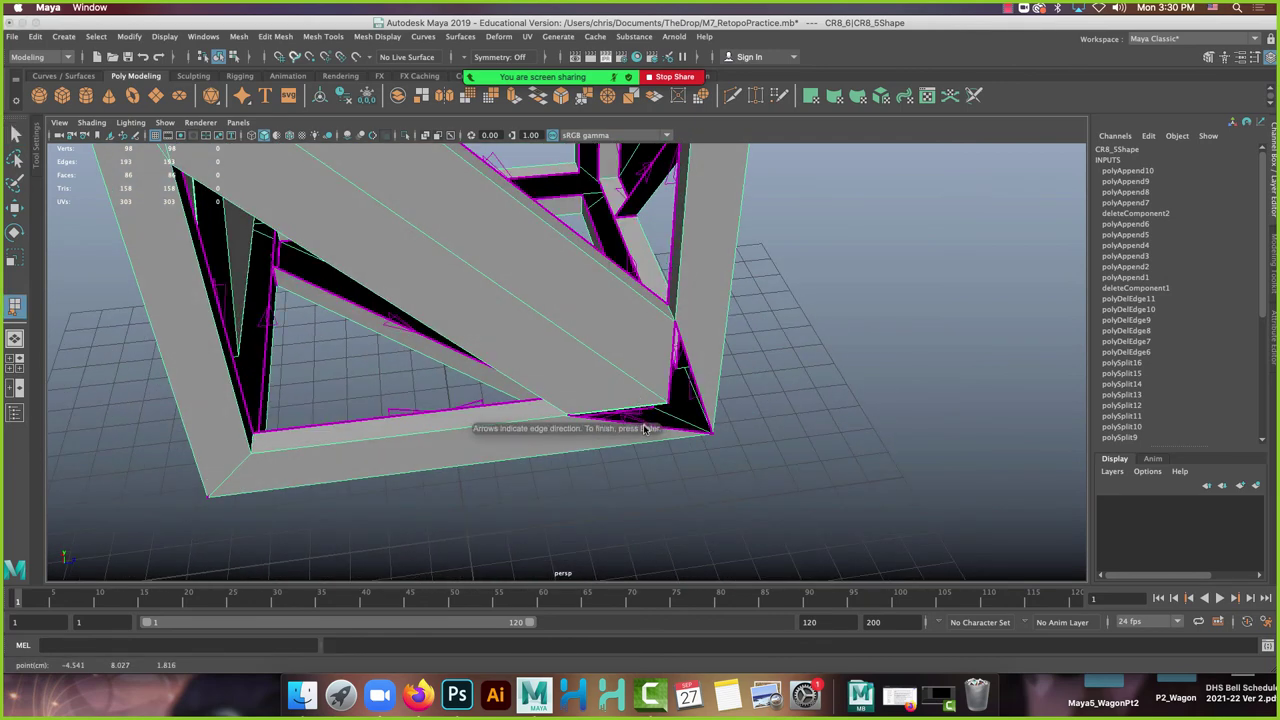
click(598, 418)
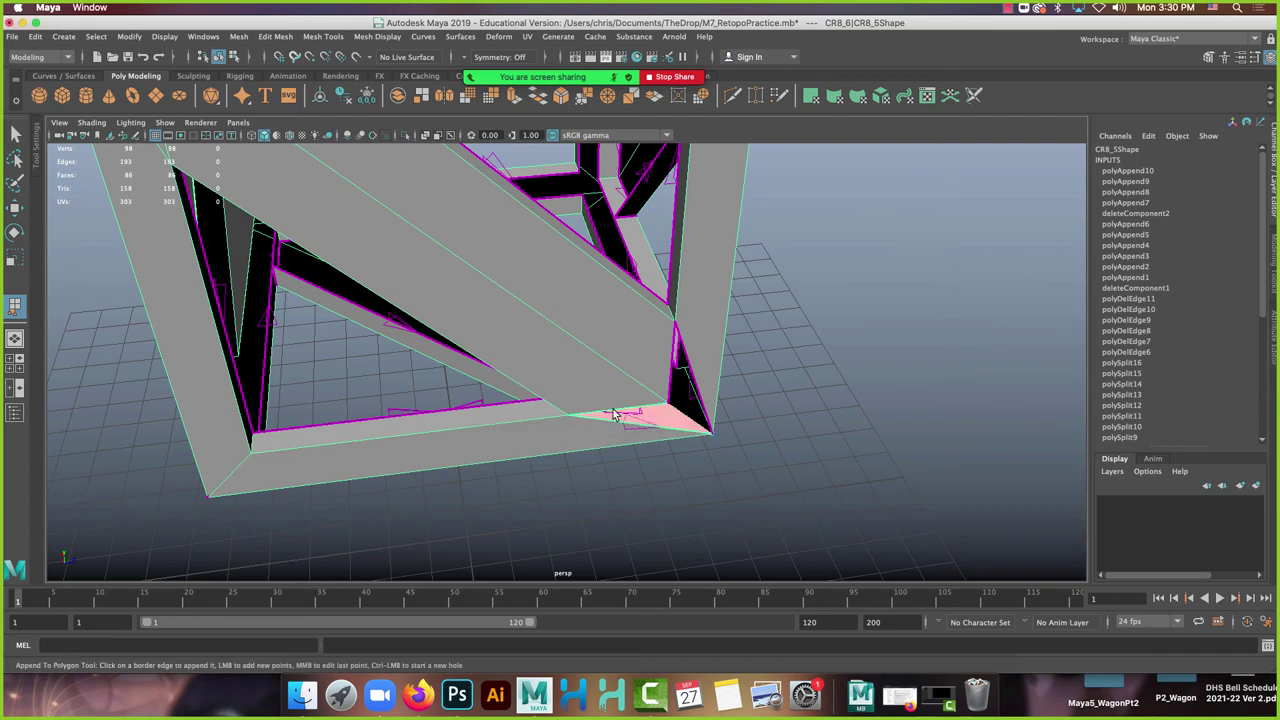
key(Return)
key(q)
key(y)
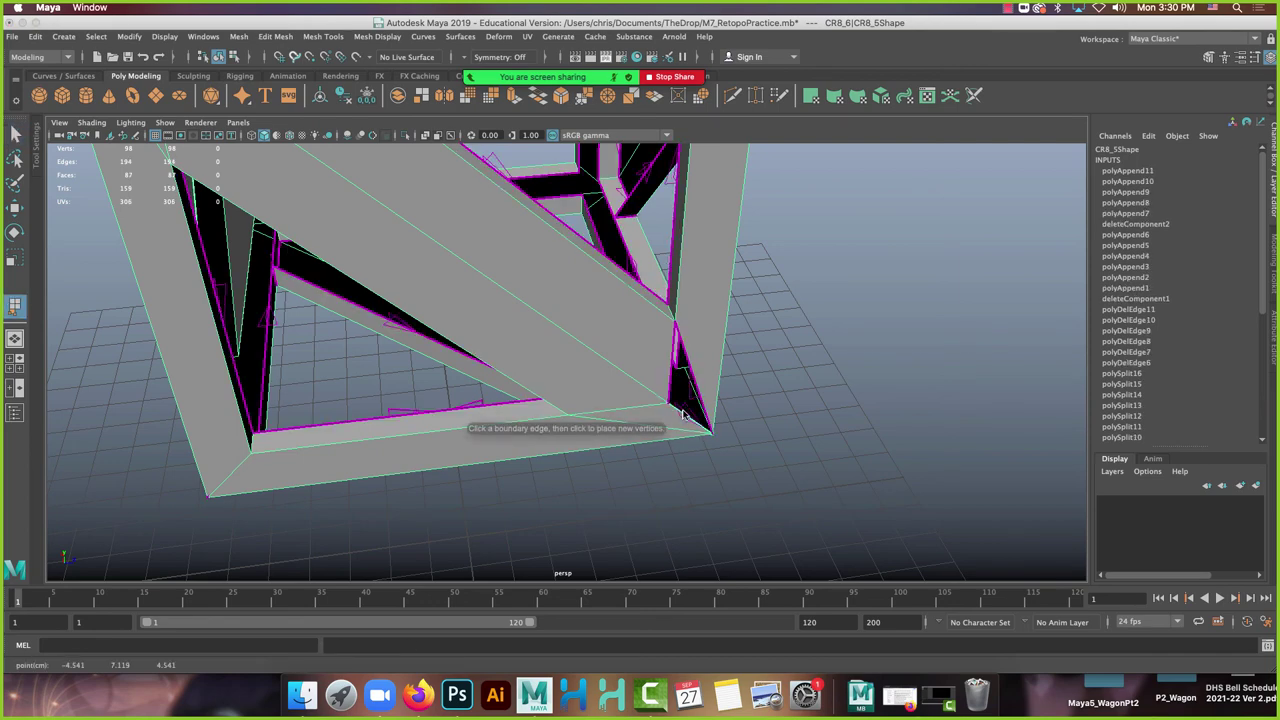
key(Return)
key(q)
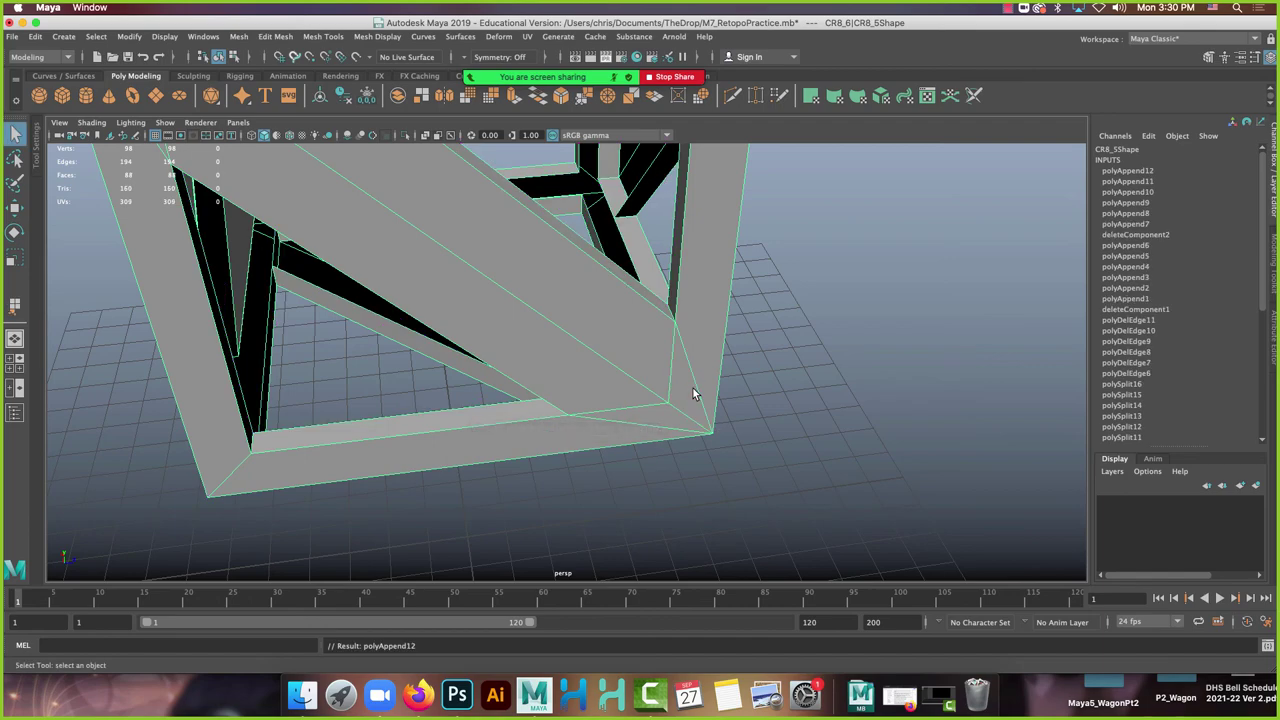
Close the gap at the crate's top corner with a new face.
alt+drag(693, 388, 616, 333)
alt+right_drag(616, 333, 666, 411)
key(y)
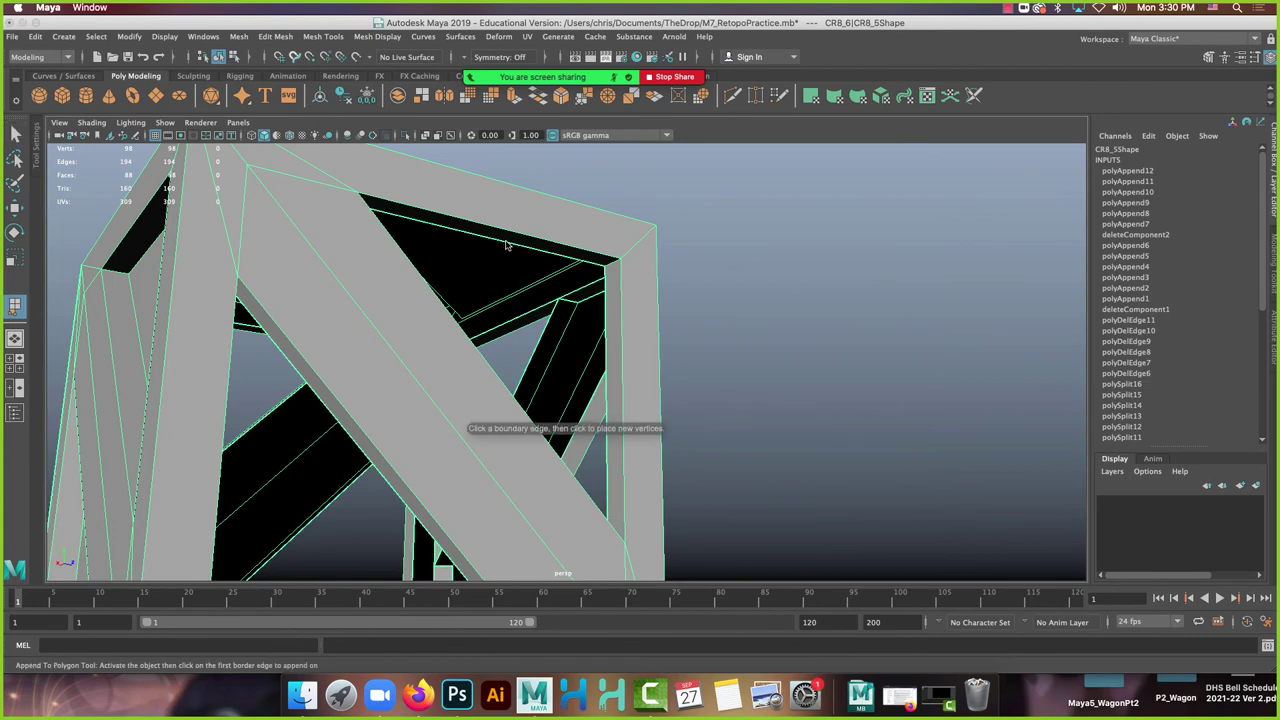
click(583, 331)
click(604, 352)
key(Return)
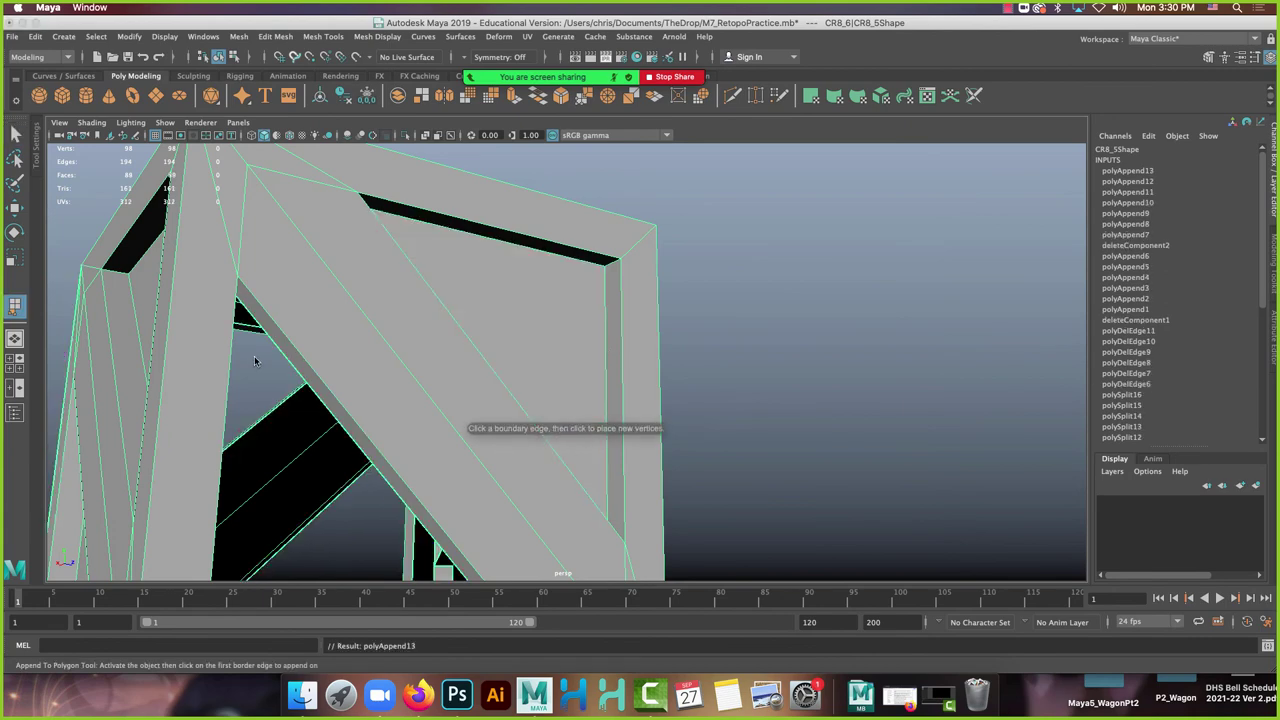
Bridge the left-side gap with a final face, bringing the crate to 90 faces.
alt+drag(270, 345, 208, 411)
click(251, 380)
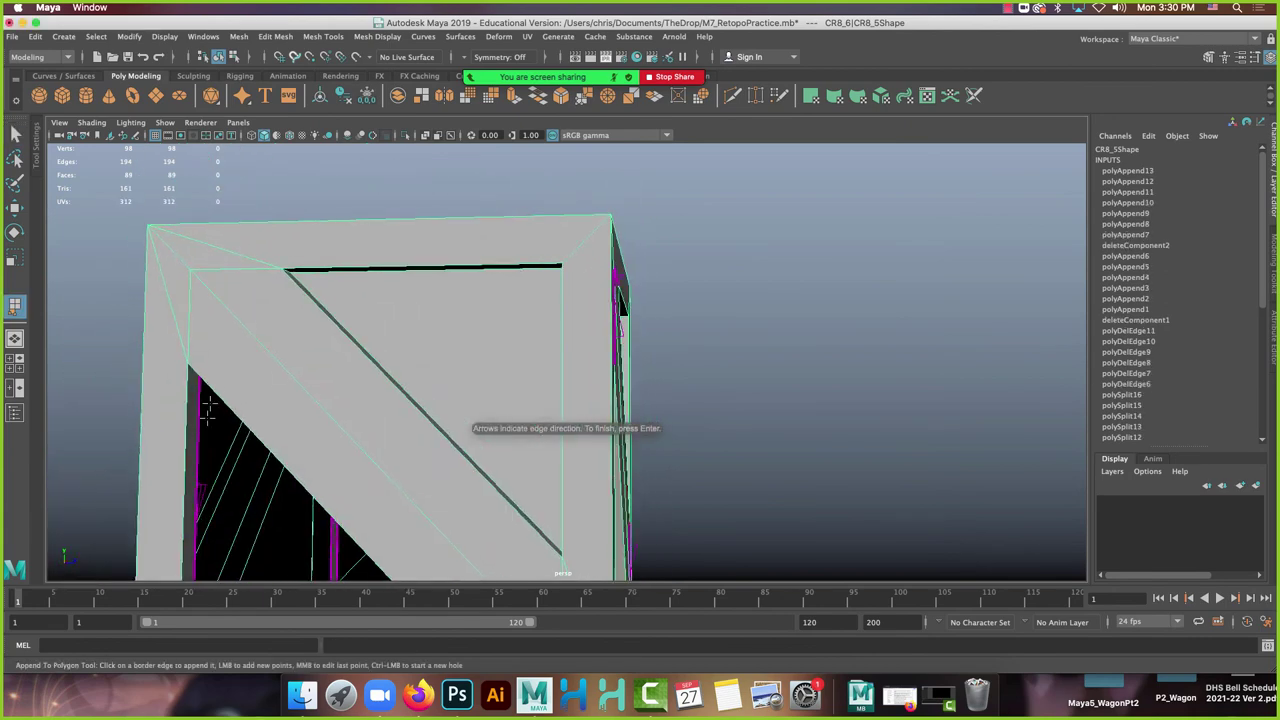
click(199, 450)
key(q)
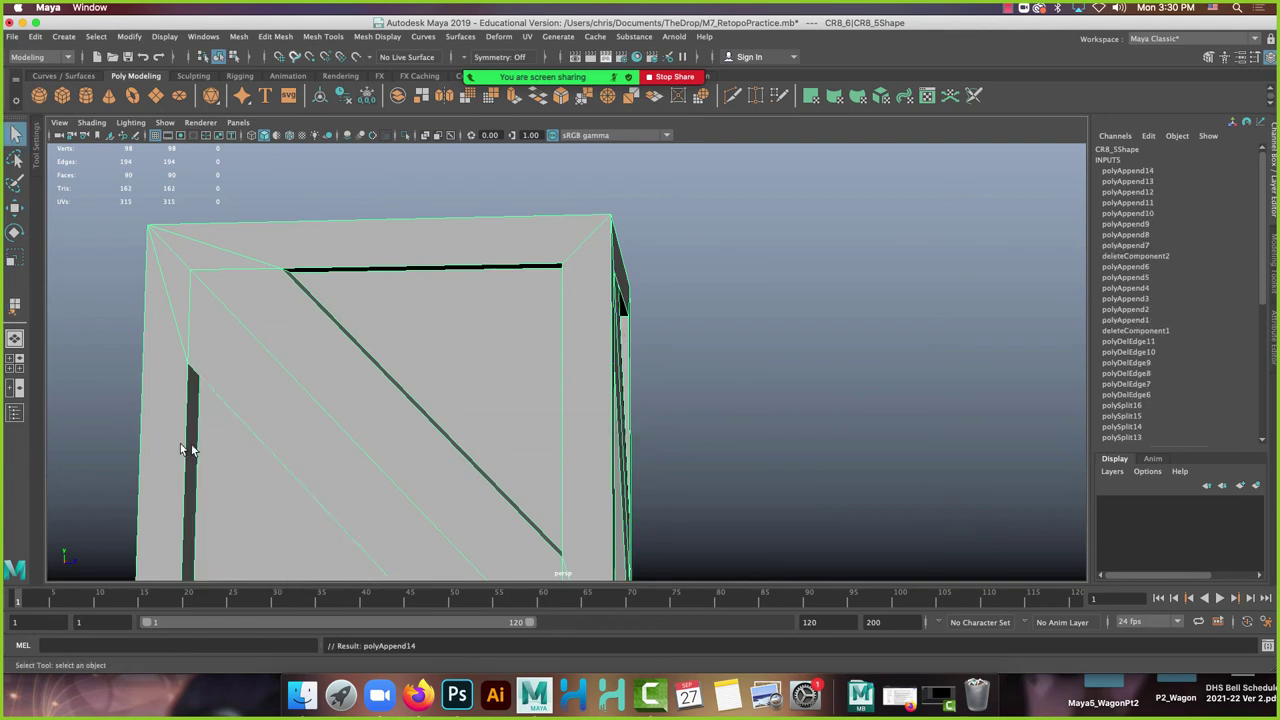
scroll(243, 283, down, 5)
alt+drag(243, 283, 452, 440)
Delete the leftover top border face f[39] in face mode.
alt+drag(625, 333, 629, 423)
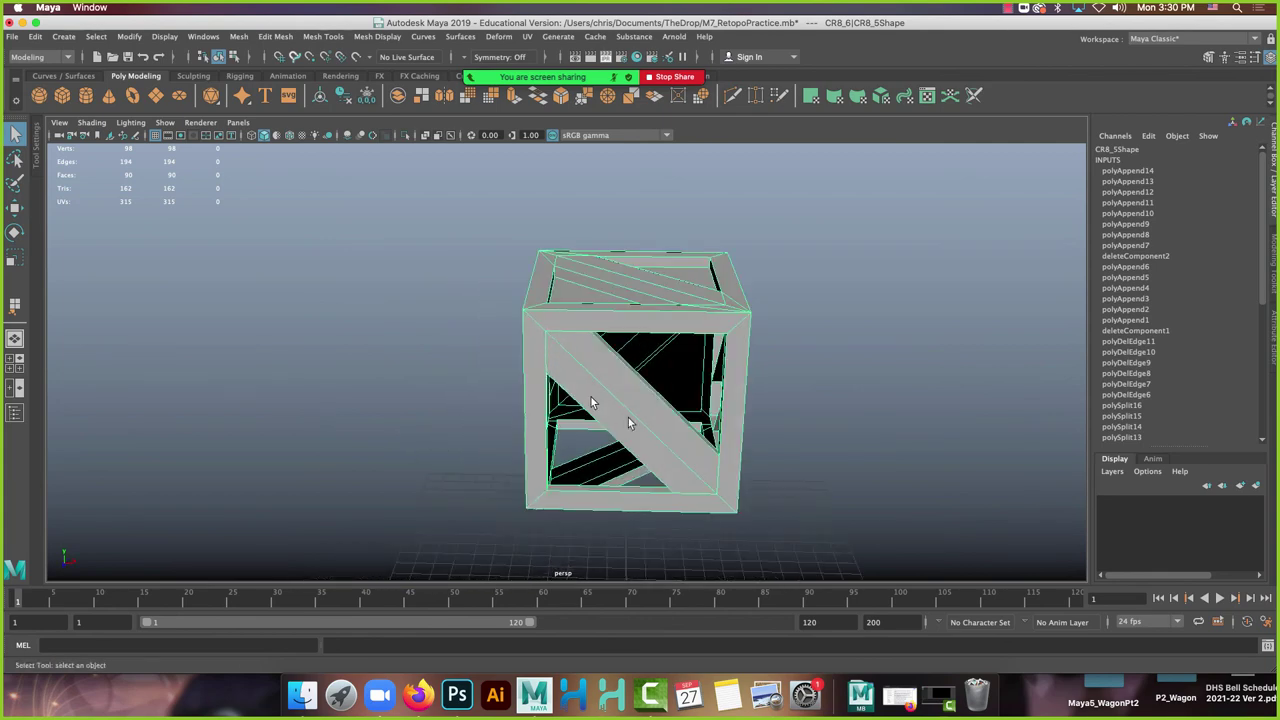
alt+drag(592, 470, 571, 371)
scroll(565, 385, up, 5)
alt+middle_drag(556, 401, 600, 286)
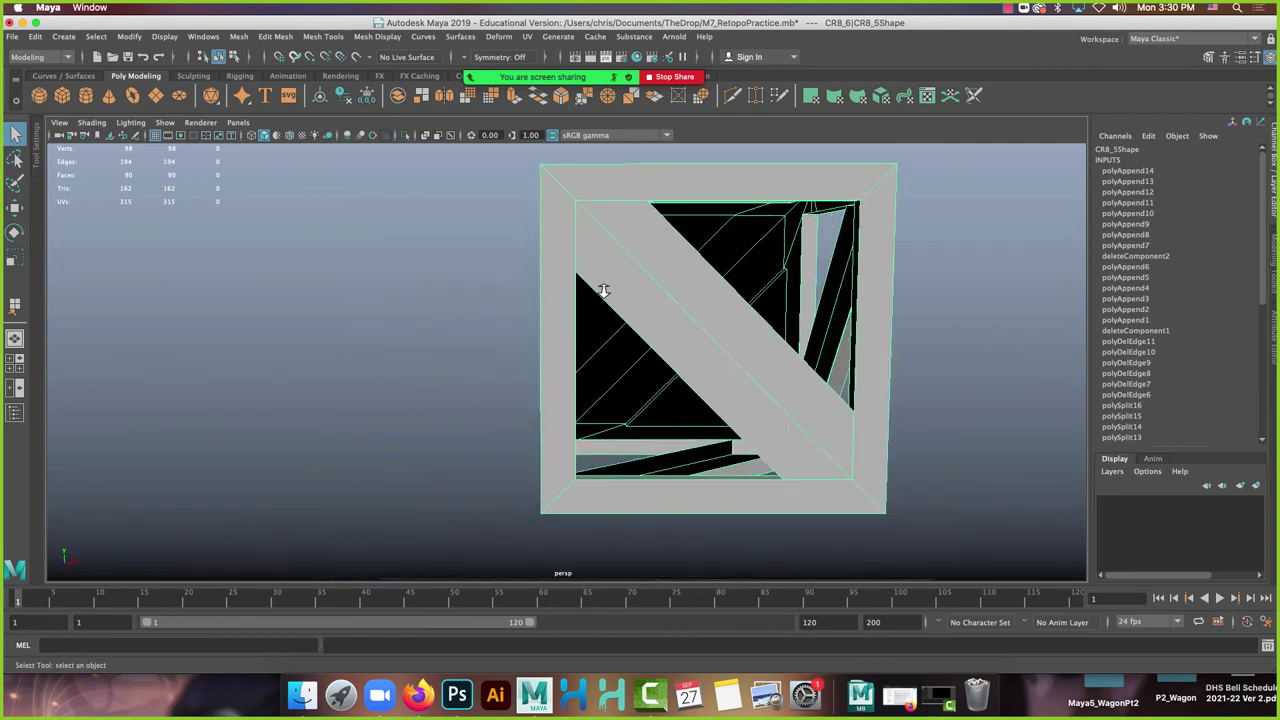
scroll(600, 290, up, 2)
right_drag(570, 227, 598, 195)
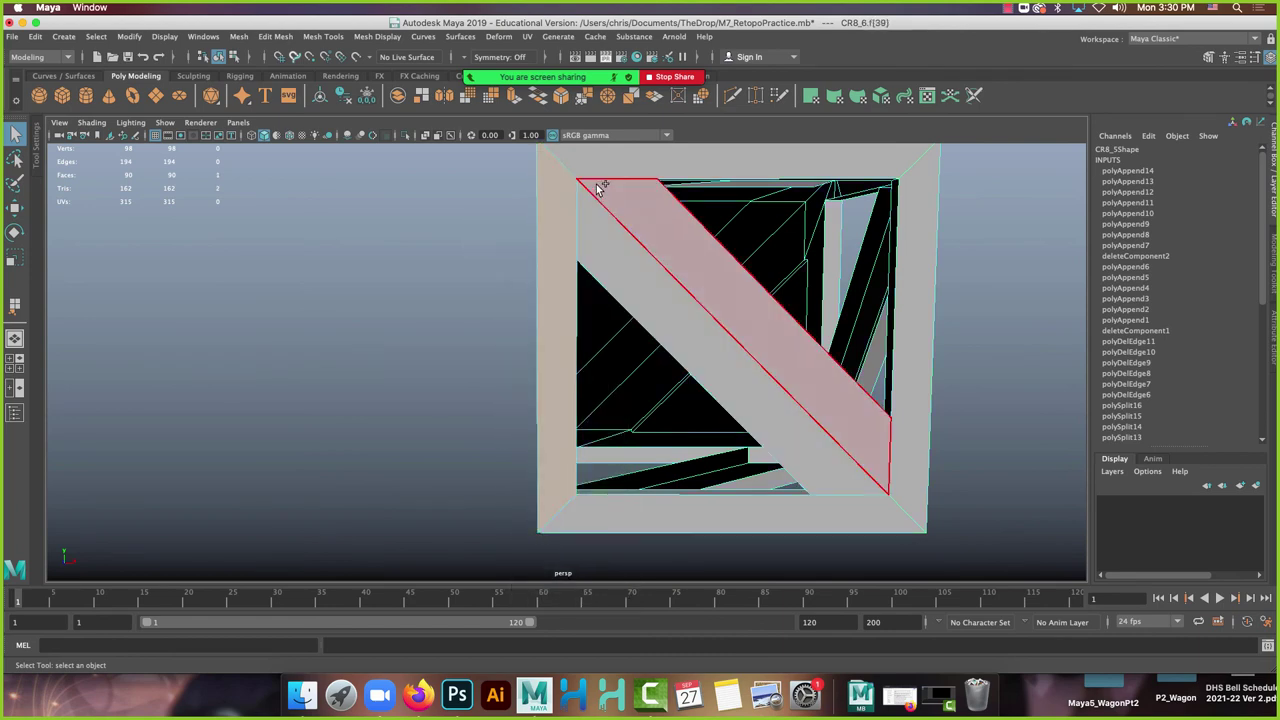
click(603, 173)
key(Delete)
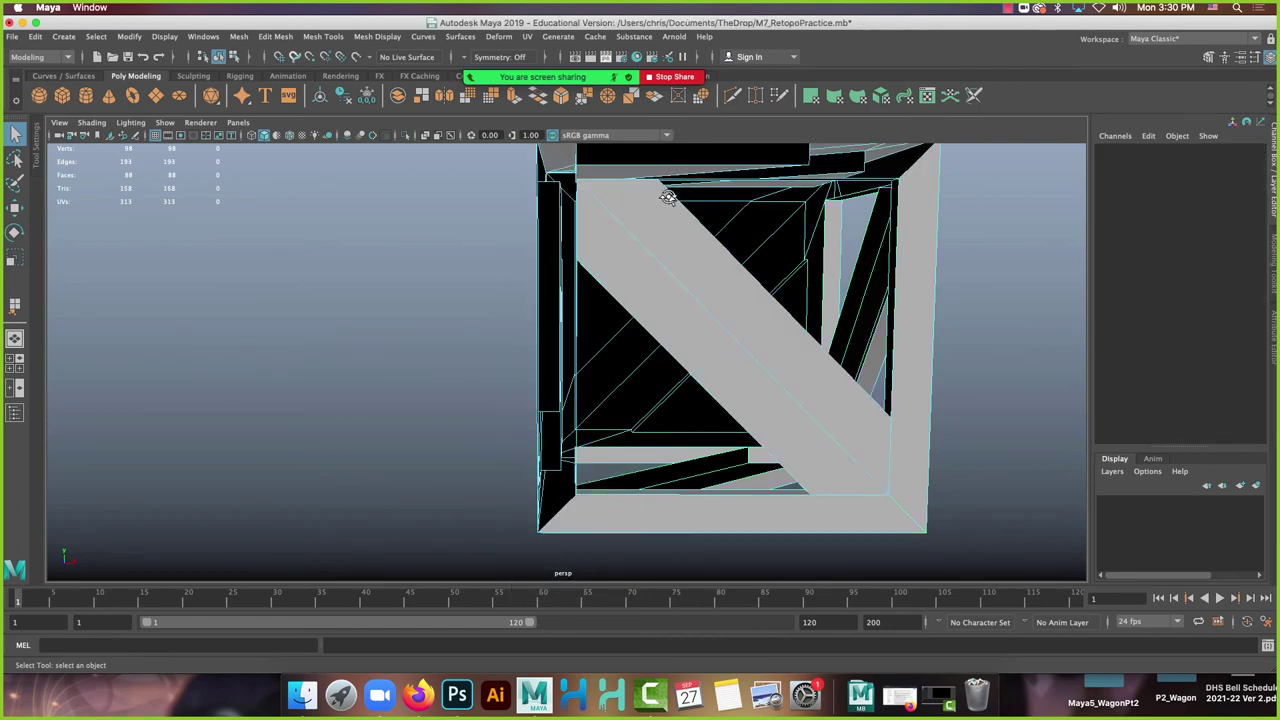
Delete the second leftover top-edge face f[46].
alt+drag(667, 196, 686, 209)
click(700, 203)
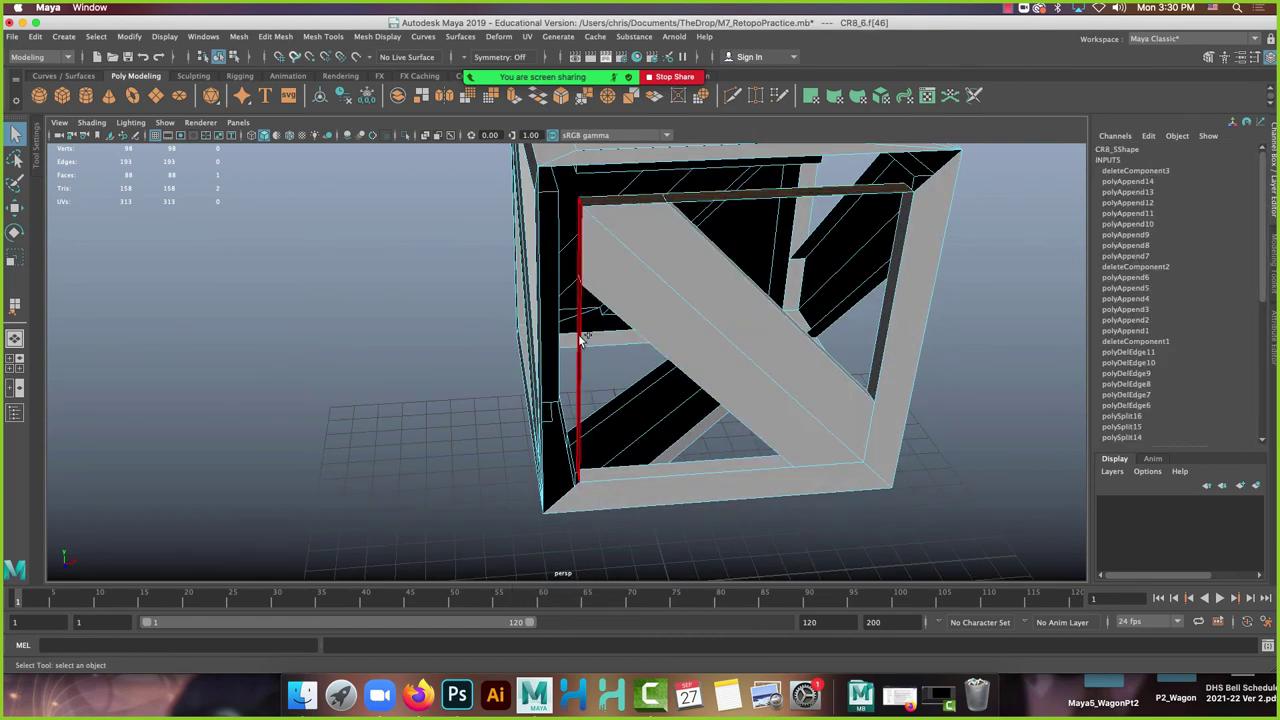
key(Delete)
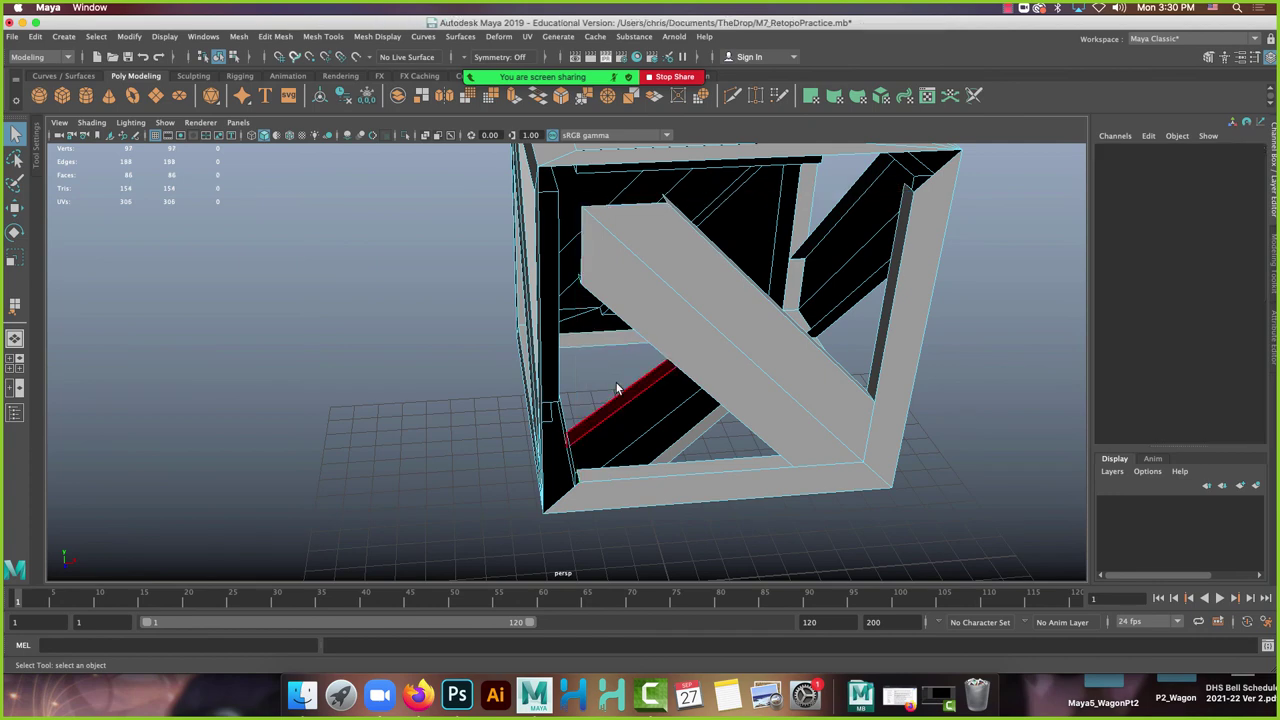
Start Mesh Tools > Append to Polygon to rebuild the holes.
alt+drag(617, 389, 610, 270)
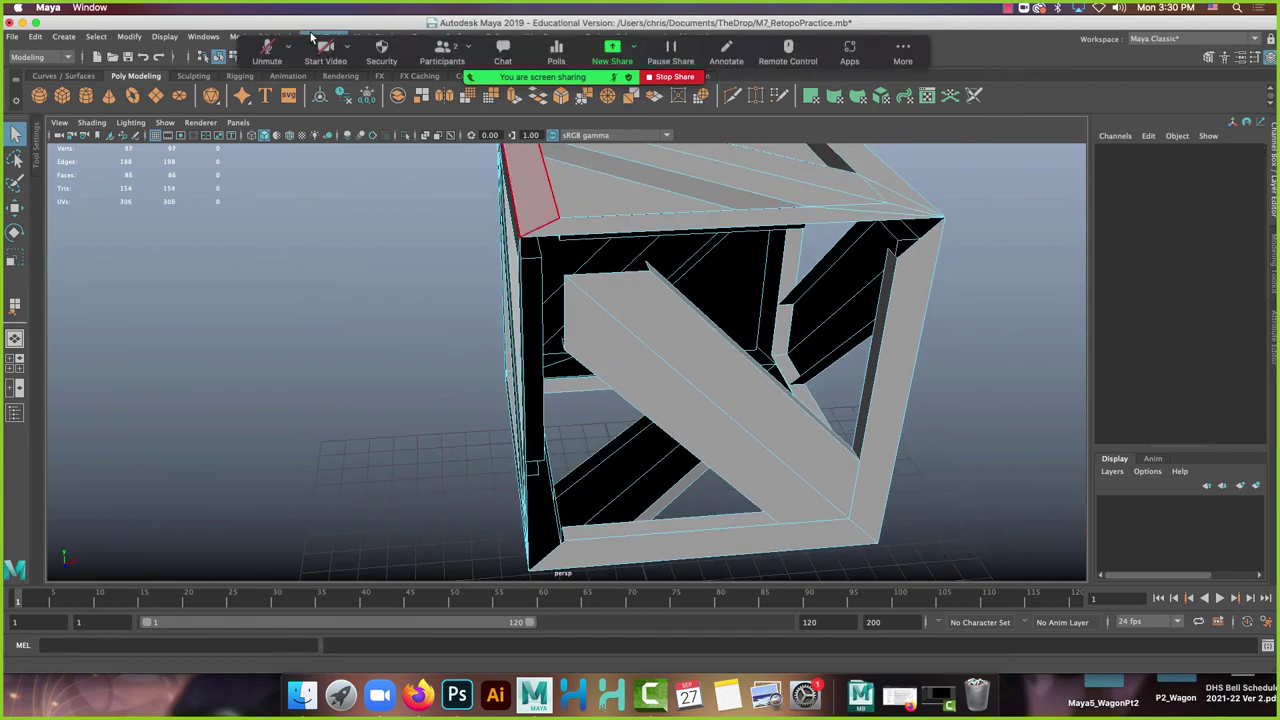
click(311, 37)
click(357, 83)
Bridge the first two holes with appended faces between opposite border edges.
alt+drag(723, 294, 672, 298)
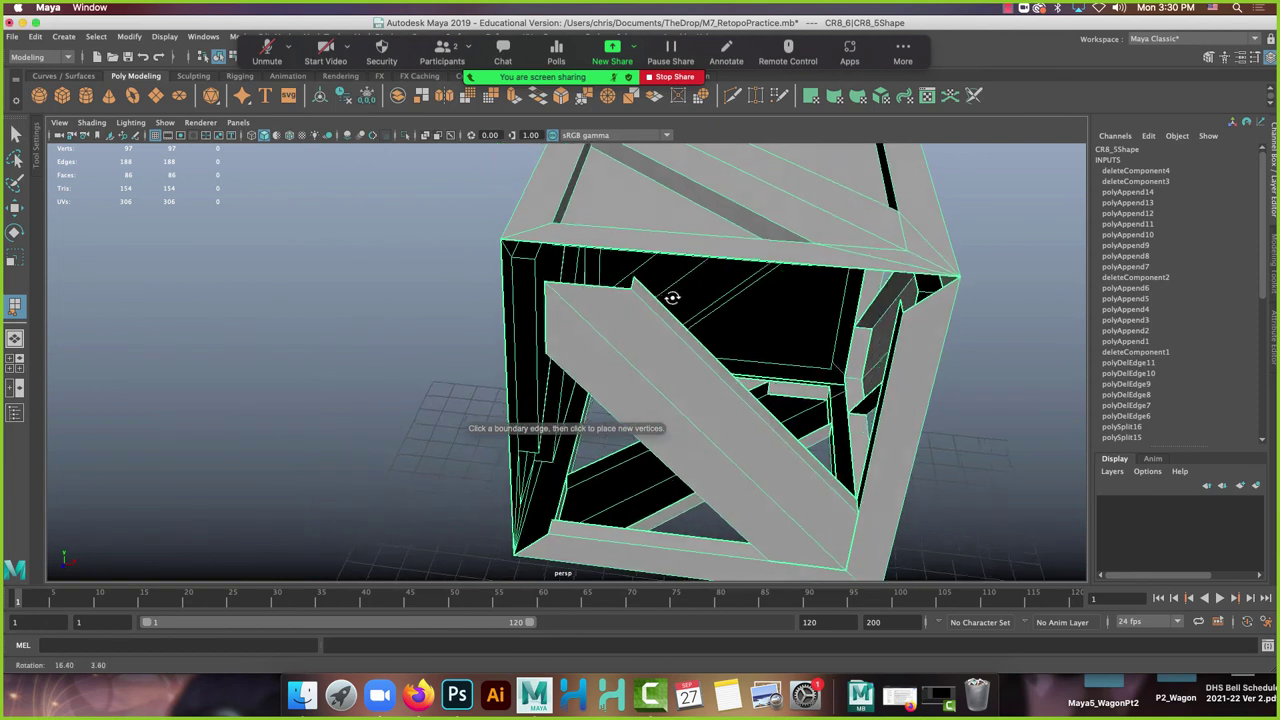
click(632, 283)
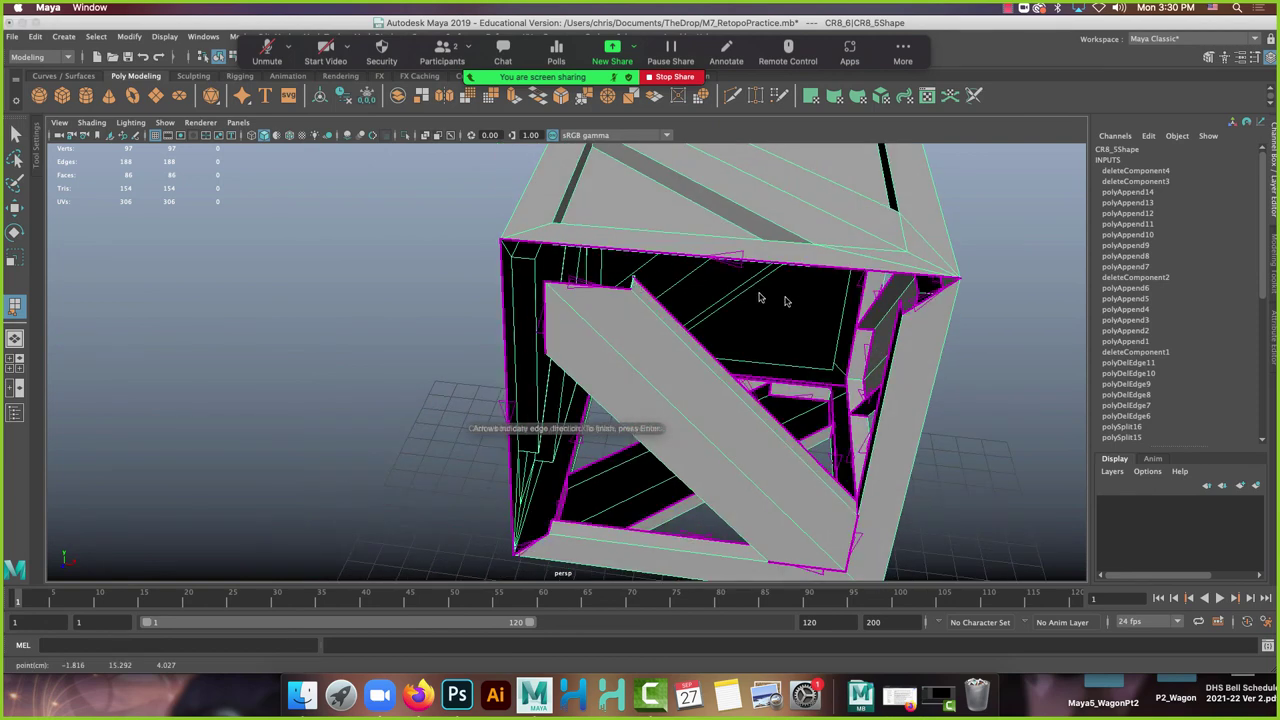
click(905, 308)
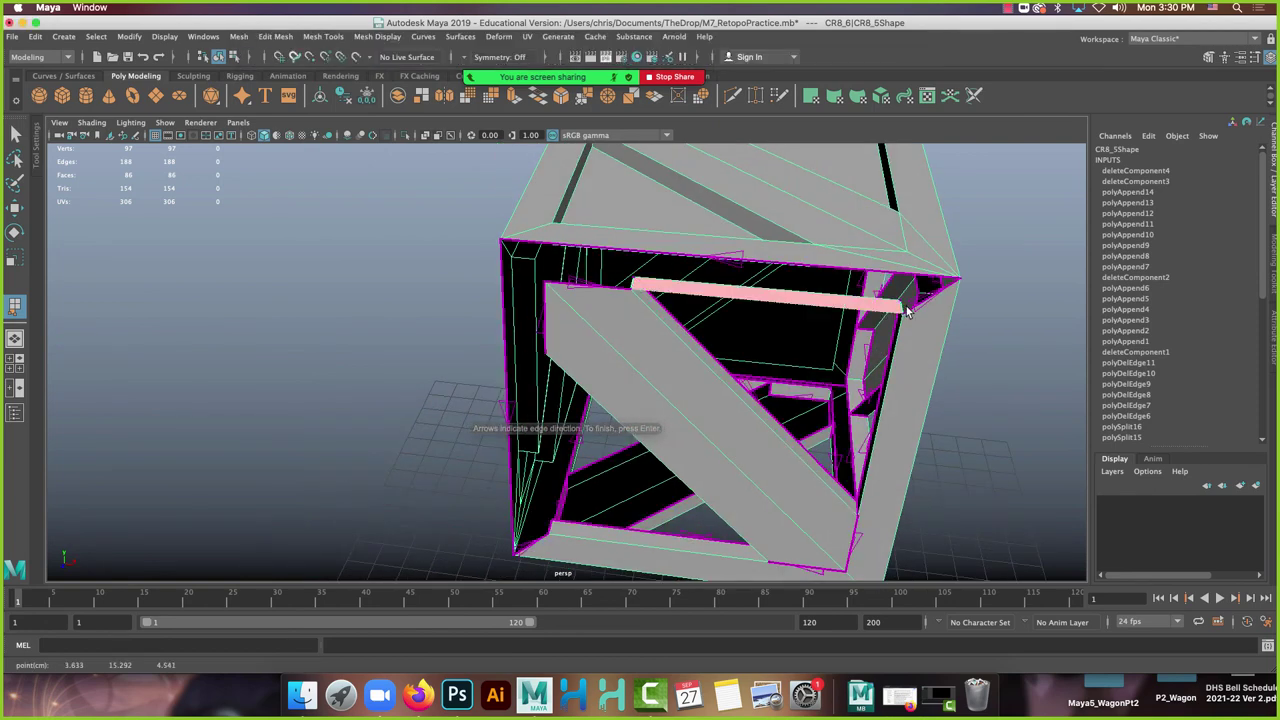
key(Return)
key(y)
click(767, 273)
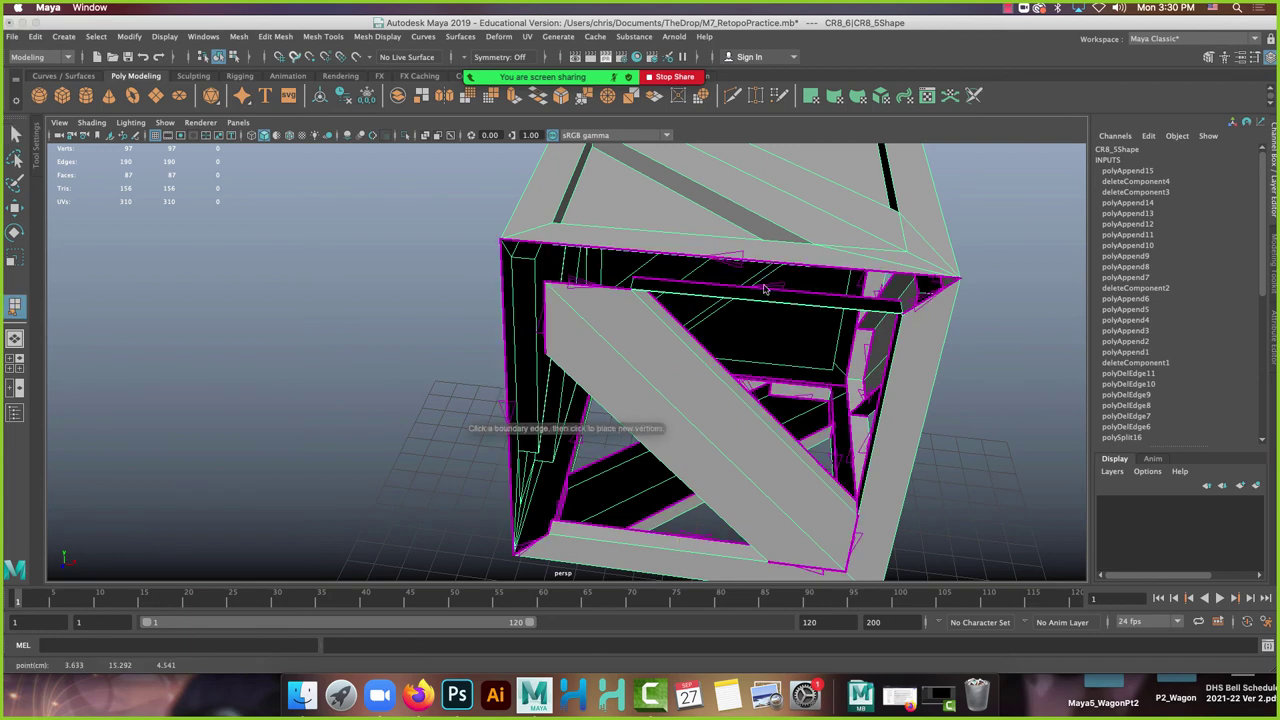
click(766, 261)
key(Return)
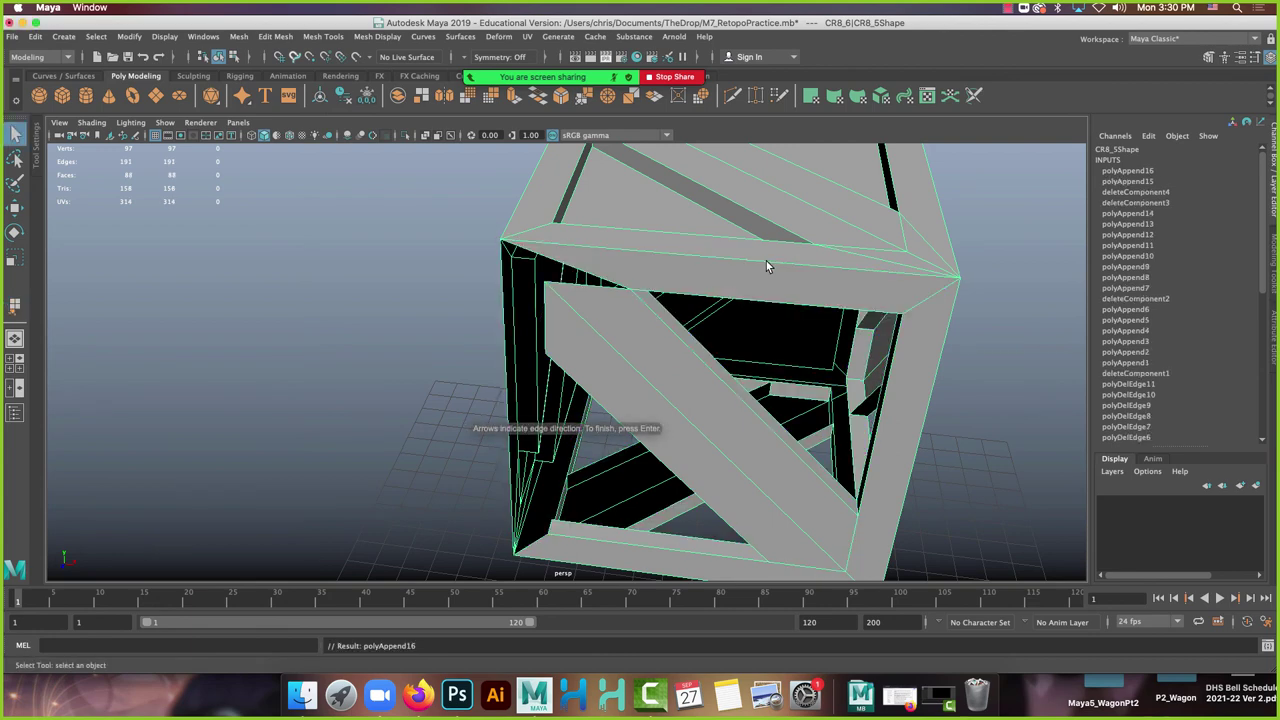
Append faces to fill another gap and the left inner strip.
click(549, 531)
alt+drag(549, 531, 590, 314)
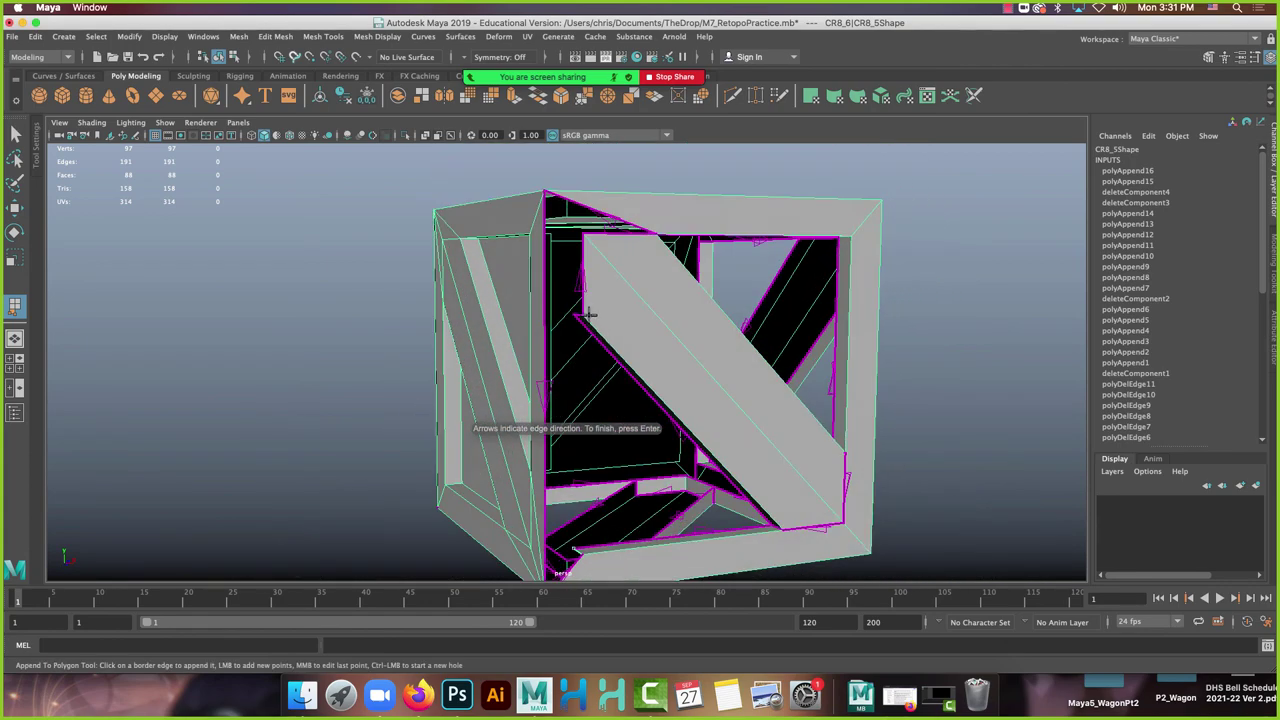
click(576, 313)
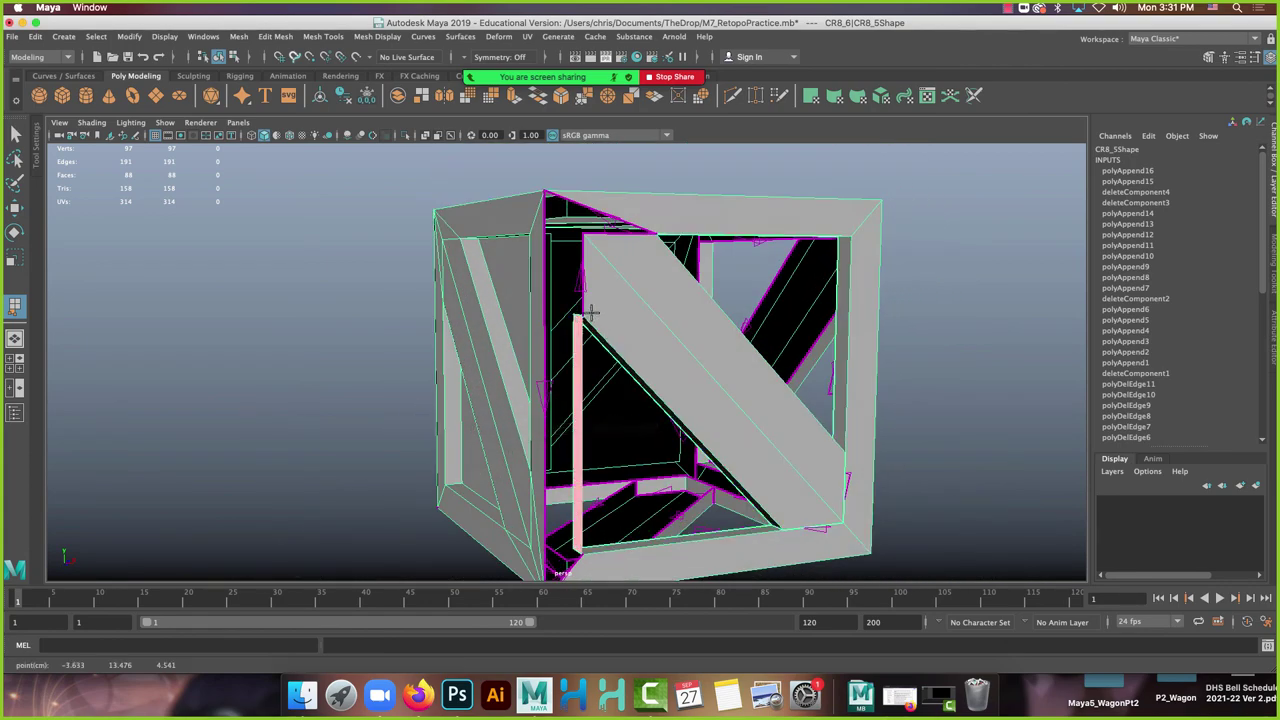
key(q)
alt+drag(592, 318, 582, 342)
key(g)
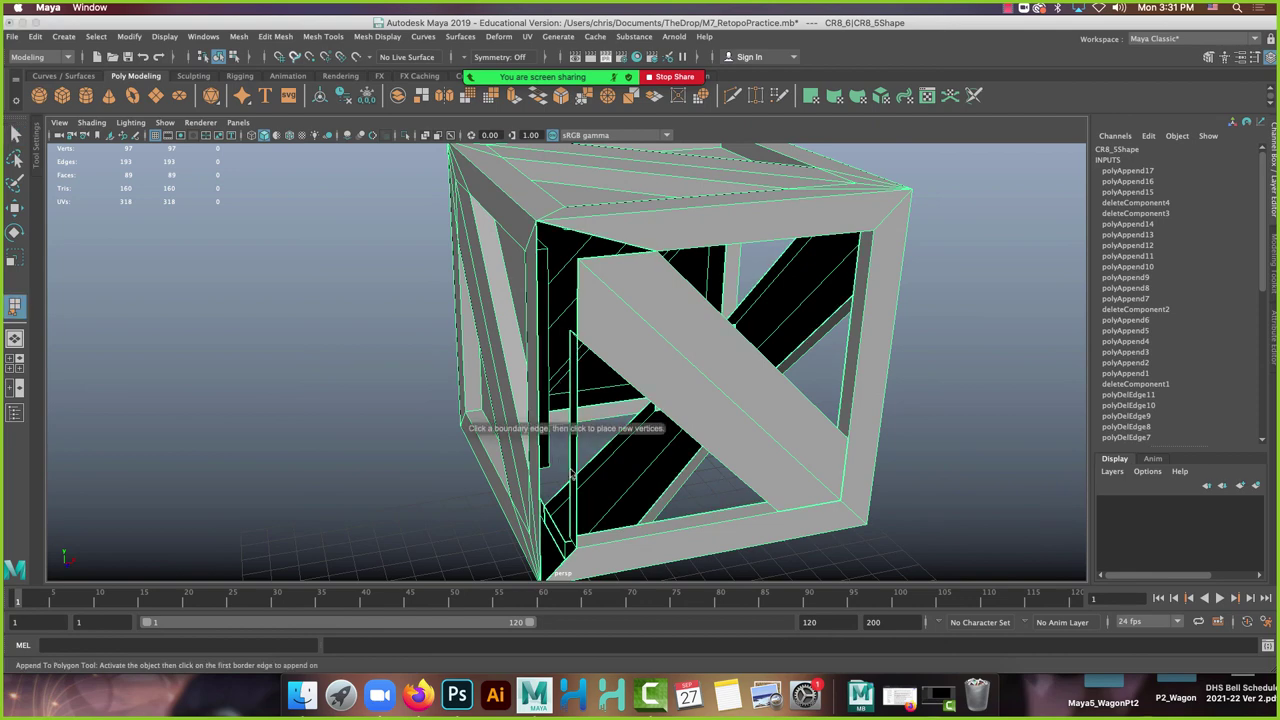
click(560, 468)
click(538, 463)
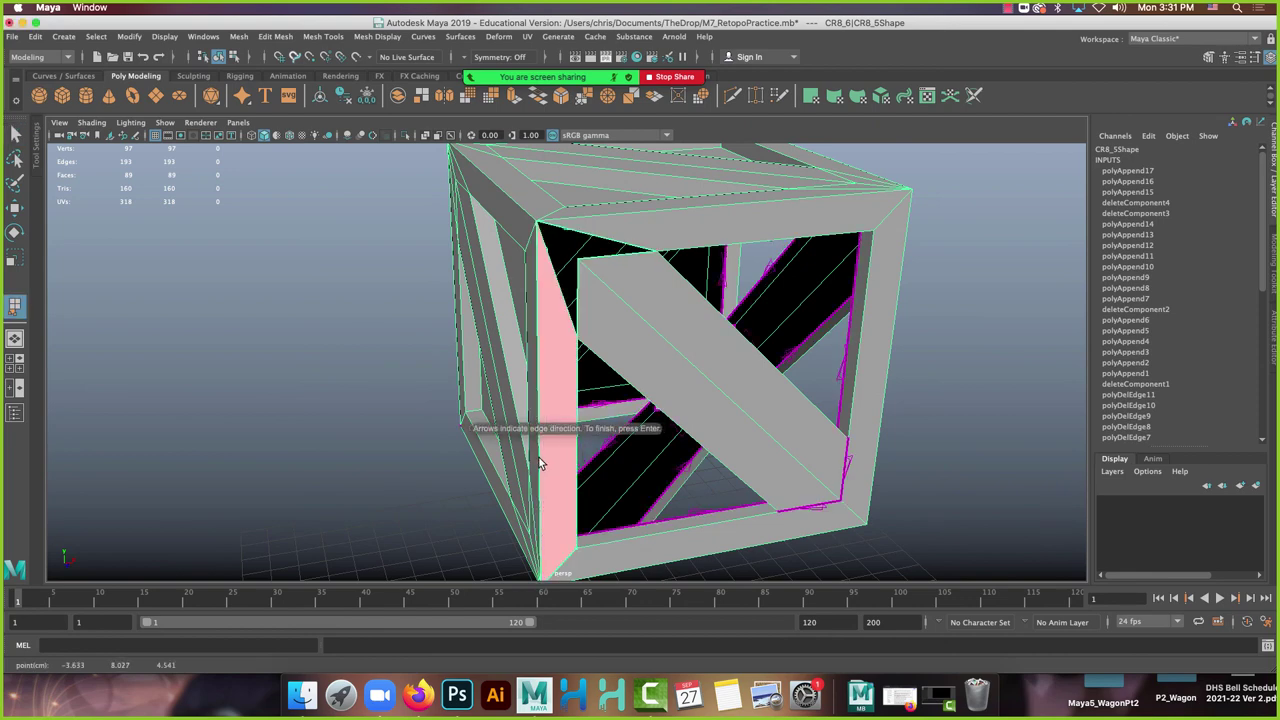
key(Return)
Close the upper-left opening and one more gap, then show the CR8_5Shape attributes.
alt+drag(657, 309, 634, 323)
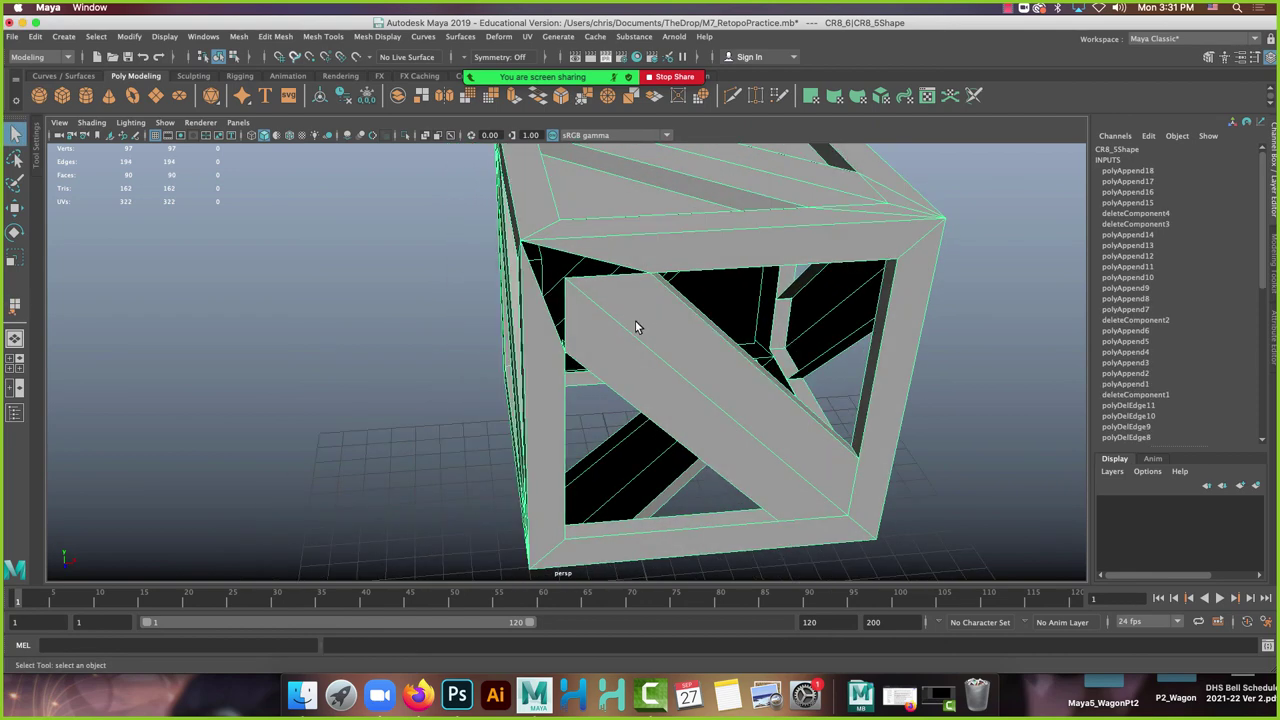
click(552, 306)
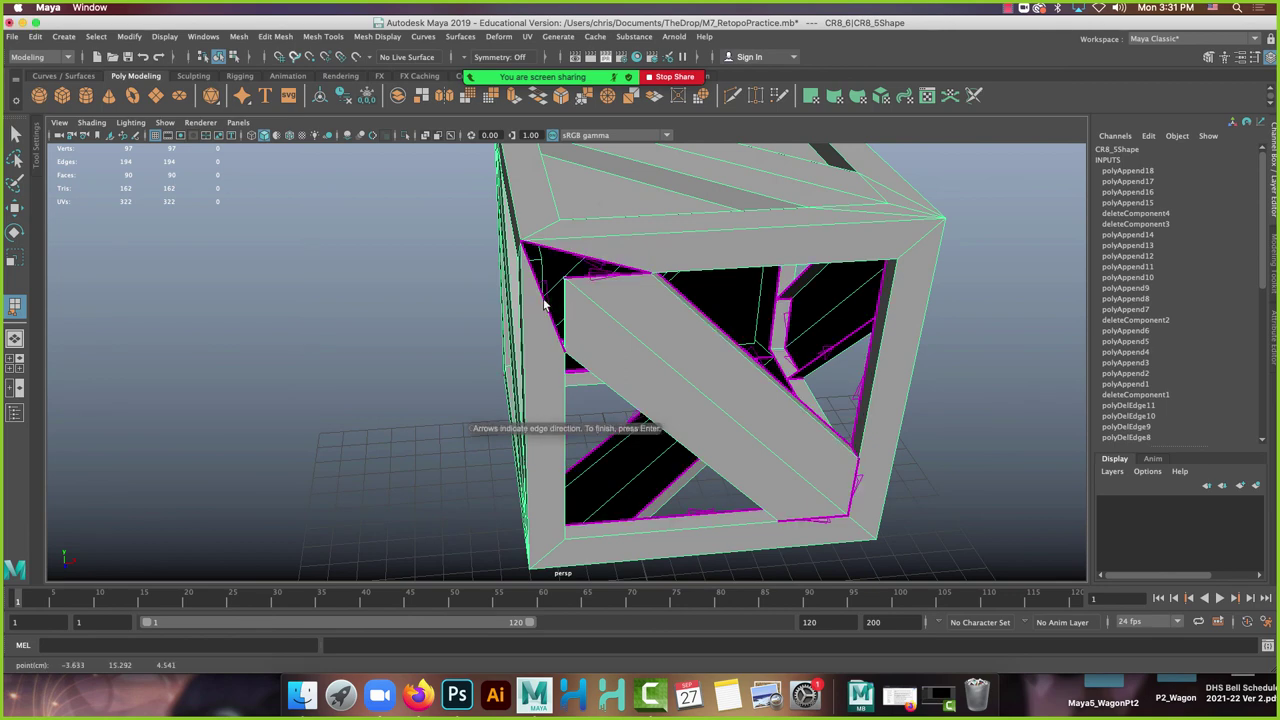
click(545, 305)
key(Return)
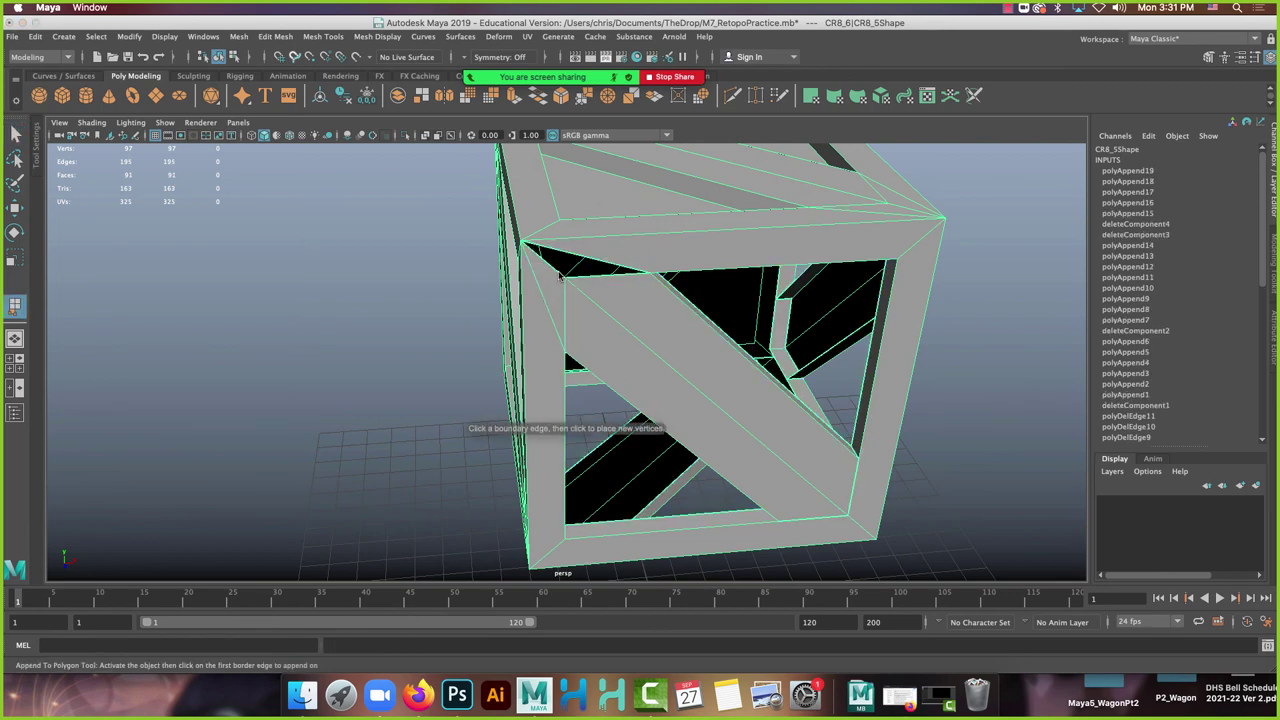
click(572, 264)
click(575, 260)
key(Return)
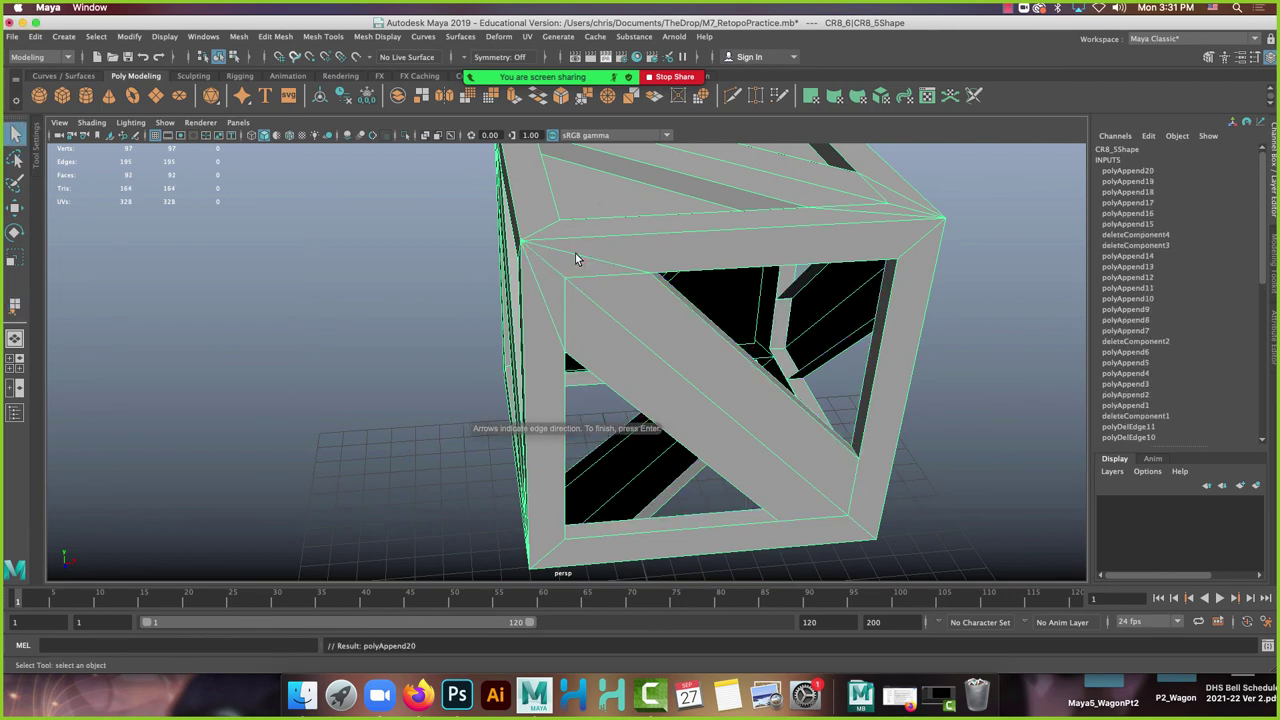
alt+drag(620, 271, 781, 300)
right_drag(818, 205, 780, 246)
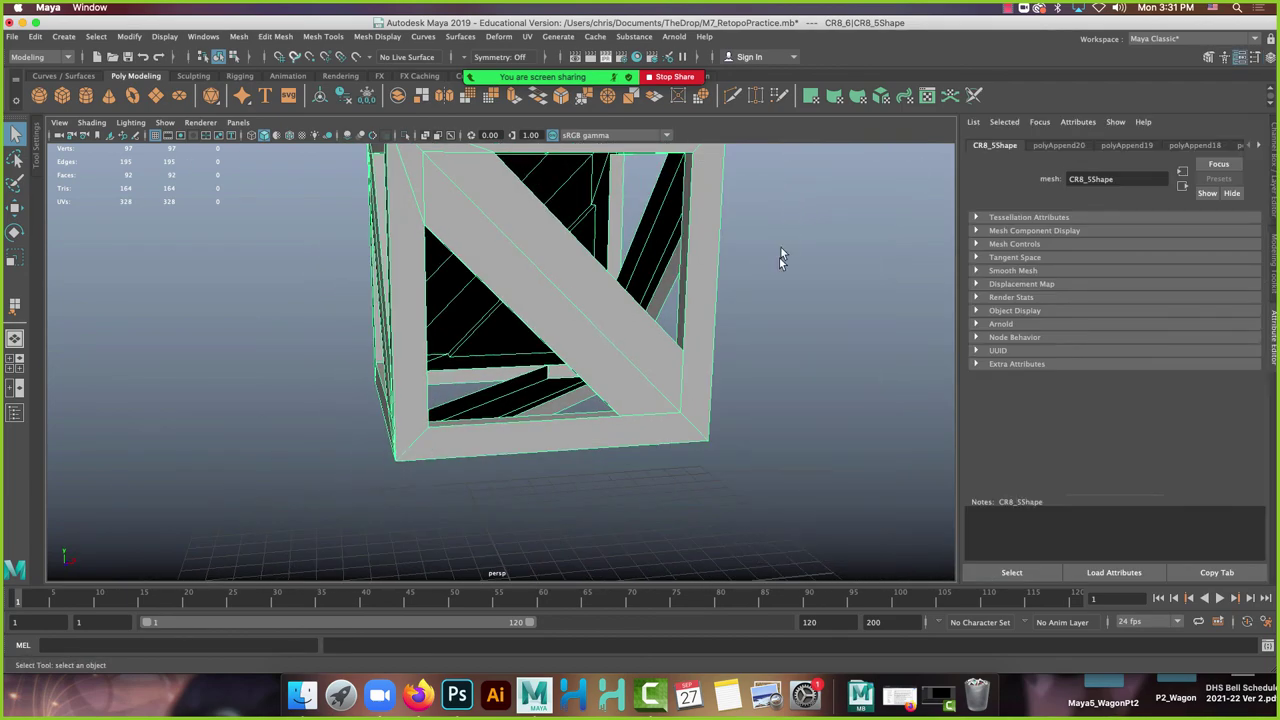
Return to the Channel Box and delete bottom face f[38] of the front opening.
alt+drag(780, 246, 742, 336)
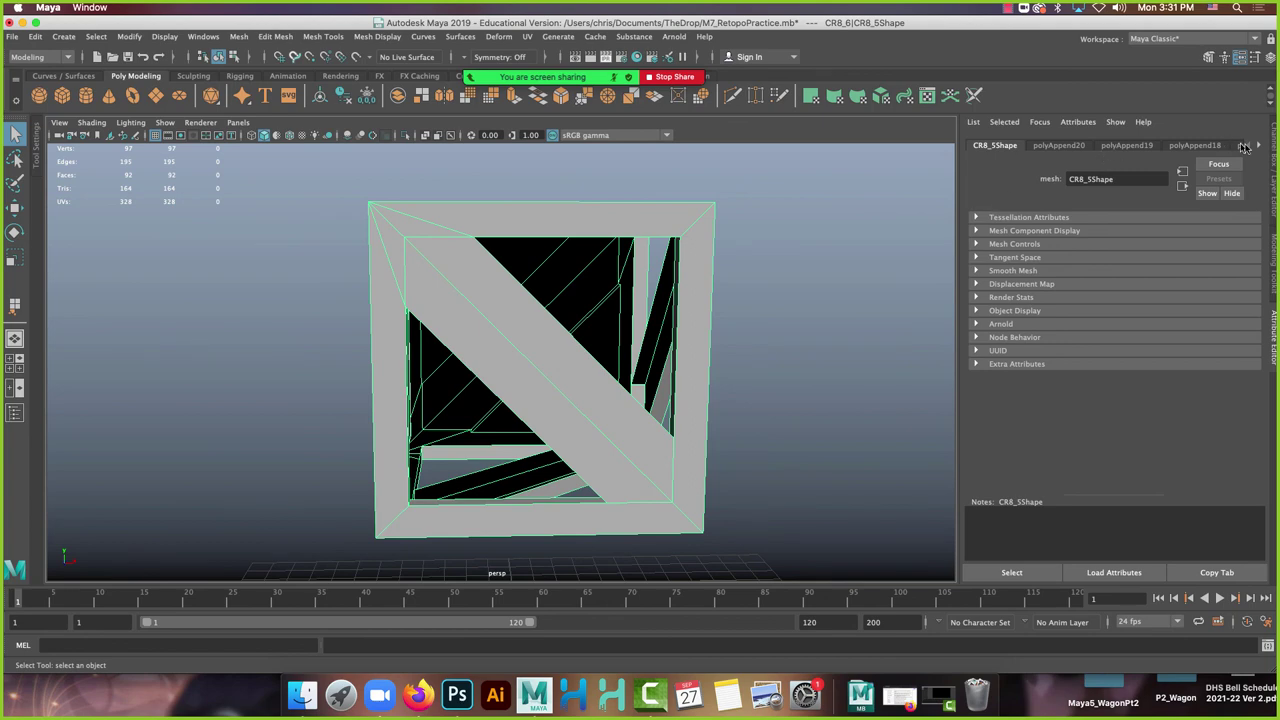
click(1273, 150)
right_drag(801, 290, 806, 330)
click(790, 360)
click(646, 532)
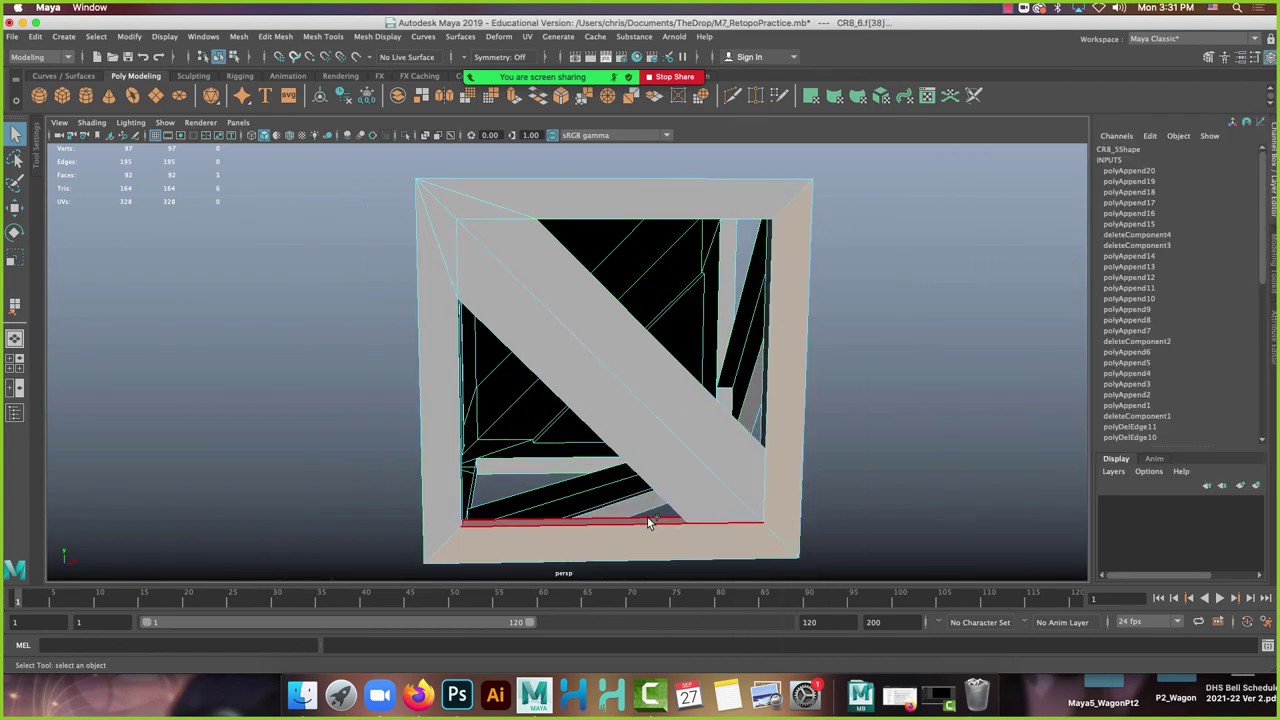
alt+drag(651, 523, 746, 282)
key(Delete)
Launch Mesh Tools > Append to Polygon again.
mouse_move(645, 68)
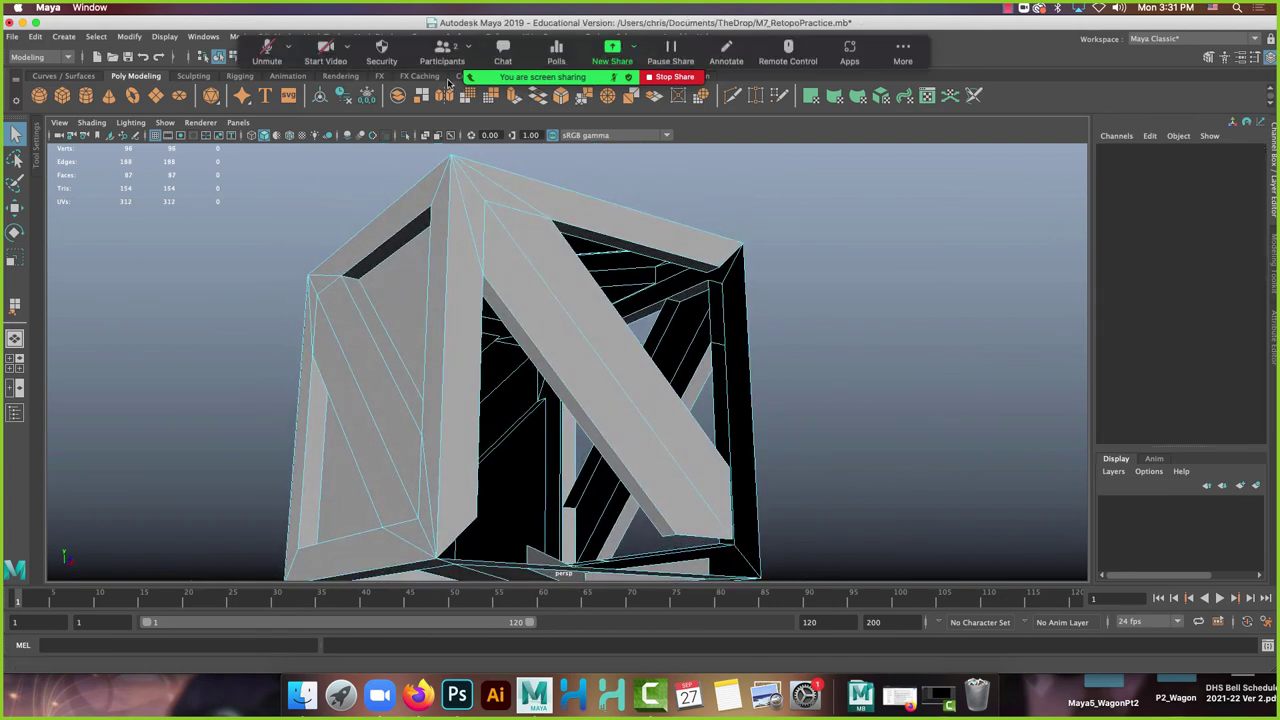
click(446, 92)
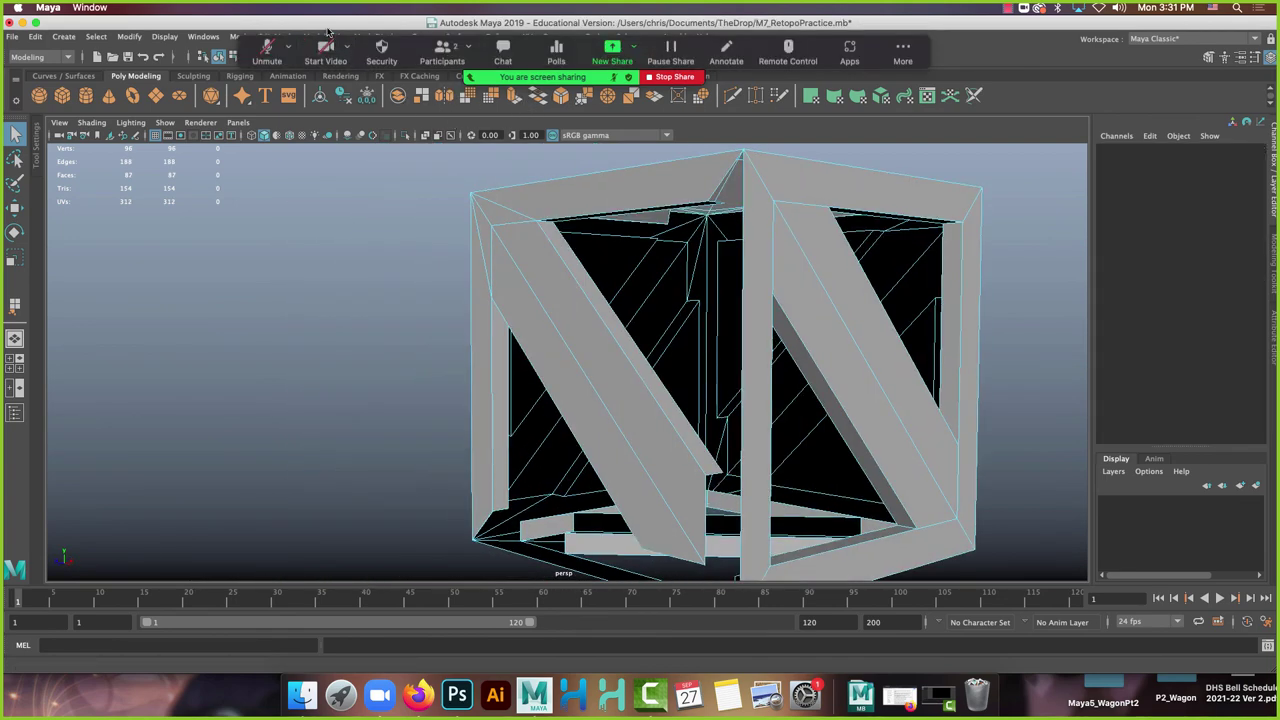
click(333, 37)
click(349, 84)
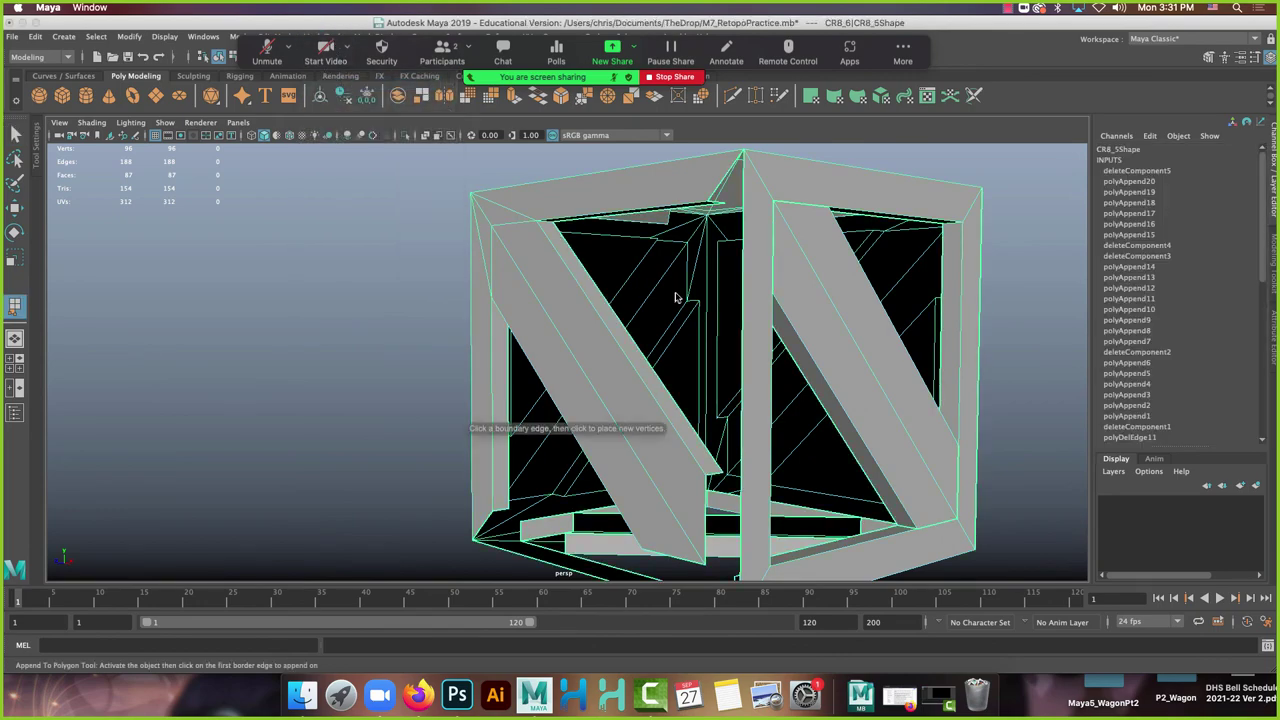
Append faces across the first open gap and along the lower inner border.
alt+drag(677, 286, 752, 458)
click(738, 196)
click(749, 463)
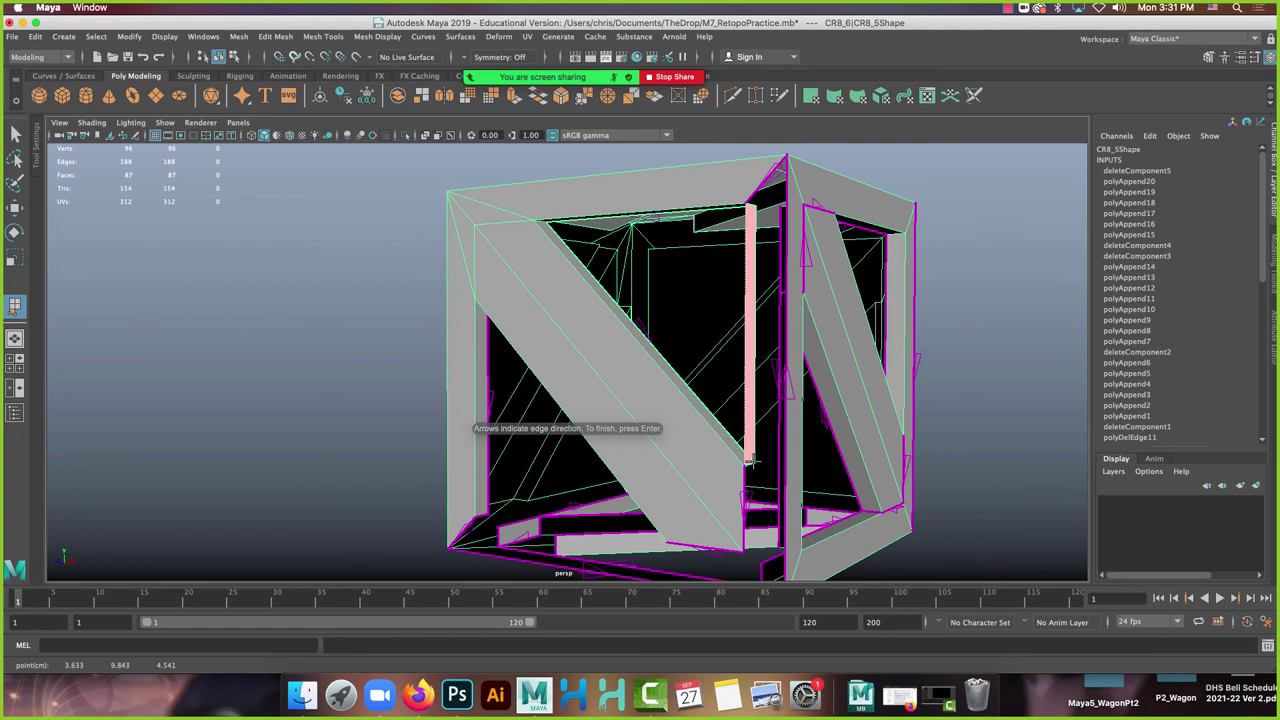
key(Return)
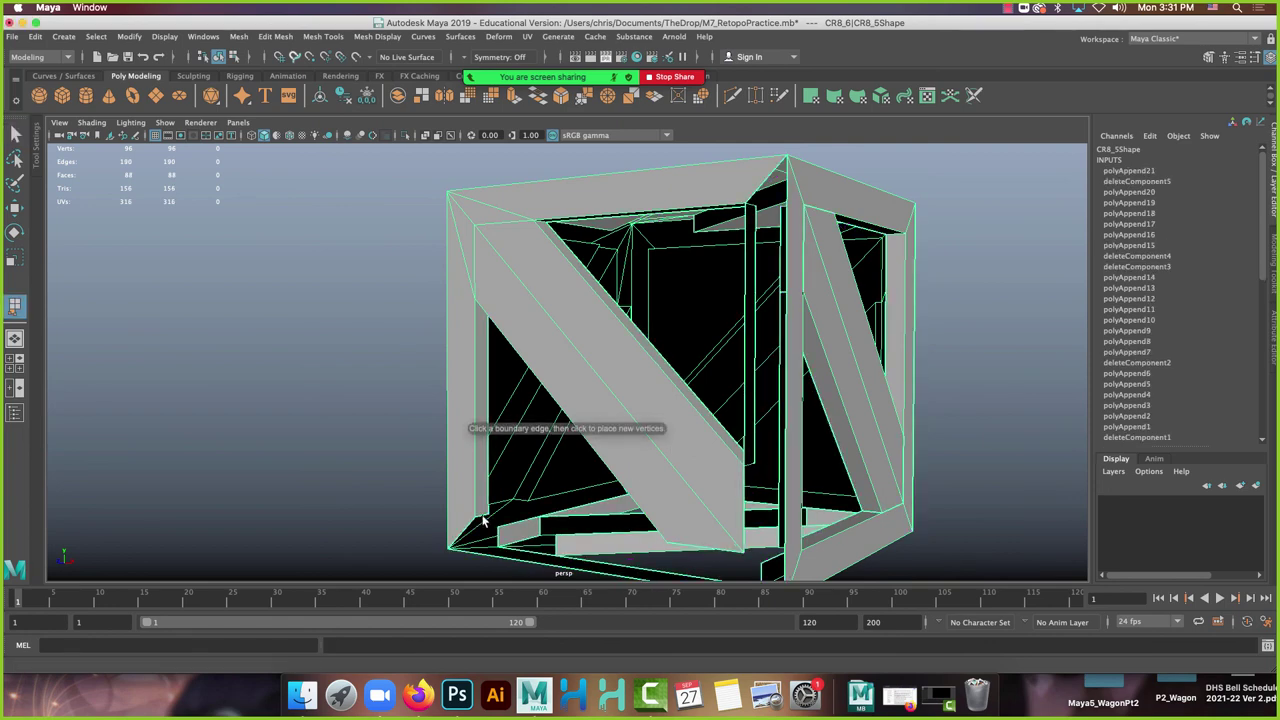
click(483, 520)
alt+drag(483, 520, 675, 520)
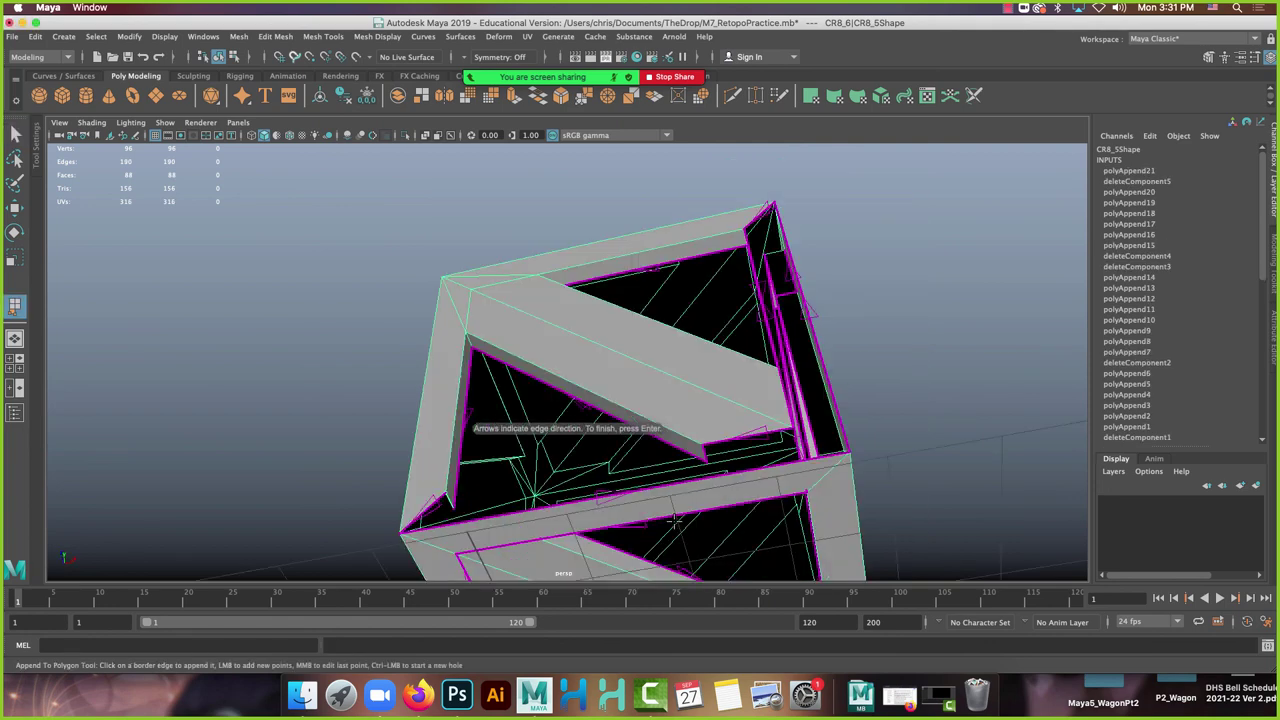
click(700, 446)
key(Return)
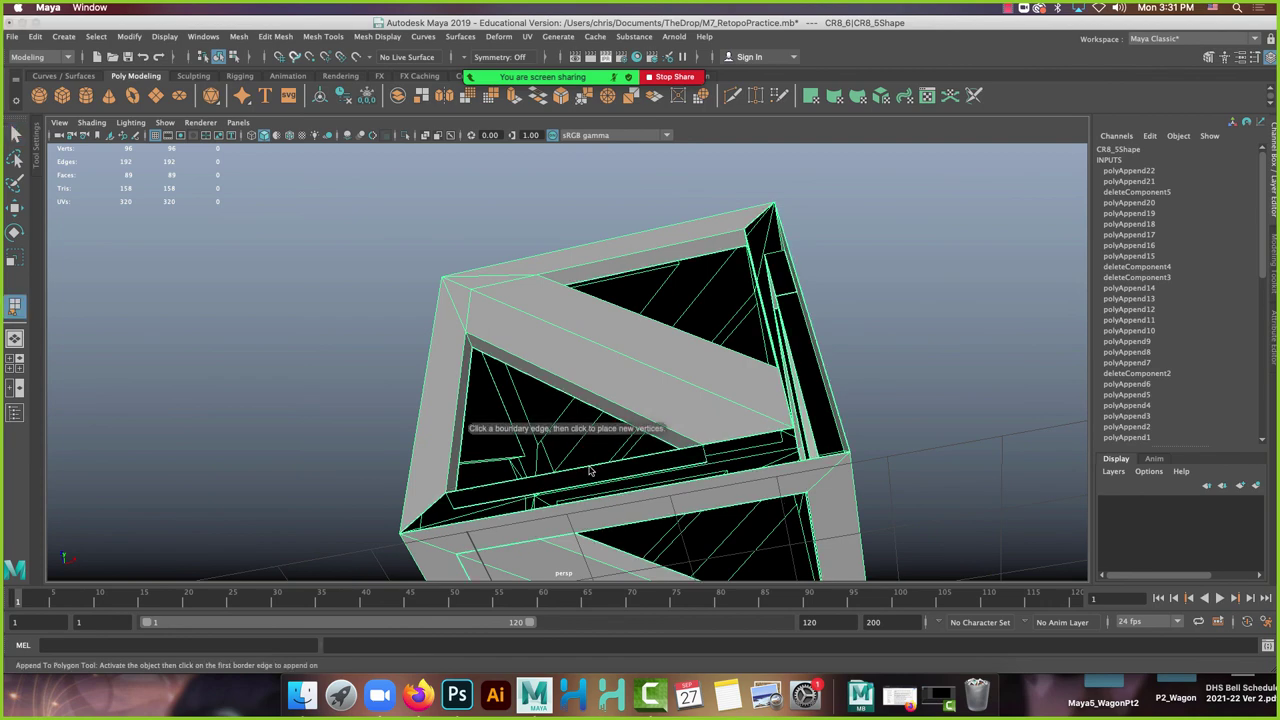
Fill the bottom gap and bridge the next hole with appended faces.
alt+drag(590, 471, 590, 397)
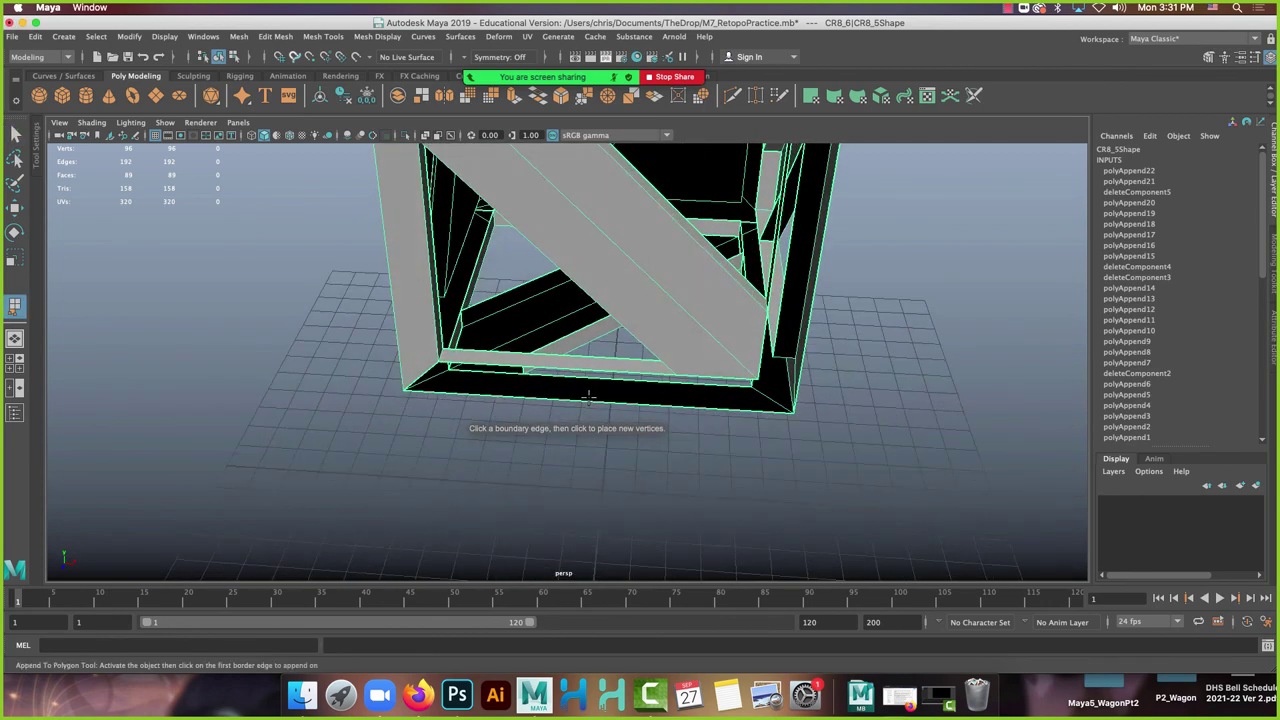
click(588, 394)
click(586, 373)
key(Return)
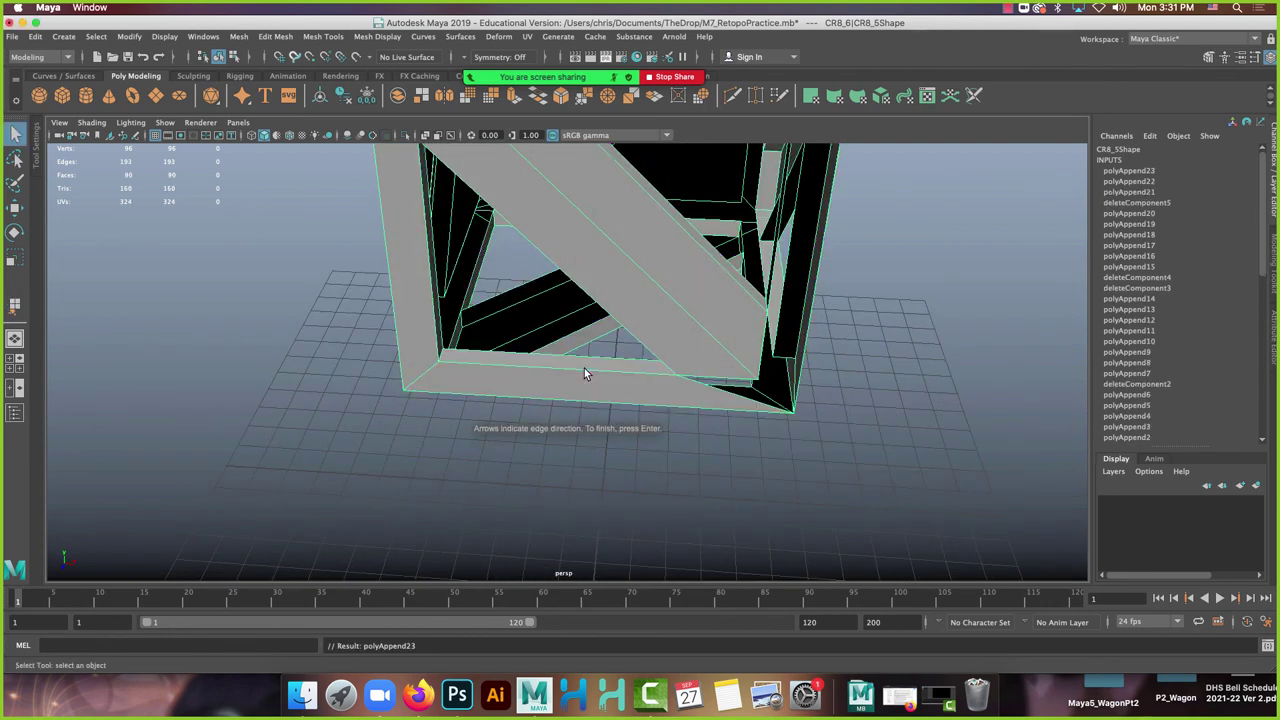
key(q)
alt+drag(586, 373, 735, 330)
key(y)
click(745, 281)
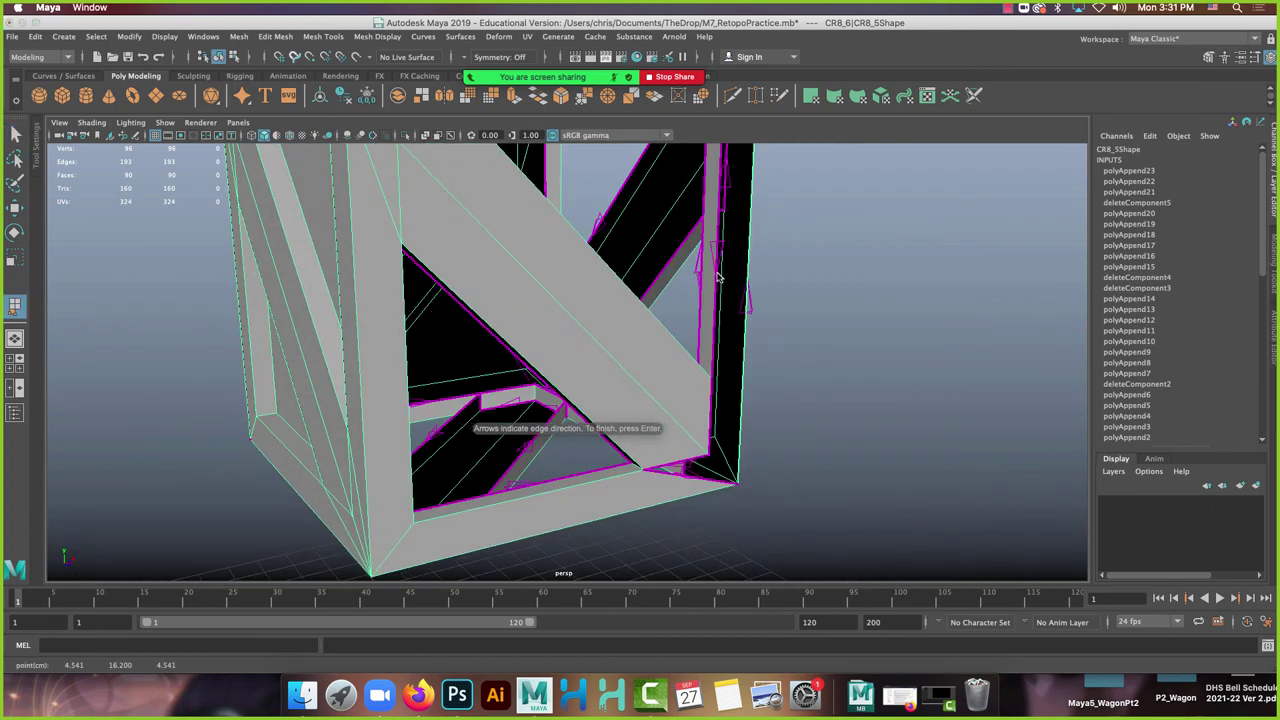
click(717, 278)
key(Return)
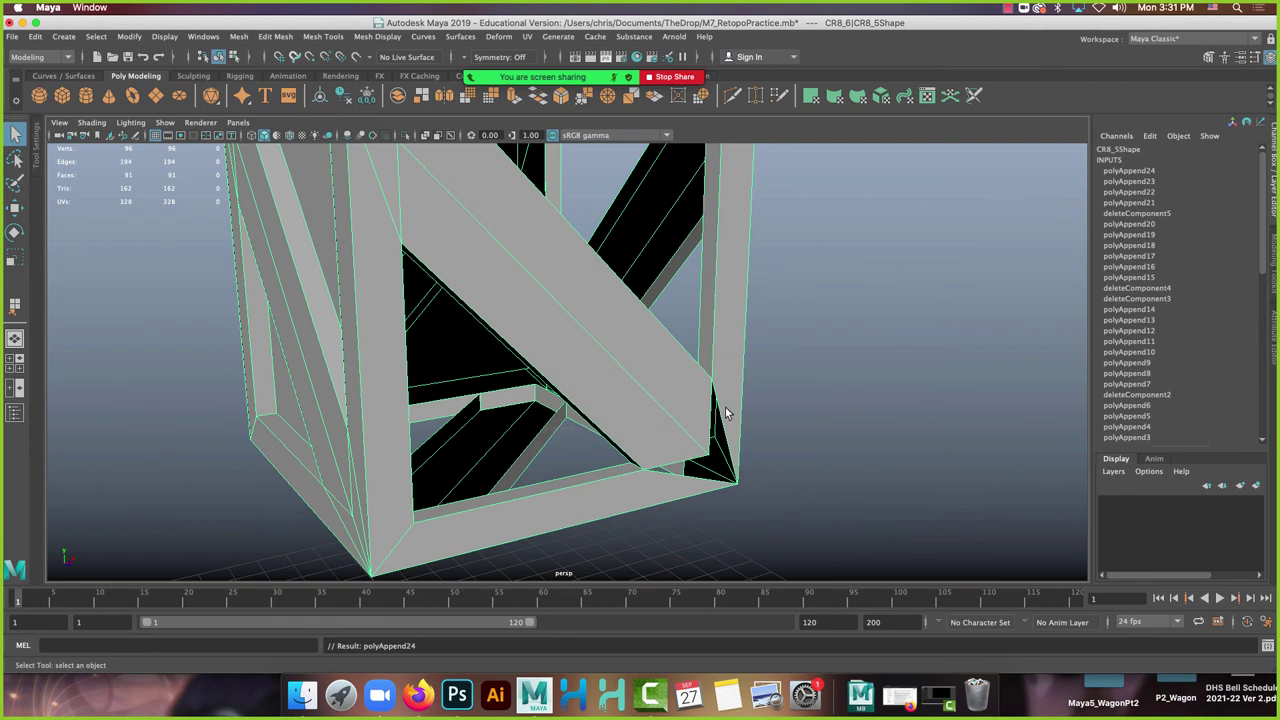
Fill the corner gaps and the lower hole with a triangular face.
alt+drag(725, 407, 712, 447)
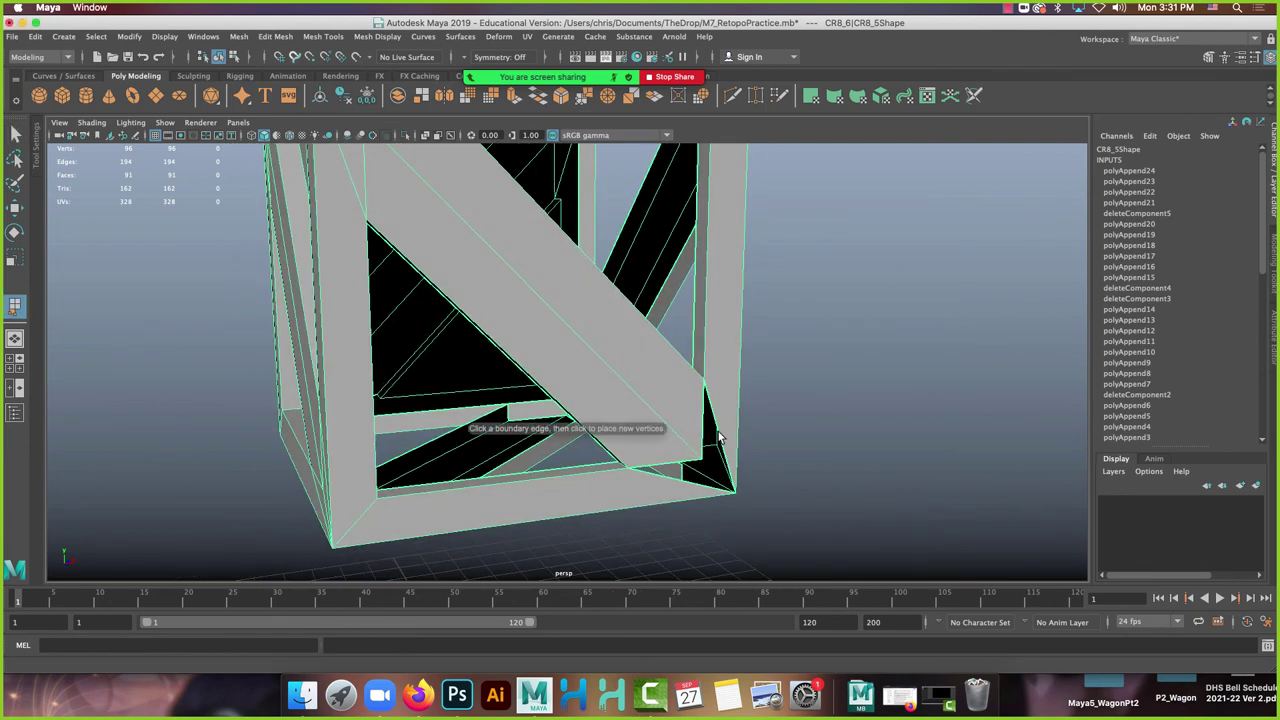
click(707, 432)
key(Return)
click(686, 481)
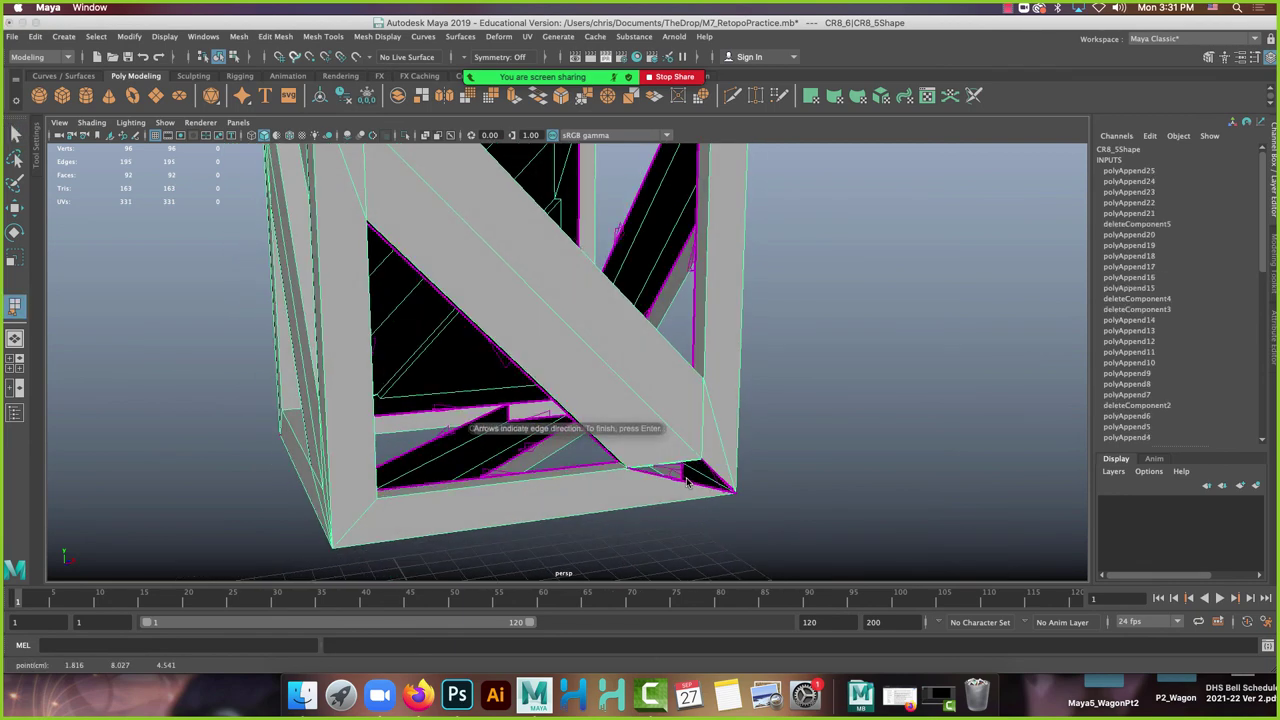
key(Return)
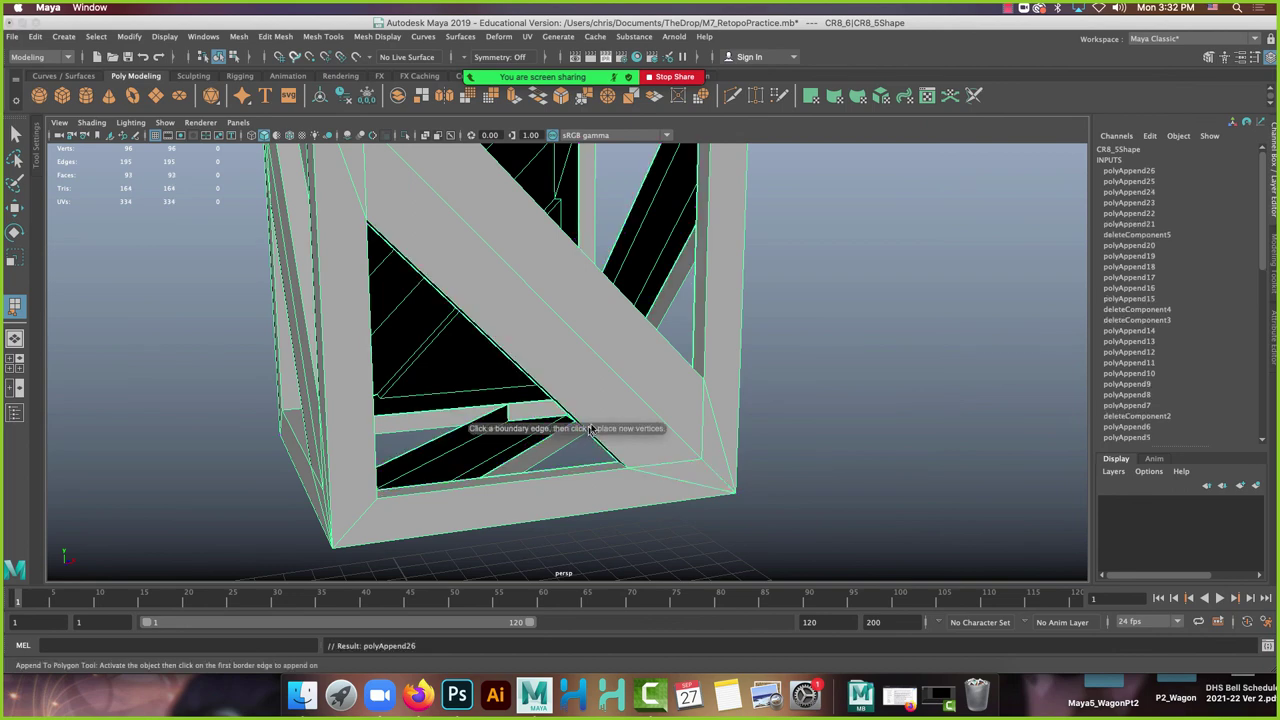
alt+drag(580, 416, 520, 497)
click(579, 371)
click(522, 503)
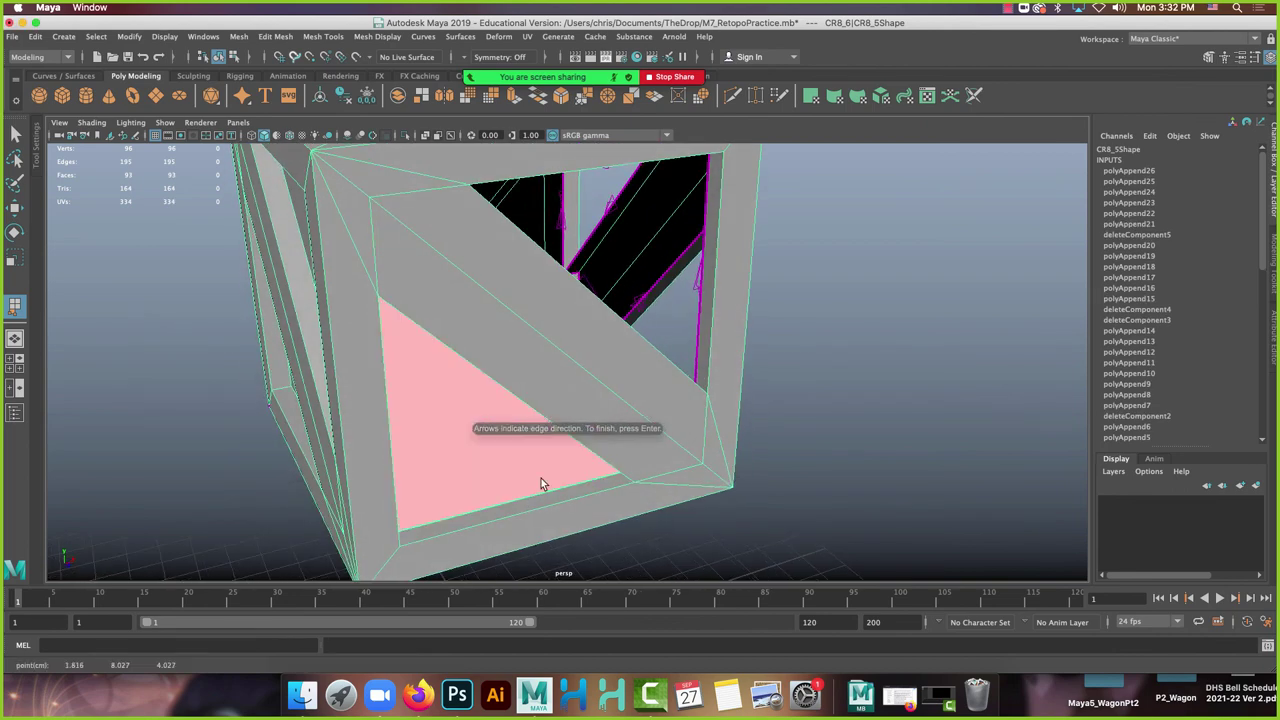
key(Return)
Reselect the crate and close the last remaining hole with a final face.
click(694, 330)
click(697, 329)
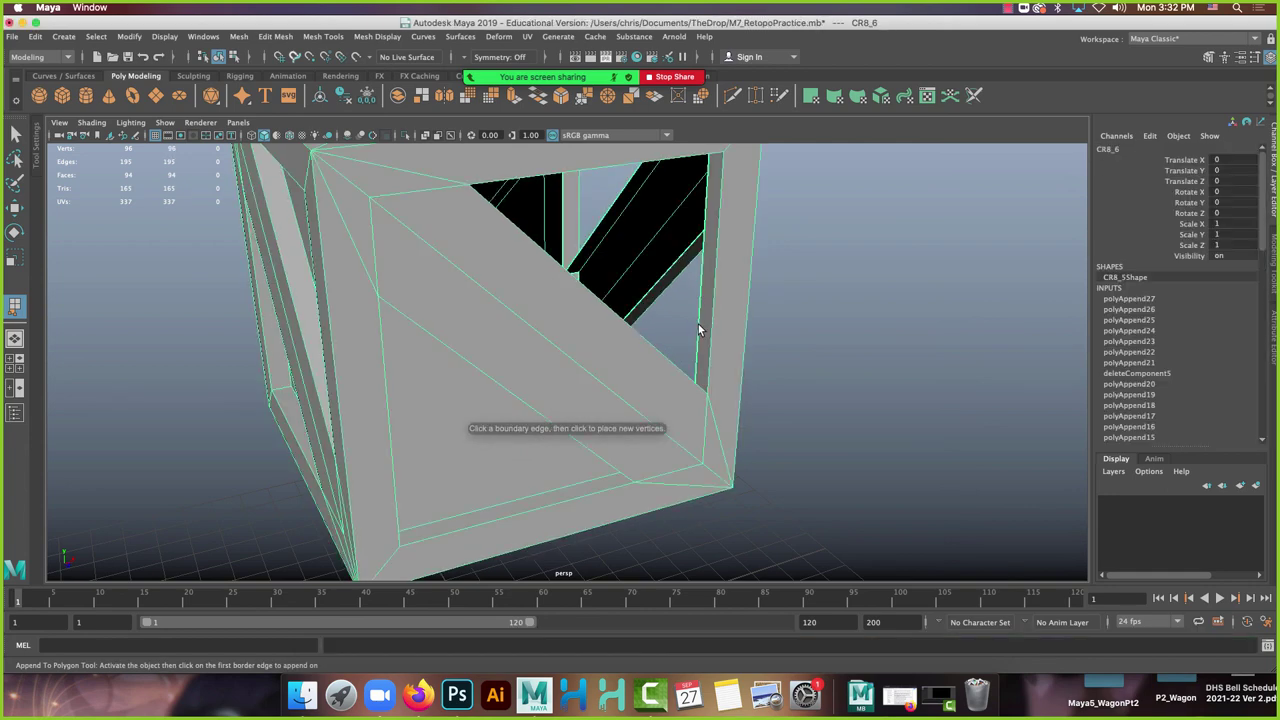
click(697, 329)
alt+drag(697, 329, 578, 383)
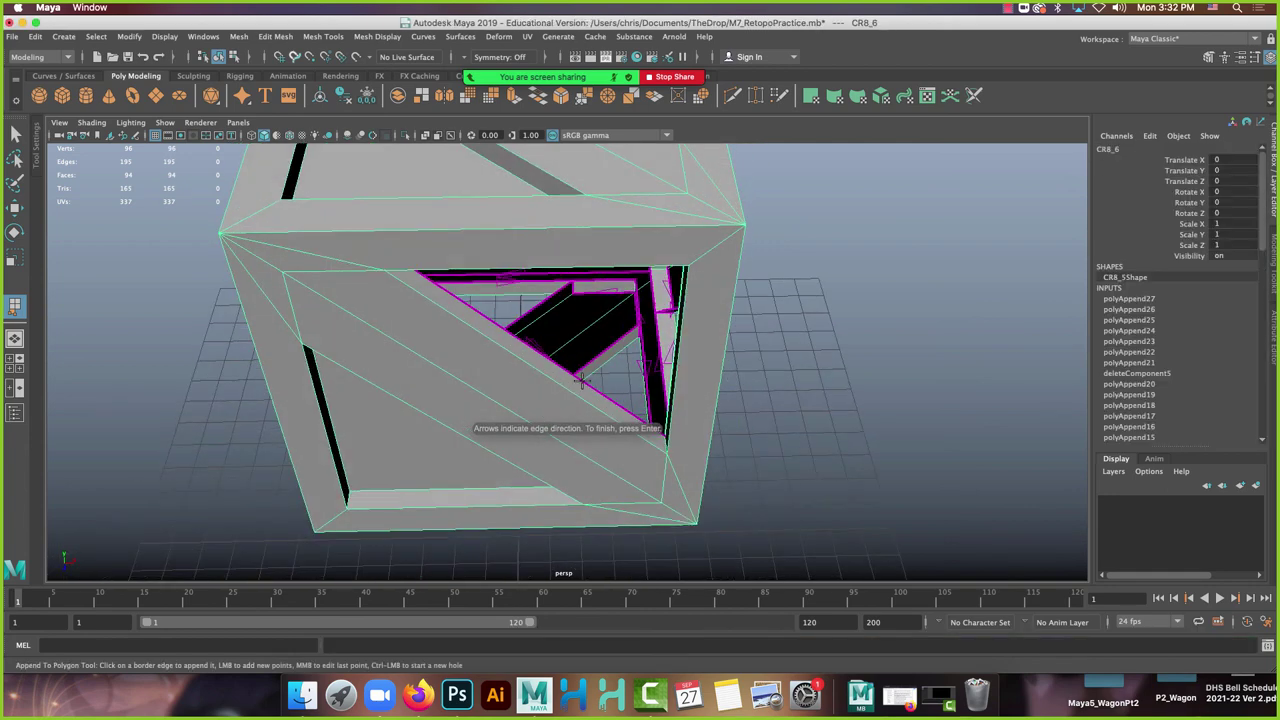
click(580, 380)
key(Return)
mouse_move(482, 358)
alt+mouse_down()
mouse_move(503, 311)
mouse_move(560, 383)
mouse_move(626, 349)
mouse_move(443, 323)
mouse_move(478, 352)
alt+mouse_up()
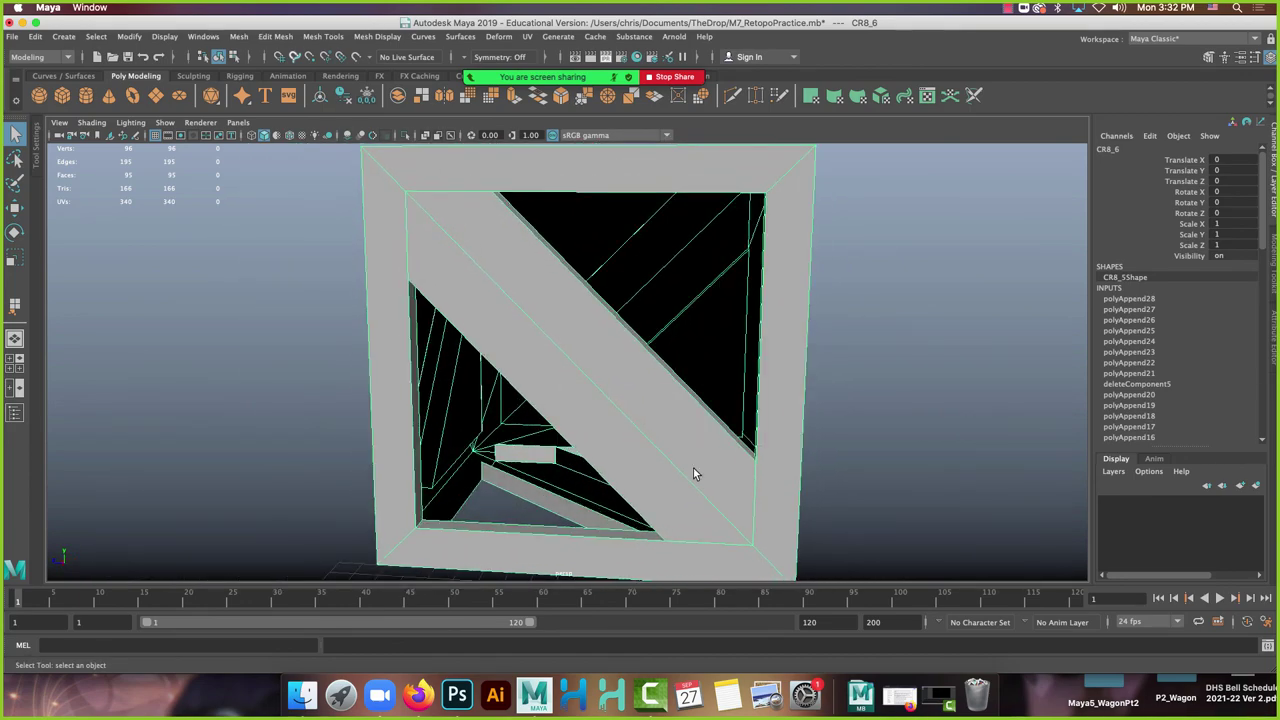
alt+drag(693, 472, 697, 349)
alt+middle_drag(697, 349, 714, 344)
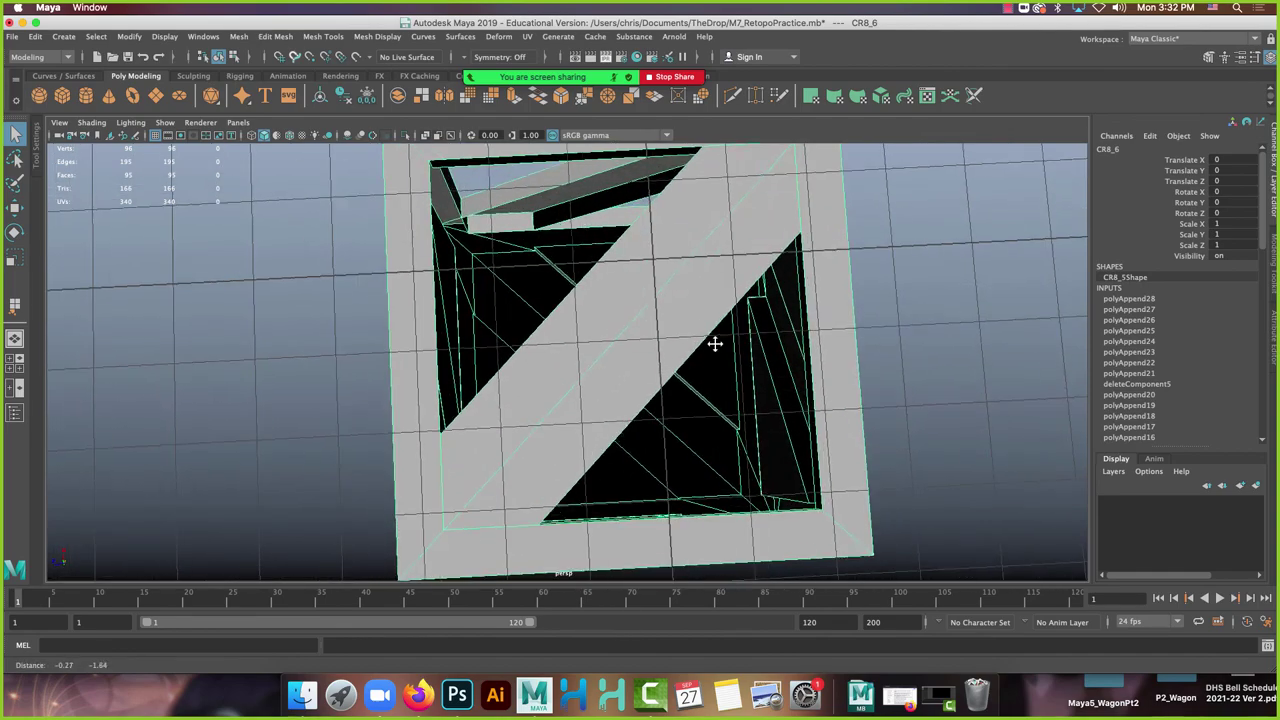
alt+drag(714, 344, 802, 254)
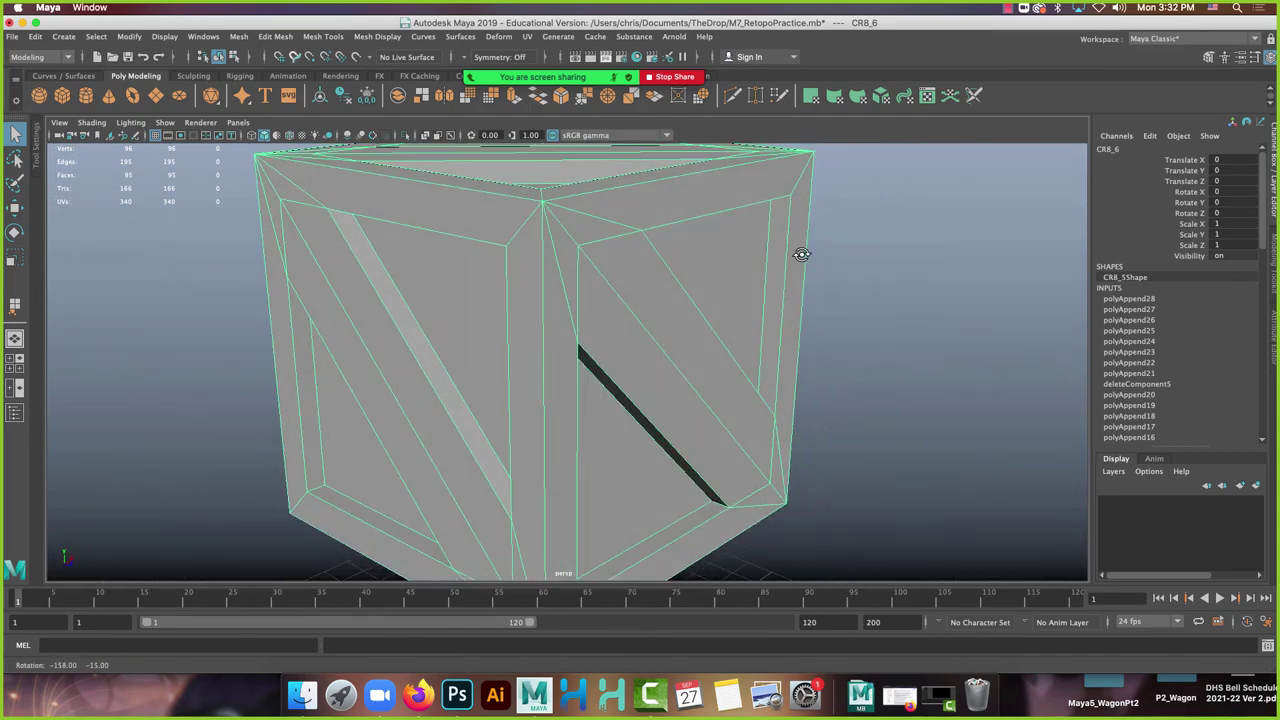
scroll(641, 280, down, 6)
alt+drag(600, 330, 518, 355)
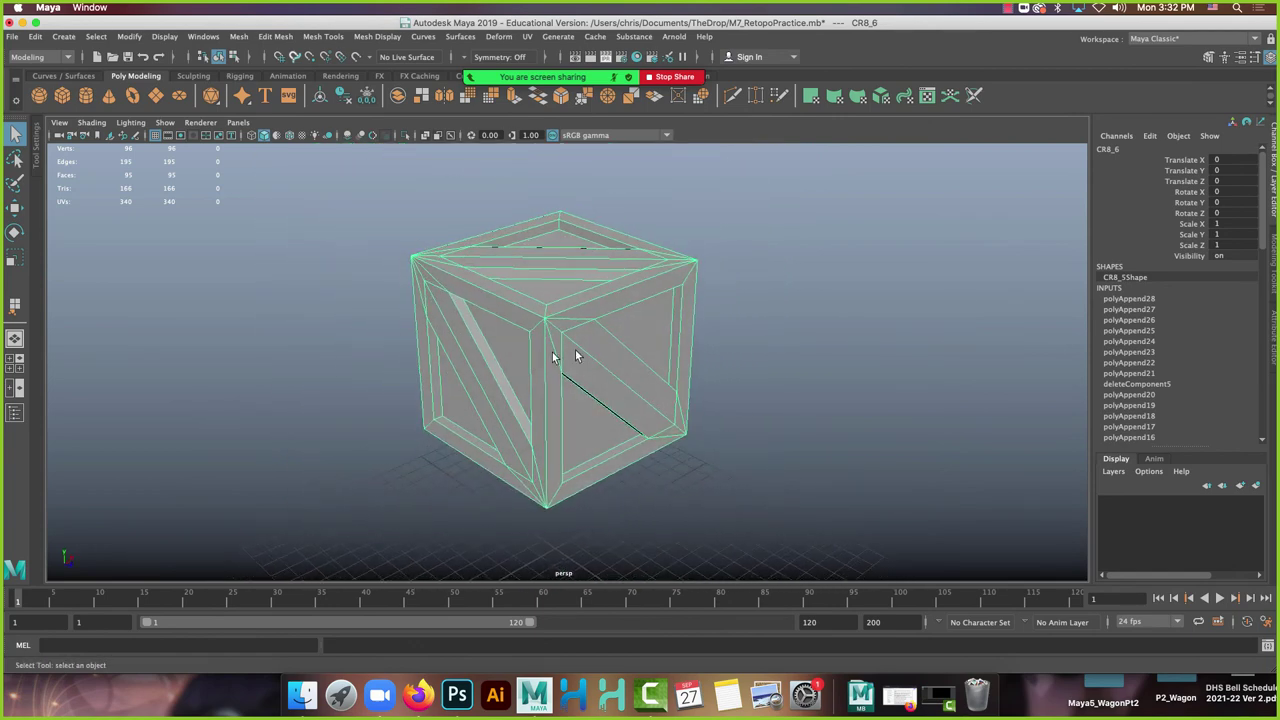
click(849, 356)
mouse_move(795, 342)
alt+mouse_down()
mouse_move(837, 340)
mouse_move(766, 349)
mouse_move(749, 377)
mouse_move(794, 360)
alt+mouse_up()
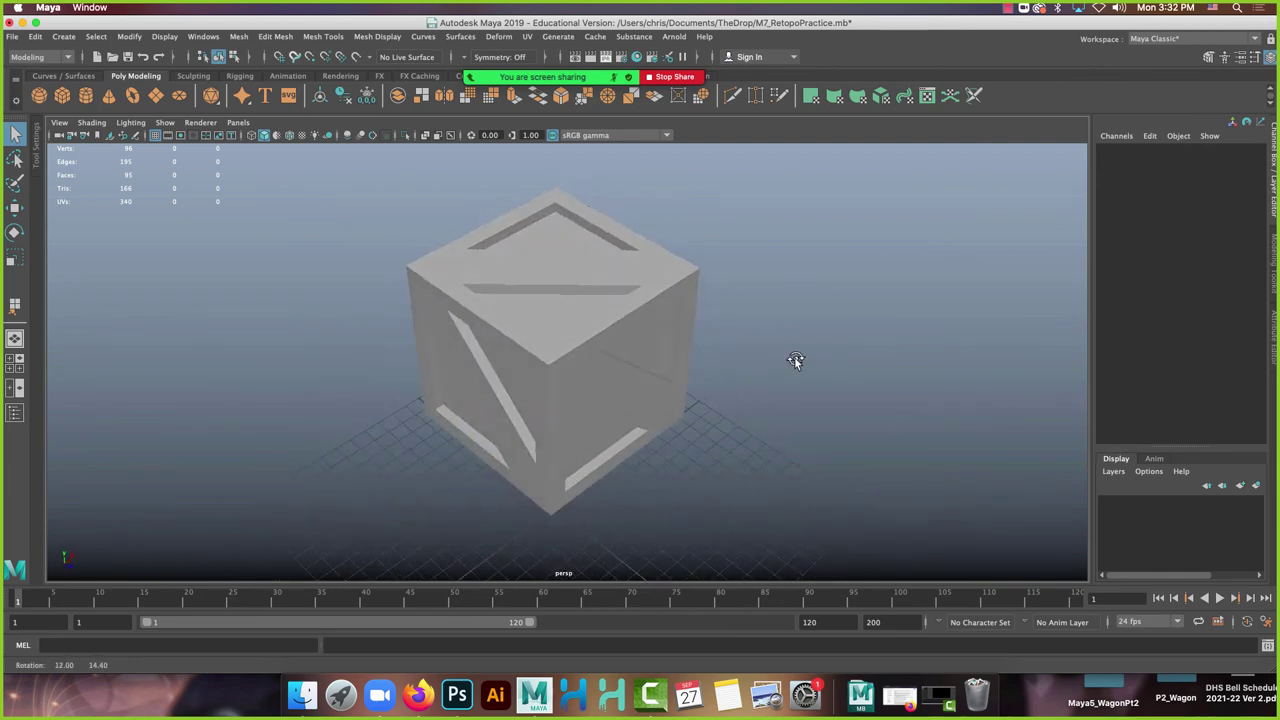
click(576, 362)
alt+drag(576, 362, 631, 363)
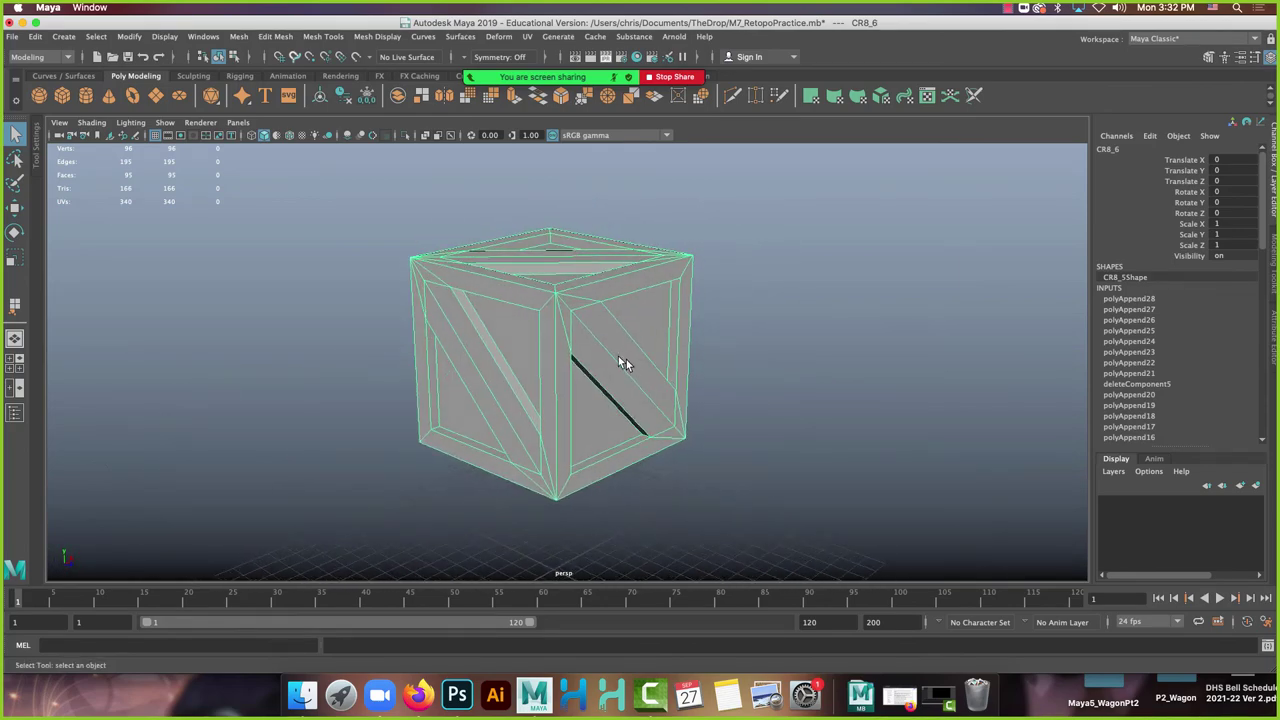
click(1008, 8)
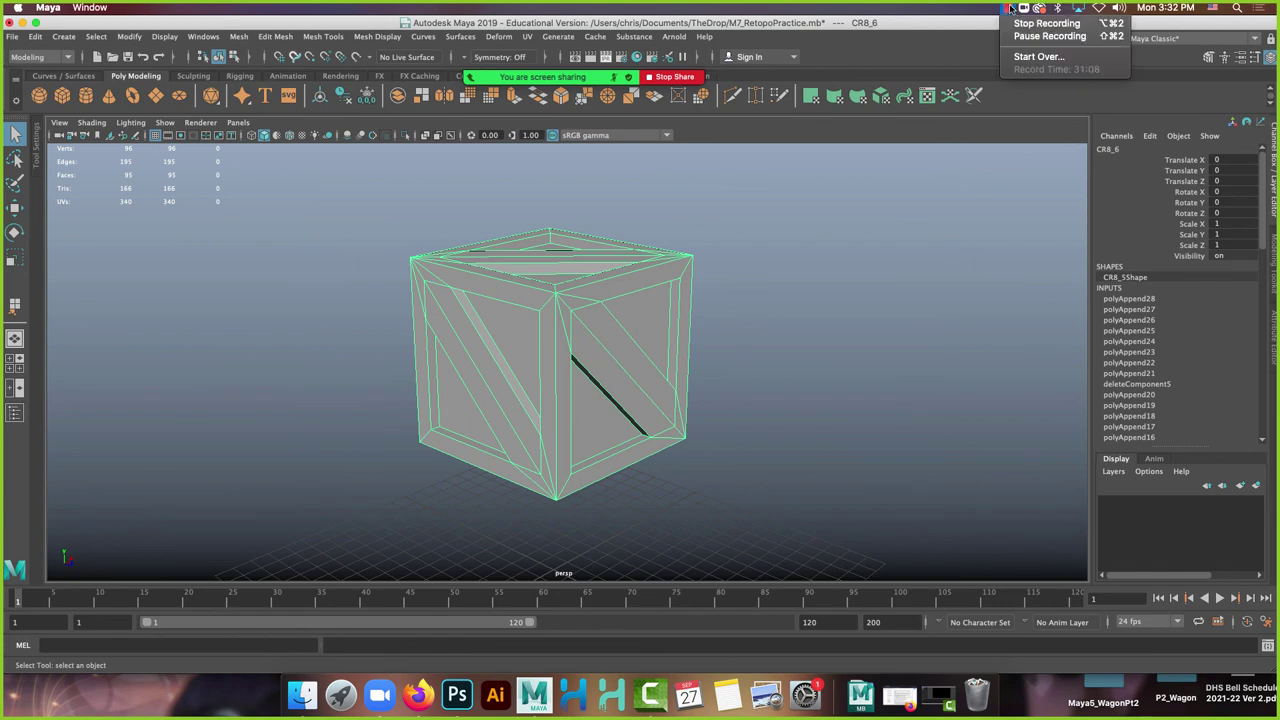